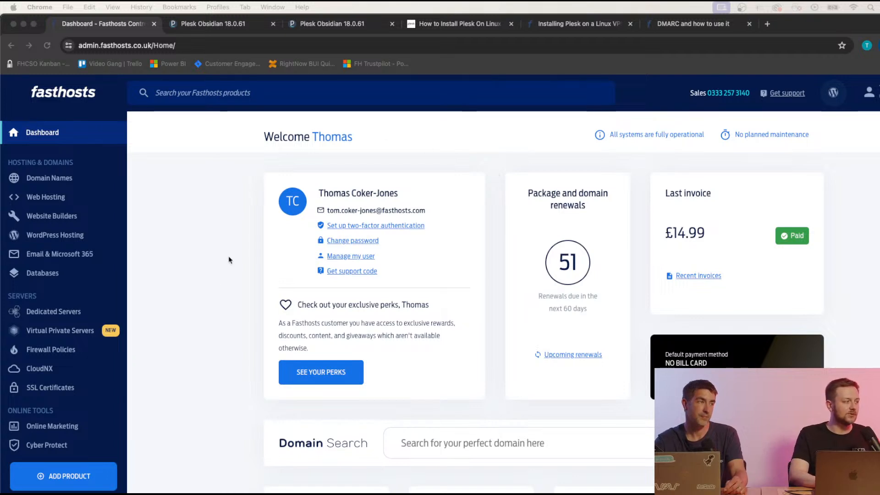
# Open the Virtual Private Servers list and scroll through the available servers.
pyautogui.click(60, 333)
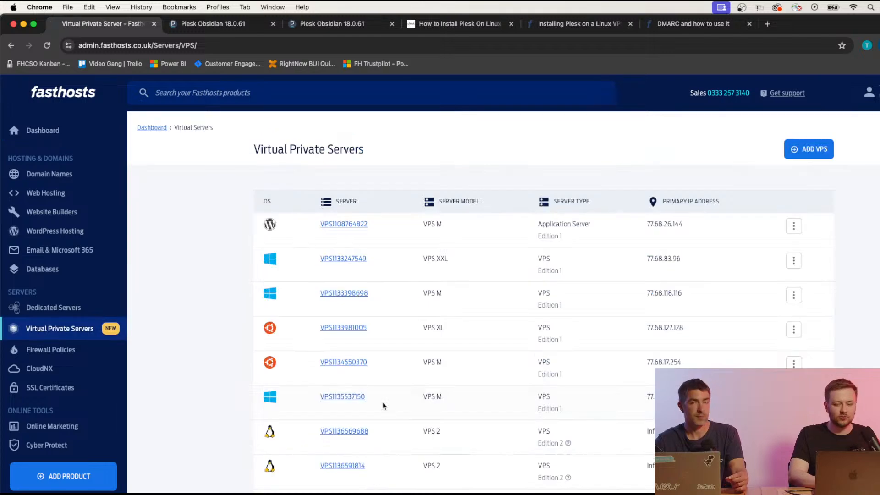
pyautogui.scroll(-4, 201, 311)
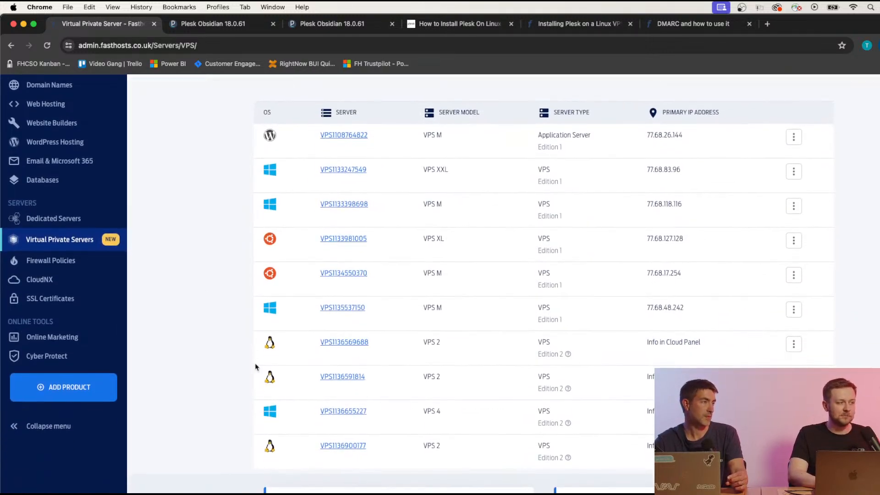
pyautogui.scroll(1, 426, 376)
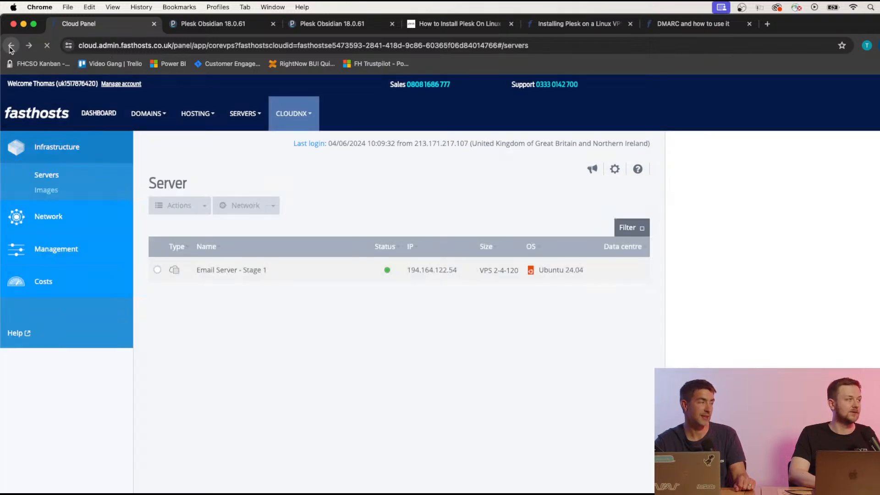
pyautogui.click(10, 45)
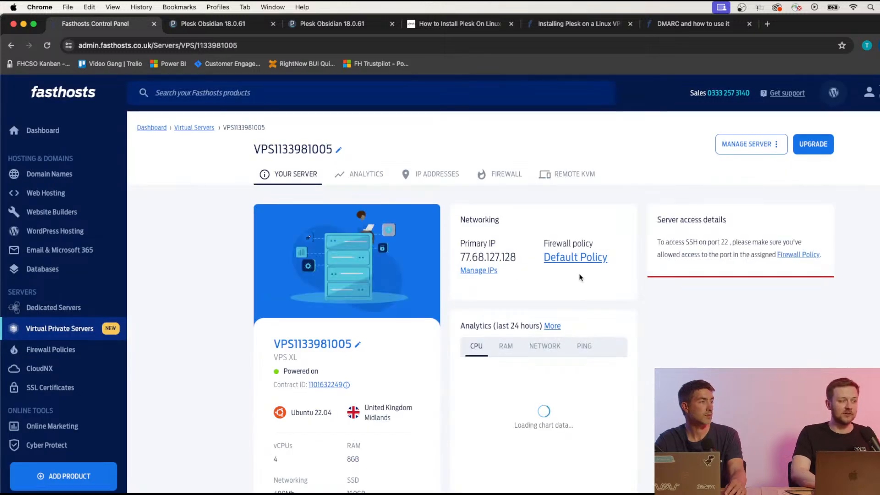
pyautogui.scroll(-3, 579, 277)
pyautogui.scroll(2, 580, 277)
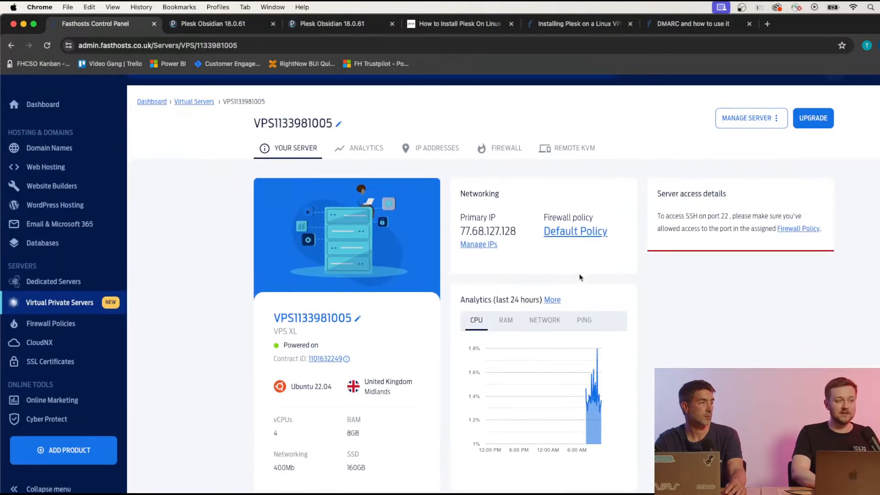
pyautogui.click(10, 46)
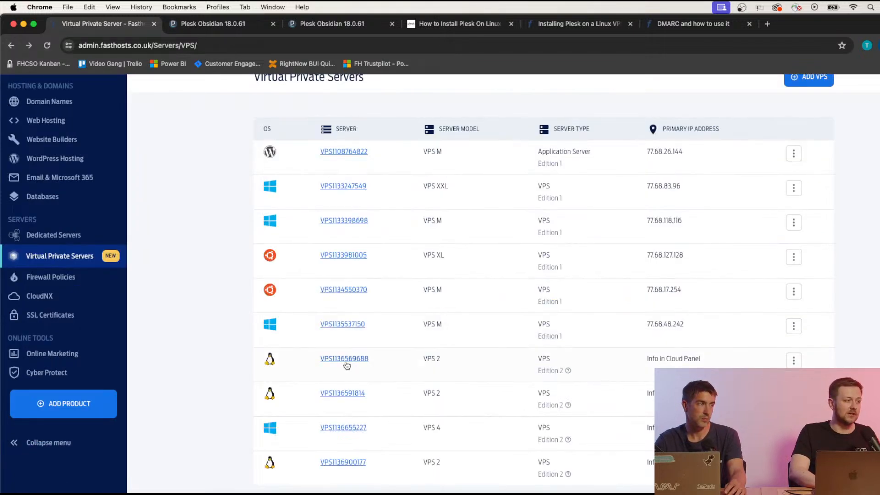
pyautogui.click(347, 365)
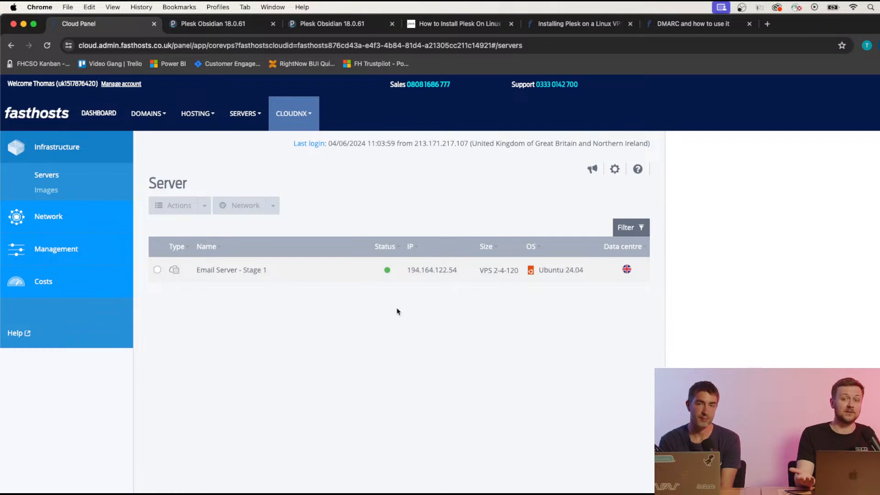
pyautogui.click(330, 275)
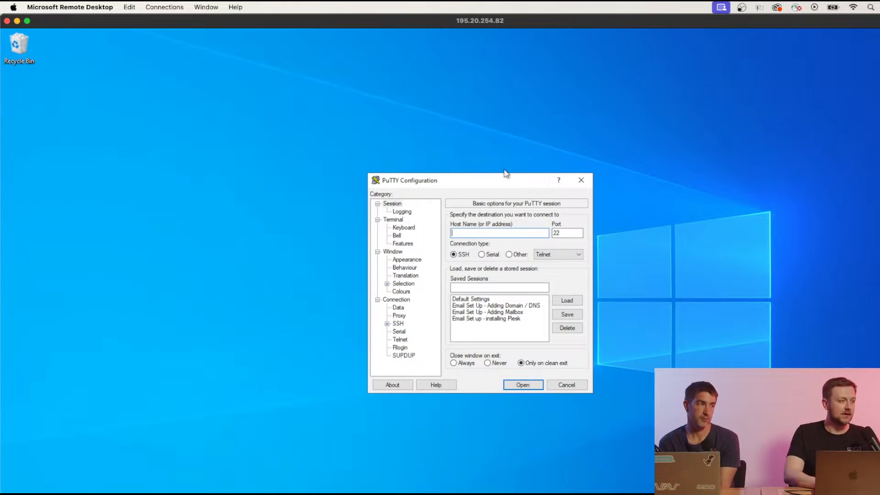
pyautogui.moveTo(502, 181); pyautogui.dragTo(466, 151)
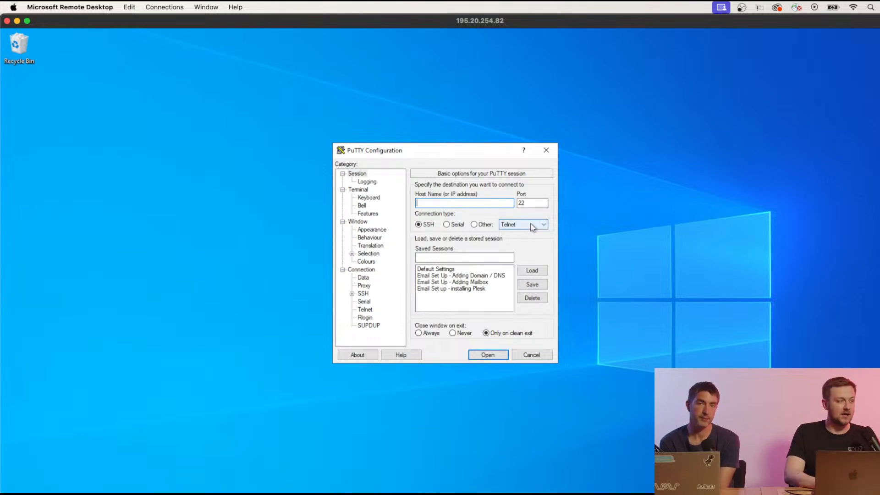
pyautogui.moveTo(452, 151)
pyautogui.mouseDown()
pyautogui.moveTo(459, 180)
pyautogui.moveTo(445, 153)
pyautogui.mouseUp()
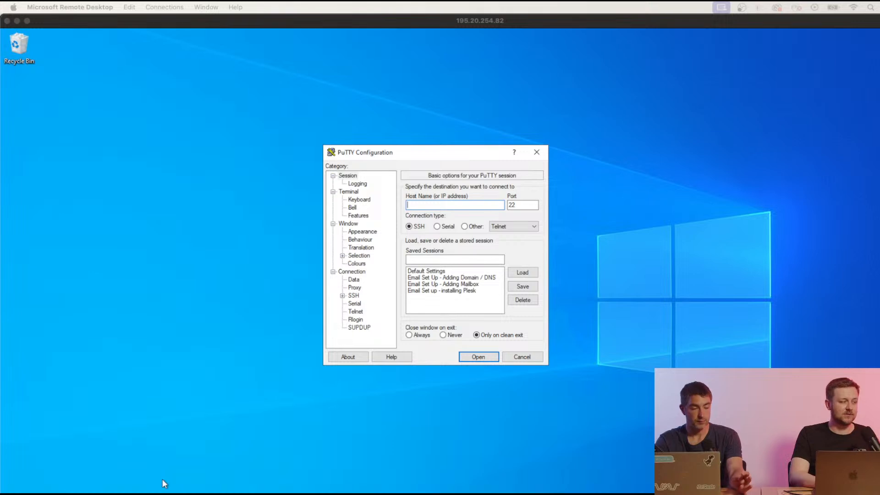
# Copy host IP 194.164.122.54 from Cloud Panel and open a PuTTY SSH session to it.
pyautogui.click(219, 494)
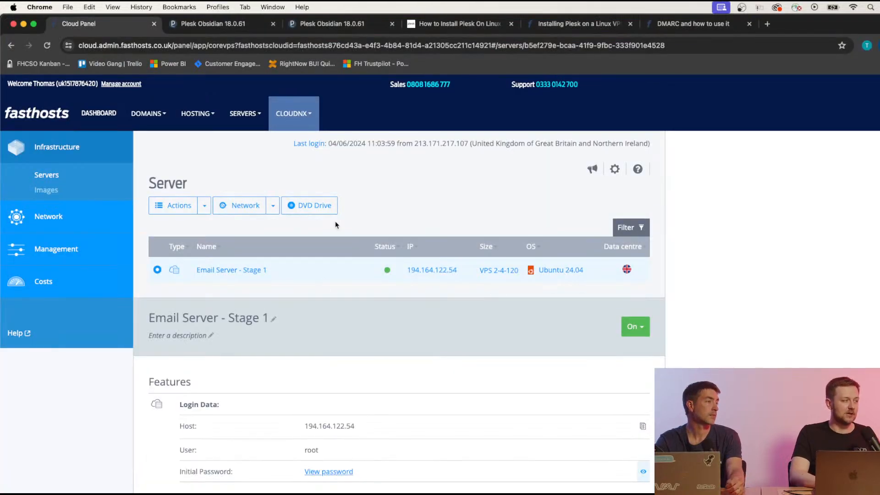
pyautogui.scroll(-1, 327, 301)
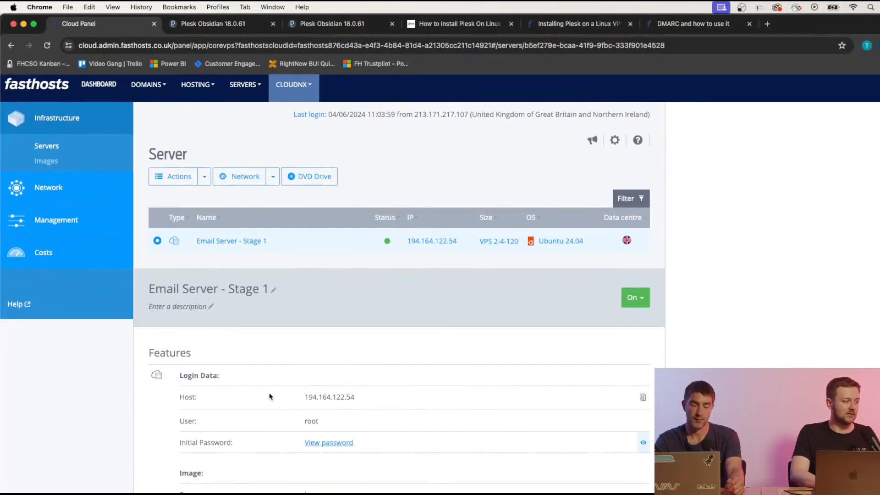
pyautogui.moveTo(303, 400); pyautogui.dragTo(356, 403)
pyautogui.press('super+c')
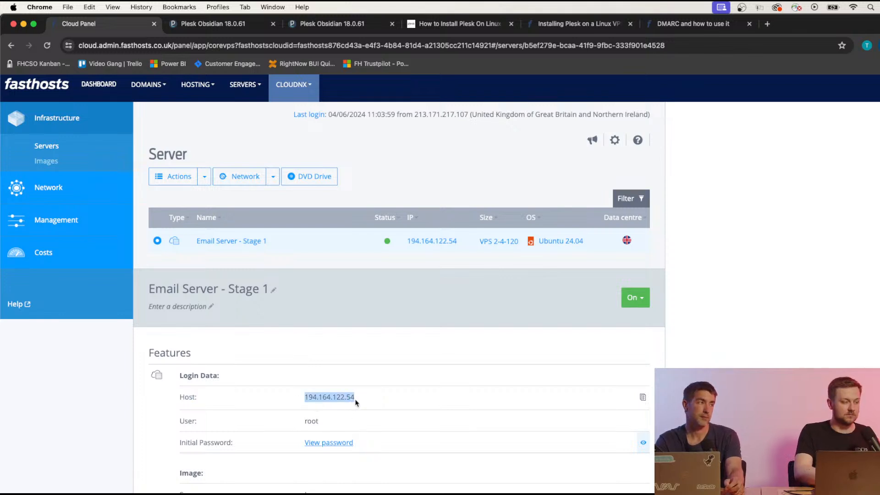
pyautogui.click(647, 493)
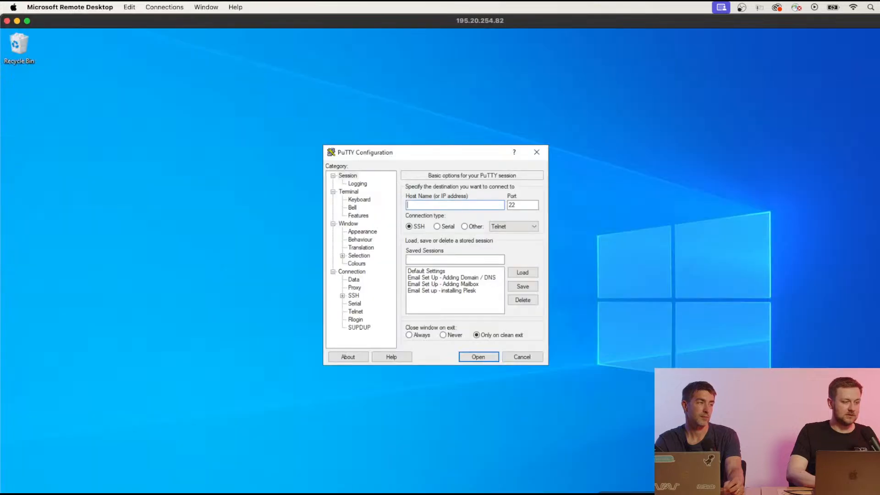
pyautogui.press('super+v')
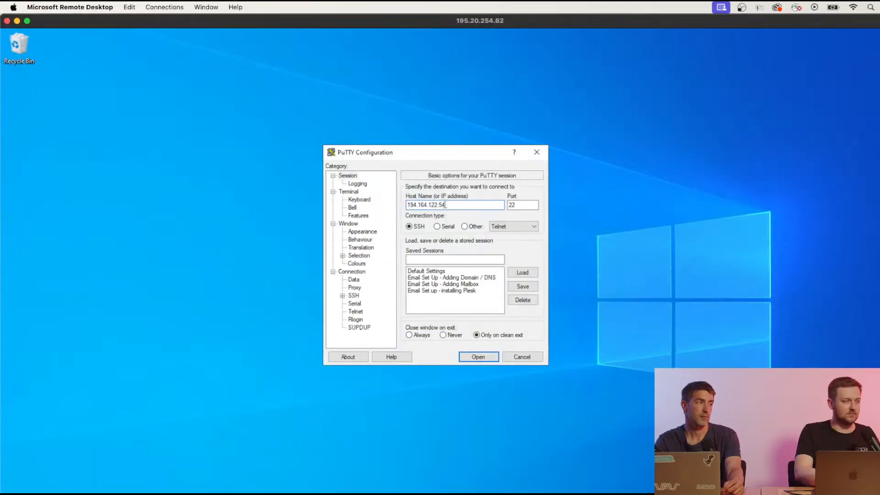
pyautogui.click(481, 356)
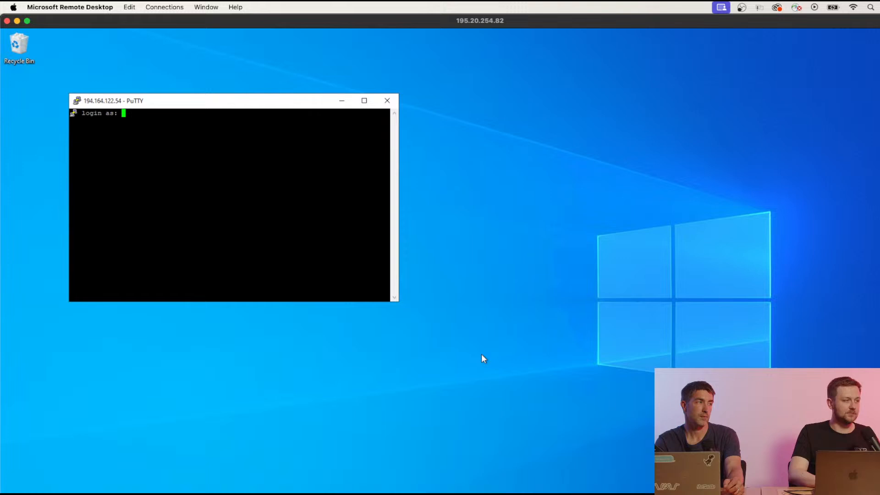
# Maximise PuTTY and log in as root using the Cloud Panel password.
pyautogui.click(364, 101)
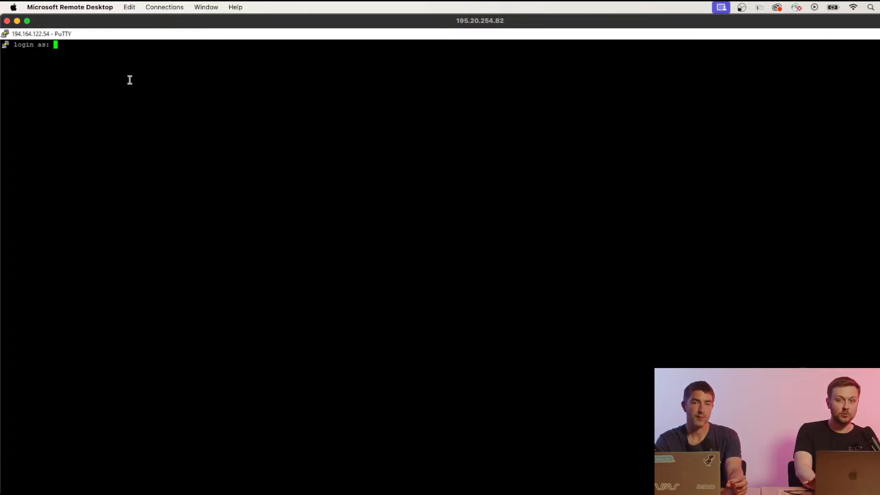
pyautogui.write('root')
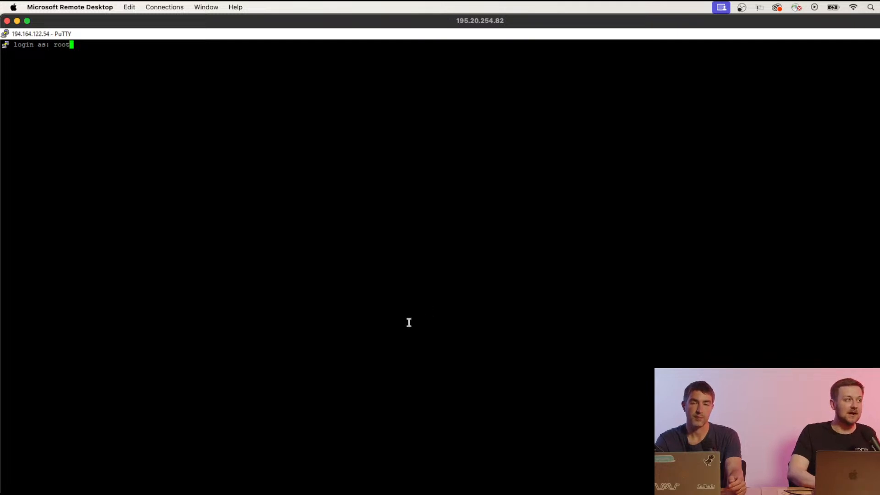
pyautogui.click(219, 494)
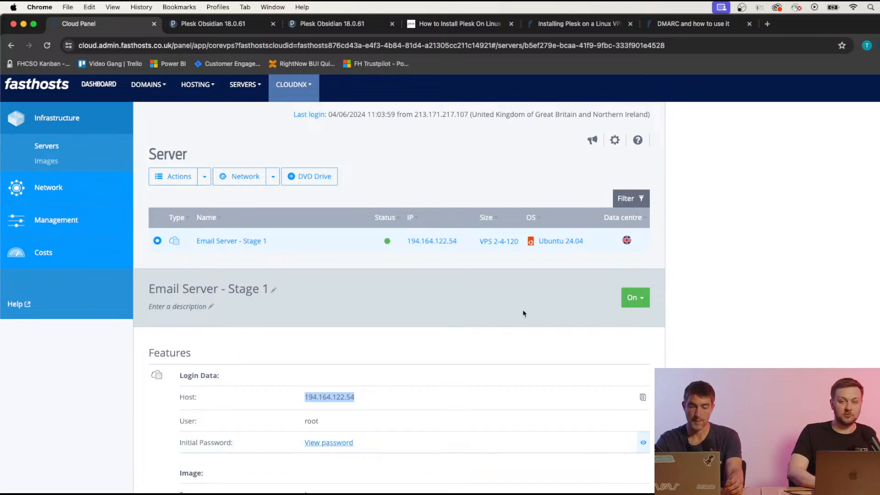
pyautogui.click(433, 381)
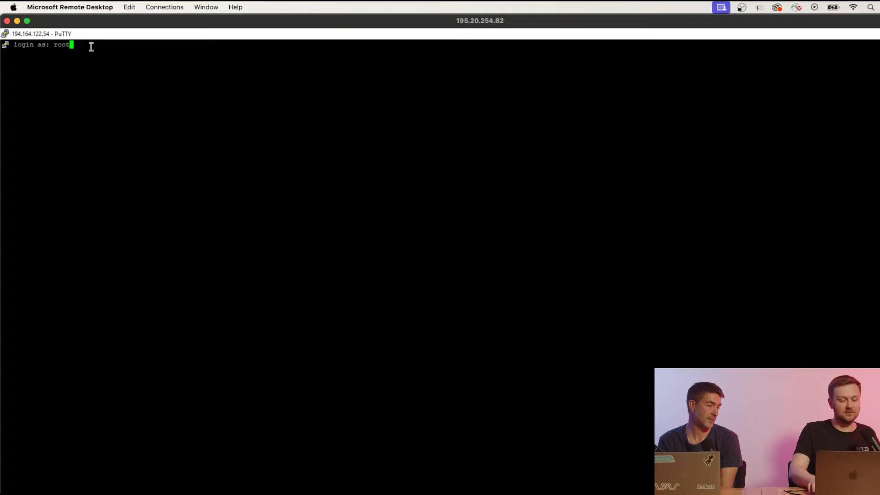
pyautogui.press('Return')
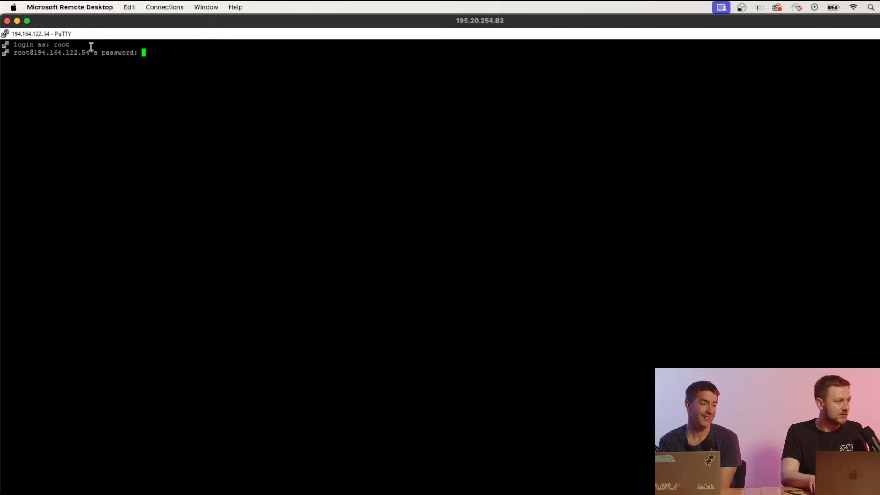
pyautogui.press('Return')
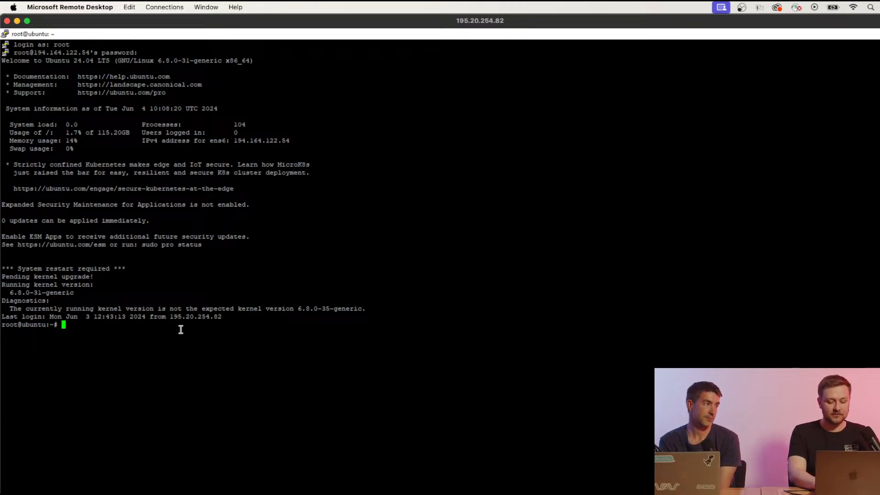
pyautogui.write('apt upd')
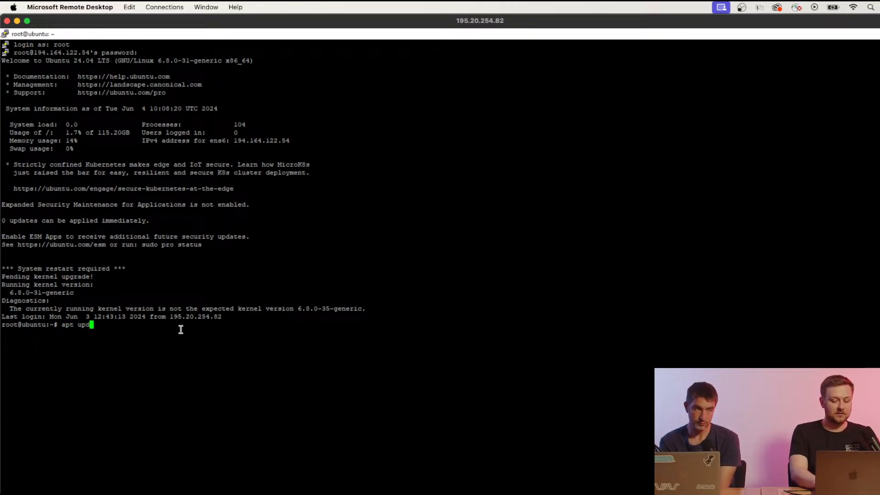
pyautogui.write('ate')
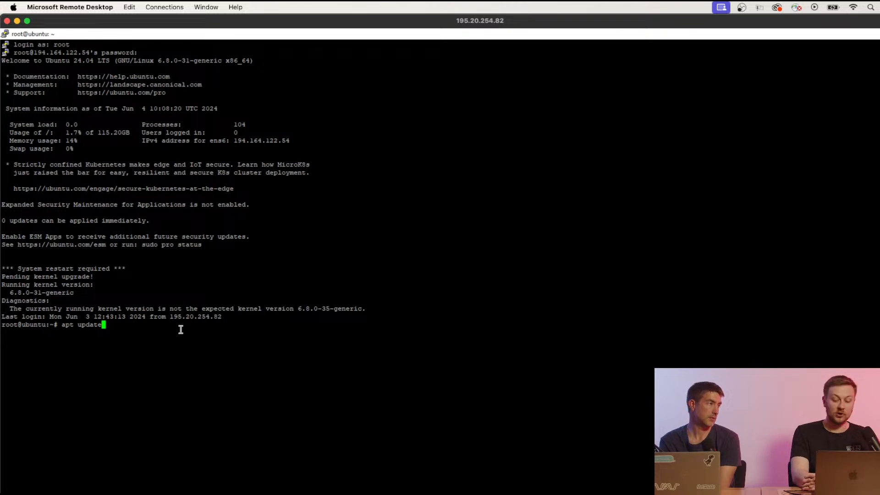
pyautogui.press('BackSpace')
pyautogui.press('BackSpace')
pyautogui.press('BackSpace')
pyautogui.press('BackSpace')
pyautogui.press('BackSpace')
pyautogui.press('BackSpace')
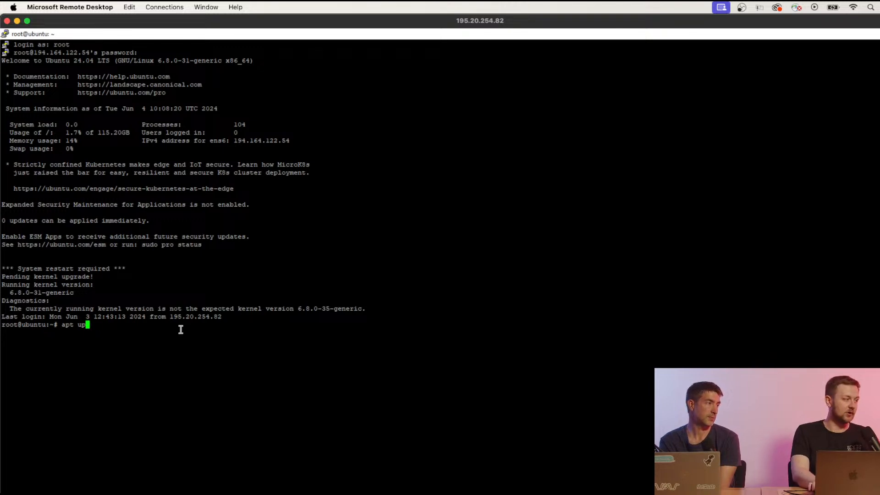
pyautogui.write('upgra')
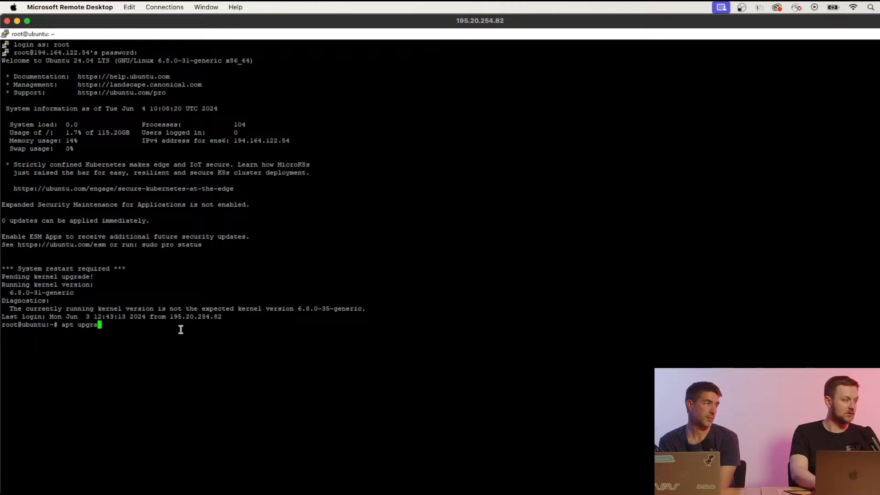
pyautogui.write('de')
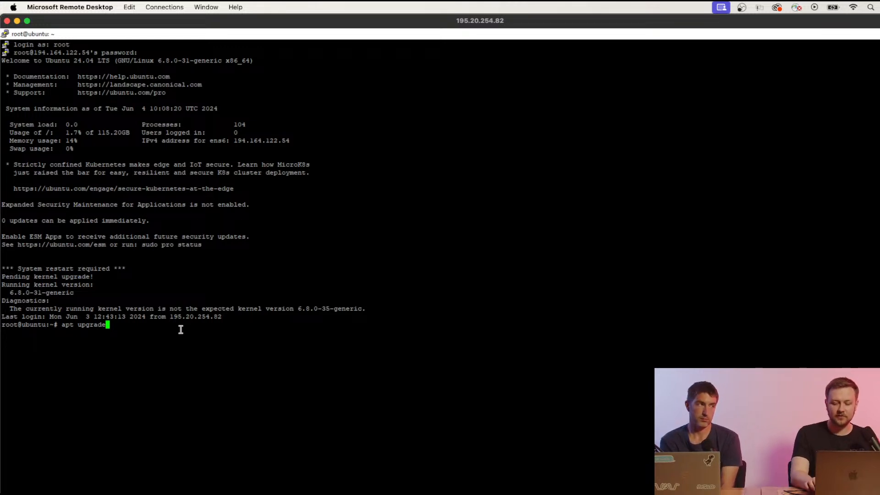
pyautogui.press('BackSpace')
pyautogui.press('BackSpace')
pyautogui.press('BackSpace')
pyautogui.press('BackSpace')
pyautogui.press('BackSpace')
pyautogui.press('BackSpace')
pyautogui.press('BackSpace')
pyautogui.press('BackSpace')
pyautogui.press('BackSpace')
pyautogui.press('BackSpace')
pyautogui.press('BackSpace')
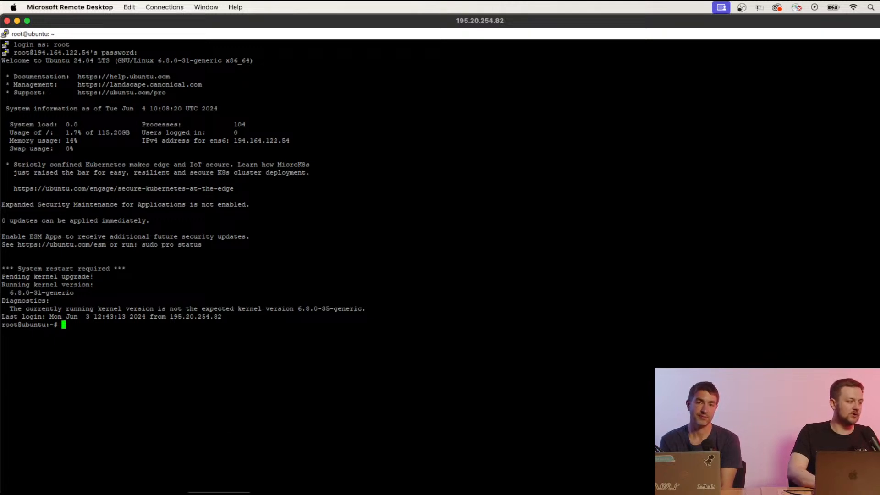
# Open the Installing Plesk on a Linux VPS guide and read down to the licence key steps.
pyautogui.click(219, 493)
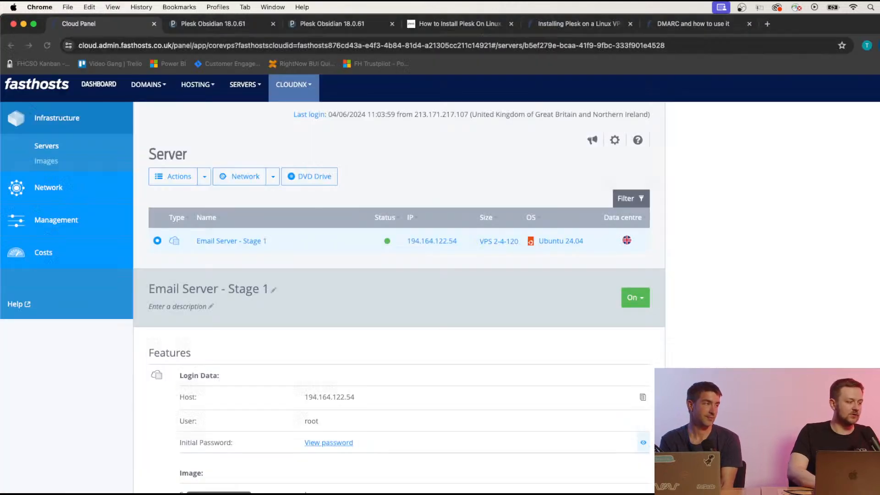
pyautogui.click(587, 26)
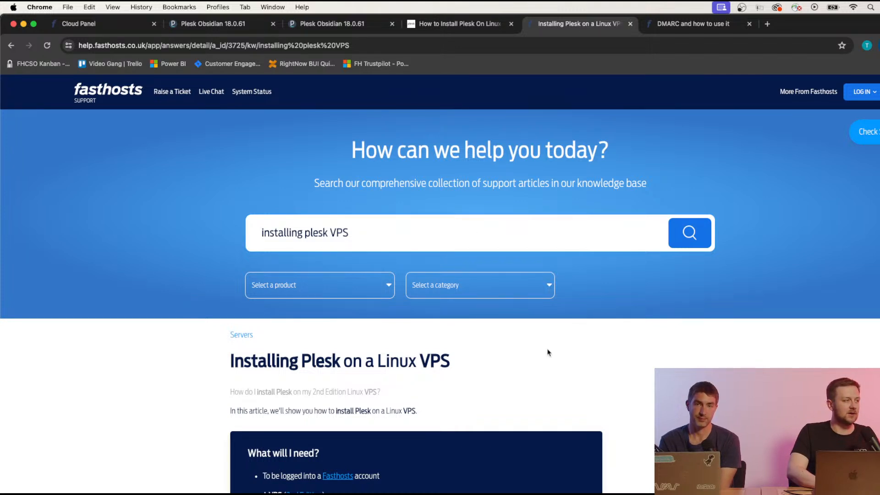
pyautogui.scroll(-3, 548, 353)
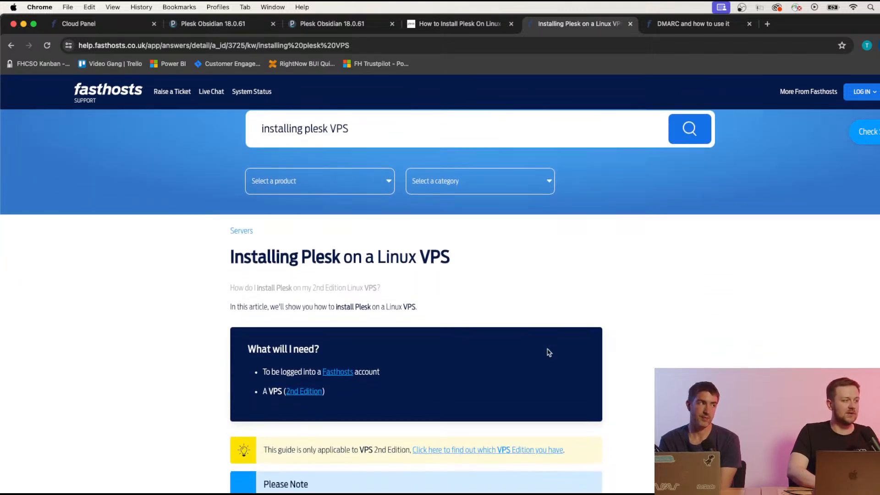
pyautogui.scroll(-4, 639, 297)
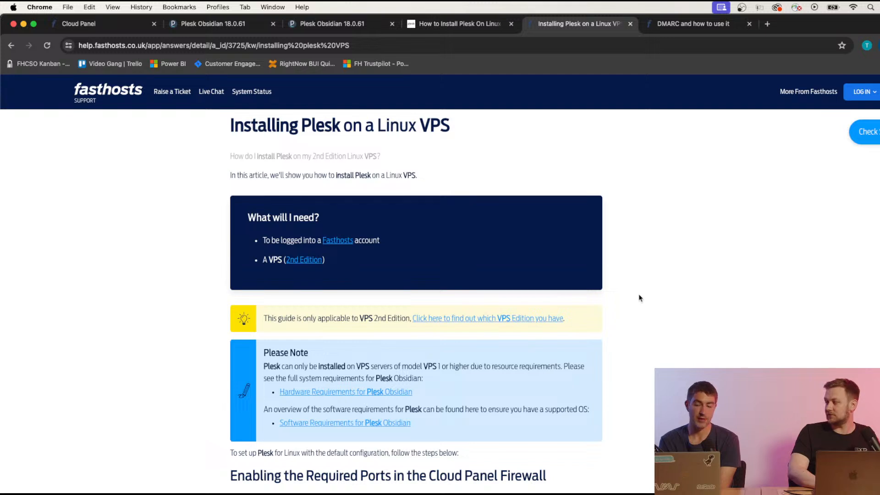
pyautogui.scroll(-2, 639, 298)
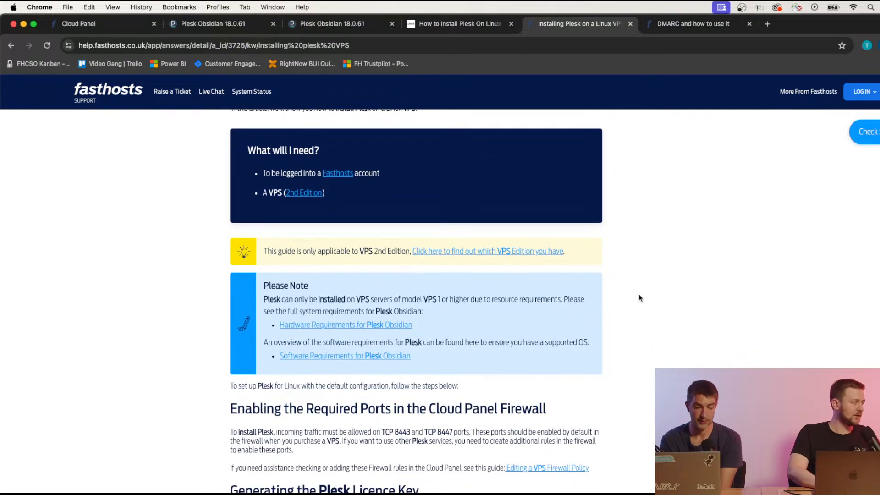
pyautogui.scroll(-1, 639, 298)
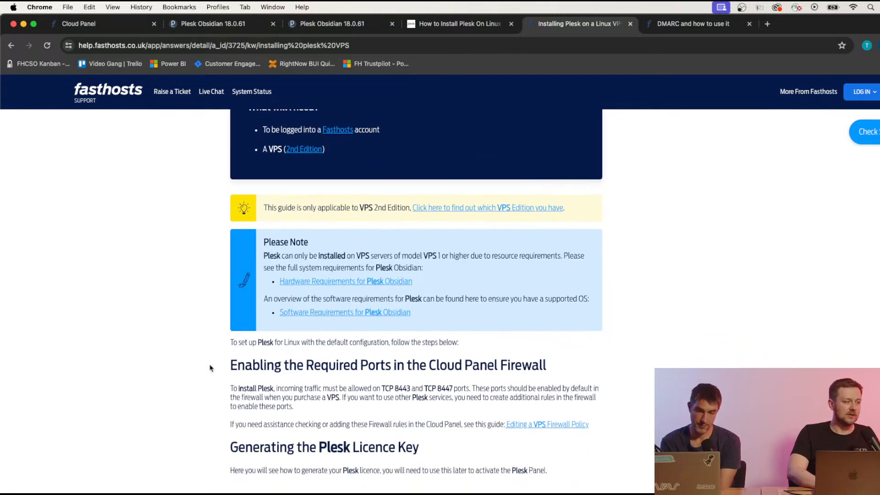
pyautogui.scroll(-2, 210, 368)
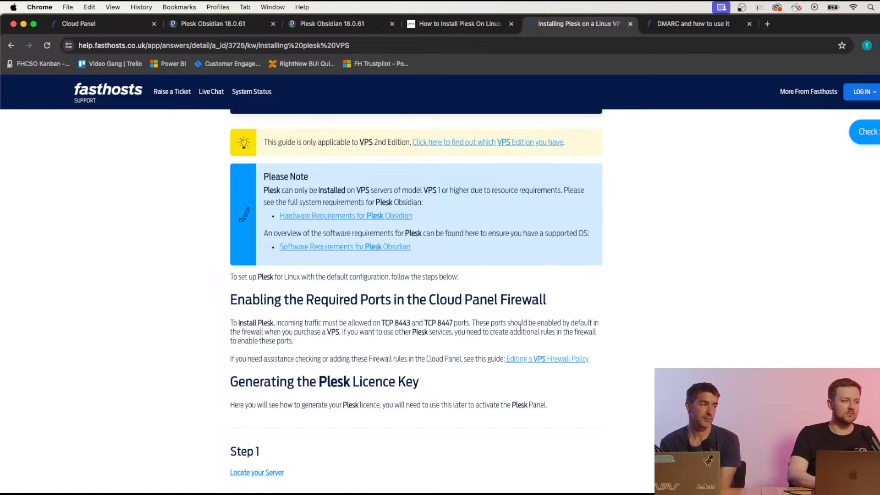
pyautogui.scroll(-1, 468, 326)
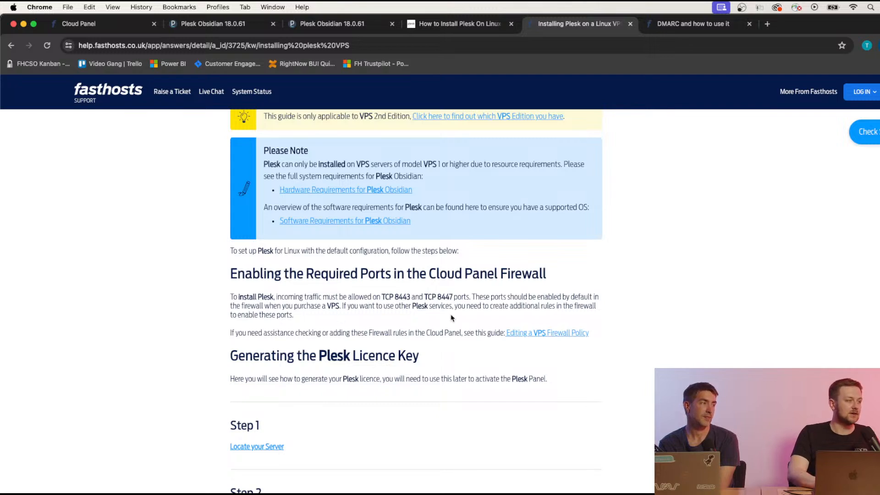
pyautogui.scroll(-2, 452, 319)
pyautogui.scroll(-2, 254, 334)
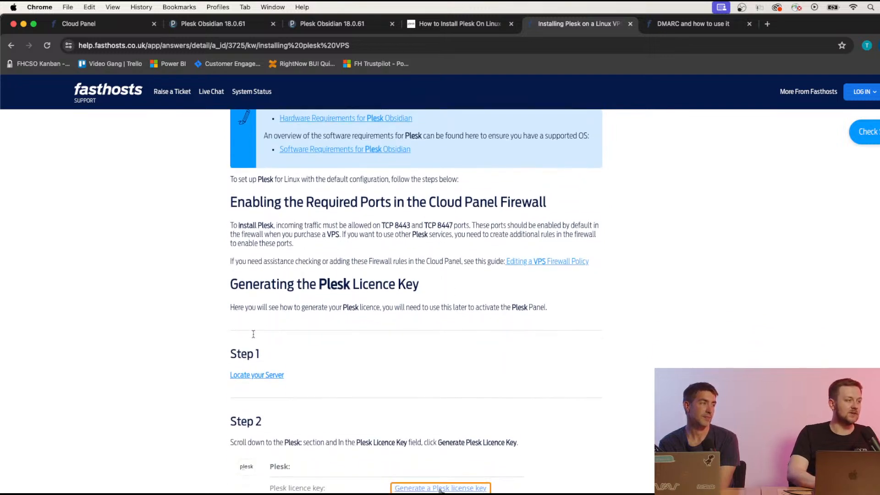
pyautogui.scroll(-3, 397, 296)
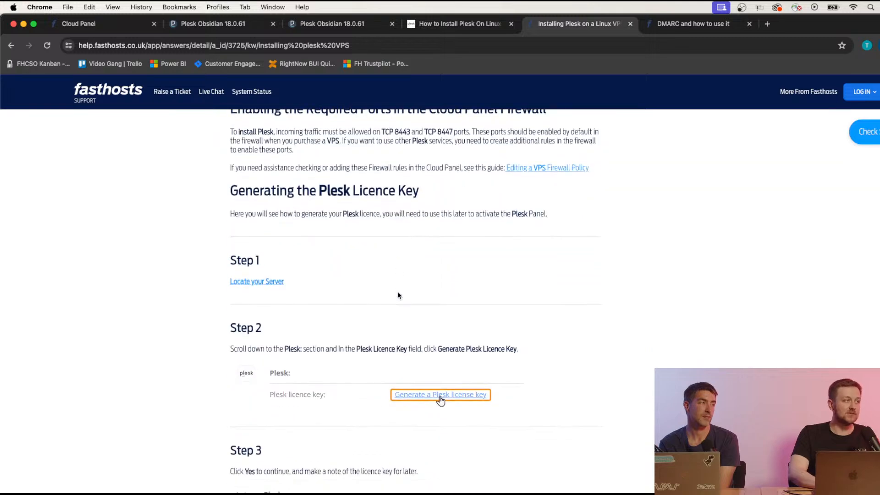
# Check the server's Features for its Plesk licence key, then go back to the Plesk guide.
pyautogui.click(115, 24)
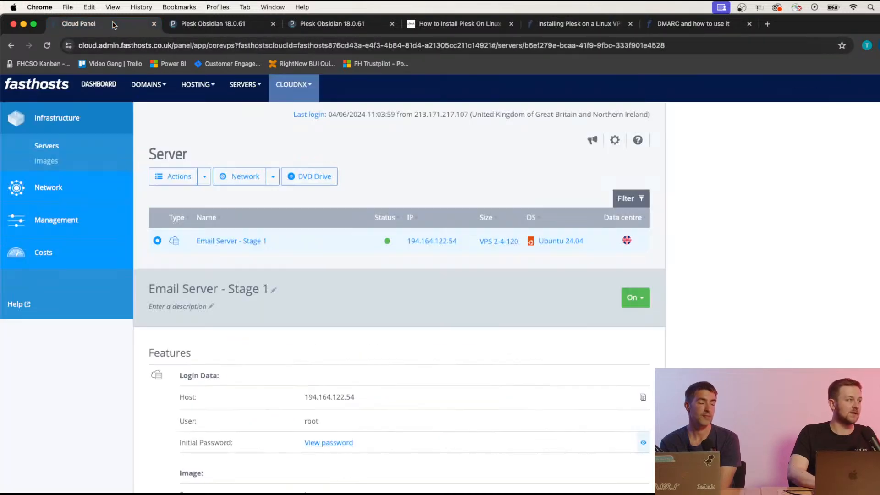
pyautogui.scroll(-6, 266, 287)
pyautogui.scroll(1, 266, 286)
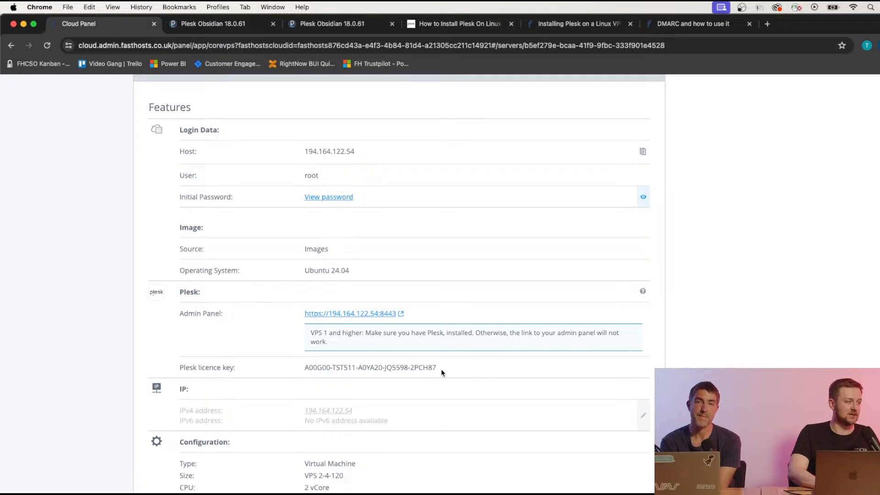
pyautogui.click(592, 28)
pyautogui.scroll(-2, 465, 342)
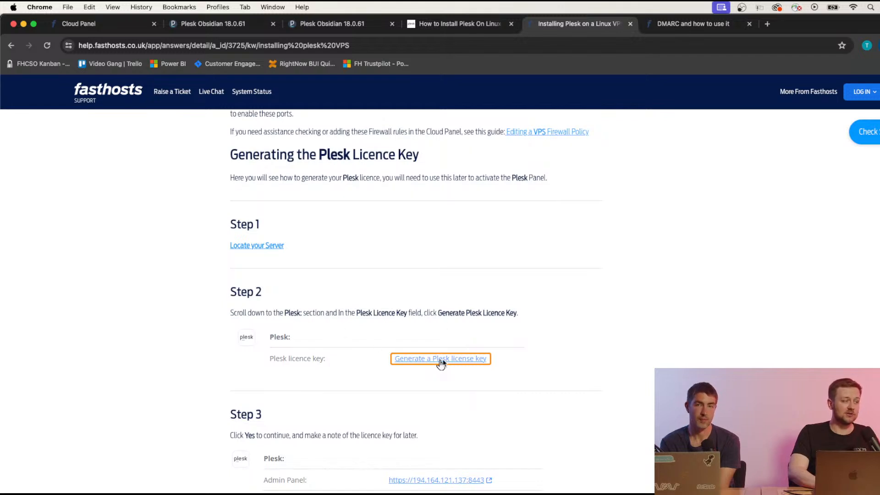
# Scroll to One Click install Step 2 and select the 'apt-get install curl' command.
pyautogui.scroll(-4, 441, 363)
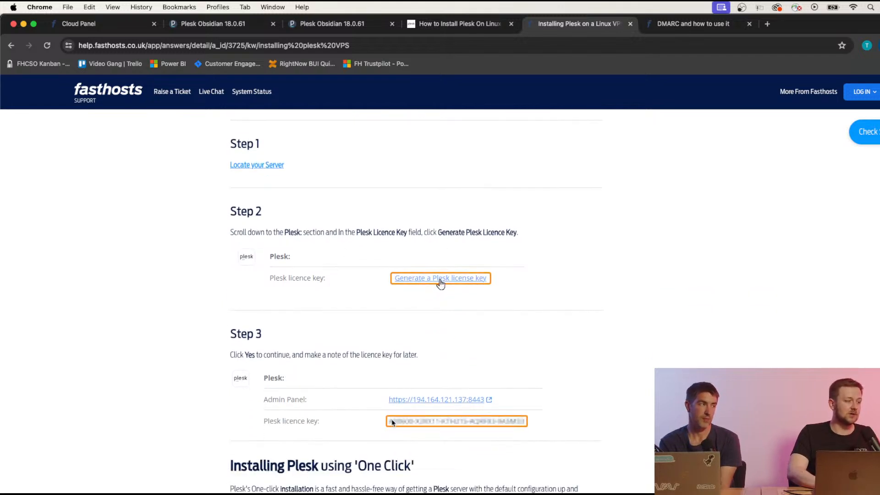
pyautogui.scroll(-3, 413, 382)
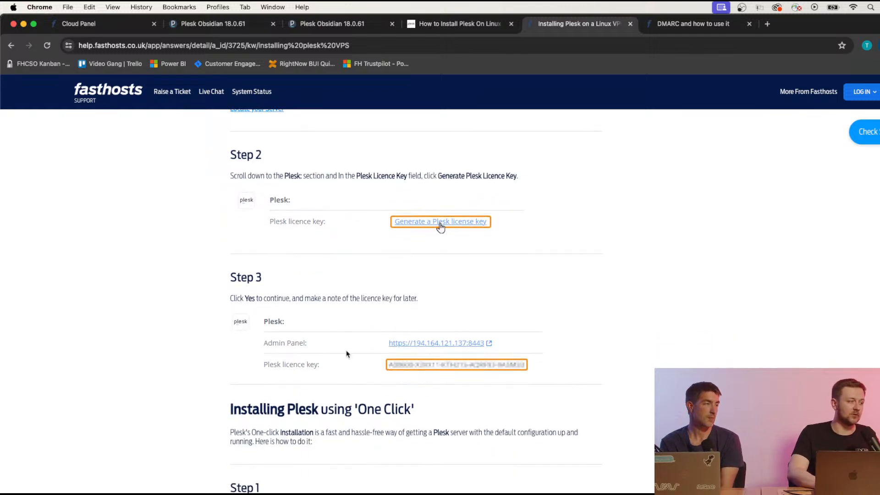
pyautogui.scroll(-4, 347, 353)
pyautogui.scroll(-6, 346, 354)
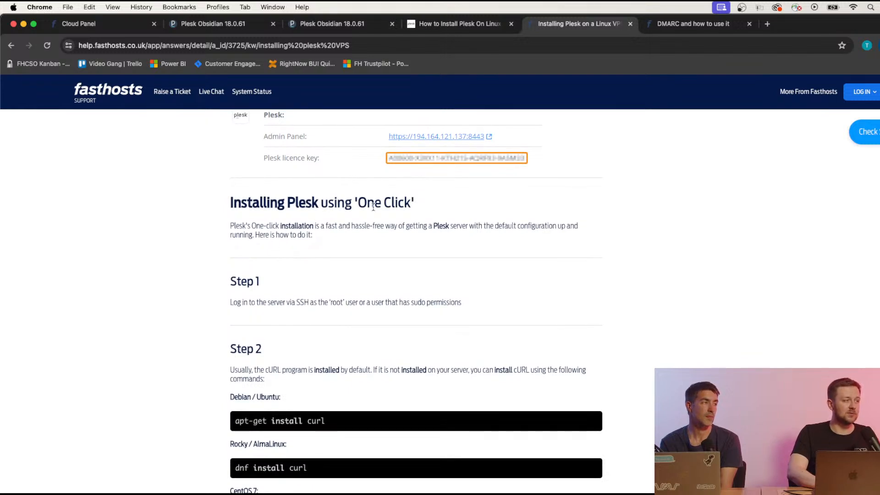
pyautogui.scroll(-4, 364, 275)
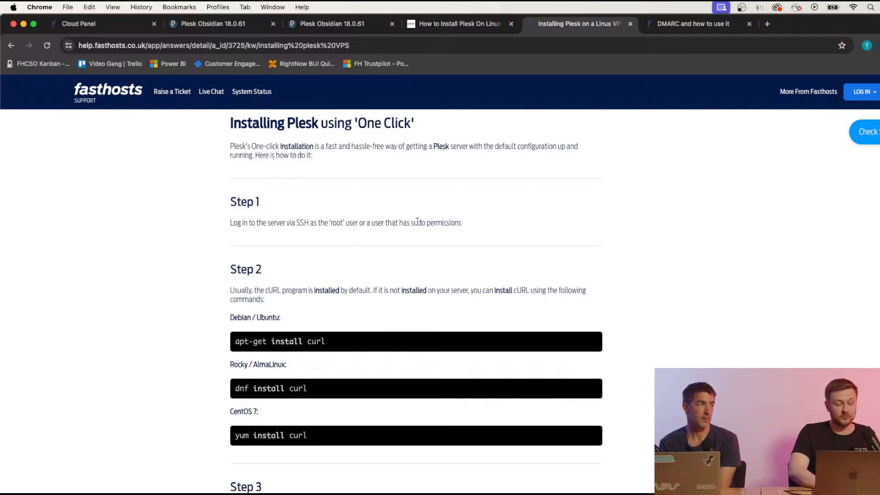
pyautogui.scroll(-1, 288, 288)
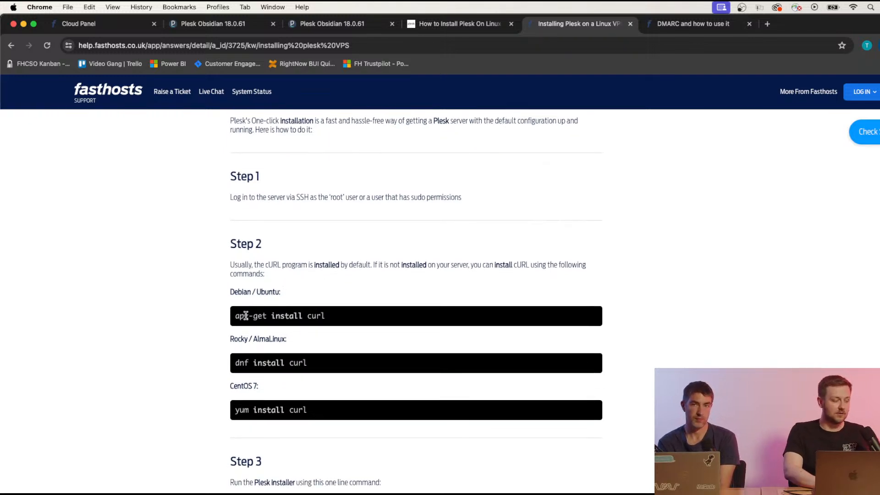
pyautogui.click(259, 316)
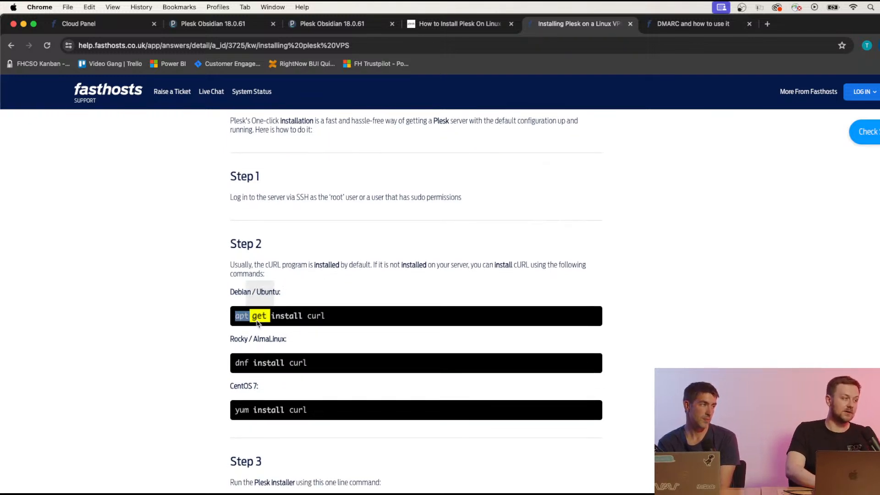
pyautogui.moveTo(271, 315); pyautogui.dragTo(236, 316)
pyautogui.click(236, 315)
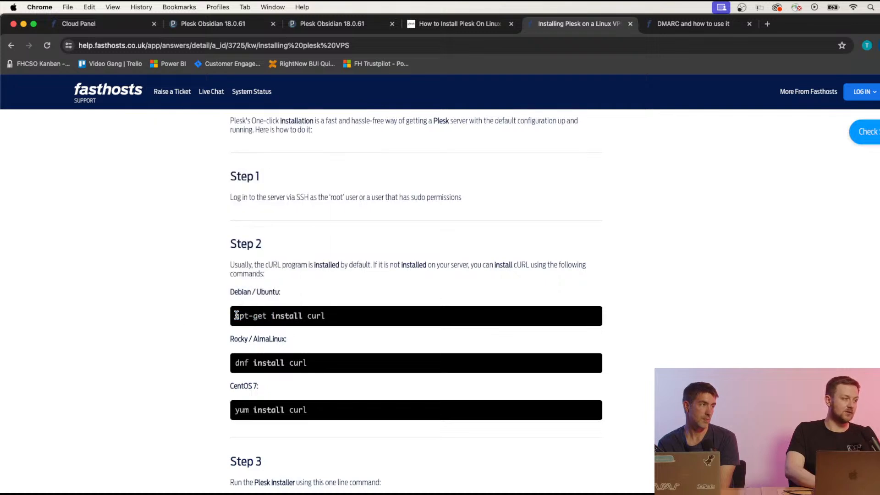
pyautogui.click(253, 317)
pyautogui.click(248, 317)
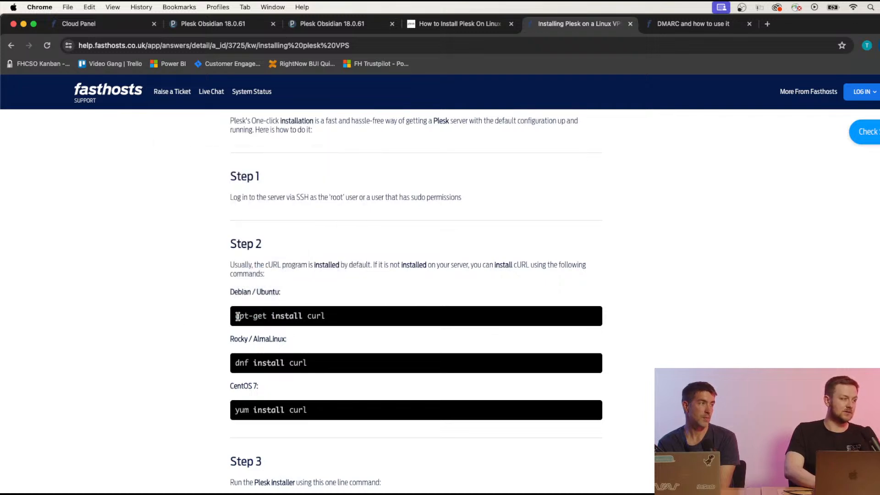
pyautogui.moveTo(236, 315); pyautogui.dragTo(328, 315)
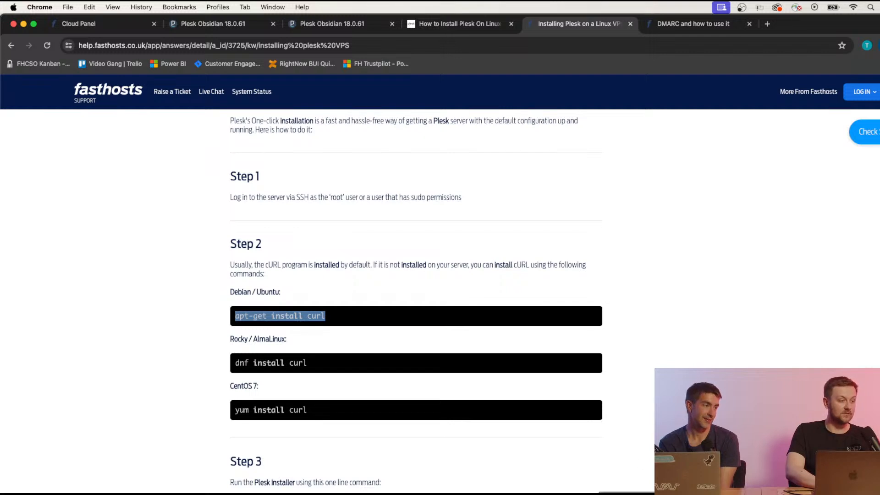
pyautogui.press('super+Tab')
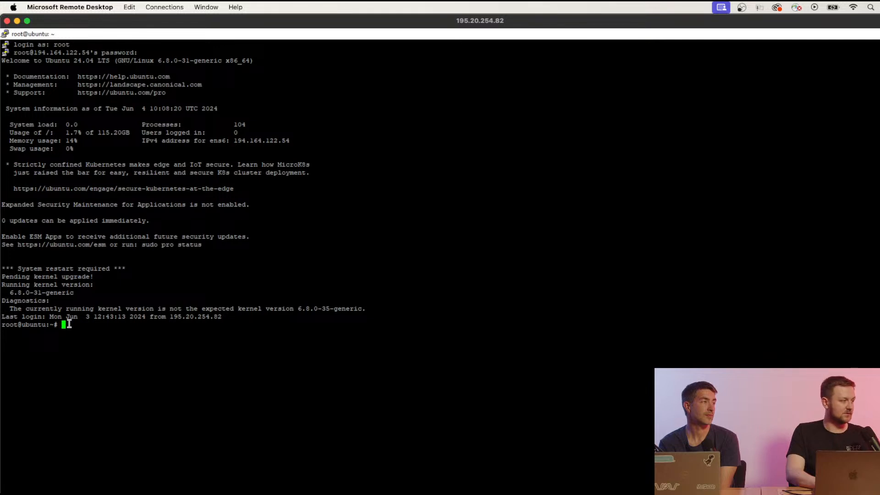
pyautogui.press('super')
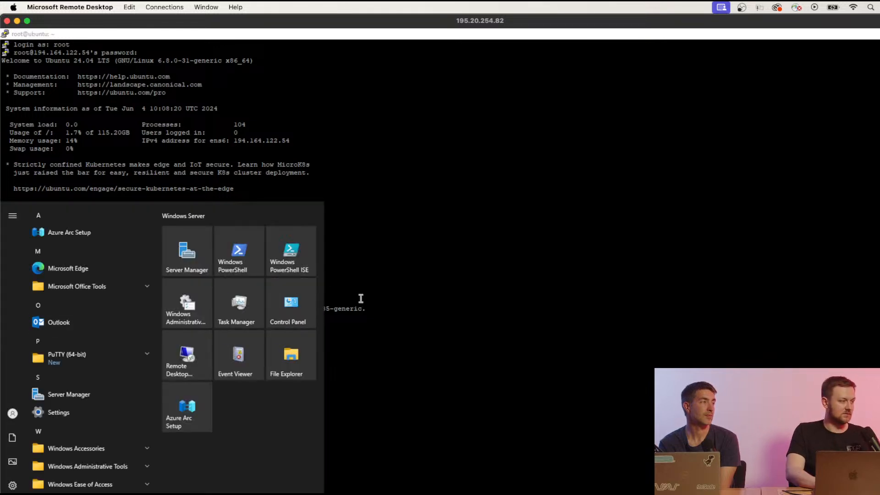
pyautogui.click(361, 298)
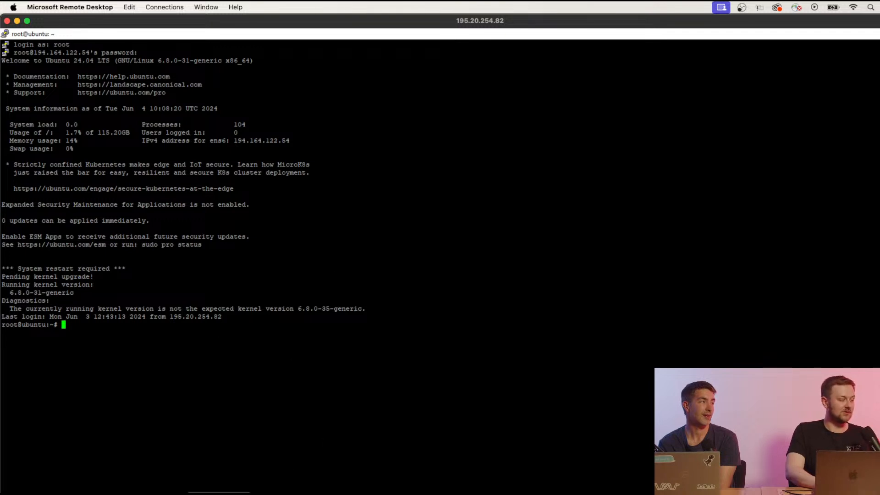
pyautogui.click(219, 494)
pyautogui.scroll(-2, 473, 363)
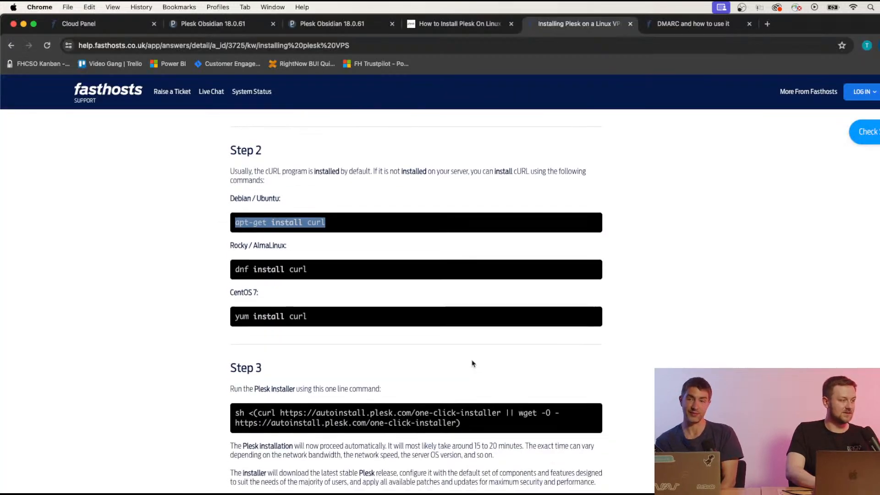
pyautogui.scroll(1, 473, 363)
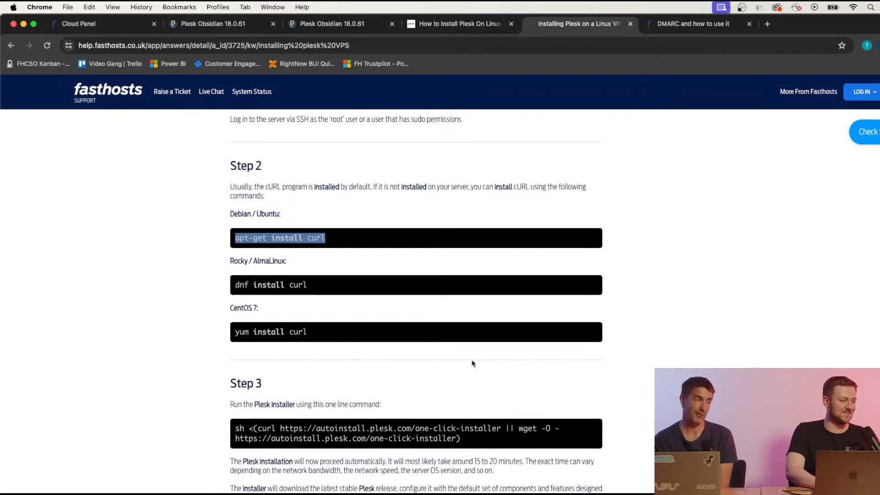
pyautogui.scroll(-2, 473, 363)
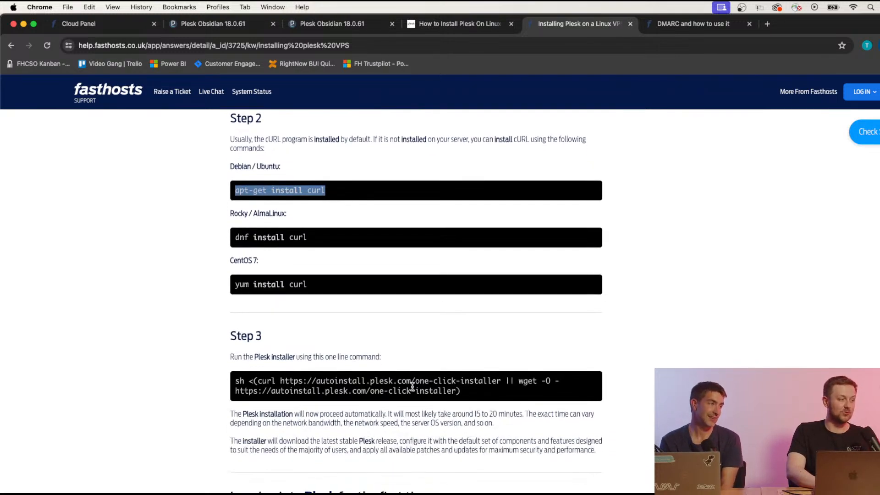
pyautogui.scroll(-1, 413, 385)
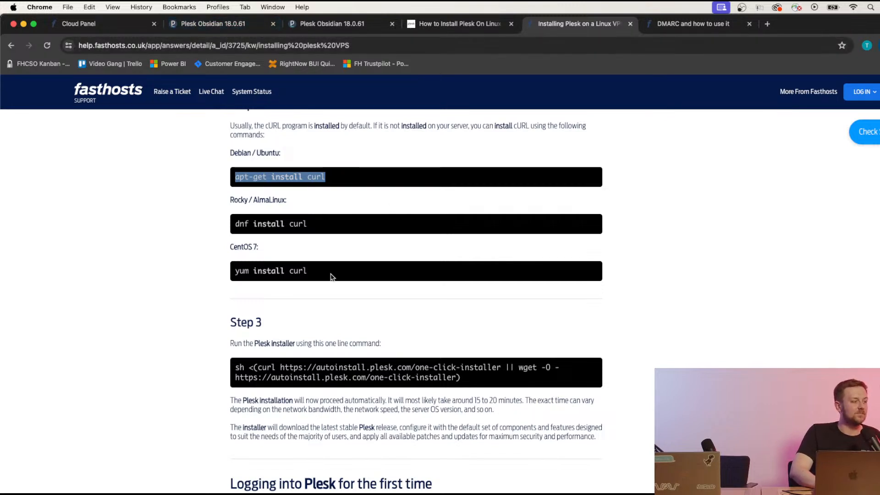
pyautogui.scroll(-1, 330, 274)
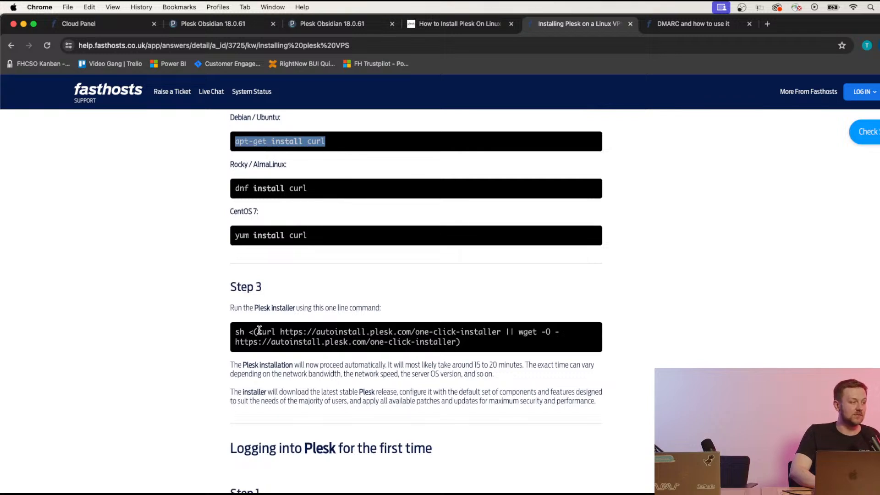
pyautogui.scroll(1, 243, 151)
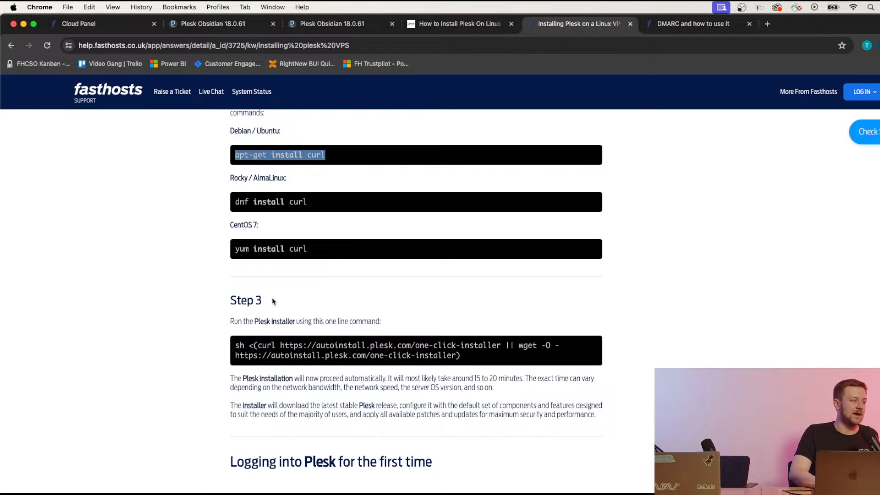
pyautogui.click(263, 343)
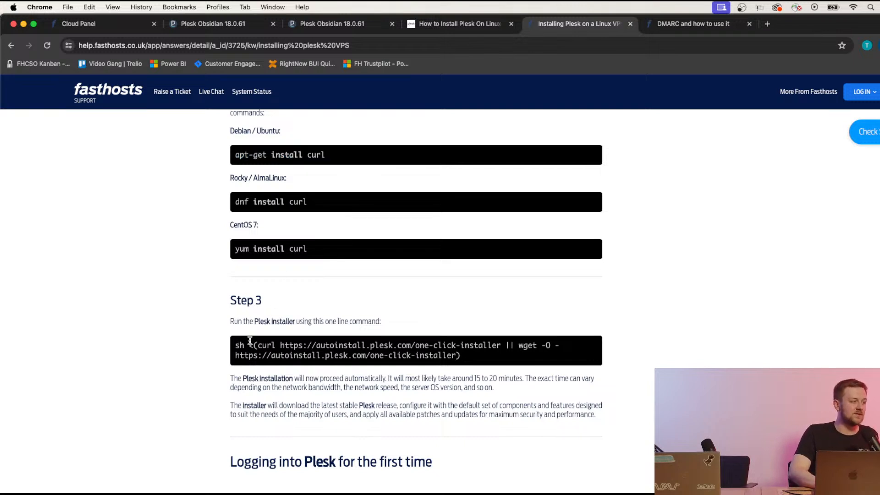
pyautogui.click(240, 346)
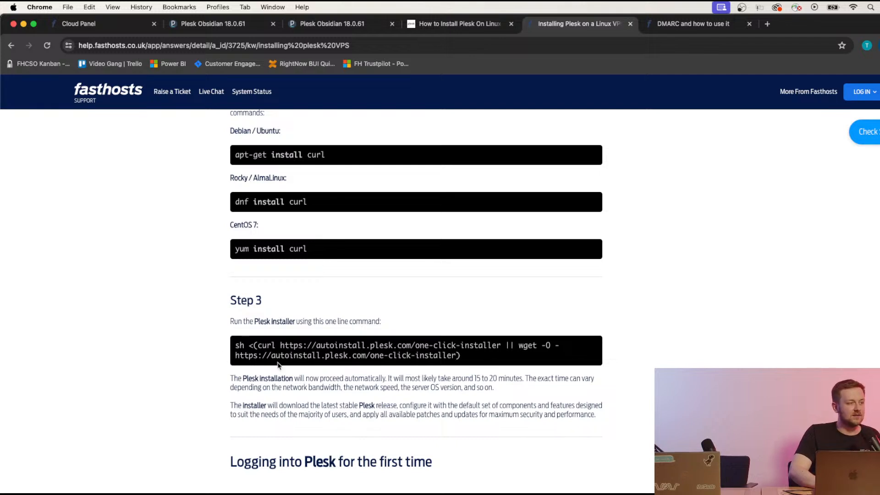
pyautogui.moveTo(234, 344); pyautogui.dragTo(464, 357)
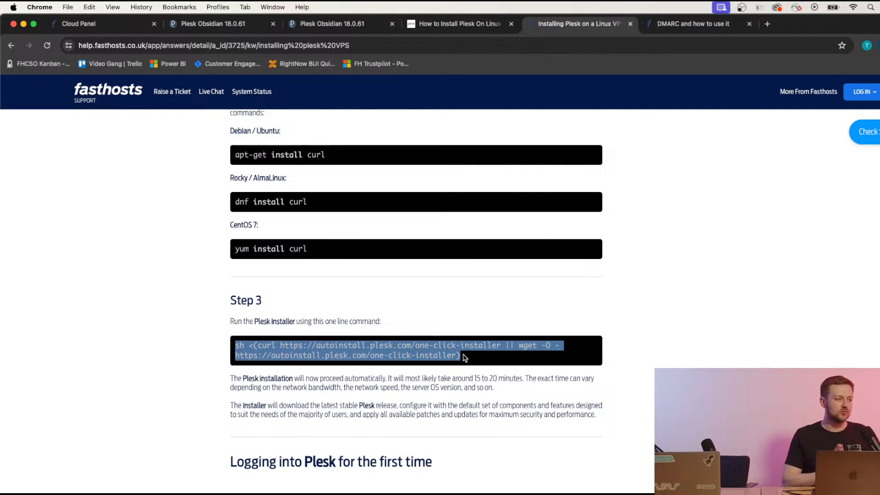
pyautogui.click(464, 357)
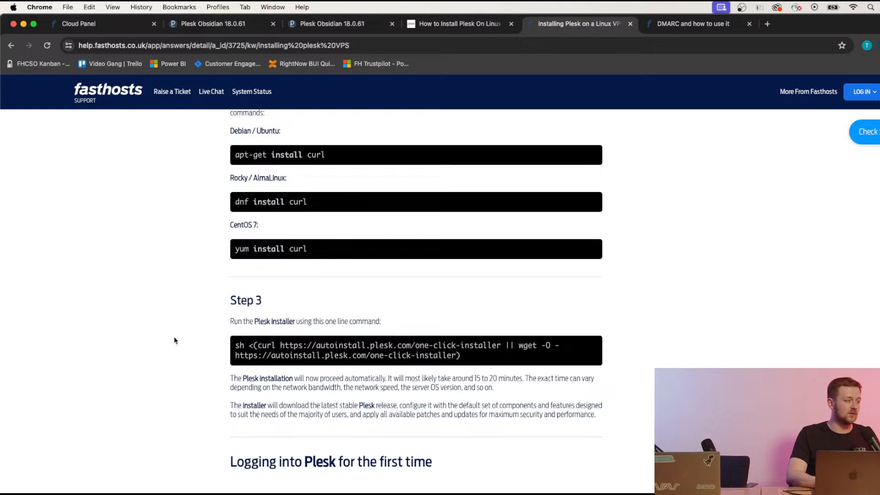
pyautogui.scroll(-3, 175, 341)
pyautogui.scroll(-2, 175, 341)
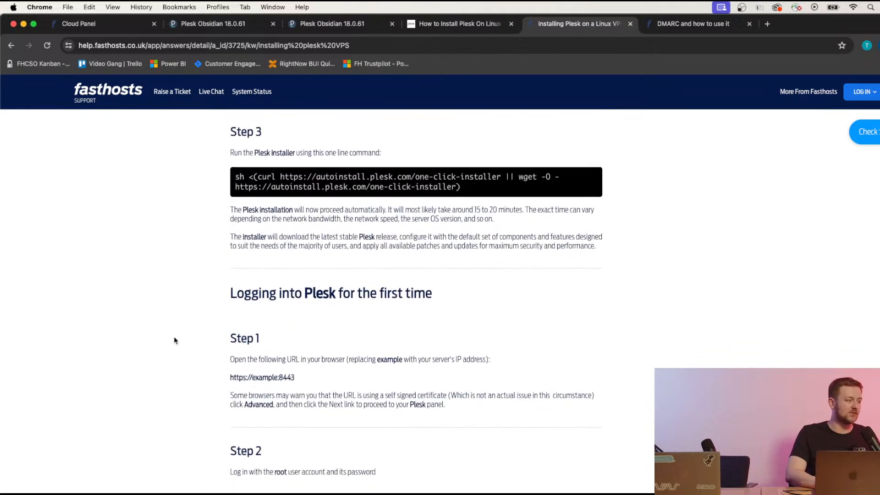
pyautogui.scroll(3, 174, 339)
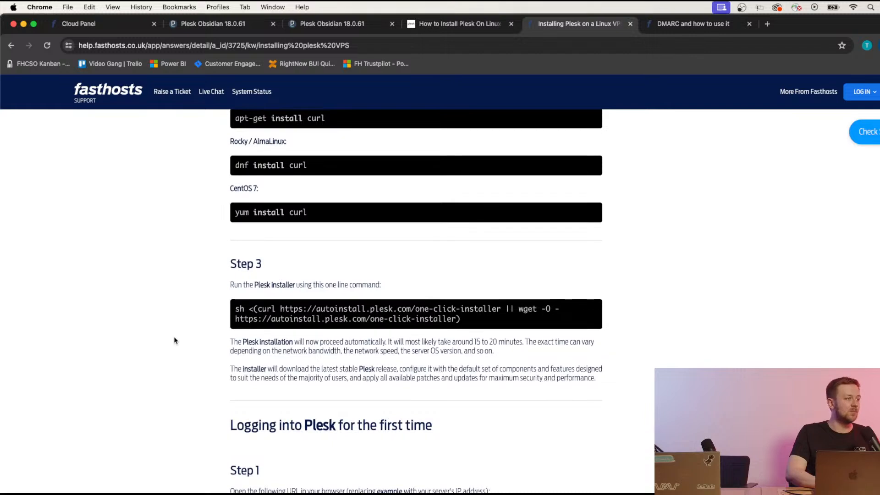
# Review the Email Server - Stage 1 host and user login details in Cloud Panel.
pyautogui.click(130, 30)
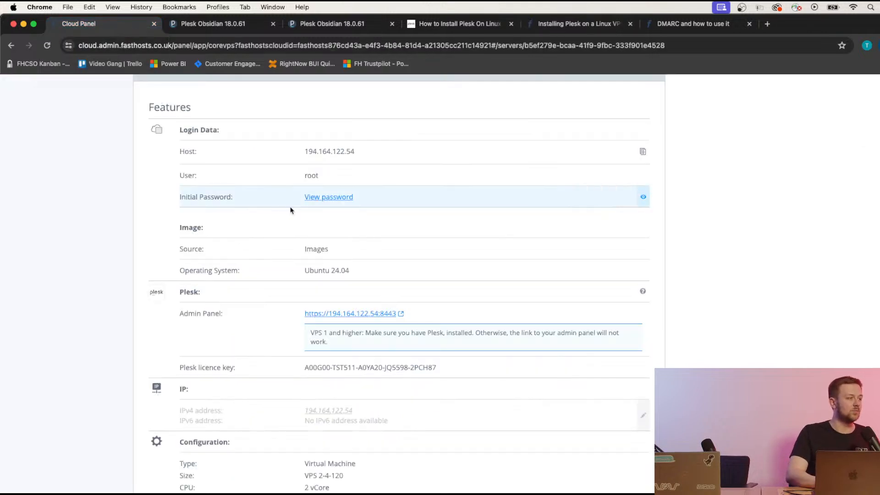
pyautogui.scroll(2, 290, 210)
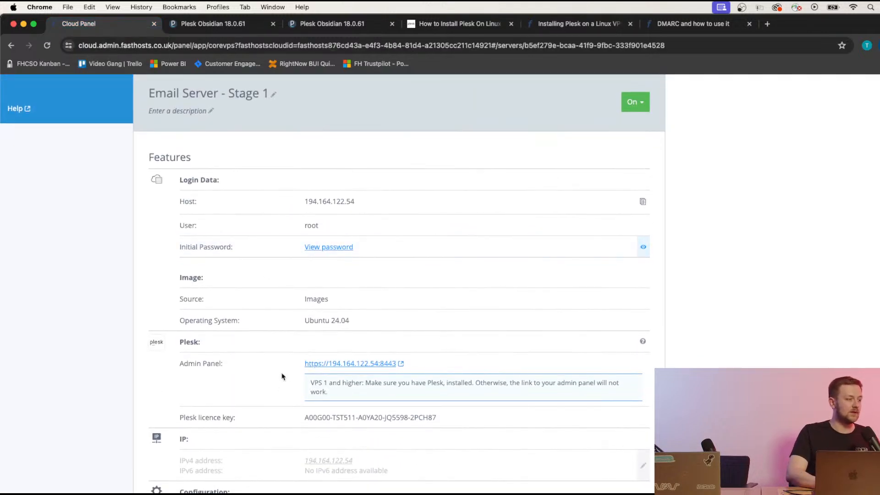
pyautogui.scroll(2, 282, 376)
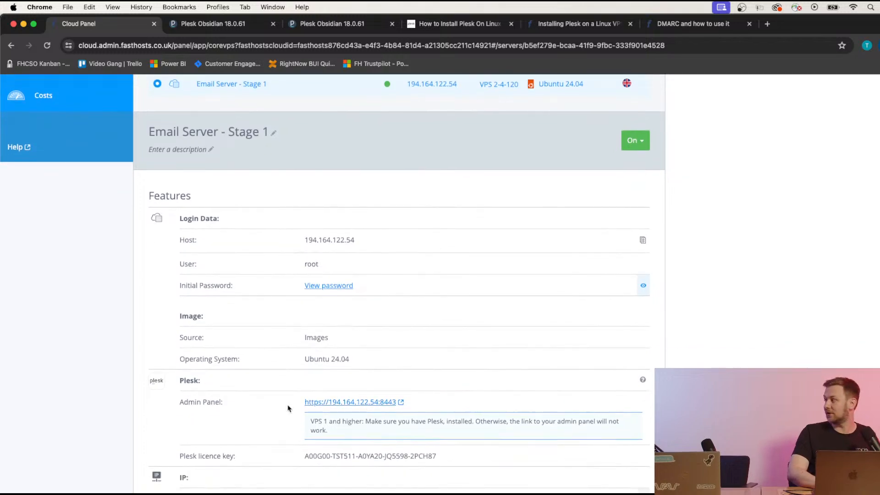
pyautogui.scroll(-2, 274, 420)
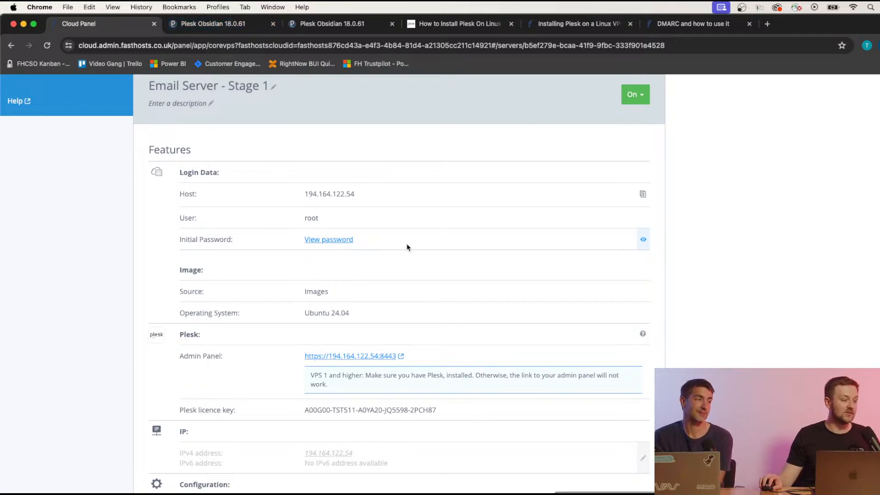
# Copy the Step 3 one-line Plesk installer command from the help article.
pyautogui.click(556, 25)
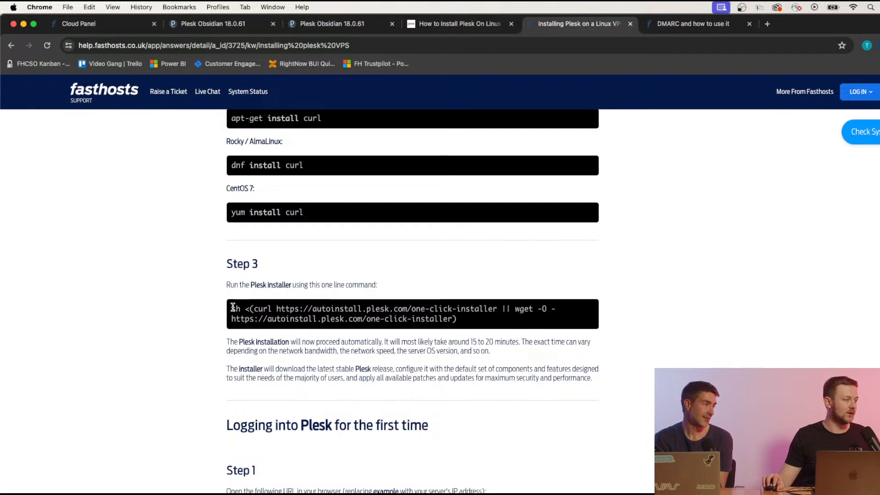
pyautogui.moveTo(233, 307); pyautogui.dragTo(464, 322)
pyautogui.rightClick(447, 317)
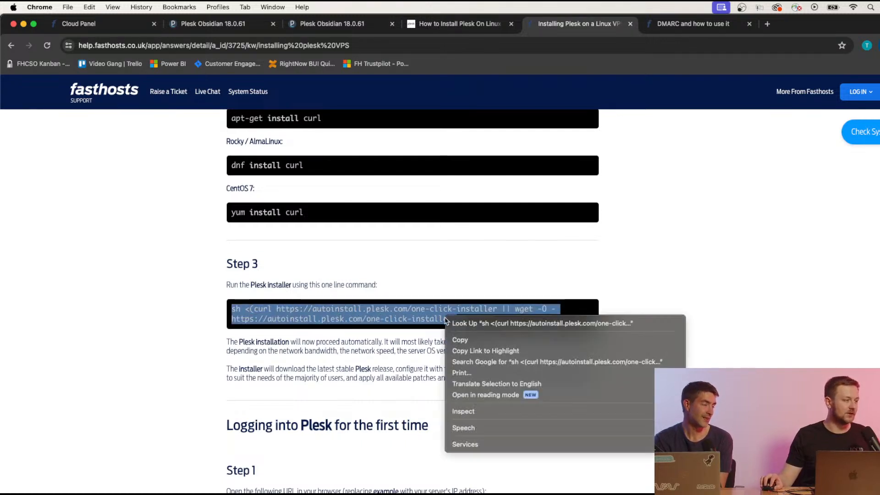
pyautogui.click(456, 339)
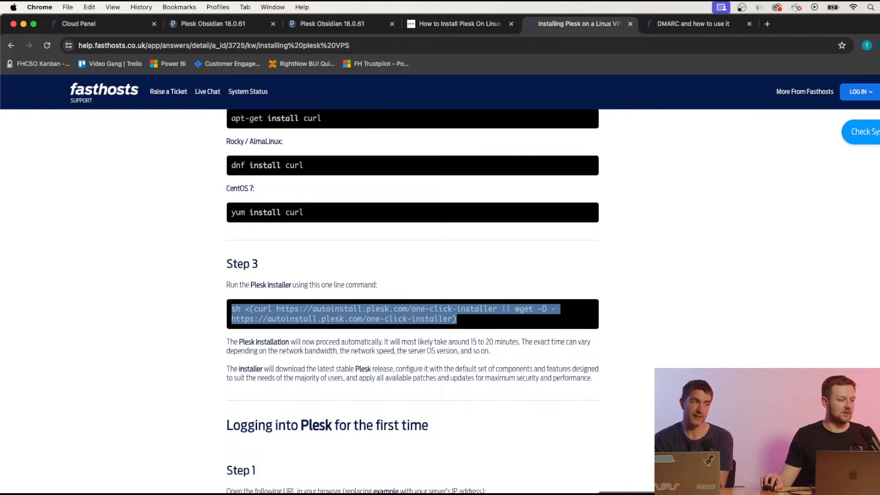
# Copy the 'apt-get install curl' command from the article and return to the server terminal.
pyautogui.click(187, 174)
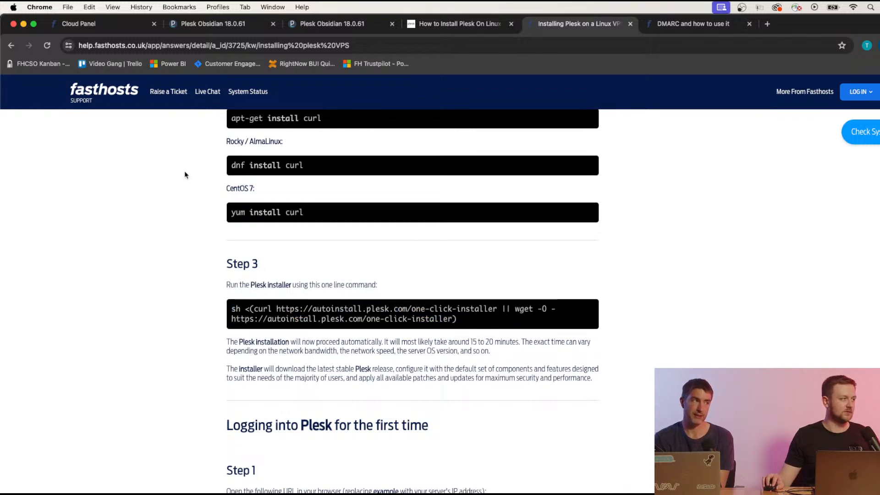
pyautogui.scroll(1, 187, 178)
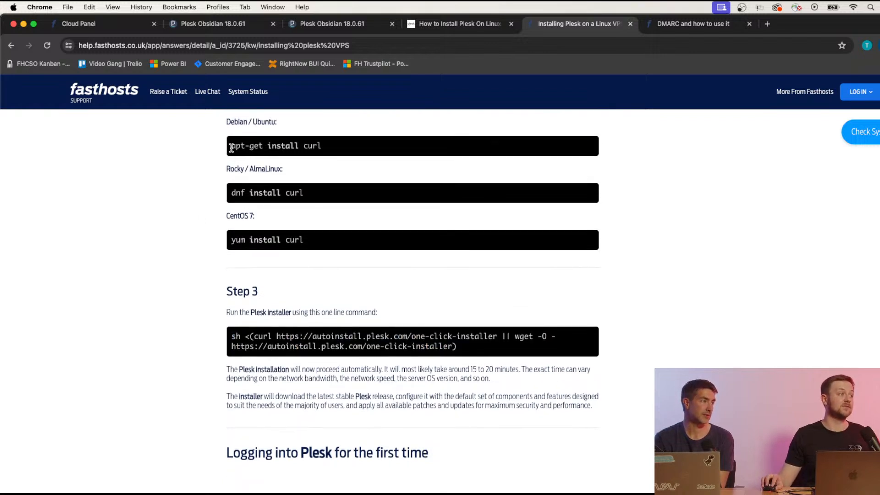
pyautogui.moveTo(232, 146); pyautogui.dragTo(324, 150)
pyautogui.rightClick(324, 149)
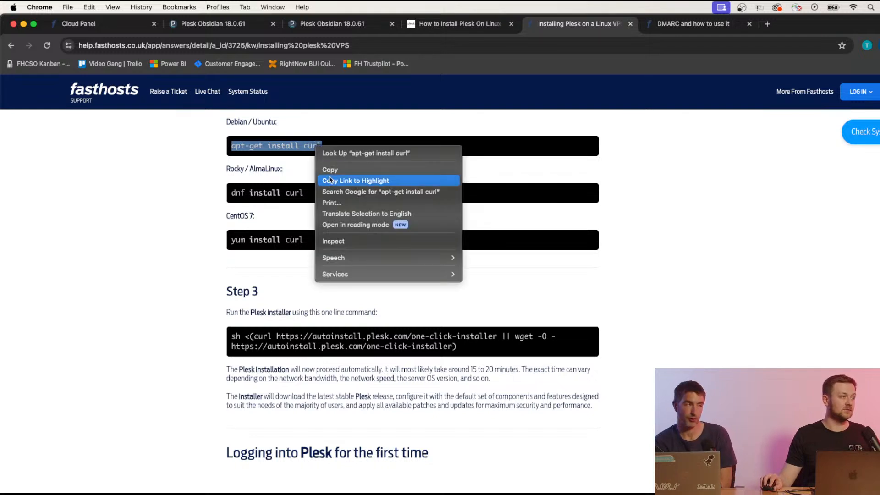
pyautogui.click(335, 167)
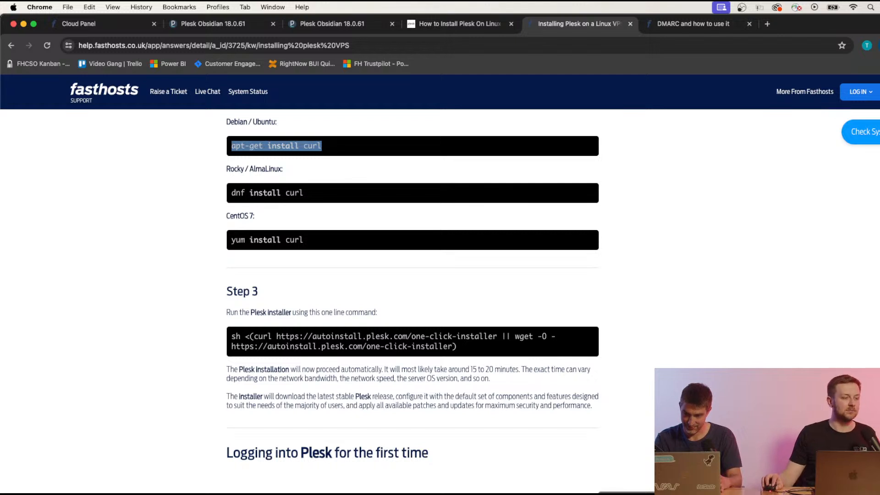
pyautogui.press('super+Tab')
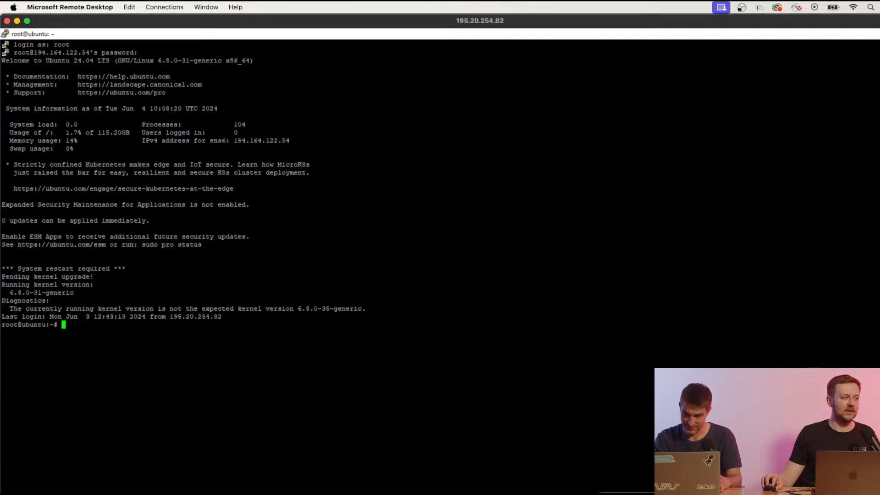
# Paste and run apt-get install curl in PuTTY, which reports curl 8.5.0-2ubuntu10.1 is already the newest.
pyautogui.rightClick(67, 326)
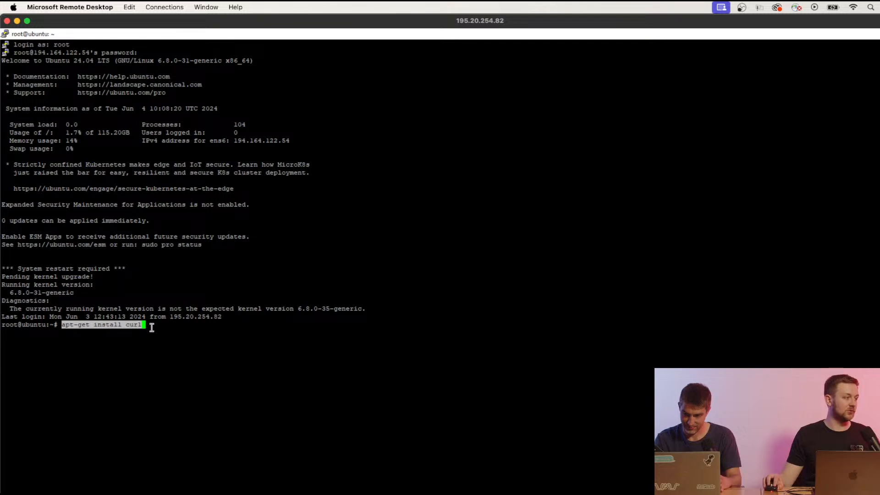
pyautogui.press('Return')
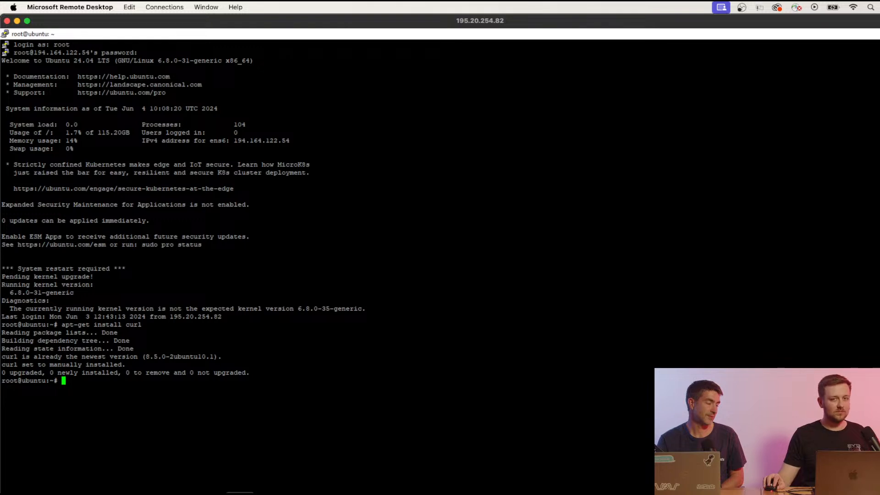
# Copy the two-line Step 3 Plesk installer command from the Fasthosts help article.
pyautogui.click(207, 494)
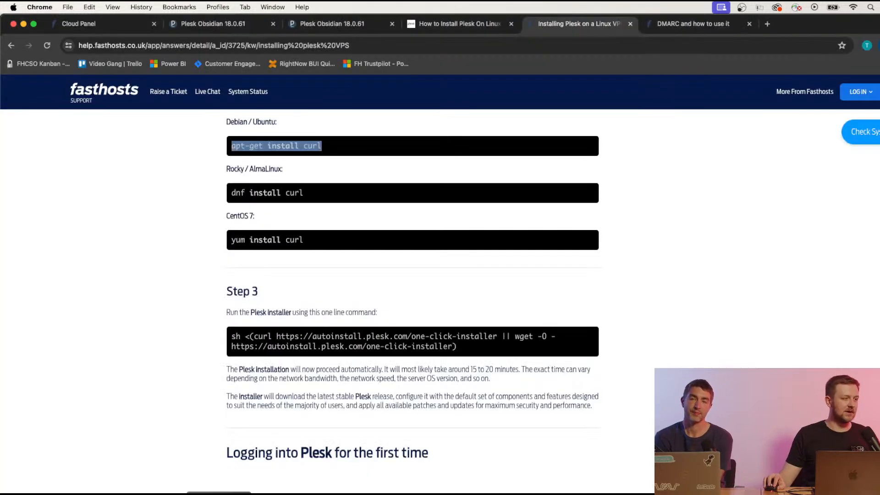
pyautogui.moveTo(232, 335); pyautogui.dragTo(459, 351)
pyautogui.rightClick(459, 350)
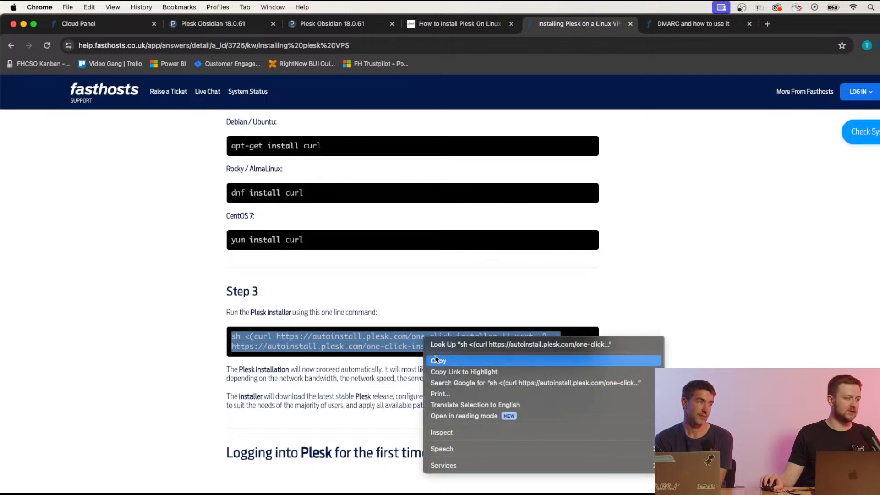
pyautogui.click(437, 360)
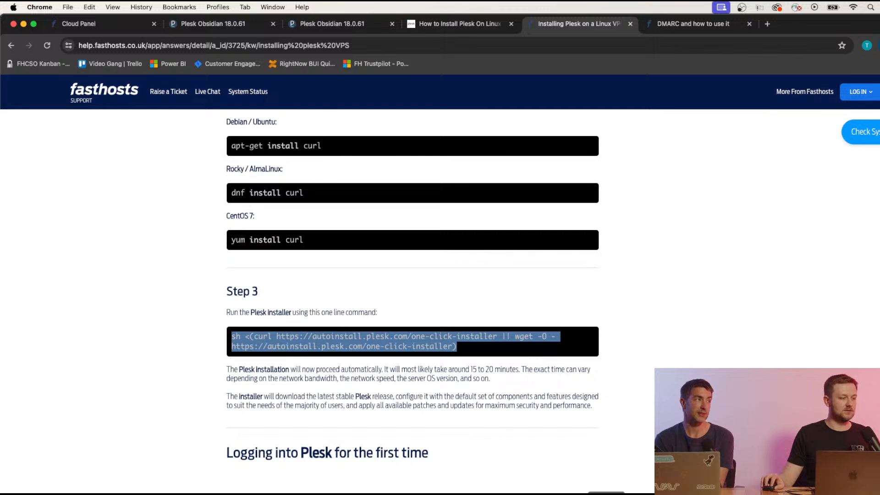
pyautogui.press('super+Tab')
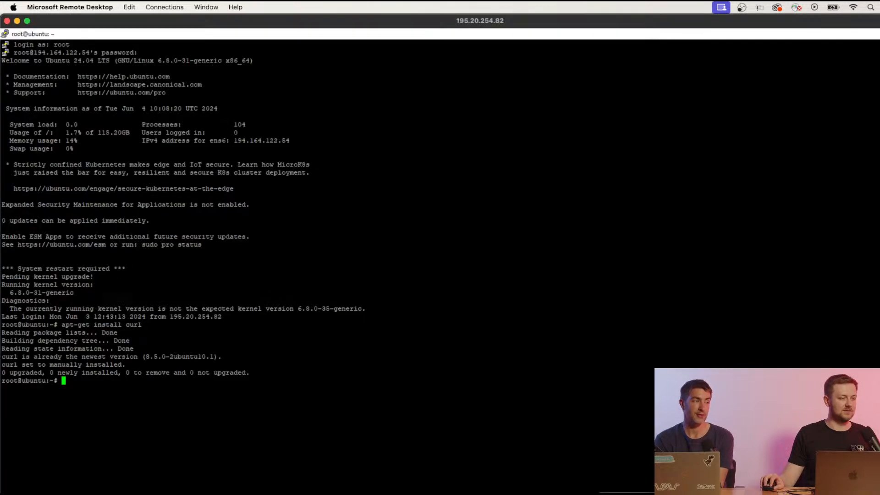
# Paste the Plesk one-click installer command into PuTTY and run it.
pyautogui.rightClick(72, 385)
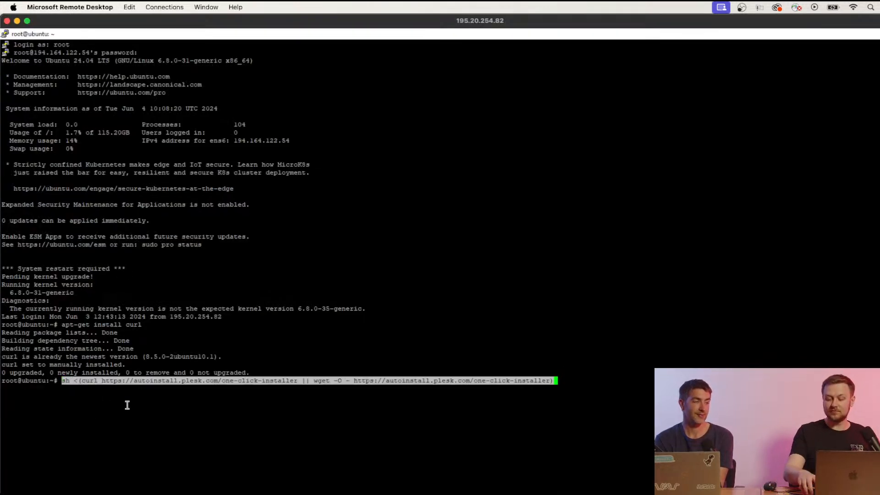
pyautogui.press('Return')
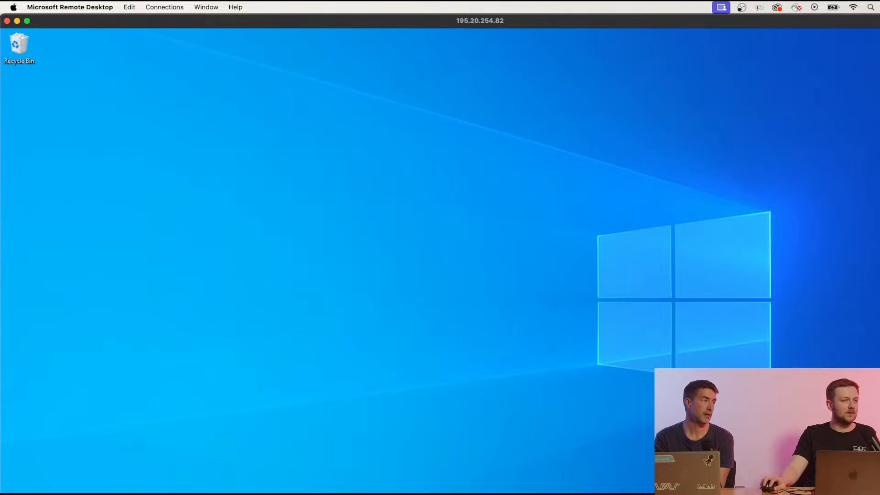
# Go from the Cloud Panel server page to the Plesk Obsidian 18.0.61 login at 212.227.199.151:8443.
pyautogui.click(218, 493)
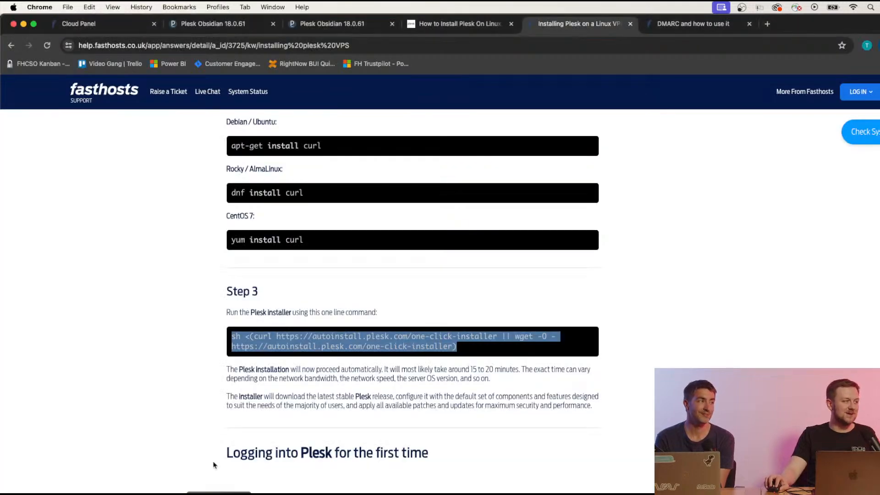
pyautogui.click(137, 25)
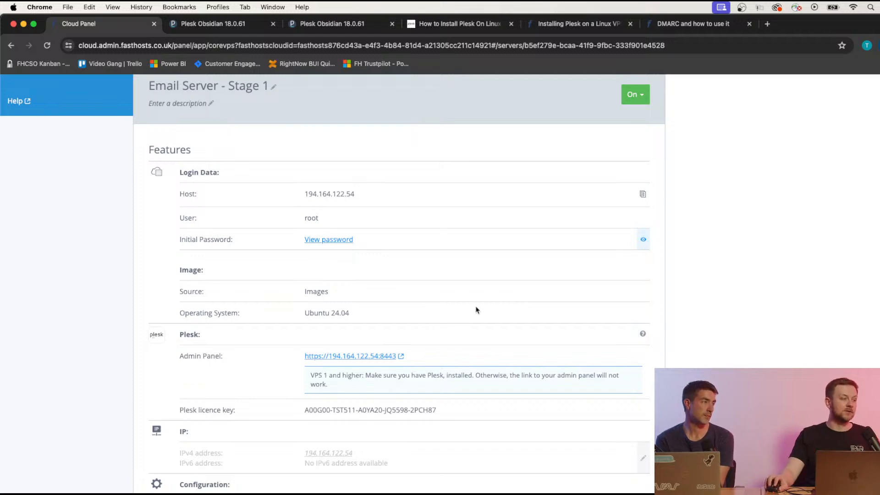
pyautogui.scroll(1, 468, 236)
pyautogui.scroll(5, 342, 170)
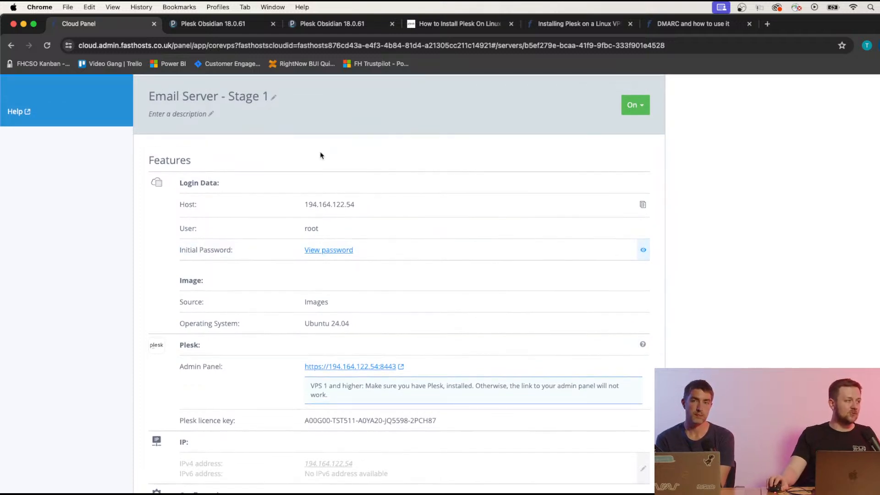
pyautogui.scroll(2, 346, 179)
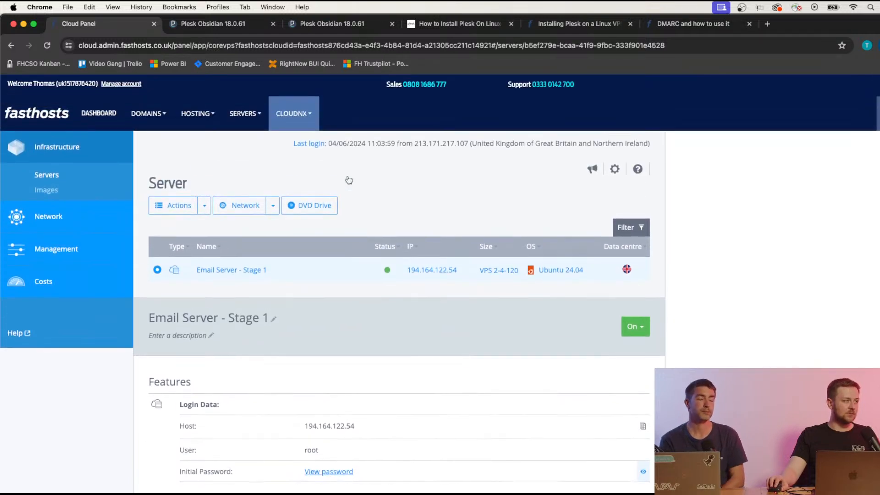
pyautogui.scroll(-2, 347, 179)
pyautogui.scroll(-2, 349, 357)
pyautogui.scroll(-4, 348, 358)
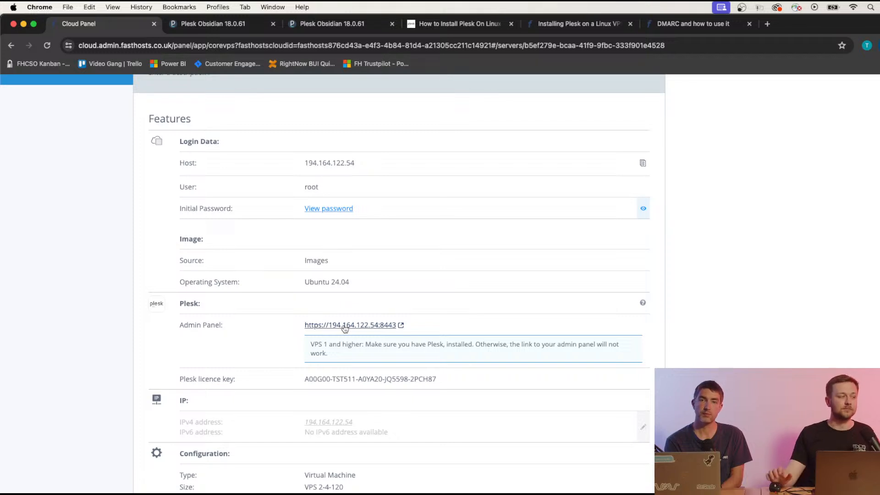
pyautogui.scroll(3, 300, 280)
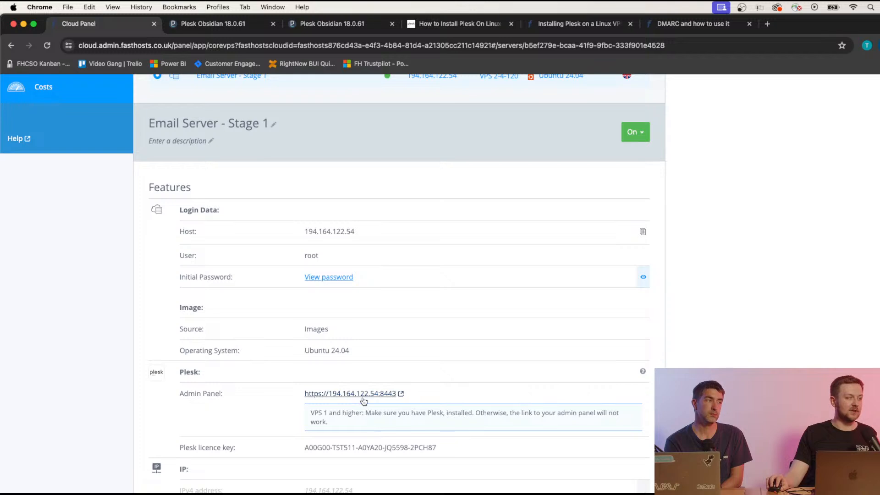
pyautogui.click(228, 30)
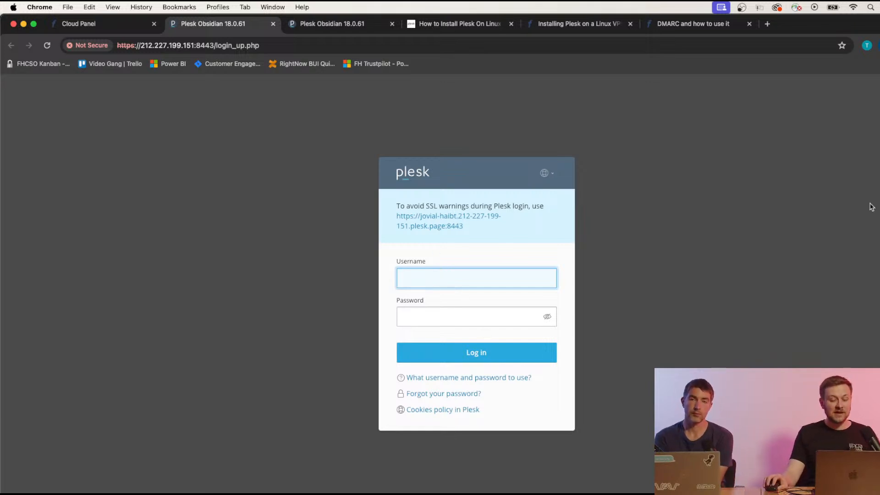
# Log in to Plesk as root, pasting the server password.
pyautogui.click(463, 276)
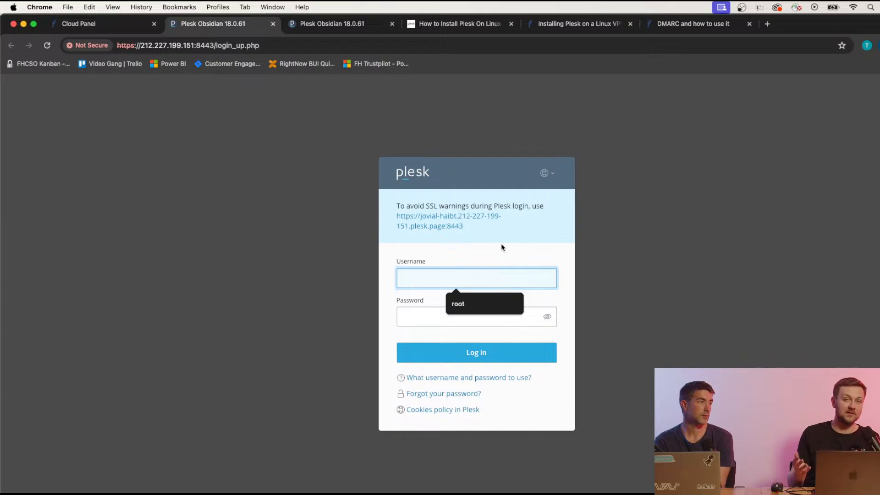
pyautogui.write('ro')
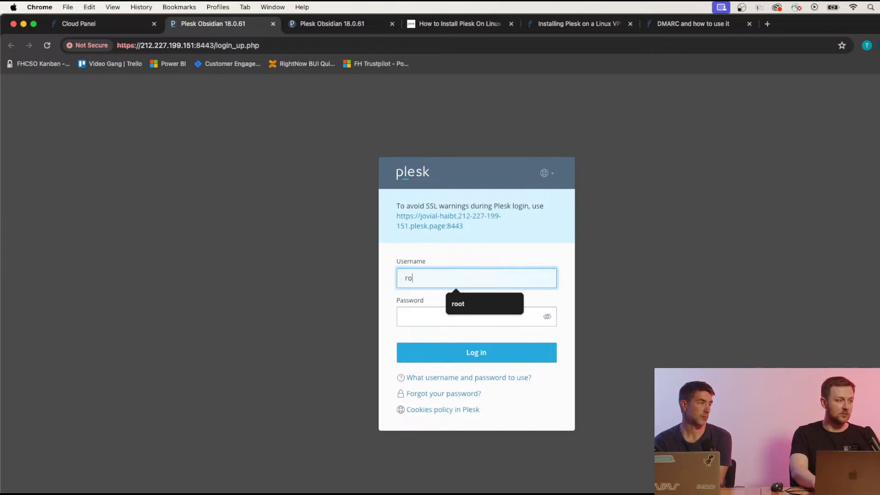
pyautogui.write('ot')
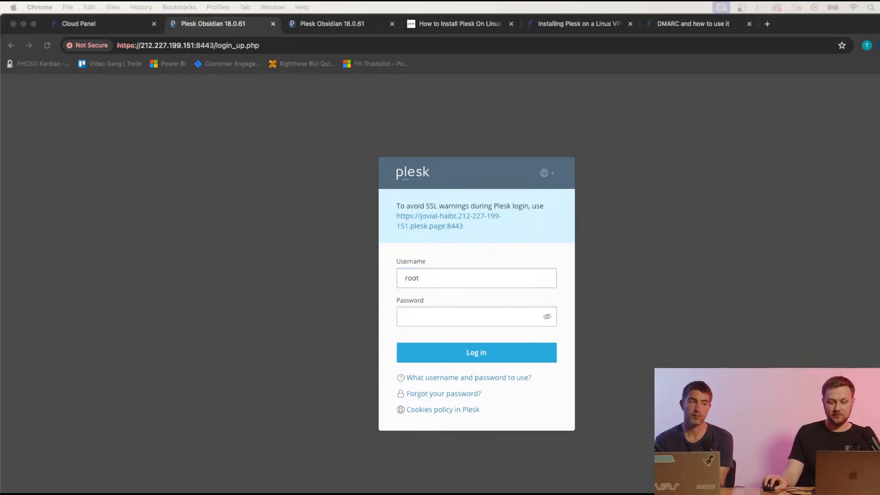
pyautogui.click(442, 317)
pyautogui.rightClick(442, 317)
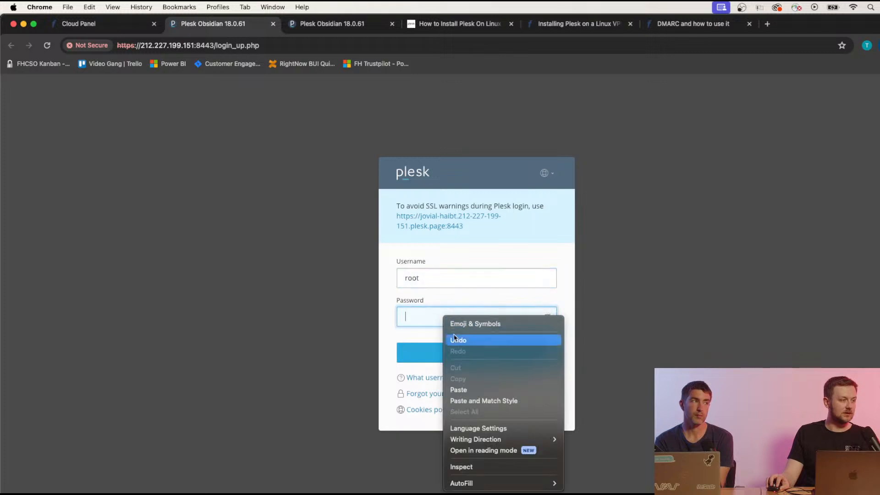
pyautogui.click(485, 389)
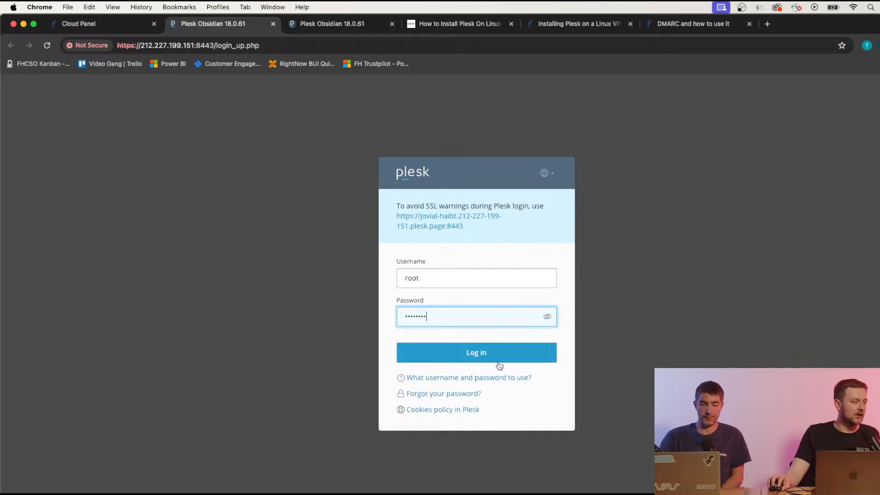
pyautogui.click(508, 352)
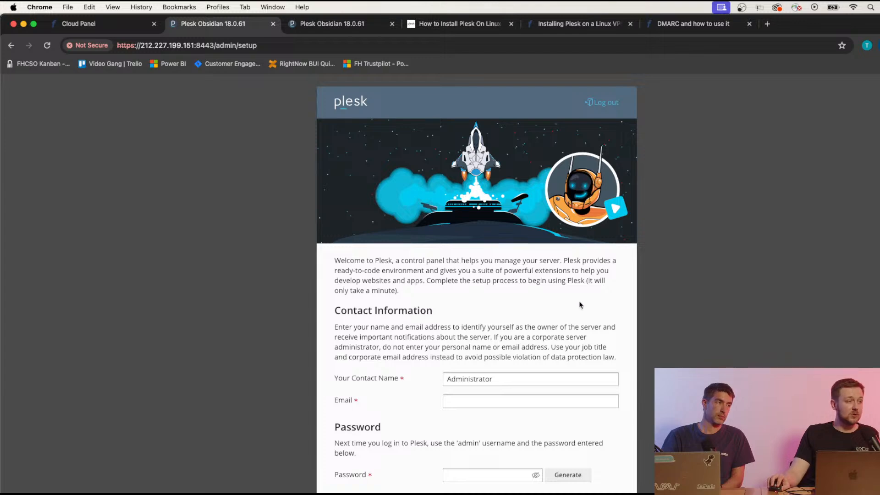
# Fill in the contact email with the suggested autofill address.
pyautogui.scroll(-5, 580, 305)
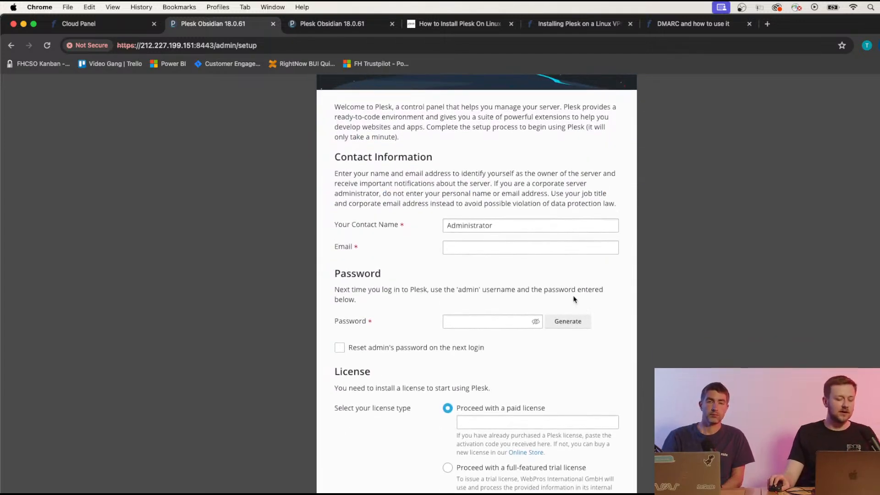
pyautogui.click(451, 248)
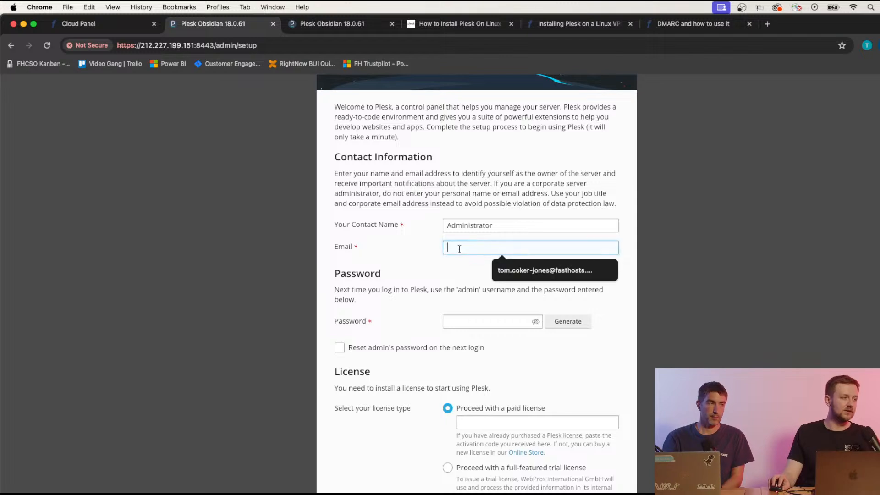
pyautogui.click(512, 271)
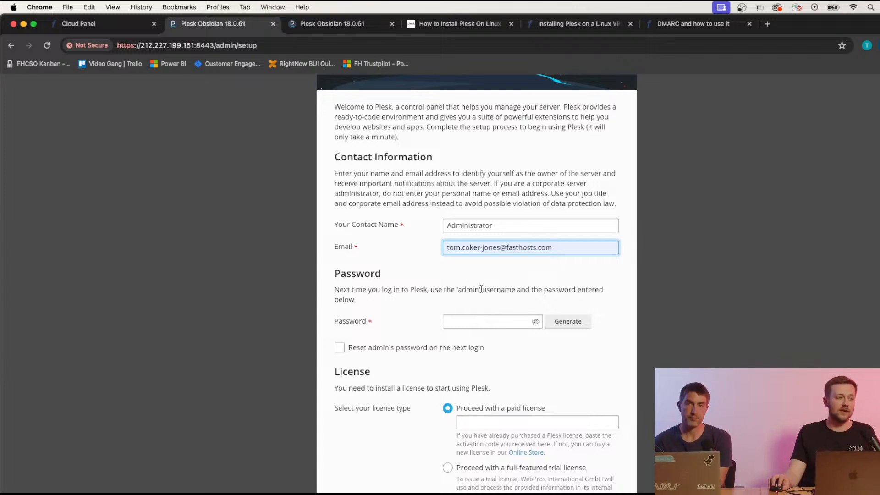
# Generate a random admin password, copy it, and detach the setup tab into its own window.
pyautogui.click(487, 320)
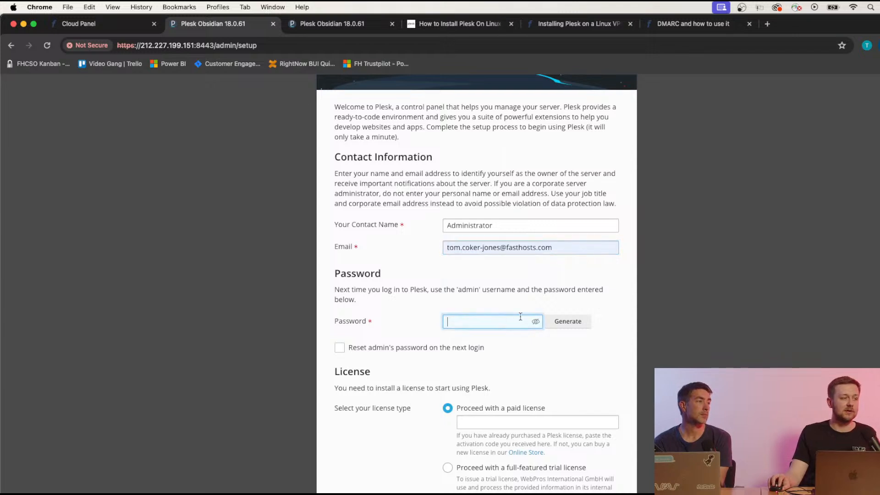
pyautogui.click(558, 323)
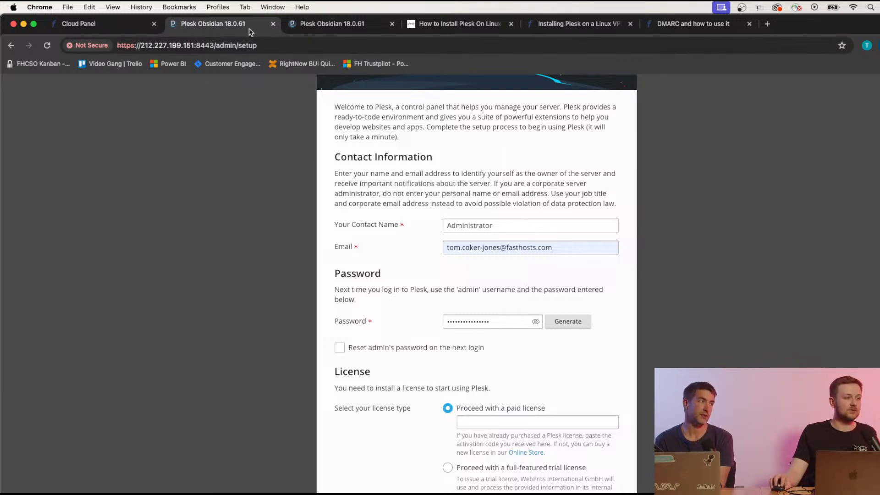
pyautogui.click(518, 324)
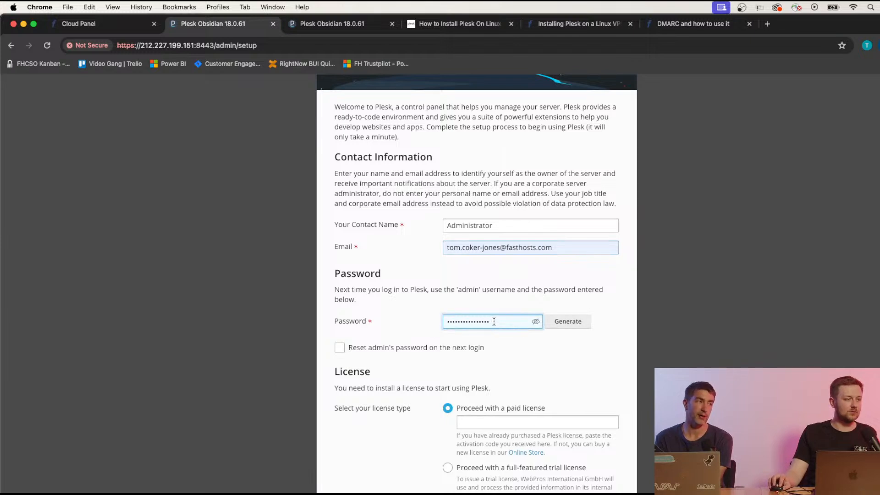
pyautogui.moveTo(494, 321); pyautogui.dragTo(395, 321)
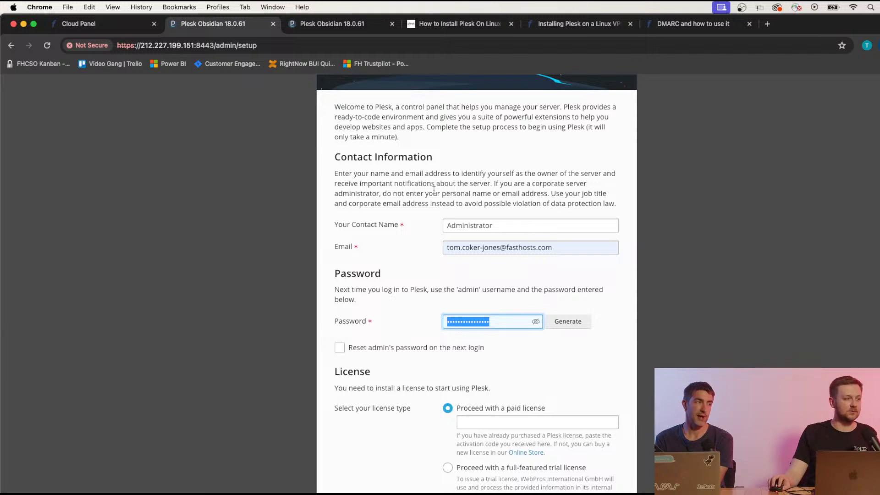
pyautogui.click(501, 341)
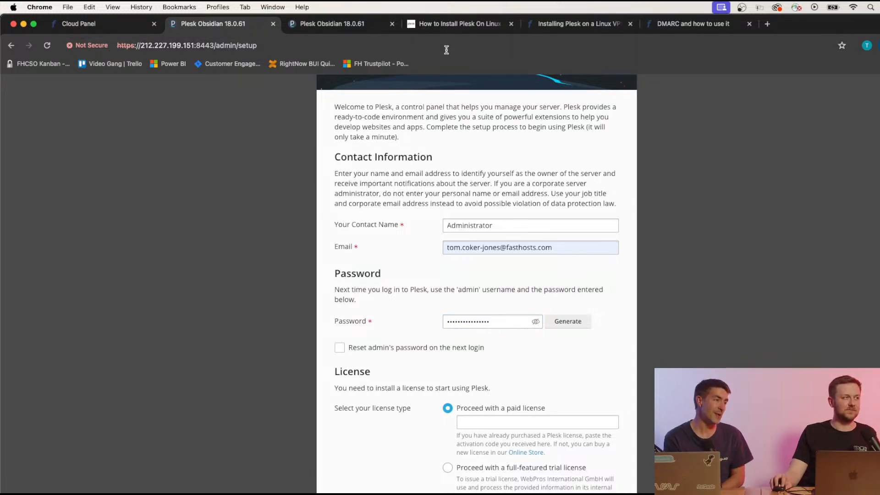
pyautogui.moveTo(227, 26); pyautogui.dragTo(652, 406)
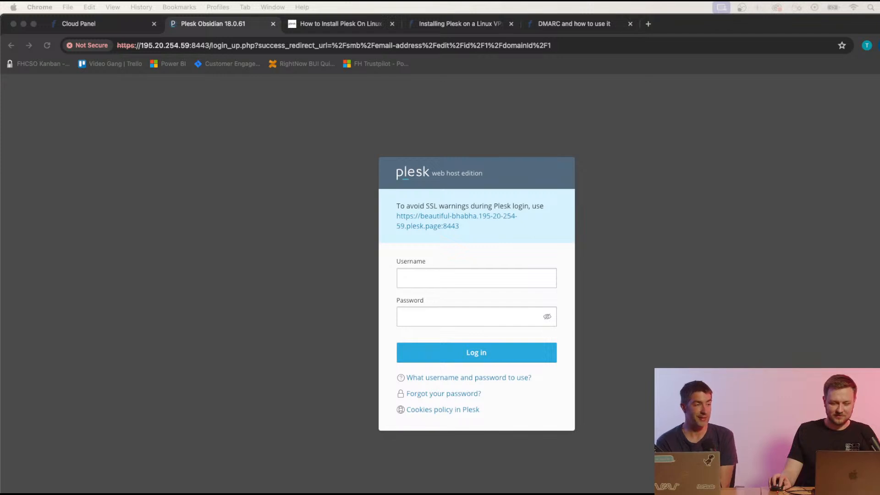
# Drag the detached Plesk setup window back on screen and maximise it.
pyautogui.moveTo(825, 485); pyautogui.dragTo(678, 127)
pyautogui.doubleClick(678, 126)
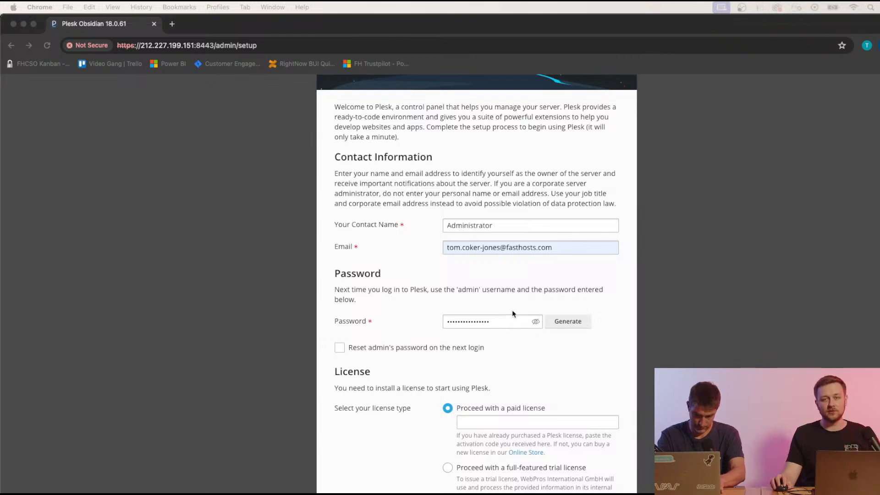
# Scroll to the License section, select the paid licence activation code box, and move the window aside.
pyautogui.click(527, 333)
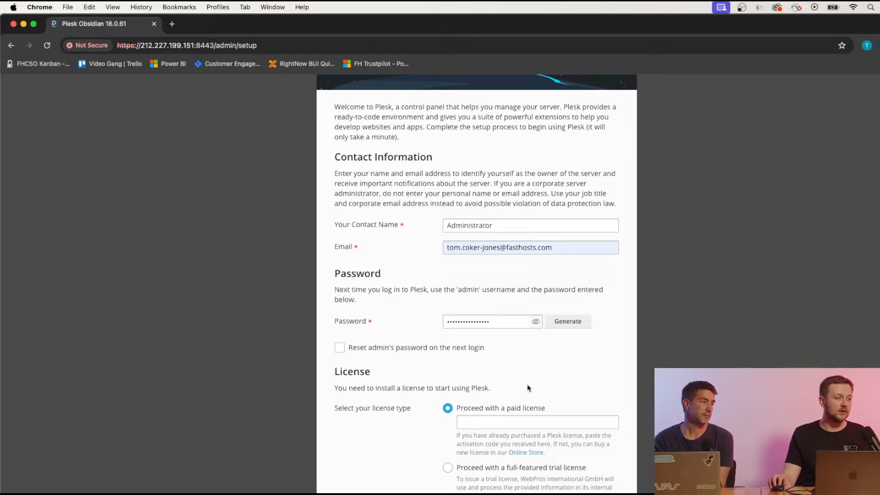
pyautogui.scroll(-3, 527, 388)
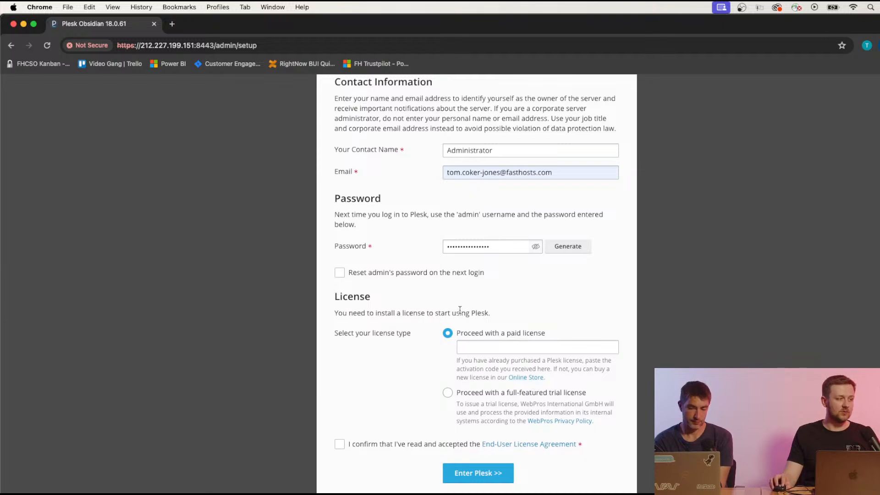
pyautogui.click(475, 349)
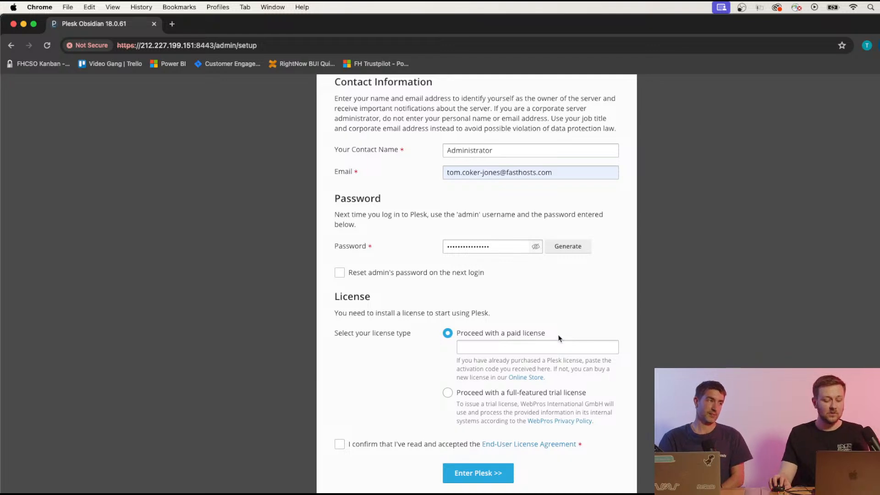
pyautogui.moveTo(426, 34); pyautogui.dragTo(451, 72)
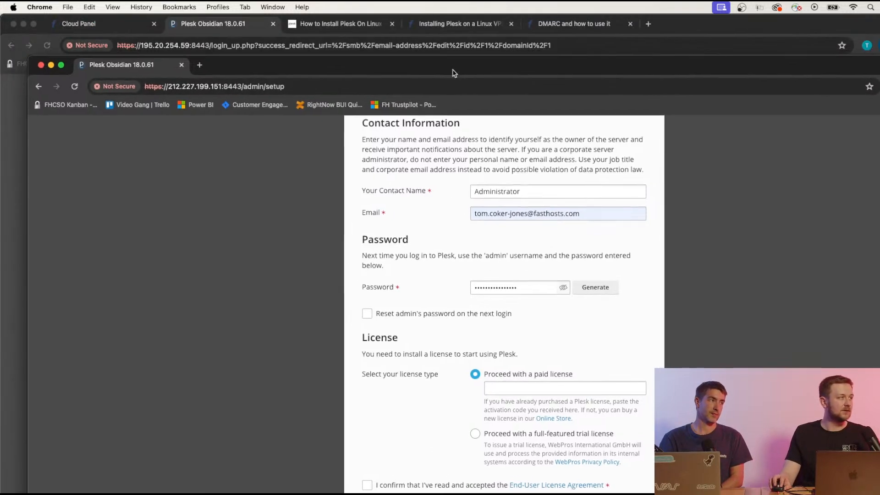
# Navigate back through the Cloud Panel to the other cloud account's server list.
pyautogui.click(140, 26)
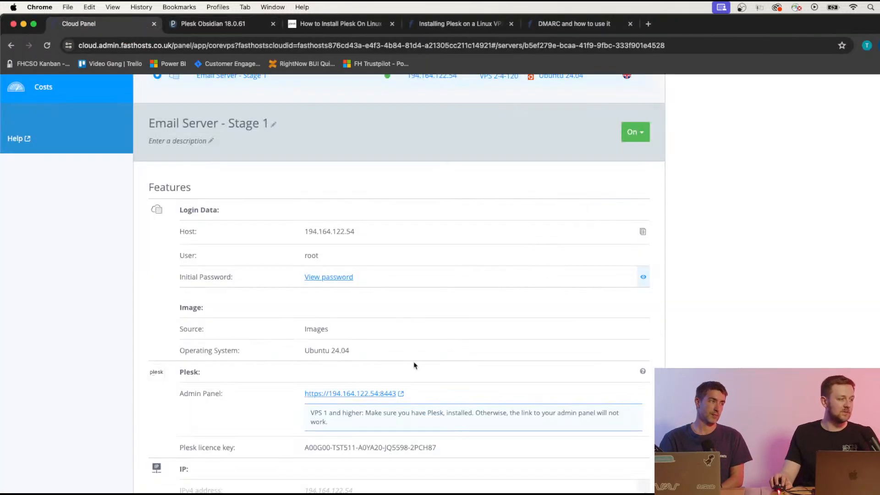
pyautogui.scroll(5, 297, 422)
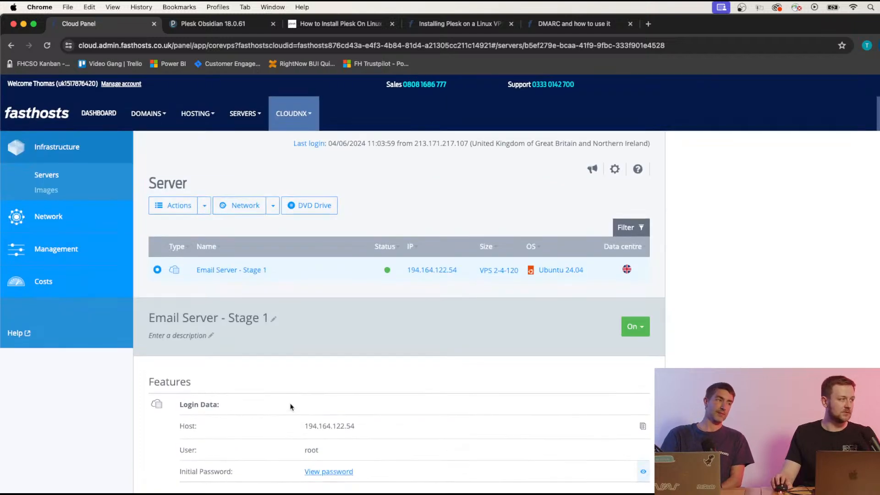
pyautogui.click(13, 47)
pyautogui.click(12, 45)
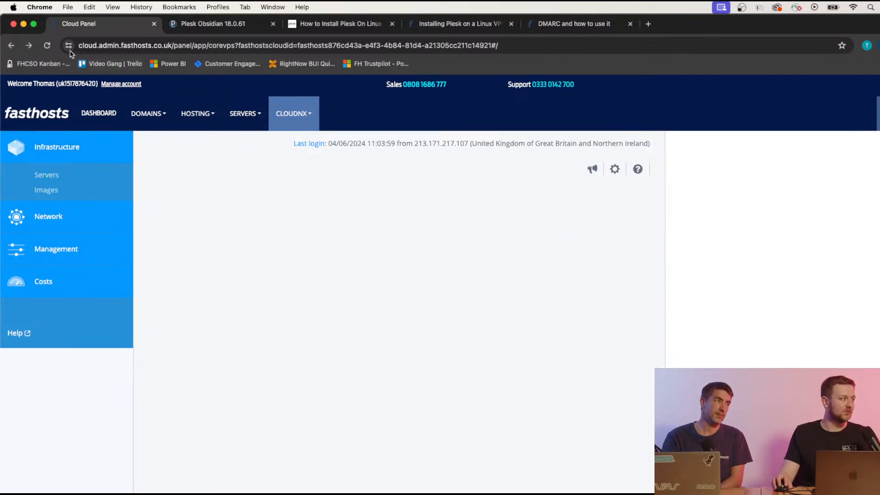
pyautogui.click(14, 47)
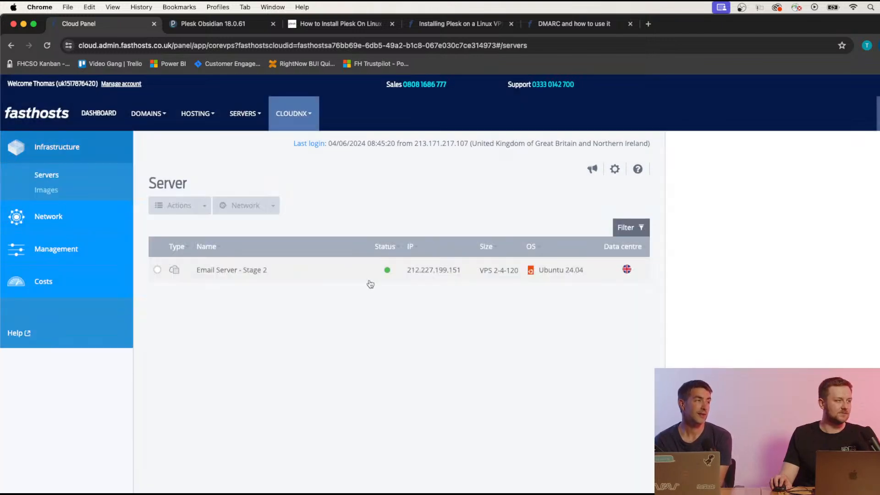
# Copy the Plesk licence key from Email Server - Stage 2, then dock the Plesk setup tab into the main window.
pyautogui.click(326, 277)
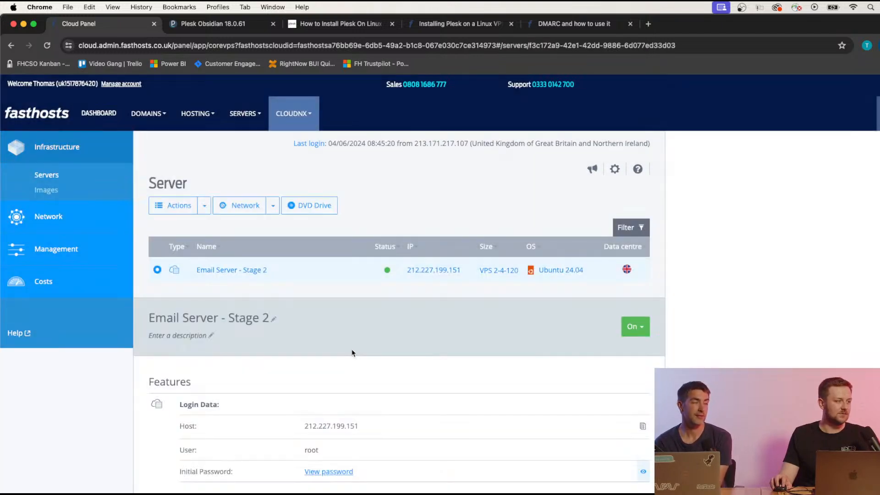
pyautogui.scroll(-3, 353, 353)
pyautogui.scroll(-5, 353, 352)
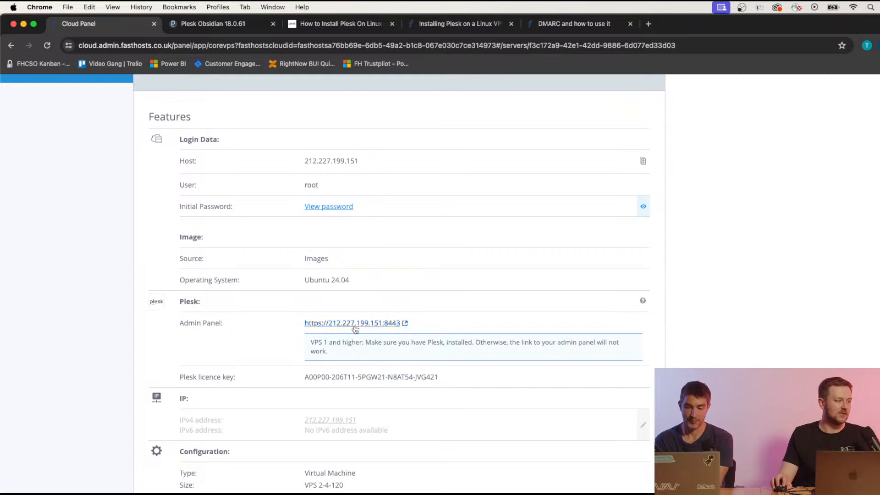
pyautogui.moveTo(303, 378); pyautogui.dragTo(450, 383)
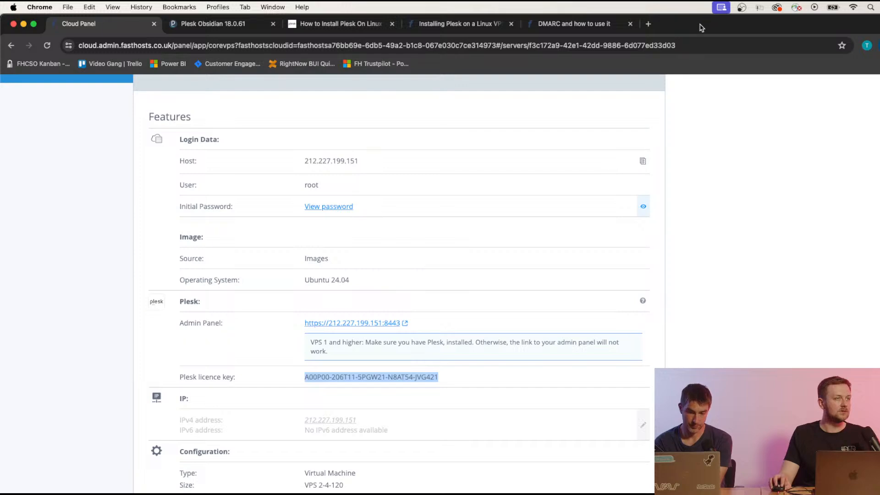
pyautogui.moveTo(699, 24); pyautogui.dragTo(705, 78)
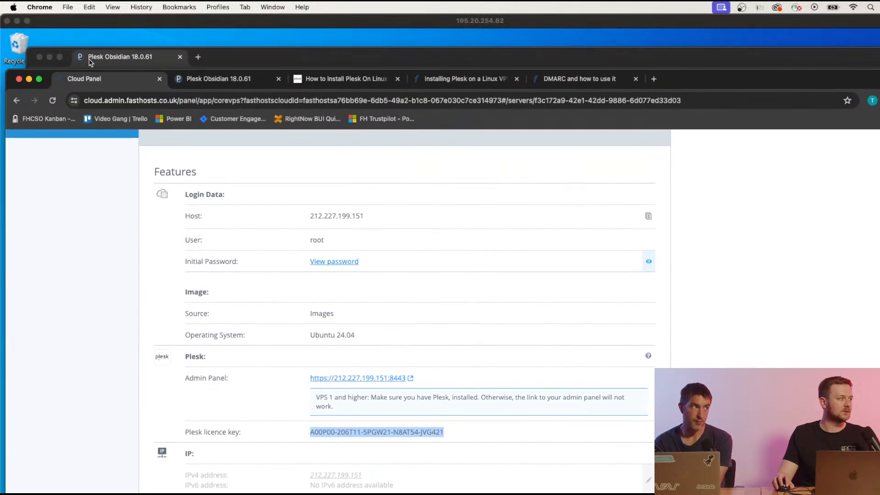
pyautogui.moveTo(89, 59); pyautogui.dragTo(194, 26)
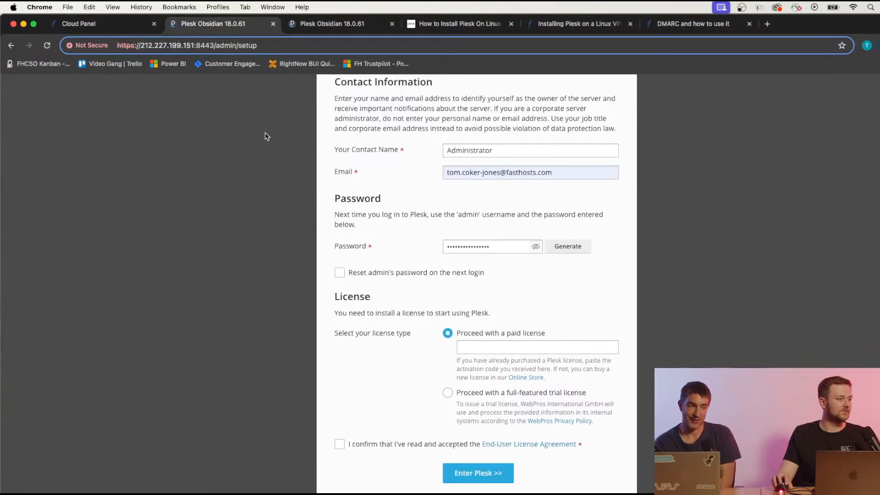
# Enter the saved paid licence key, accept the EULA, and submit with Enter Plesk.
pyautogui.click(494, 346)
pyautogui.press('Down')
pyautogui.press('Down')
pyautogui.press('Return')
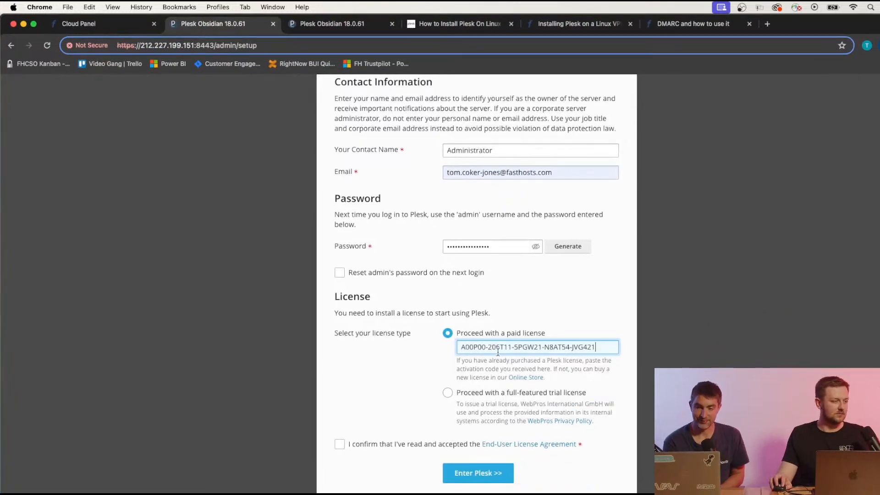
pyautogui.click(339, 445)
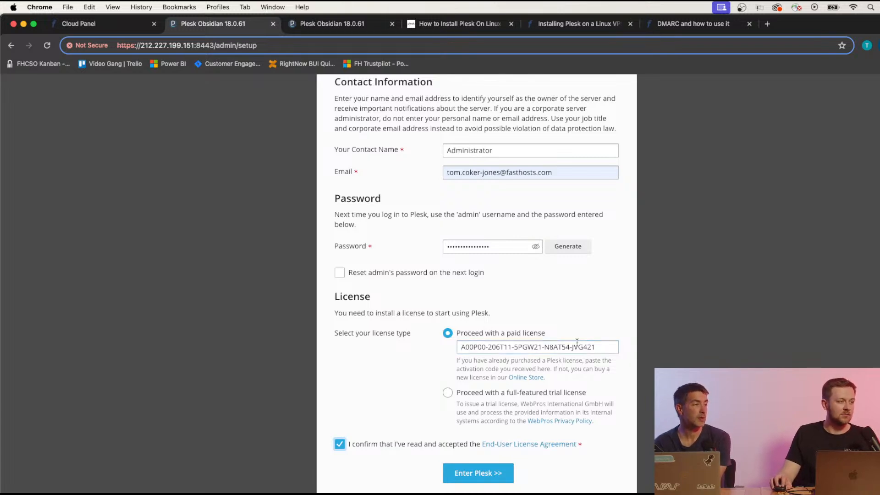
pyautogui.click(483, 473)
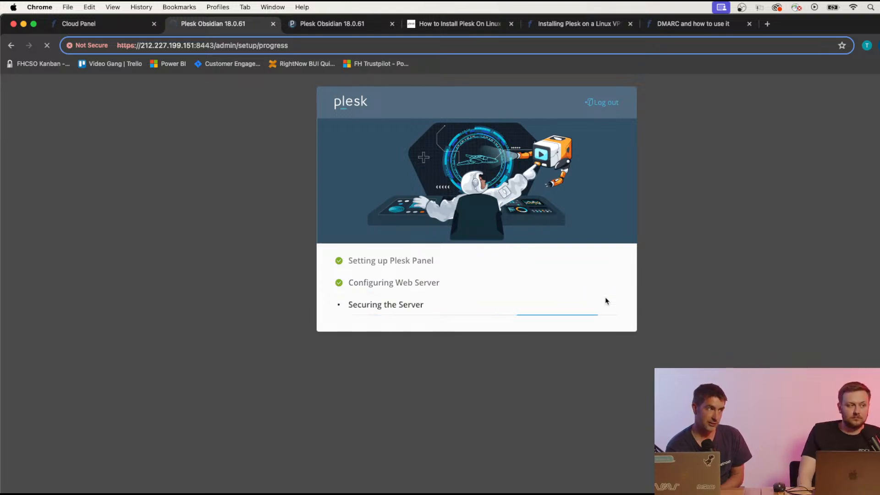
# Scroll the Plesk Home dashboard to view the System Overview showing Ubuntu 24.04 LTS and version 18.0.61.
pyautogui.scroll(2, 605, 301)
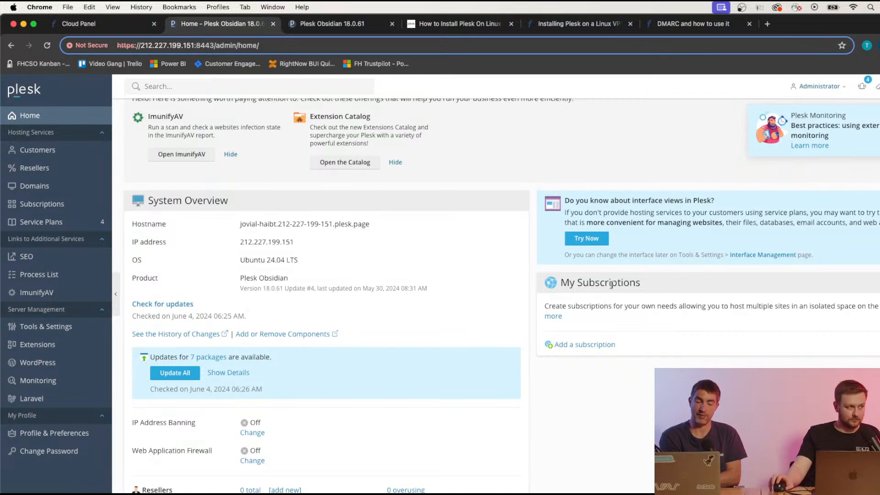
pyautogui.scroll(1, 500, 259)
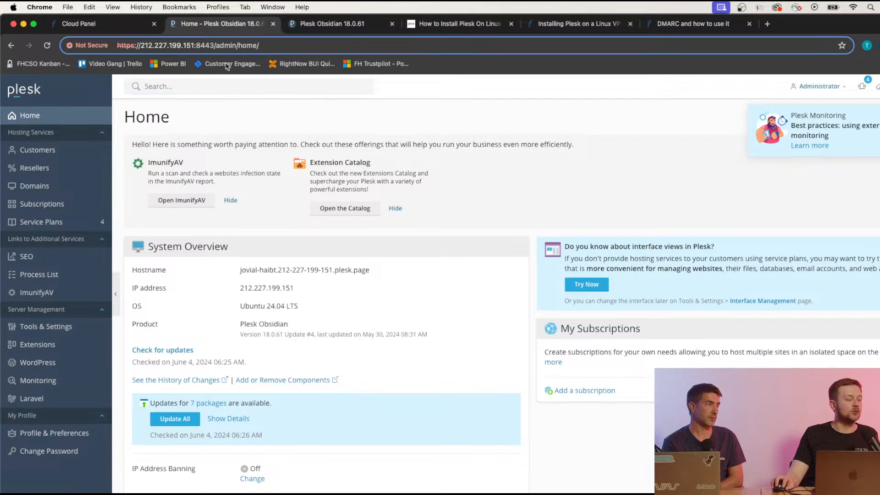
# Back in Cloud Panel, open My firewall policy under Network > Firewall Policies.
pyautogui.click(131, 25)
pyautogui.scroll(5, 262, 212)
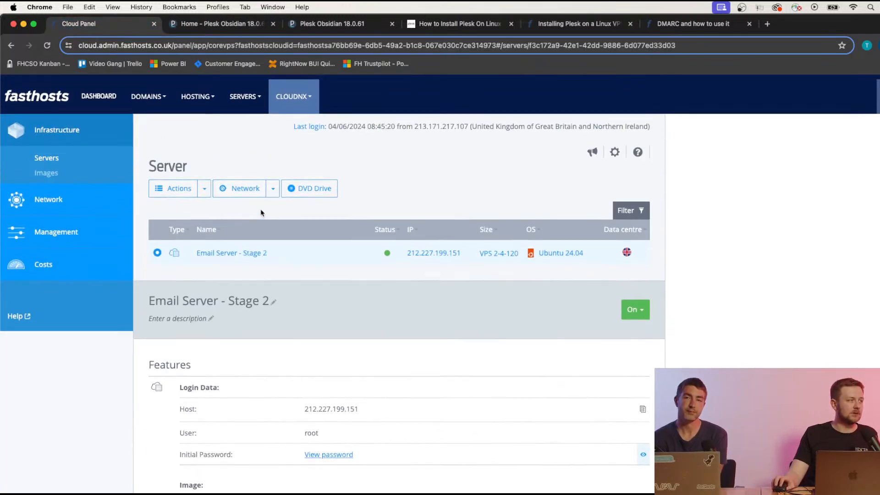
pyautogui.click(57, 204)
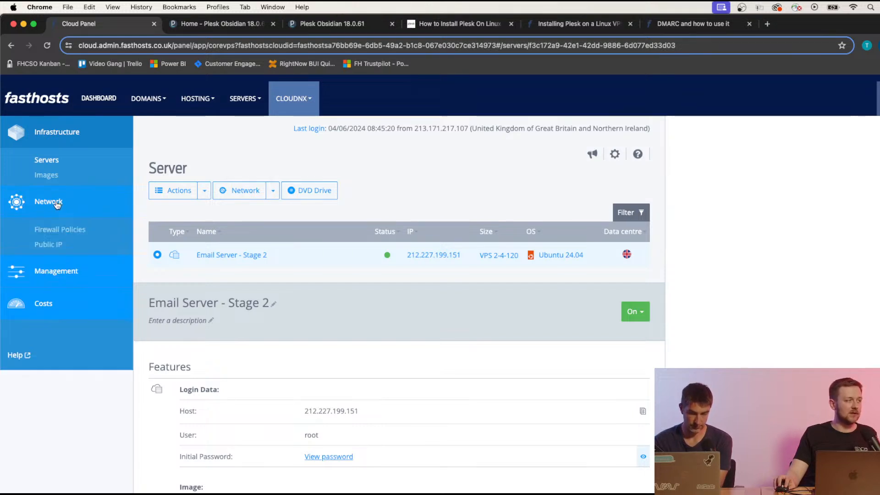
pyautogui.click(64, 234)
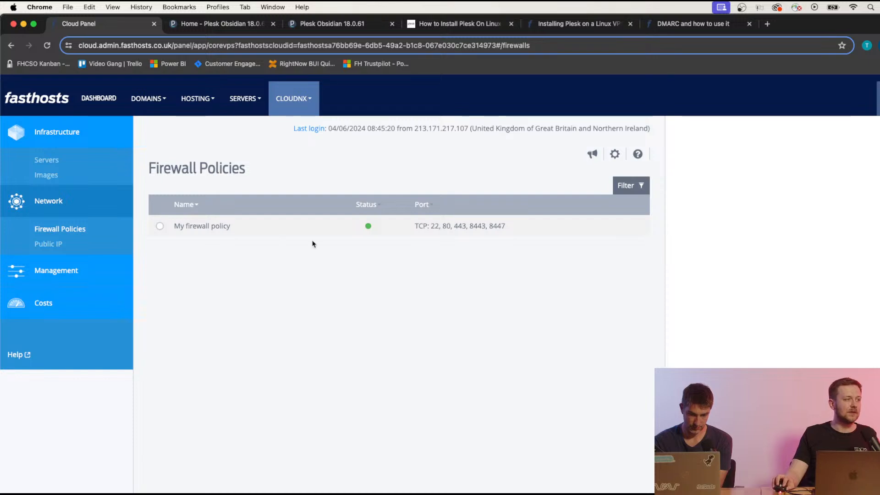
pyautogui.click(300, 234)
# Scroll down to the incoming rules and bring up the Add Predefined Values presets.
pyautogui.scroll(-3, 366, 288)
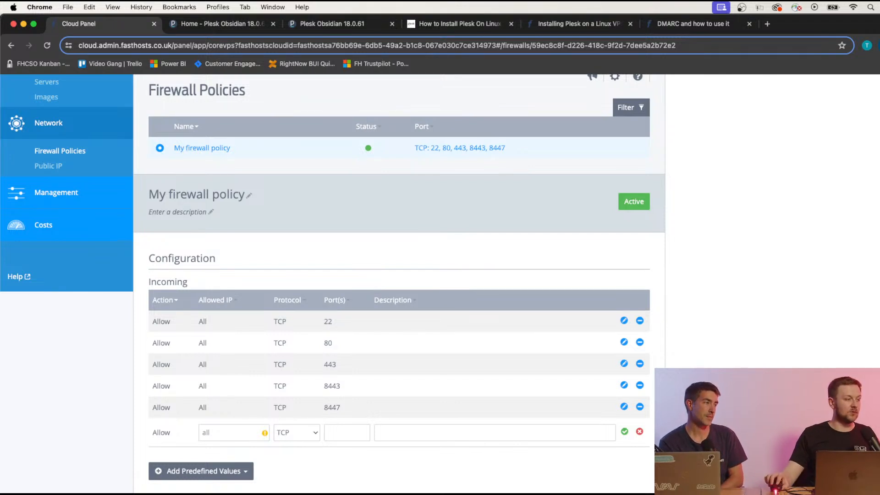
pyautogui.scroll(-1, 312, 396)
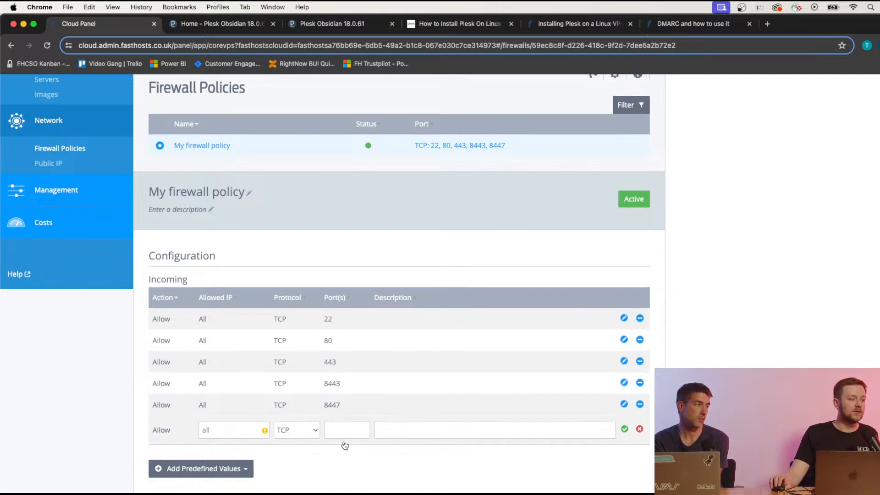
pyautogui.scroll(-1, 348, 448)
pyautogui.scroll(-2, 316, 447)
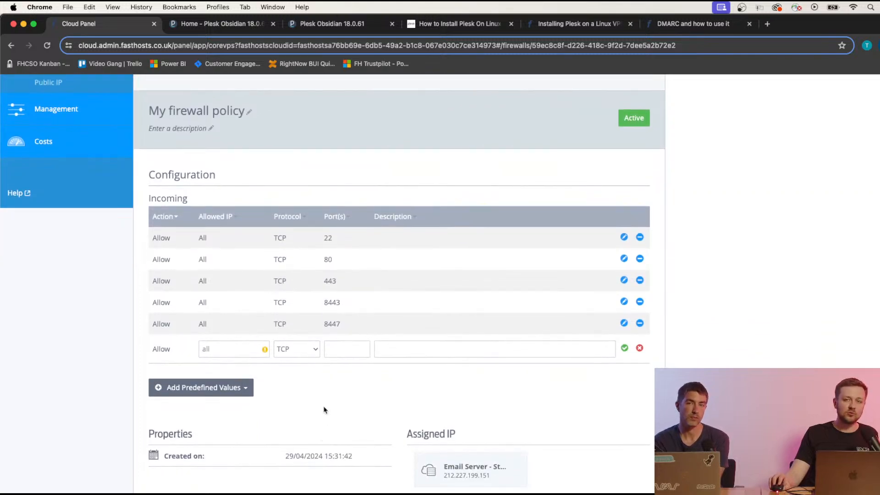
pyautogui.click(222, 389)
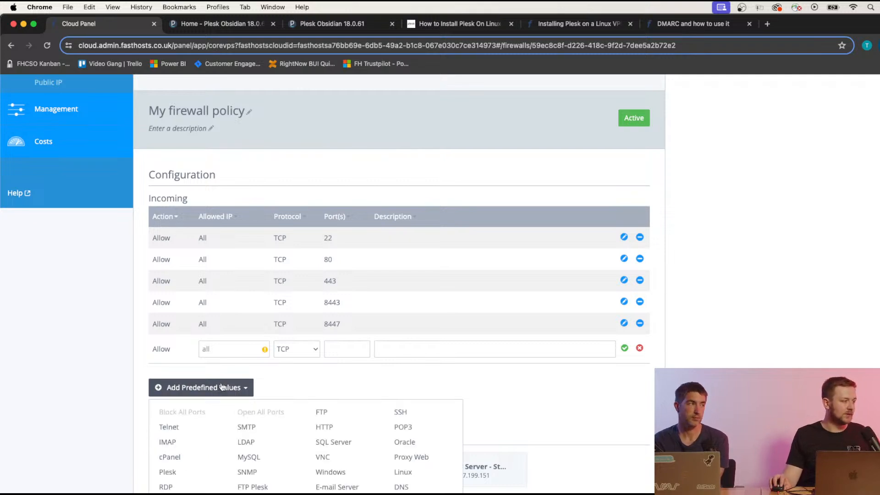
# Add the IMAP preset rule allowing incoming TCP ports 143 and 993.
pyautogui.click(190, 445)
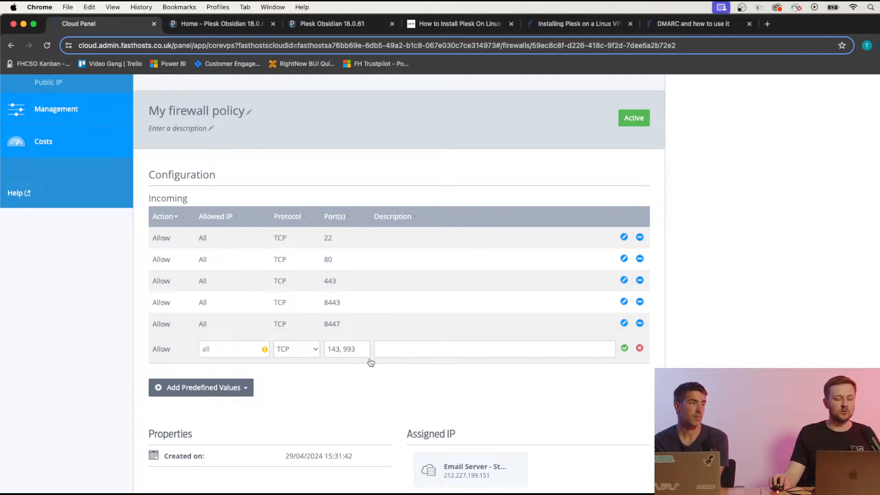
pyautogui.click(624, 350)
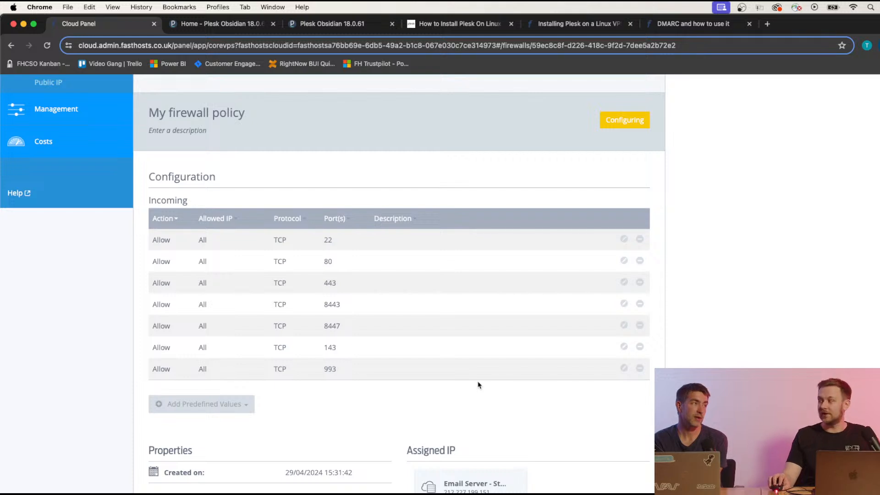
pyautogui.scroll(5, 475, 386)
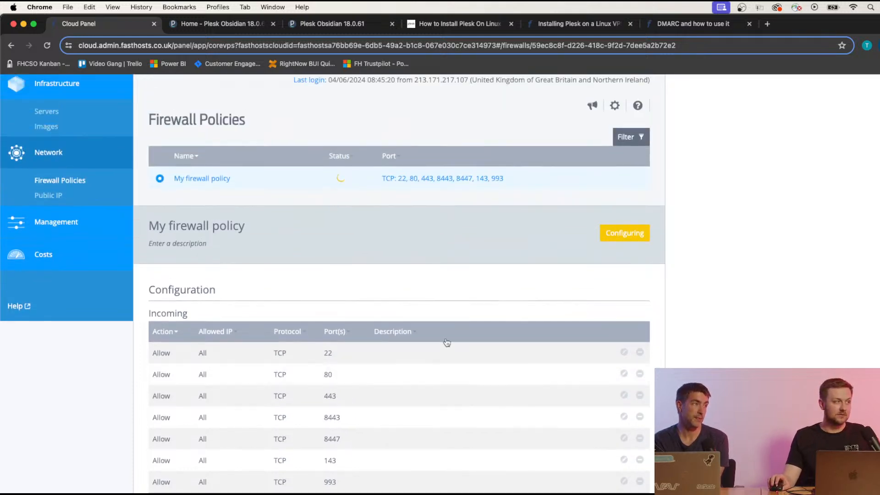
pyautogui.scroll(-1, 435, 401)
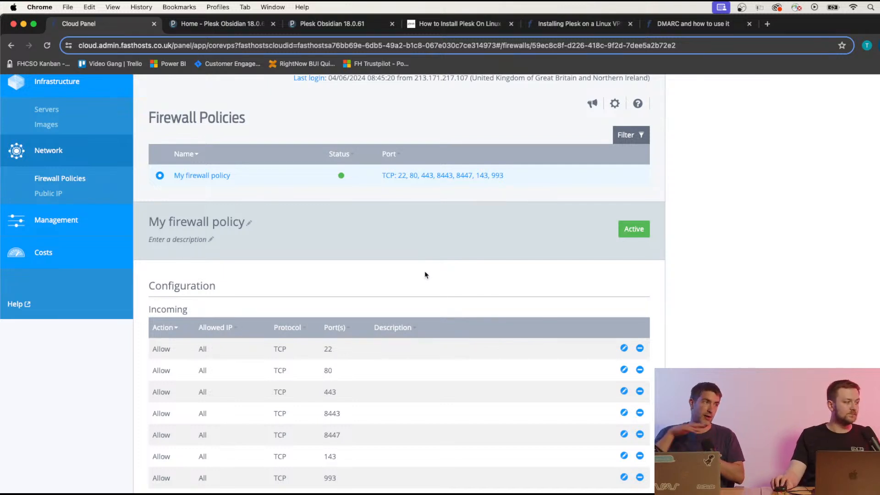
pyautogui.scroll(-3, 425, 275)
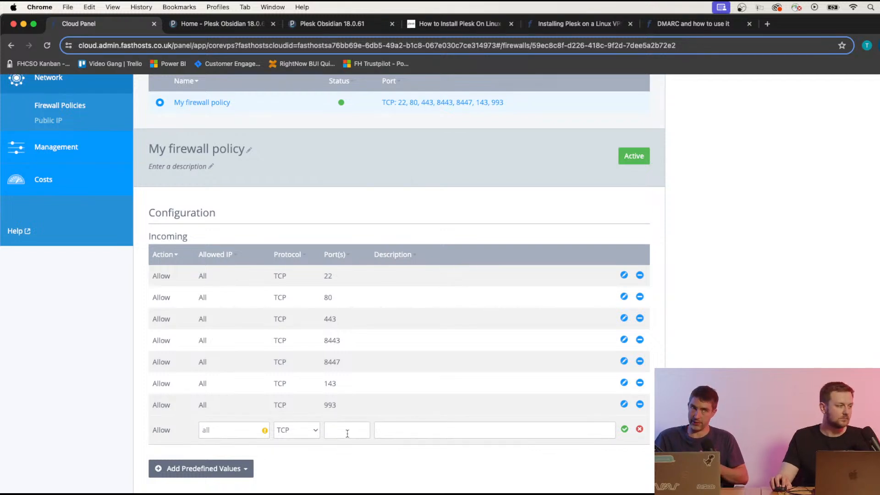
# Add the SMTP preset rule allowing incoming TCP ports 25, 465 and 587.
pyautogui.click(232, 469)
pyautogui.scroll(-2, 233, 475)
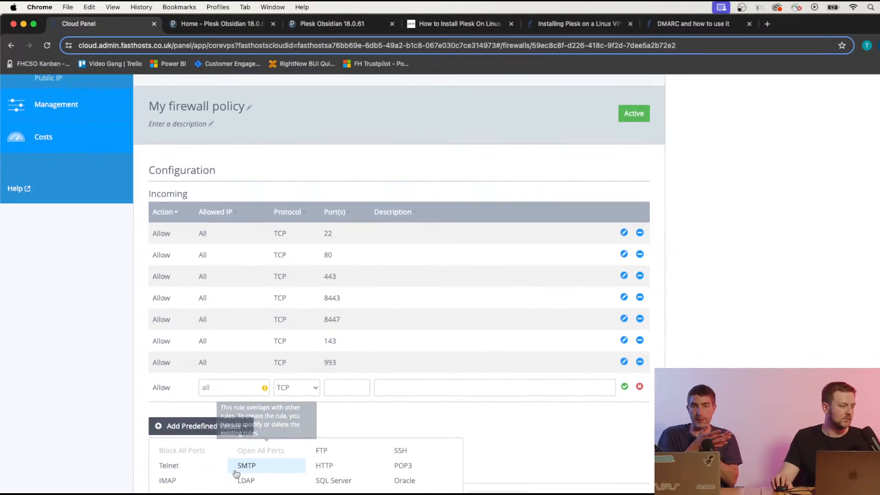
pyautogui.scroll(-2, 231, 475)
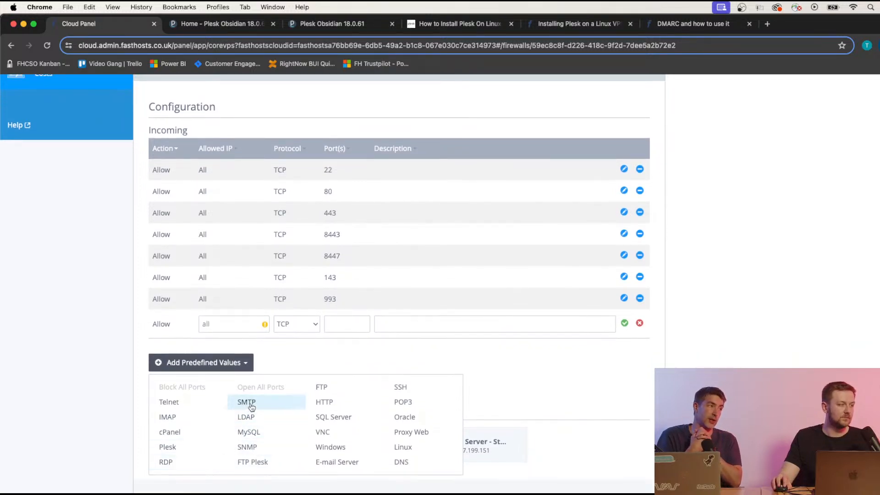
pyautogui.click(255, 407)
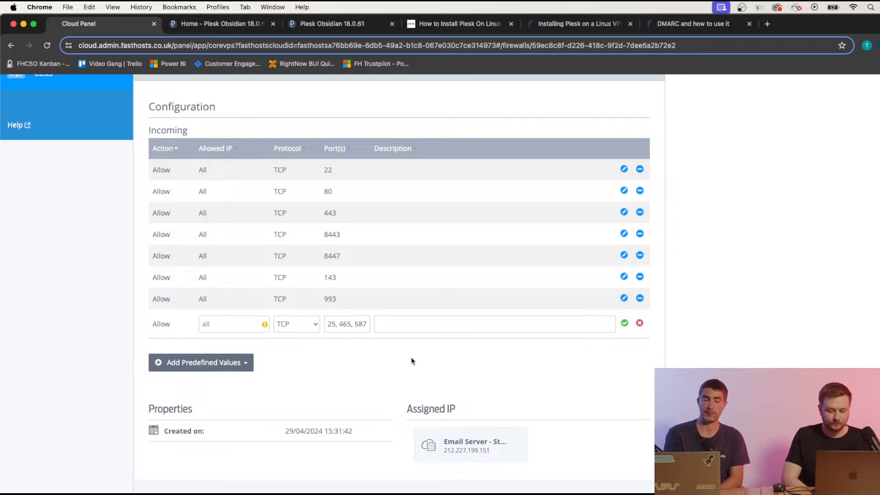
pyautogui.click(624, 323)
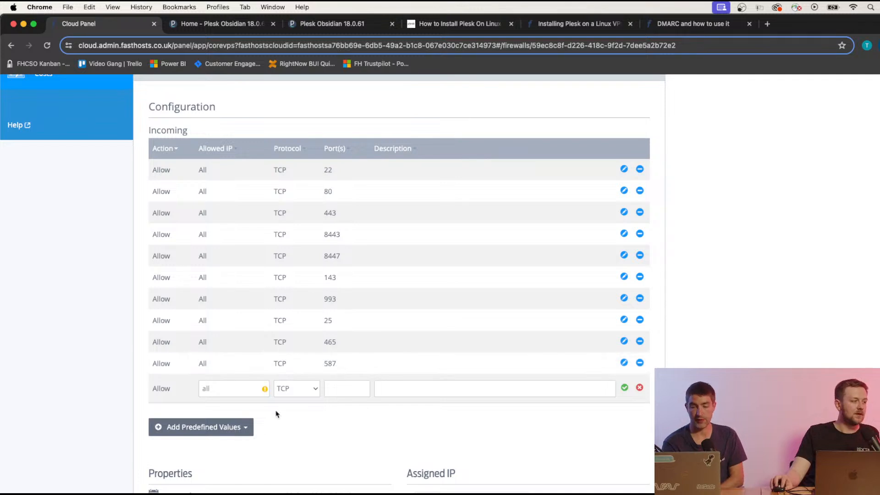
# Bring up the predefined port presets list again for the next rule.
pyautogui.click(235, 434)
pyautogui.scroll(-1, 231, 456)
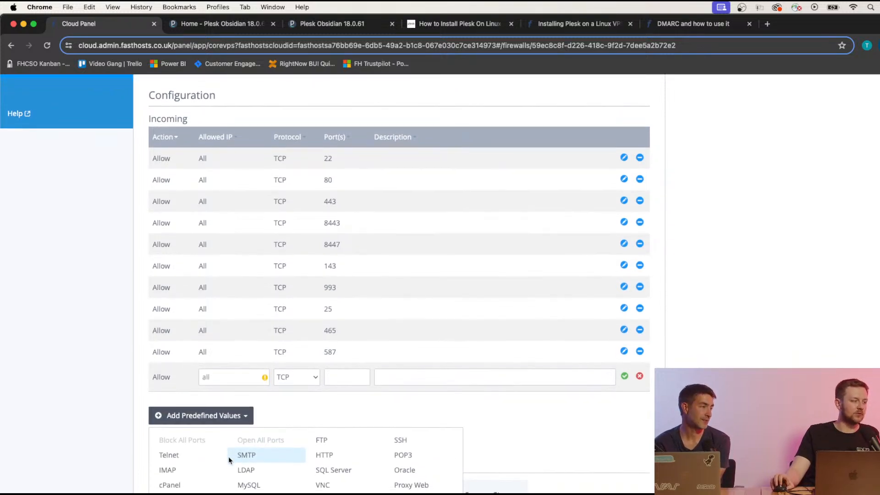
pyautogui.scroll(-2, 229, 458)
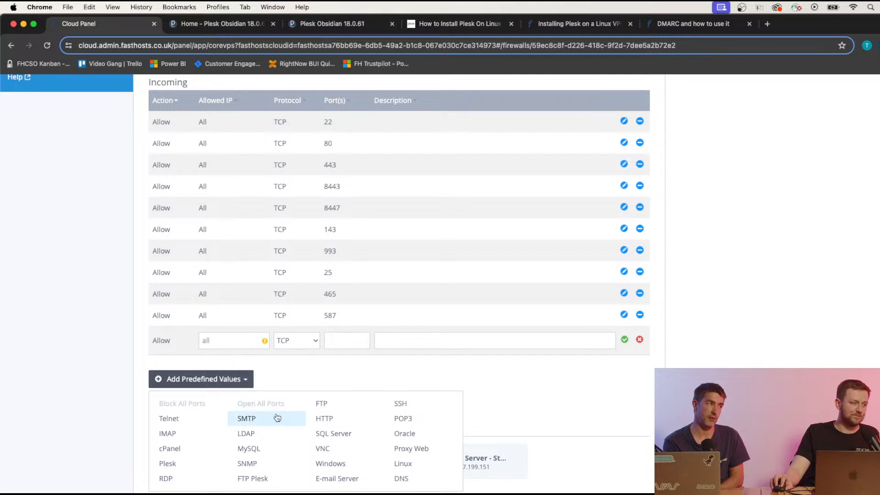
# Add the POP3 preset rule allowing incoming TCP ports 110 and 995.
pyautogui.click(423, 422)
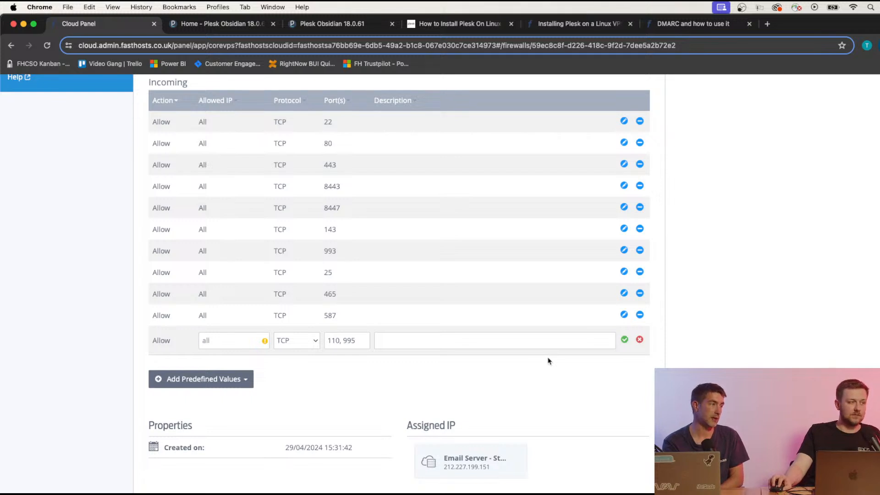
pyautogui.click(624, 339)
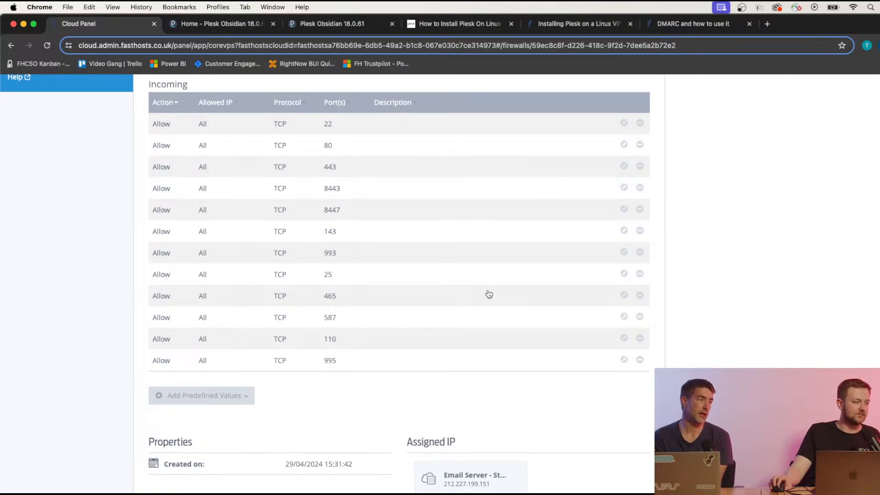
# Check the incoming rules include mail ports 25, 465 and 587, then return to the Plesk Home tab.
pyautogui.scroll(1, 489, 294)
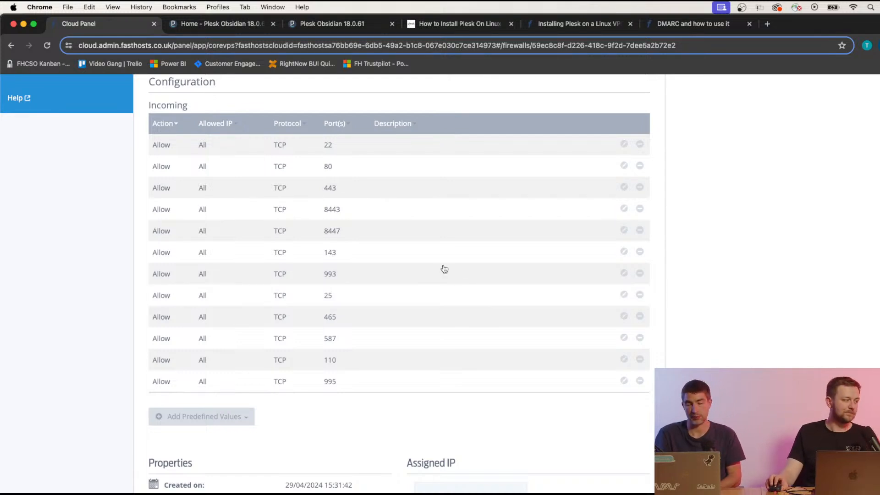
pyautogui.scroll(3, 444, 269)
pyautogui.scroll(-5, 443, 267)
pyautogui.scroll(4, 443, 266)
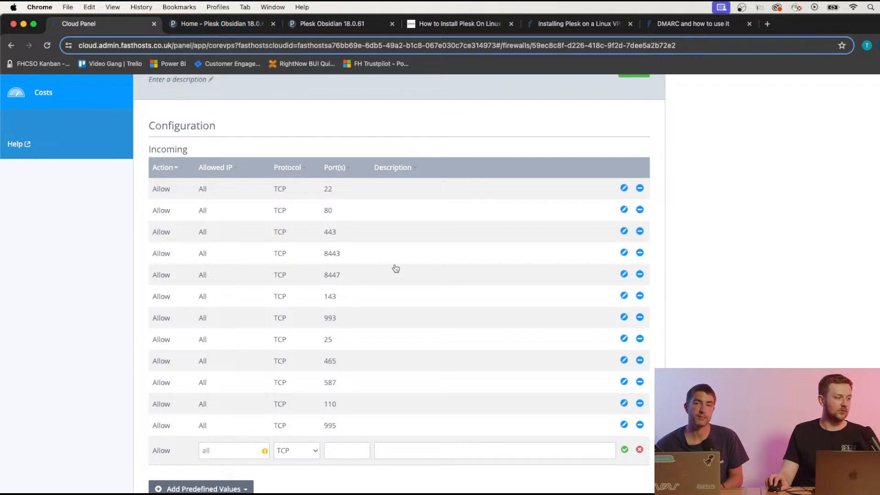
pyautogui.scroll(-1, 397, 269)
pyautogui.scroll(1, 399, 268)
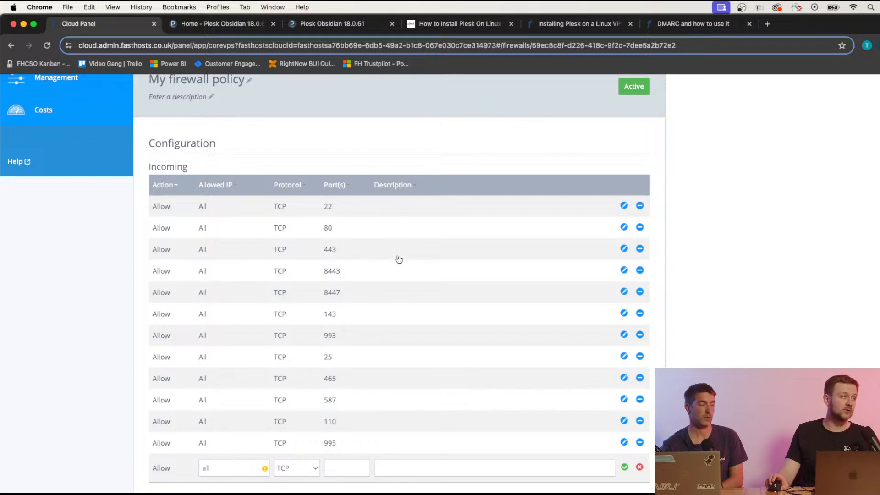
pyautogui.click(222, 24)
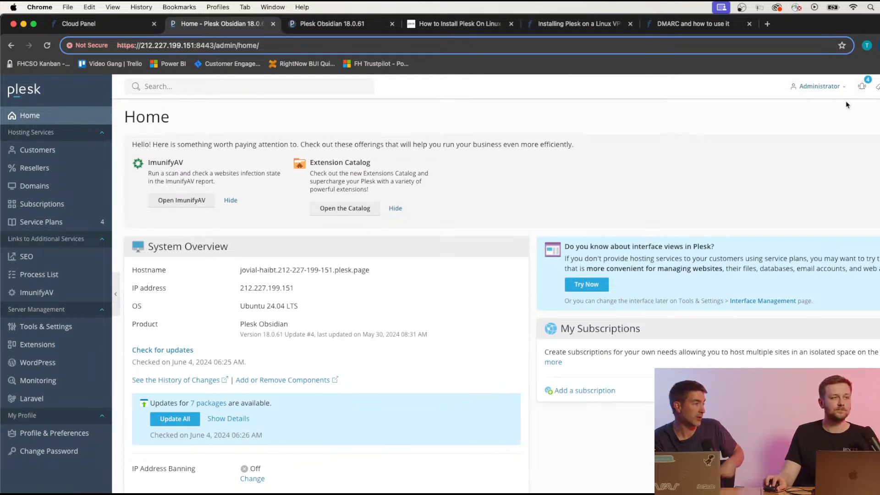
# Switch Plesk to the Power User view and go to Tools & Settings.
pyautogui.click(56, 493)
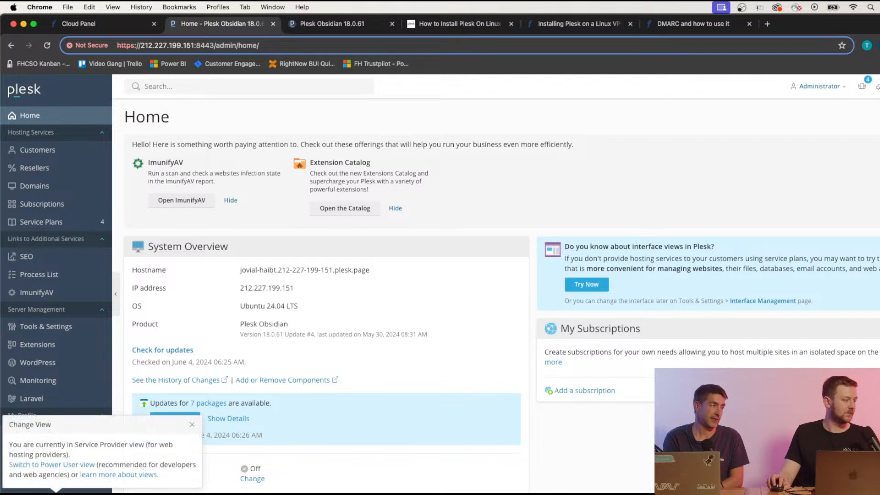
pyautogui.click(69, 464)
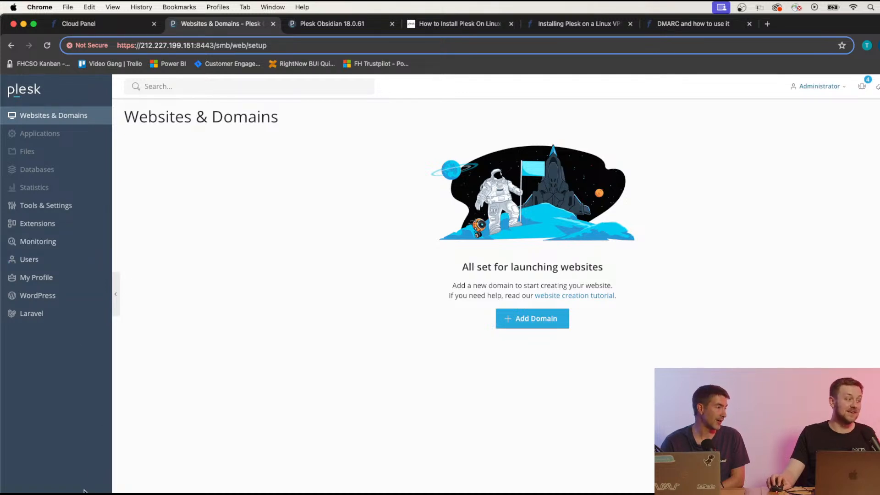
pyautogui.click(69, 206)
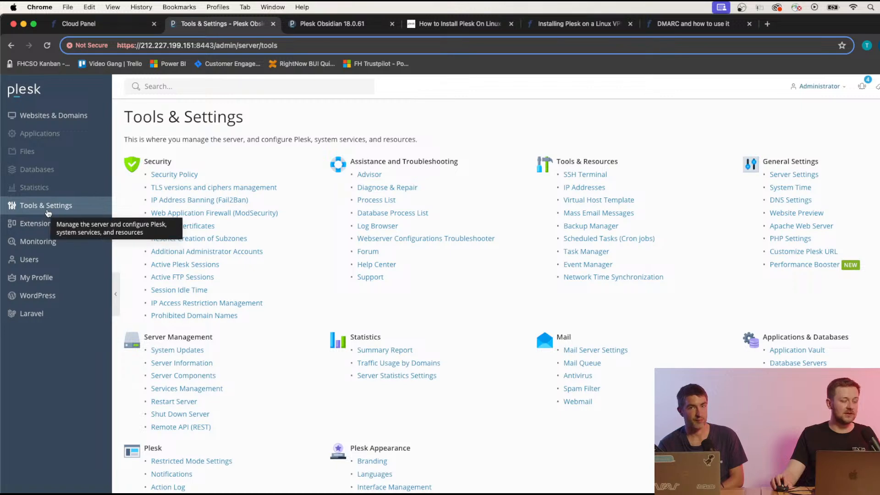
# In Mail Server Settings, tick 'Enable mail management functions in Plesk'.
pyautogui.click(615, 353)
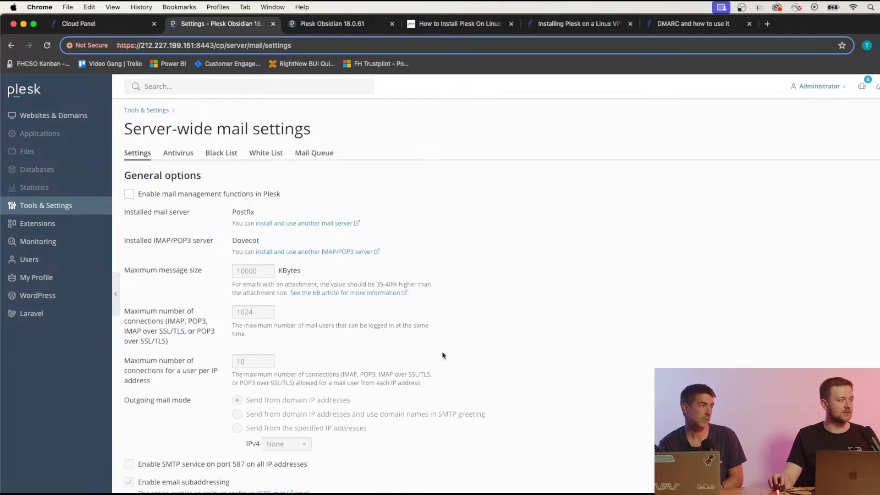
pyautogui.click(130, 196)
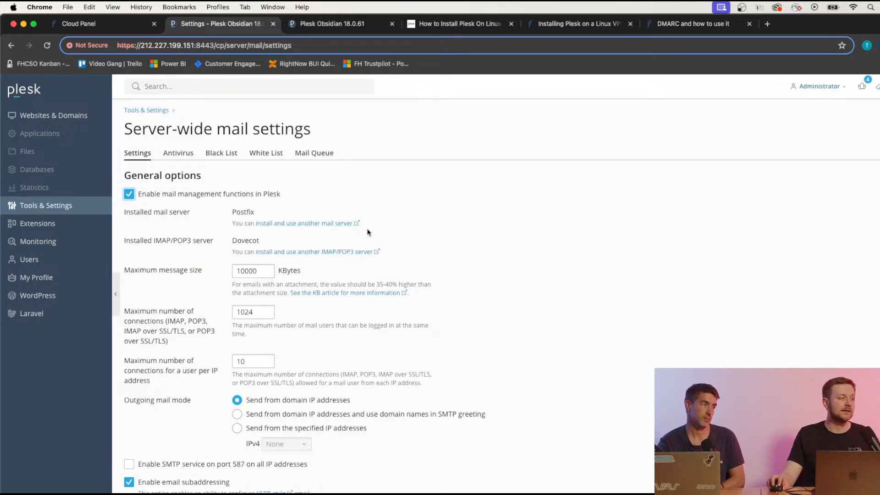
pyautogui.scroll(-1, 459, 268)
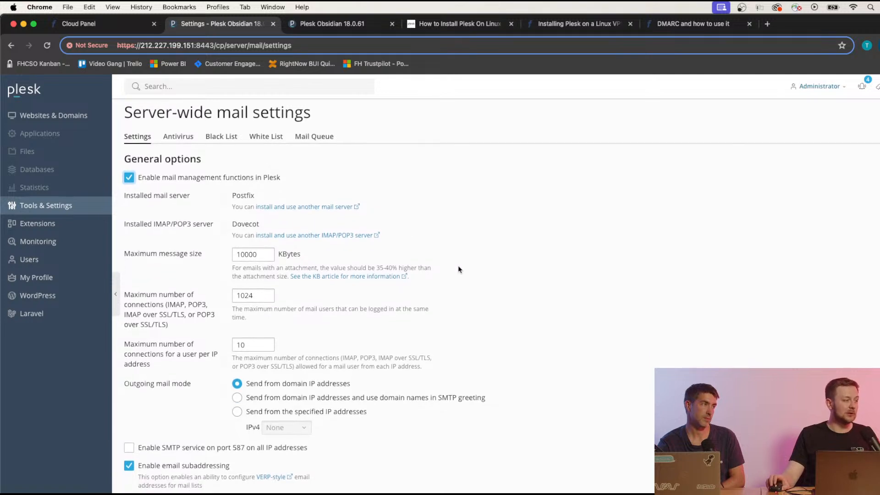
pyautogui.scroll(-3, 460, 270)
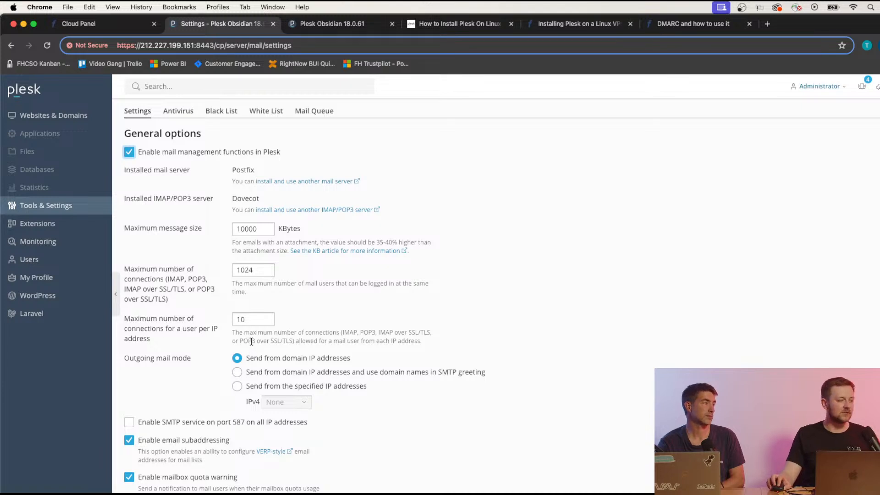
pyautogui.scroll(-2, 167, 337)
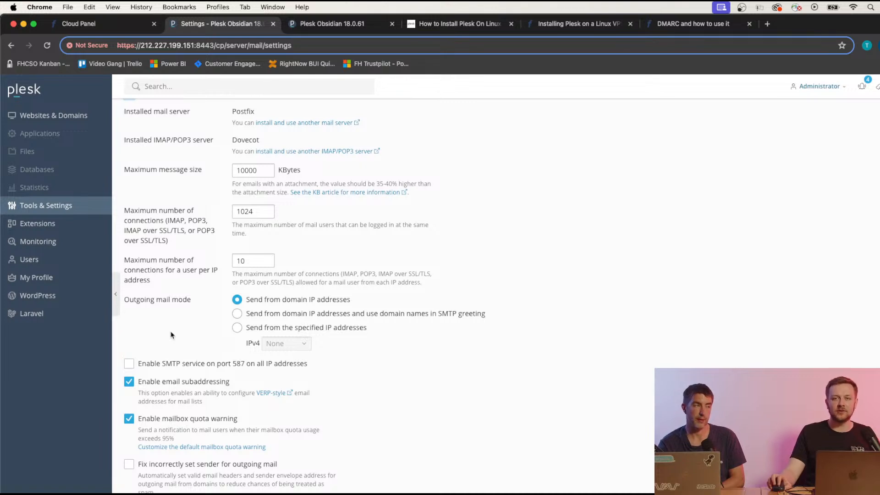
# Tick 'Enable SMTP service on port 587 on all IP addresses' and confirm DMARC and DKIM stay enabled.
pyautogui.click(130, 365)
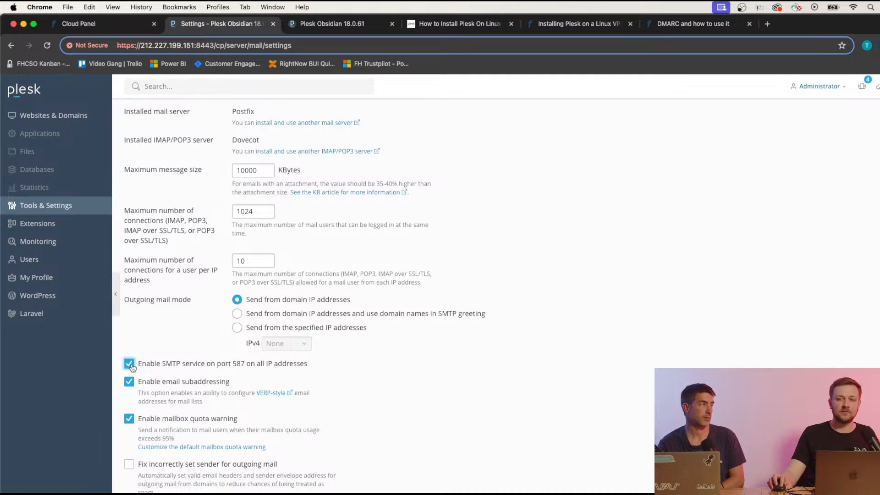
pyautogui.scroll(-1, 211, 336)
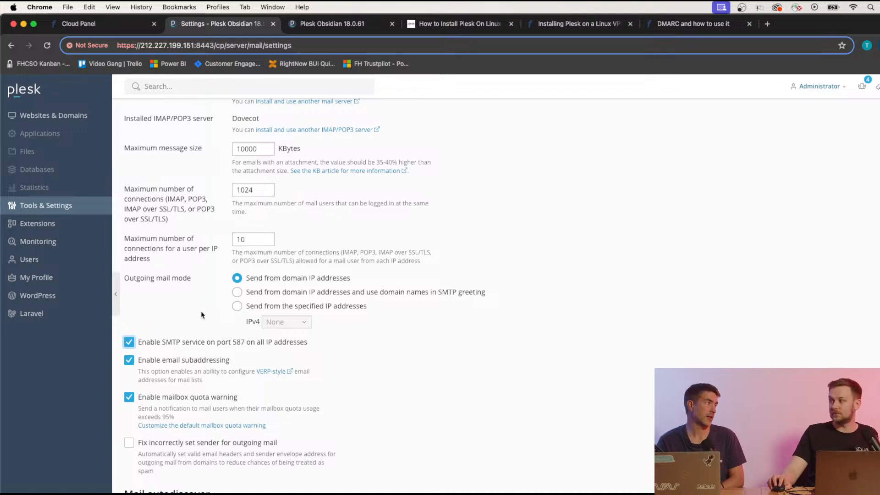
pyautogui.scroll(-5, 196, 316)
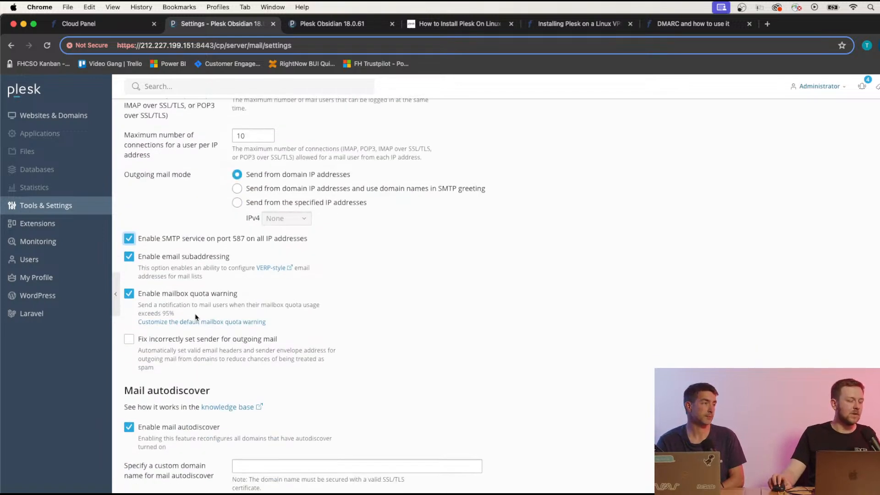
pyautogui.scroll(-2, 196, 316)
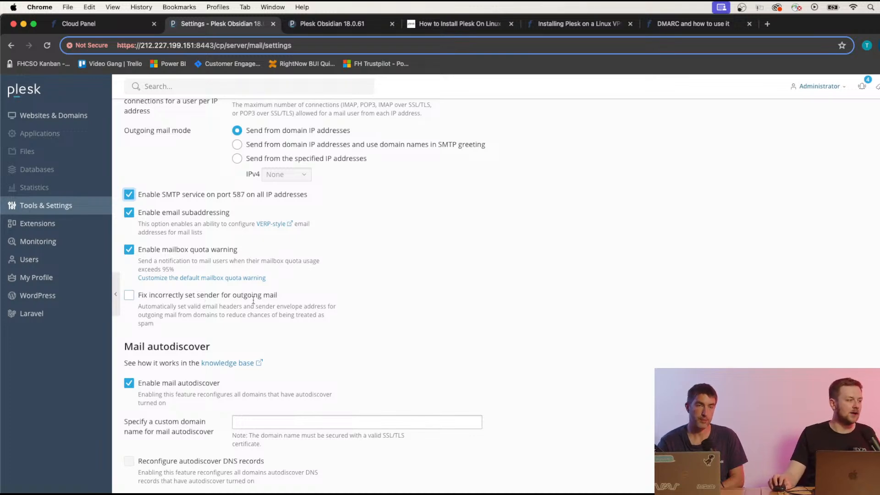
pyautogui.scroll(-5, 323, 339)
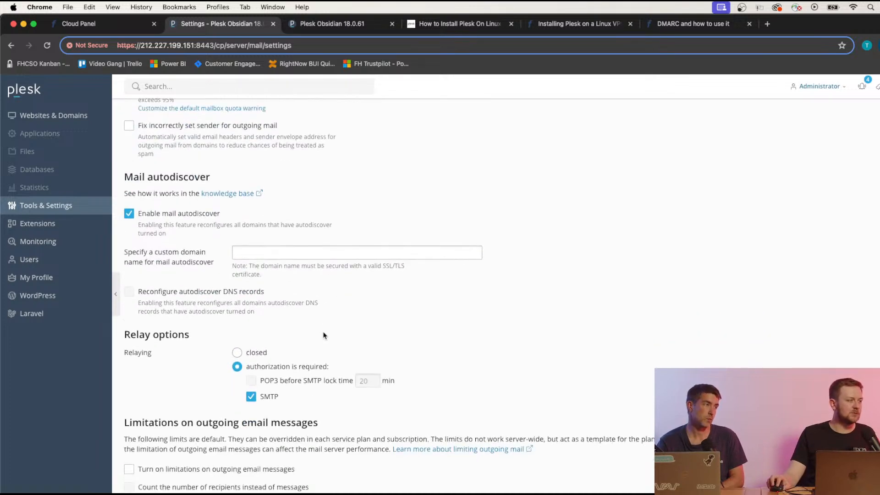
pyautogui.scroll(-15, 323, 335)
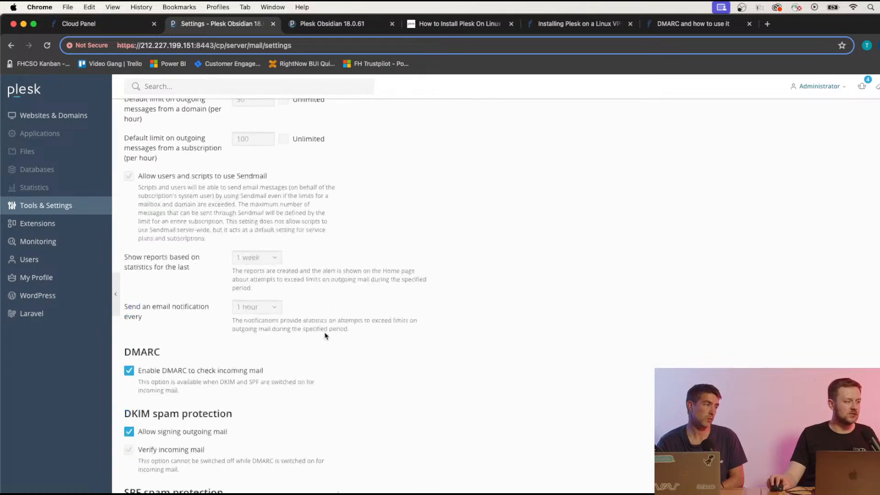
pyautogui.scroll(-3, 324, 335)
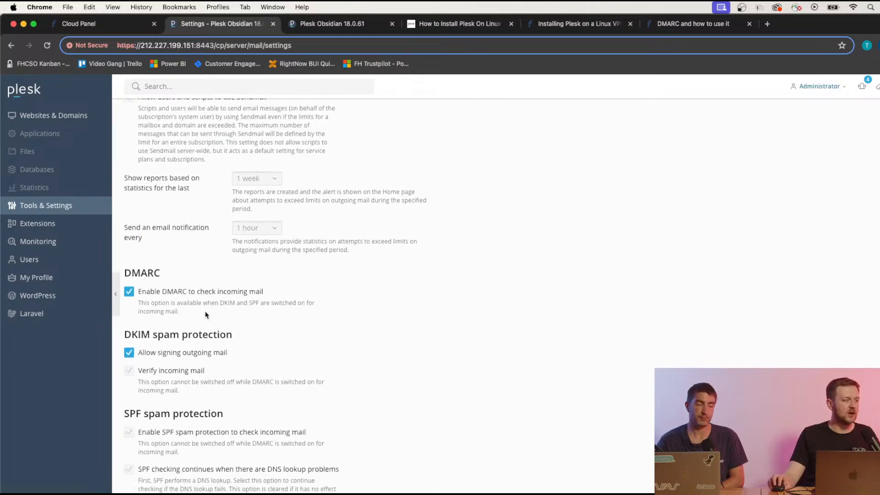
pyautogui.scroll(-2, 206, 315)
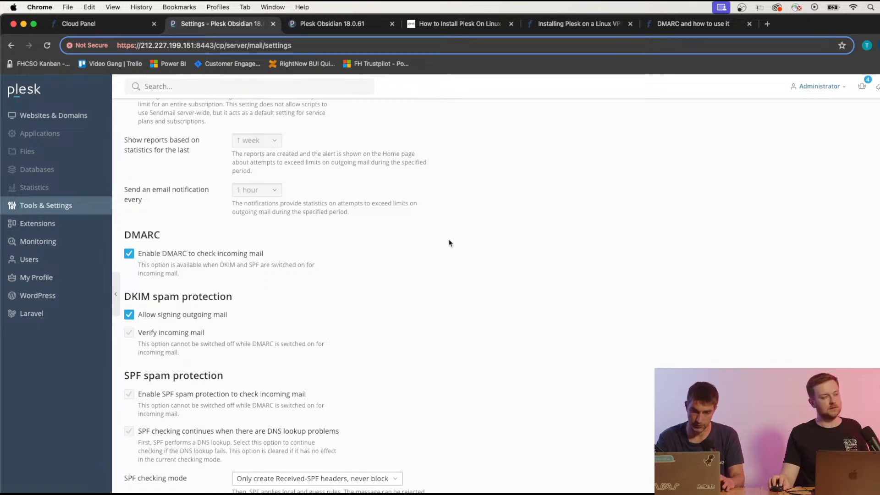
# Apply the mail server settings, then confirm with OK to return to Tools & Settings.
pyautogui.scroll(-1, 400, 360)
pyautogui.scroll(-1, 400, 360)
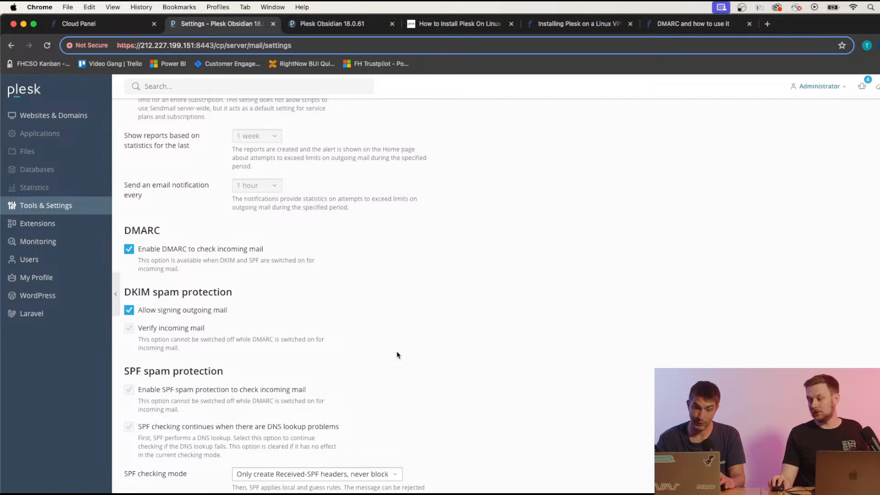
pyautogui.scroll(-4, 397, 355)
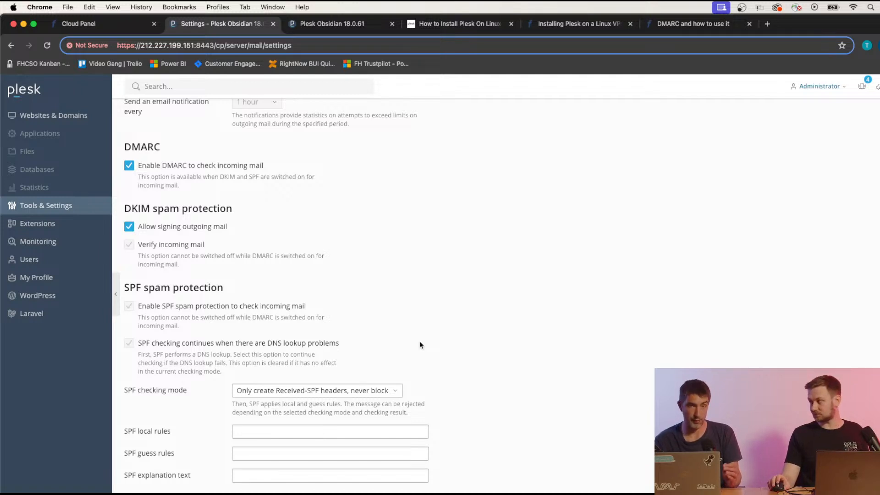
pyautogui.scroll(2, 420, 344)
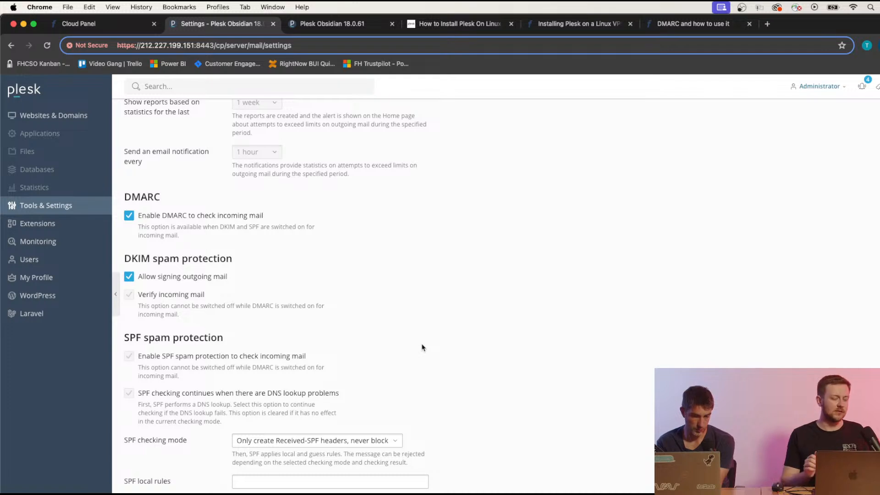
pyautogui.scroll(-3, 345, 235)
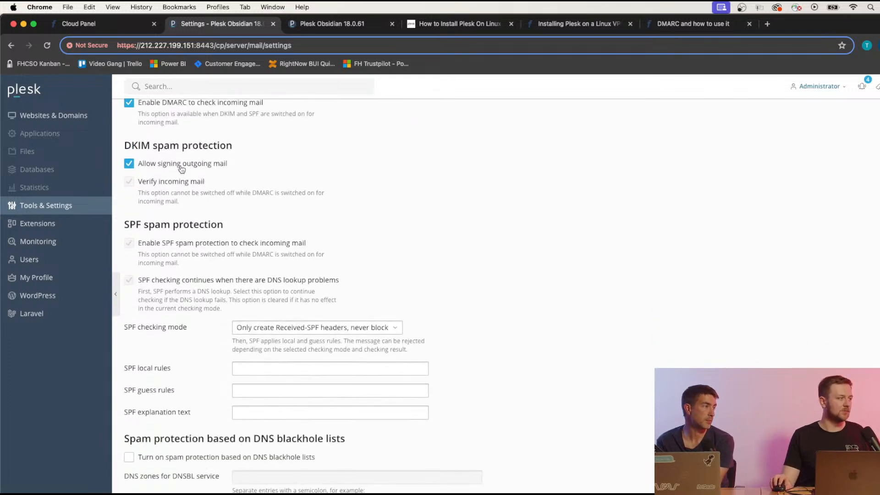
pyautogui.scroll(2, 180, 170)
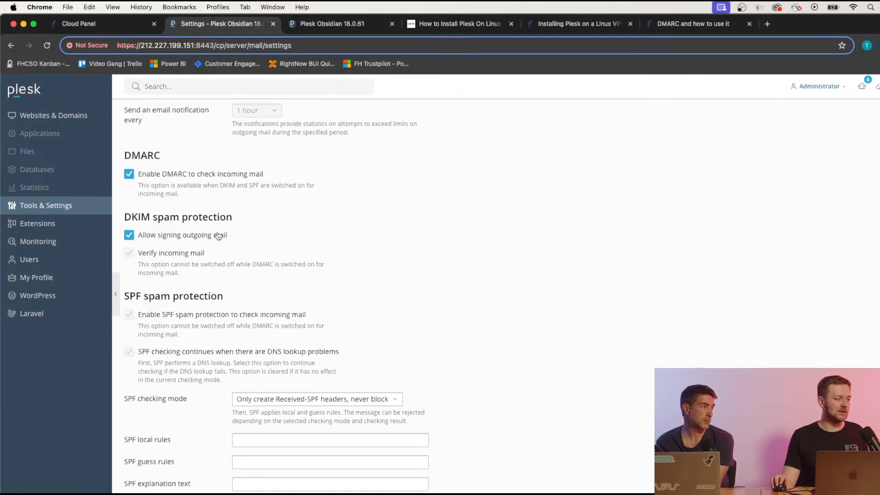
pyautogui.scroll(-5, 327, 244)
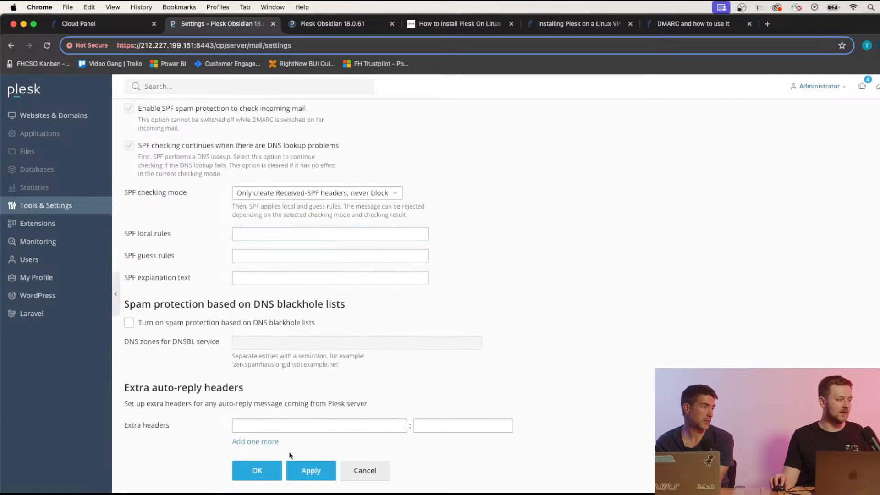
pyautogui.click(308, 476)
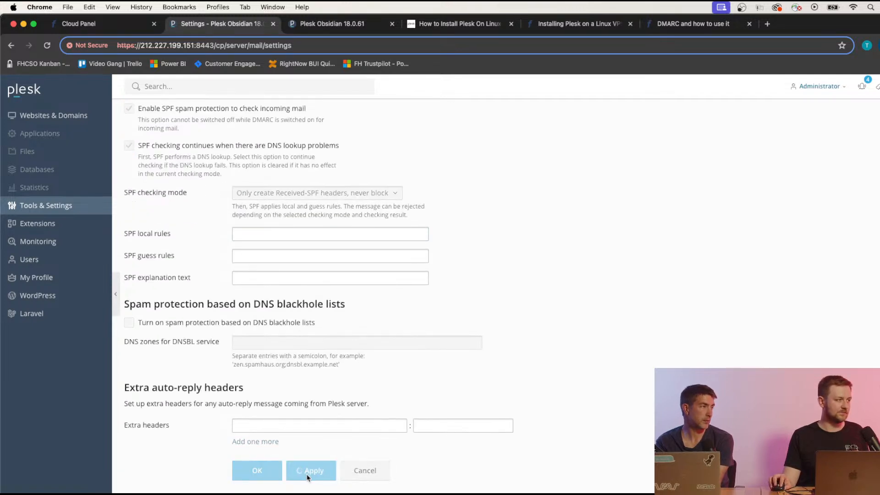
pyautogui.scroll(-20, 201, 336)
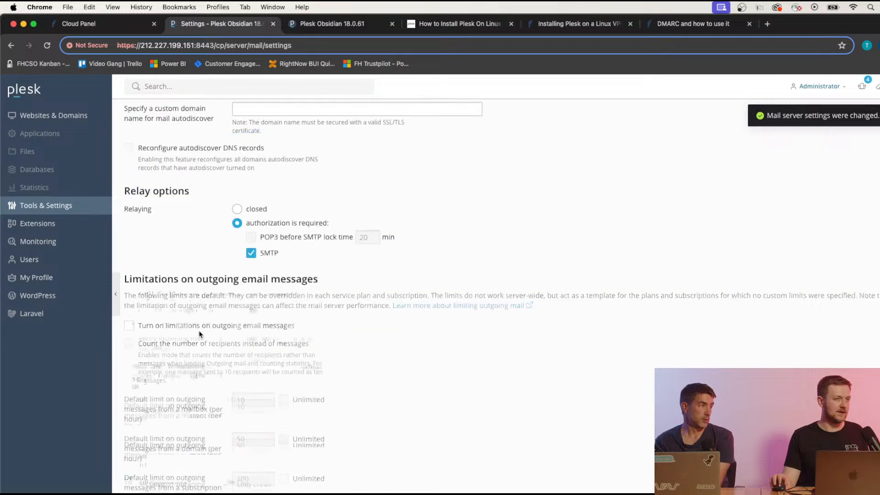
pyautogui.click(247, 471)
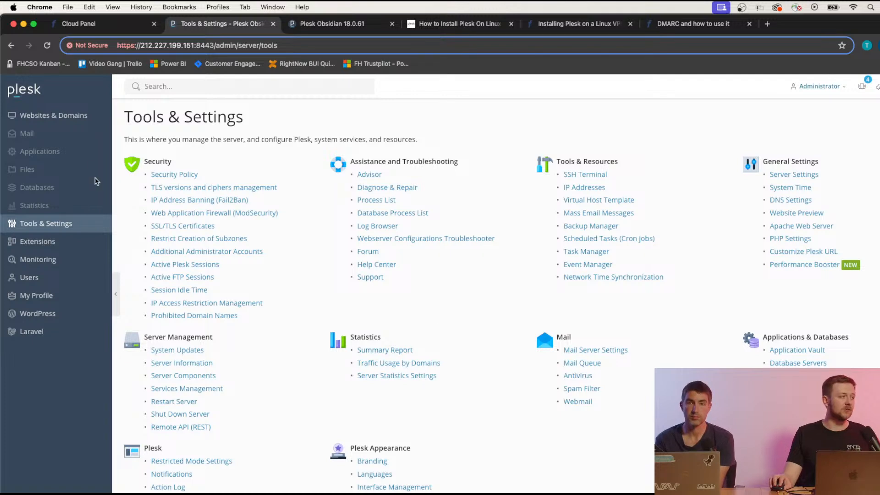
# From Websites & Domains, start adding a new domain to show the website creation options.
pyautogui.click(61, 115)
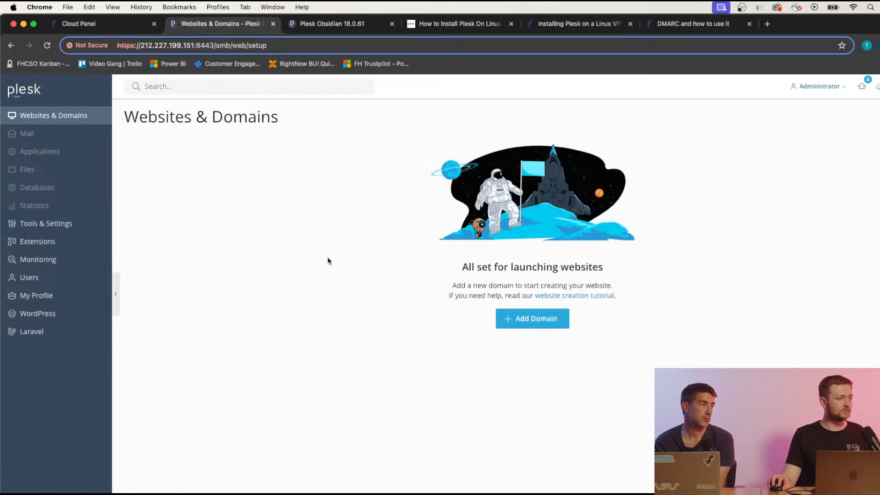
pyautogui.click(547, 328)
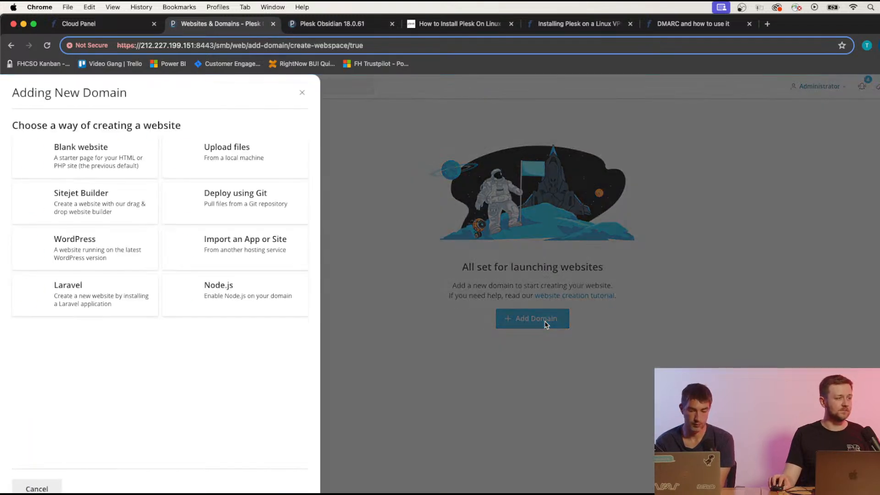
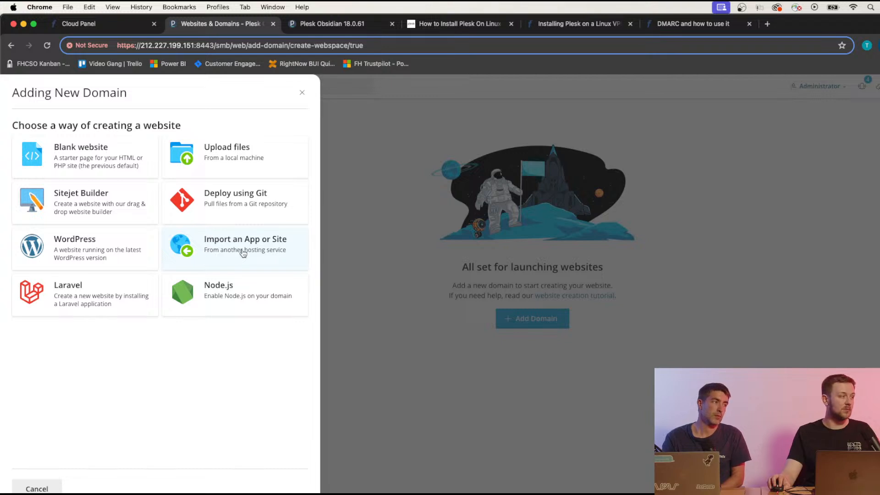
# Choose Blank website for the new domain and focus the empty Registered domain name field.
pyautogui.click(117, 166)
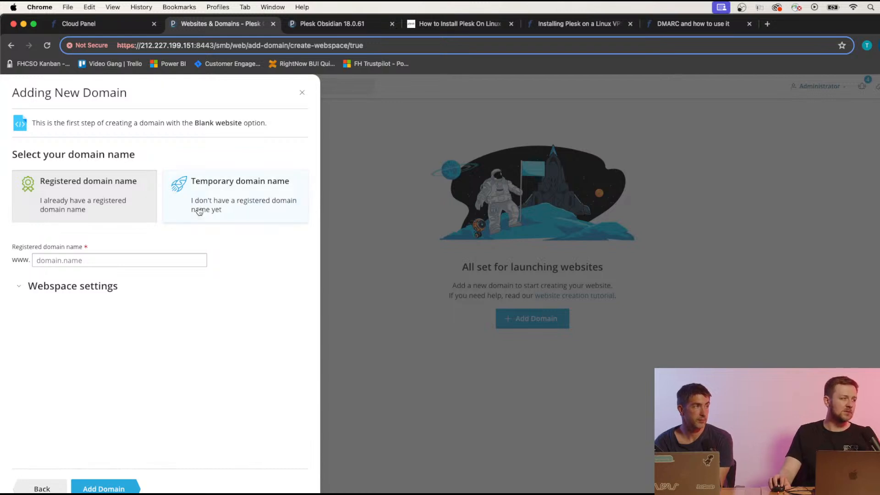
pyautogui.click(128, 259)
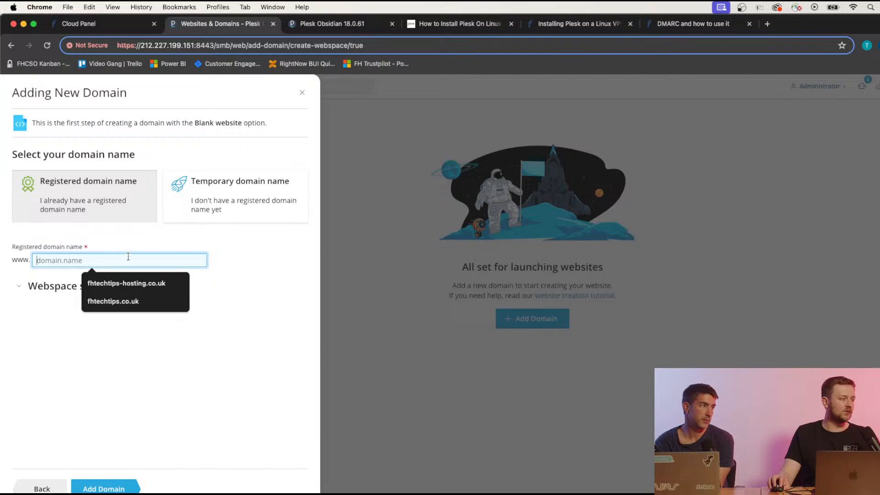
pyautogui.click(217, 258)
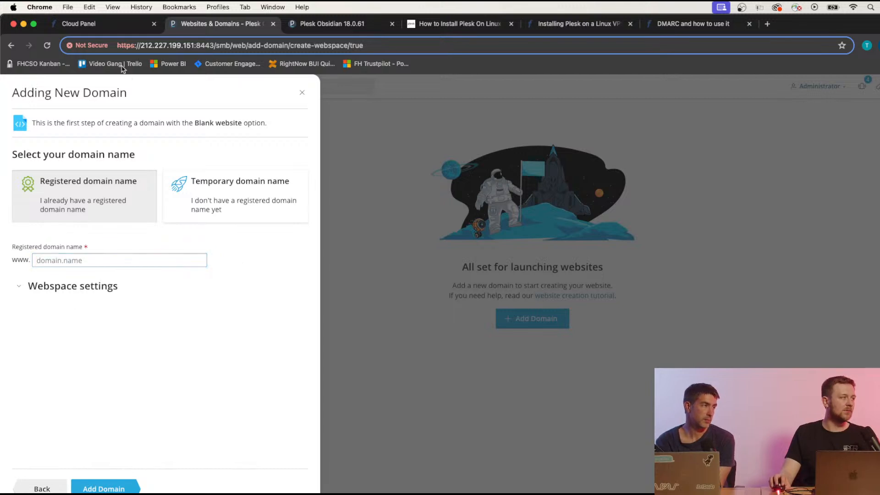
# In the Fasthosts Control Panel, open the Domain Names list from the dashboard.
pyautogui.click(117, 25)
pyautogui.scroll(5, 120, 143)
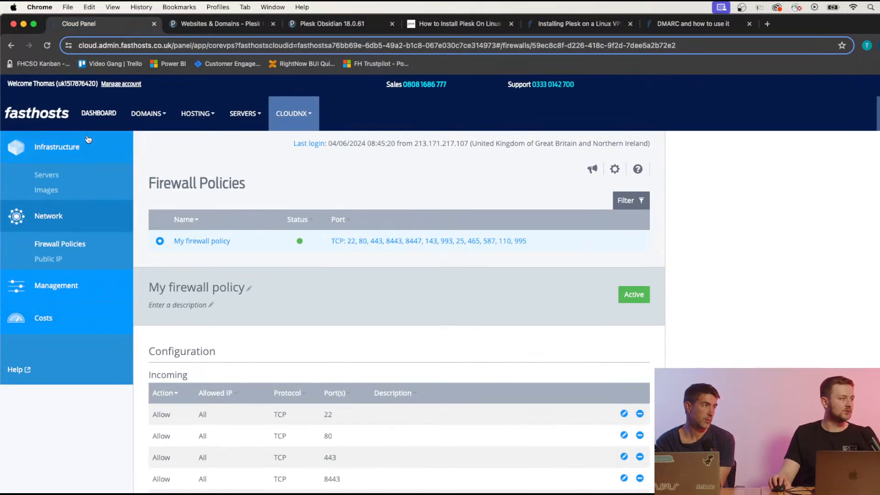
pyautogui.click(102, 117)
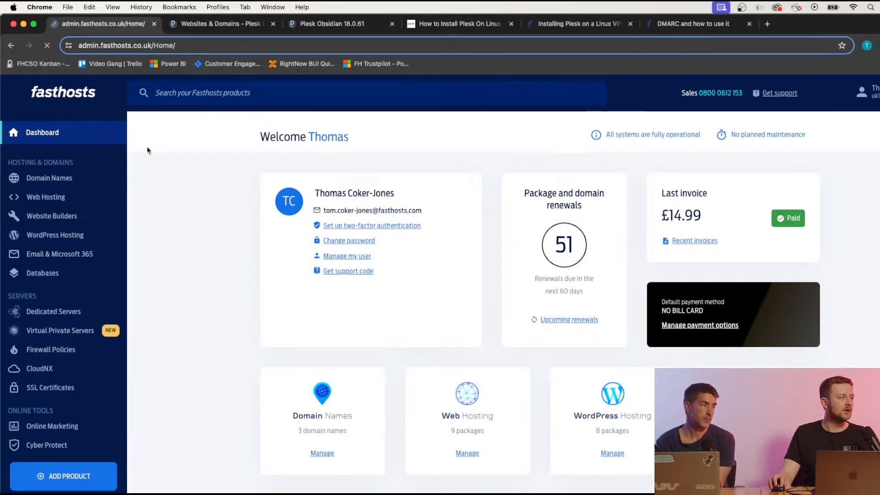
pyautogui.click(52, 179)
pyautogui.scroll(-1, 228, 283)
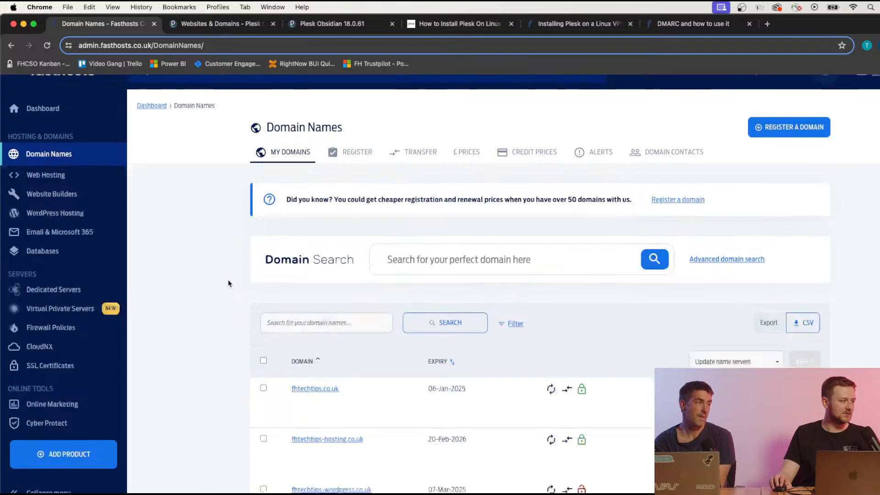
pyautogui.scroll(-3, 228, 283)
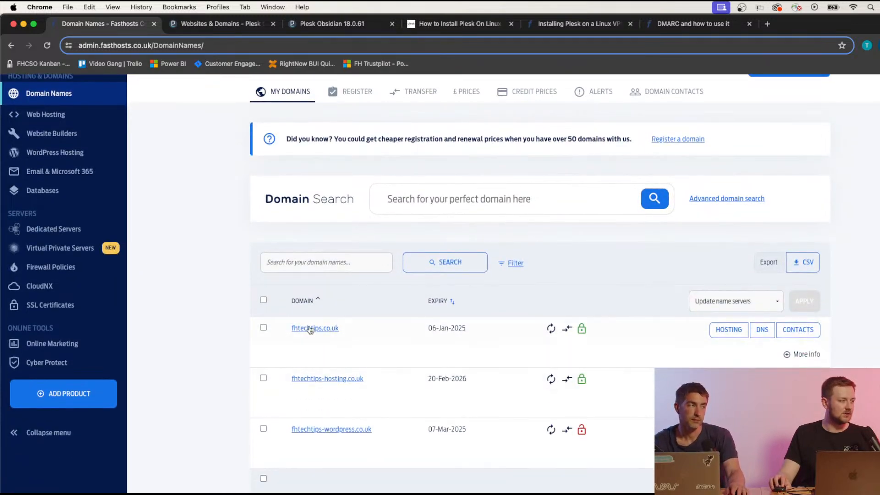
# Review the Advanced DNS records for fhtechtips.co.uk and select the domain name, then return to Plesk.
pyautogui.click(762, 330)
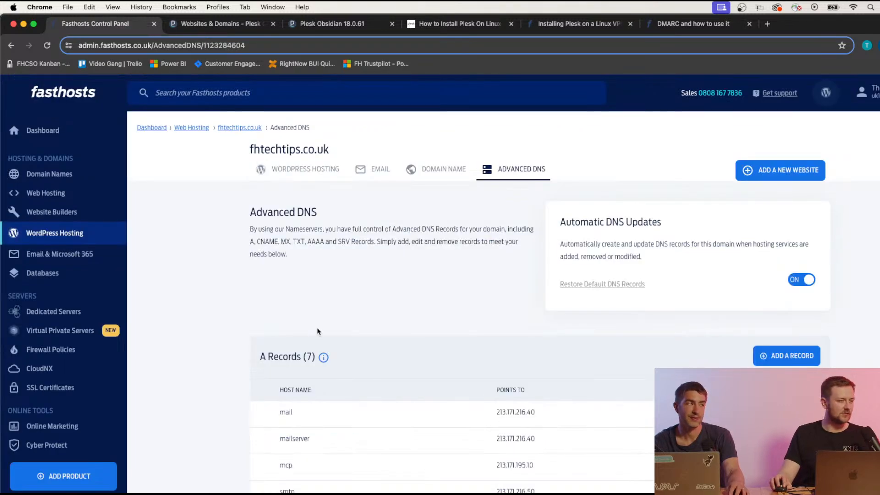
pyautogui.scroll(-4, 352, 324)
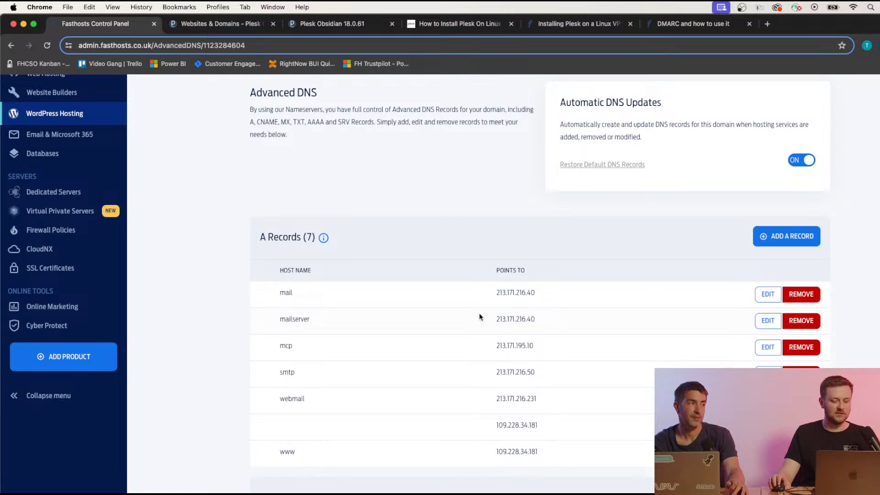
pyautogui.scroll(4, 481, 316)
pyautogui.scroll(-5, 395, 287)
pyautogui.scroll(-10, 393, 287)
pyautogui.scroll(15, 401, 304)
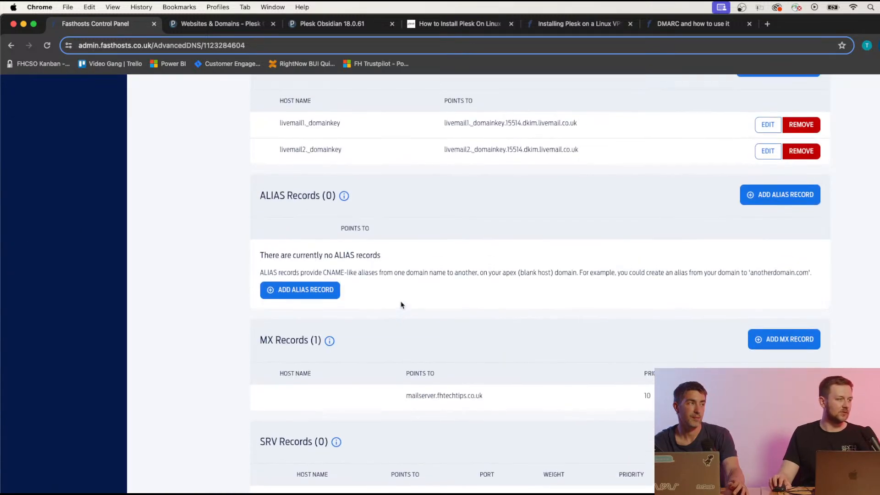
pyautogui.scroll(1, 397, 299)
pyautogui.moveTo(249, 149); pyautogui.dragTo(353, 154)
pyautogui.press('super+c')
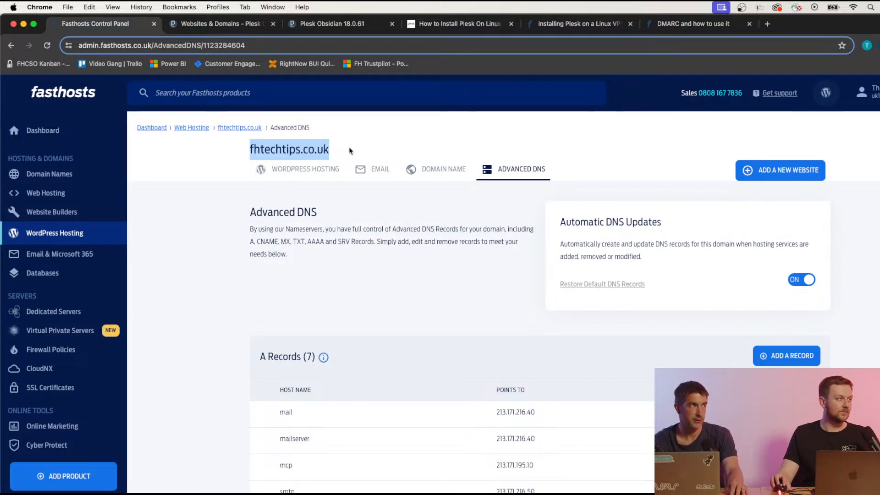
pyautogui.click(248, 26)
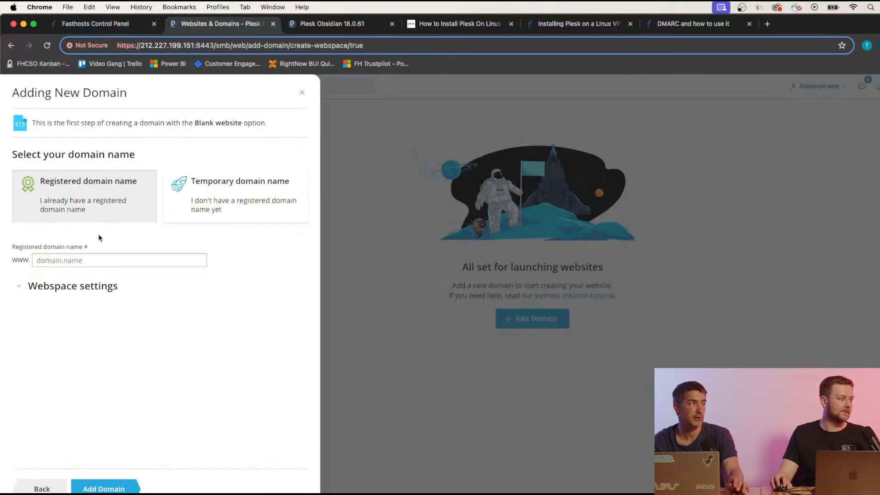
# Paste fhtechtips.co.uk as the registered domain, check Webspace settings, and add the domain.
pyautogui.click(103, 255)
pyautogui.press('super+v')
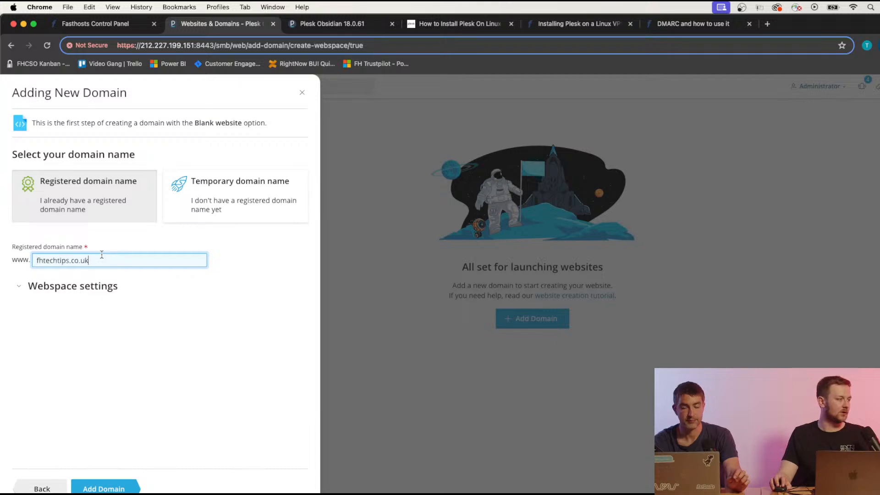
pyautogui.click(18, 287)
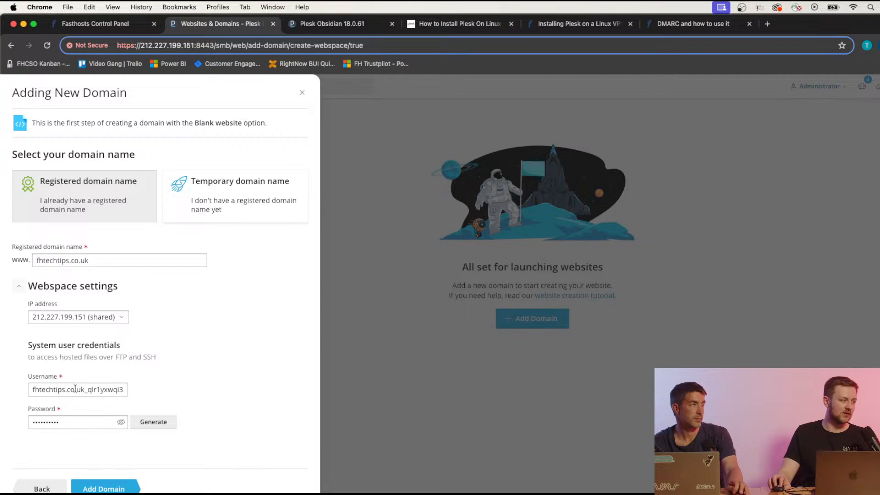
pyautogui.click(31, 288)
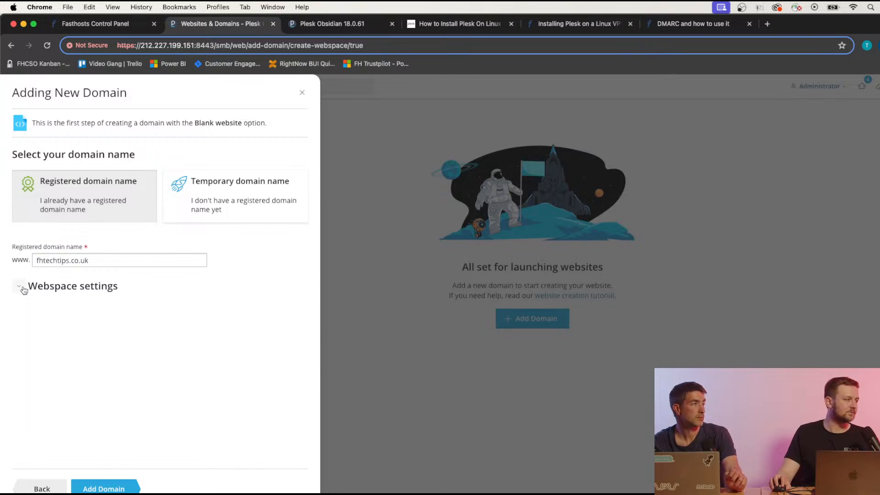
pyautogui.click(121, 485)
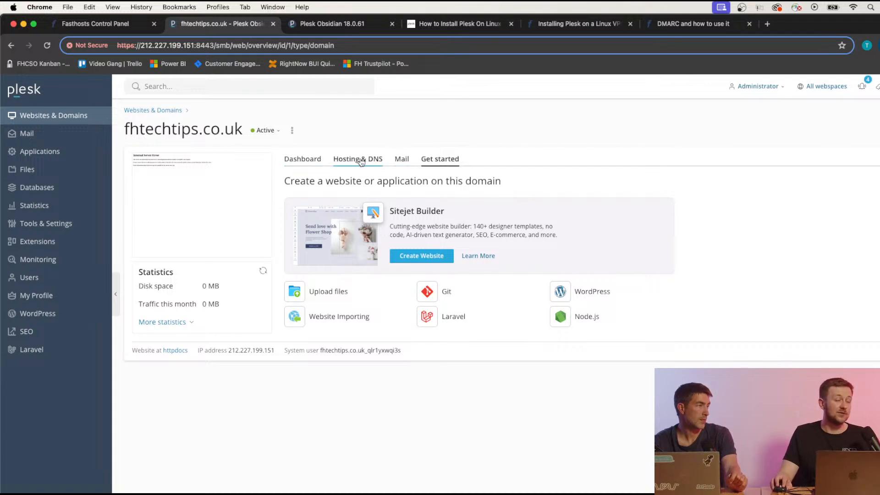
# Open Mail Accounts from the Mail tab of fhtechtips.co.uk.
pyautogui.click(402, 159)
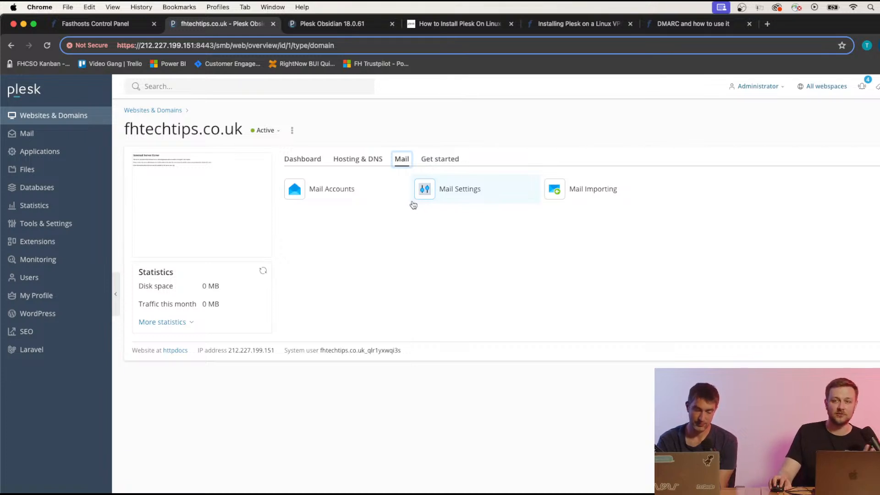
pyautogui.click(327, 192)
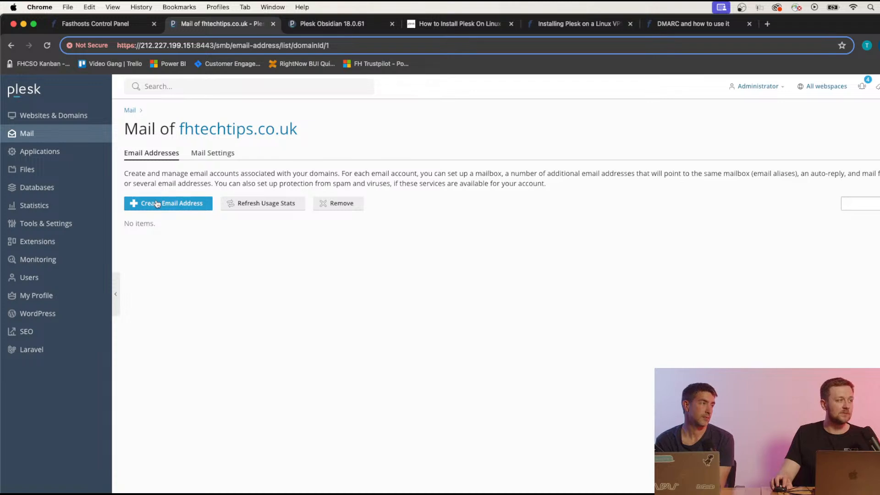
pyautogui.click(154, 203)
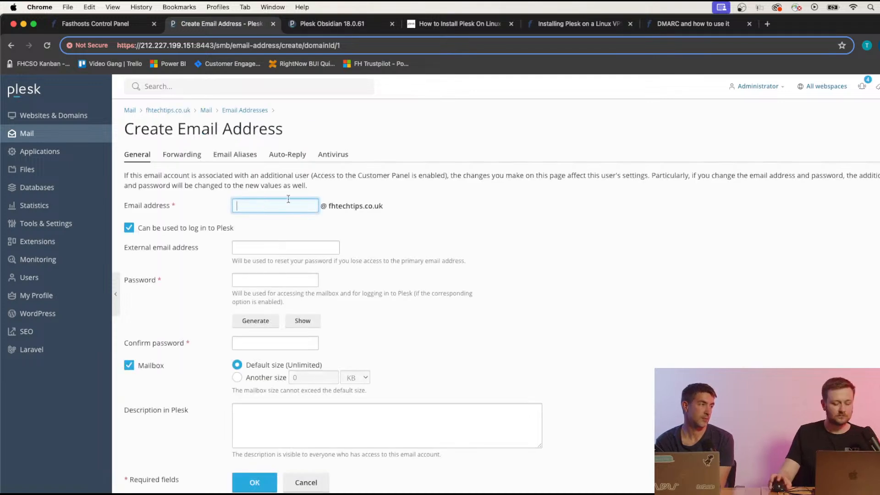
pyautogui.write('Test')
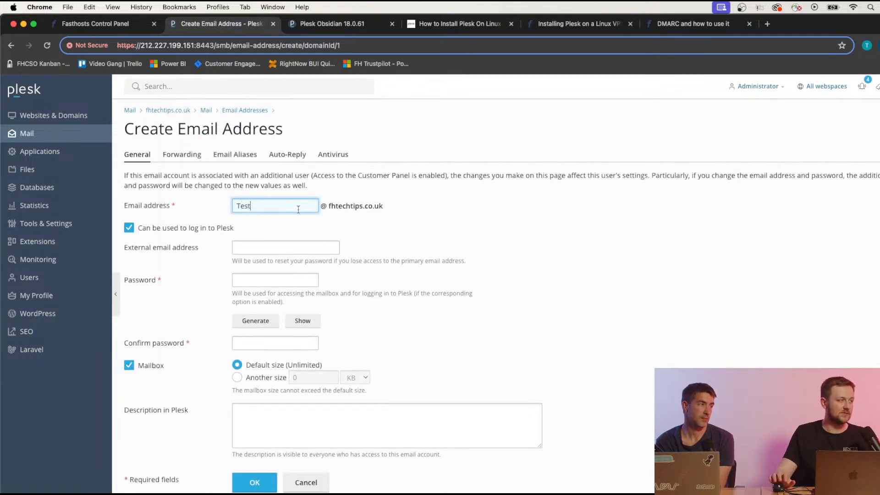
pyautogui.click(291, 243)
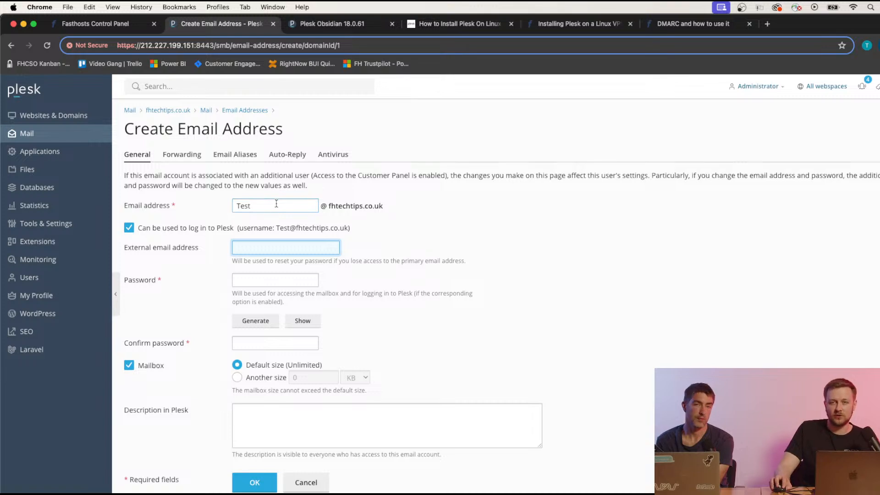
pyautogui.click(269, 324)
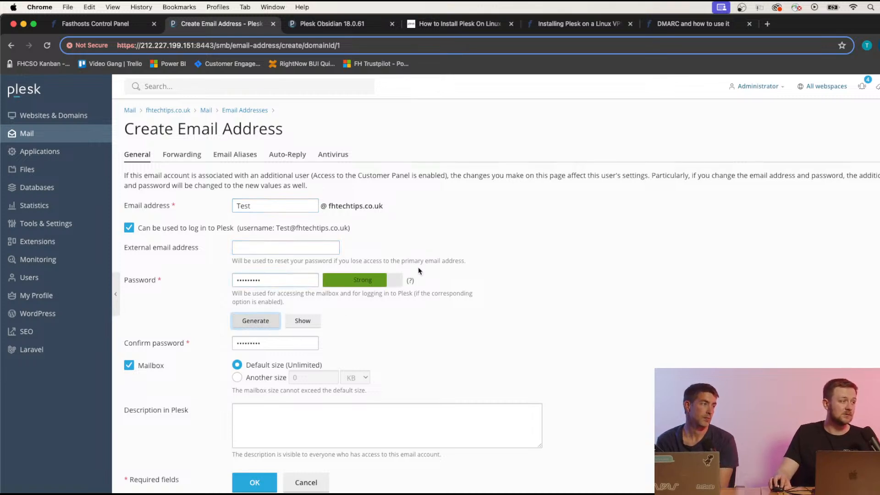
pyautogui.scroll(-1, 502, 289)
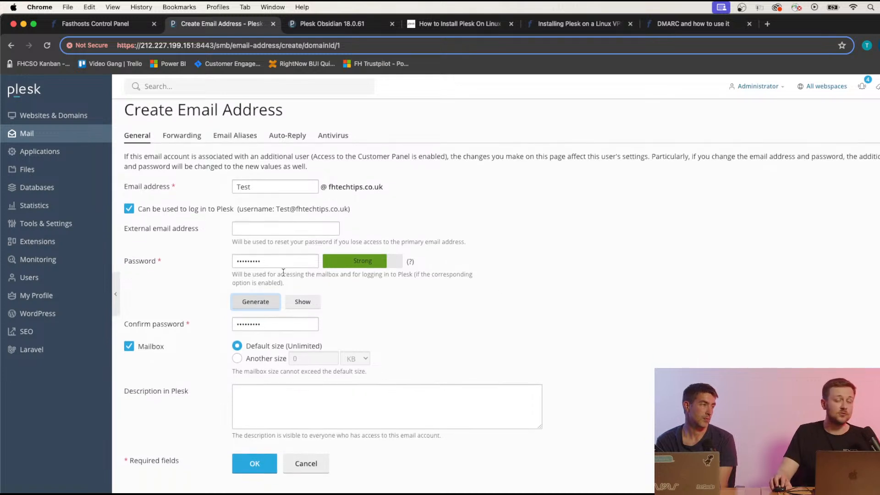
pyautogui.scroll(-1, 355, 293)
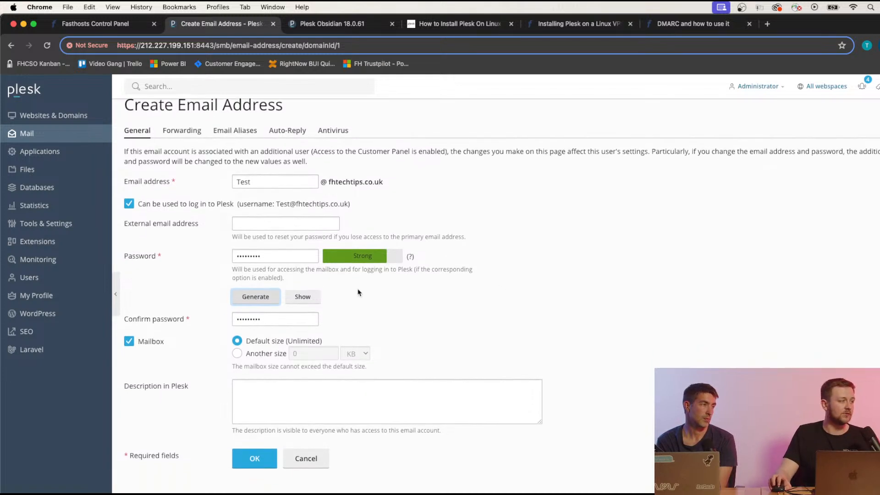
pyautogui.click(283, 391)
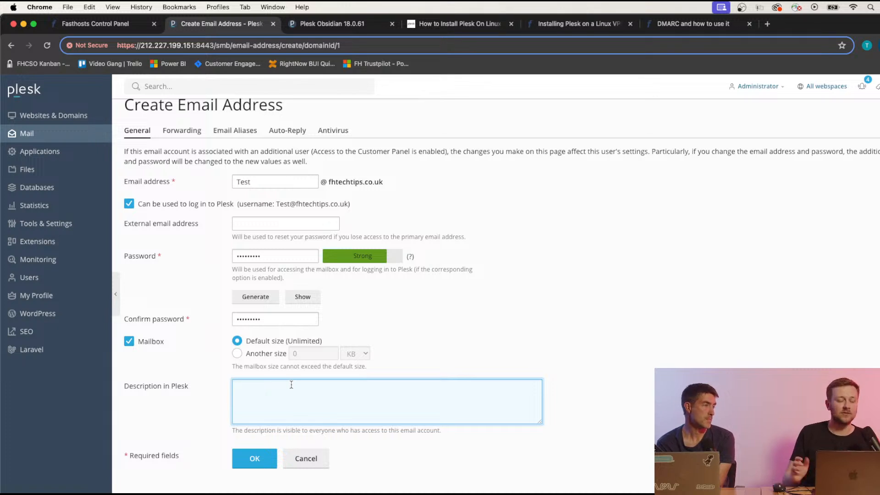
pyautogui.click(443, 328)
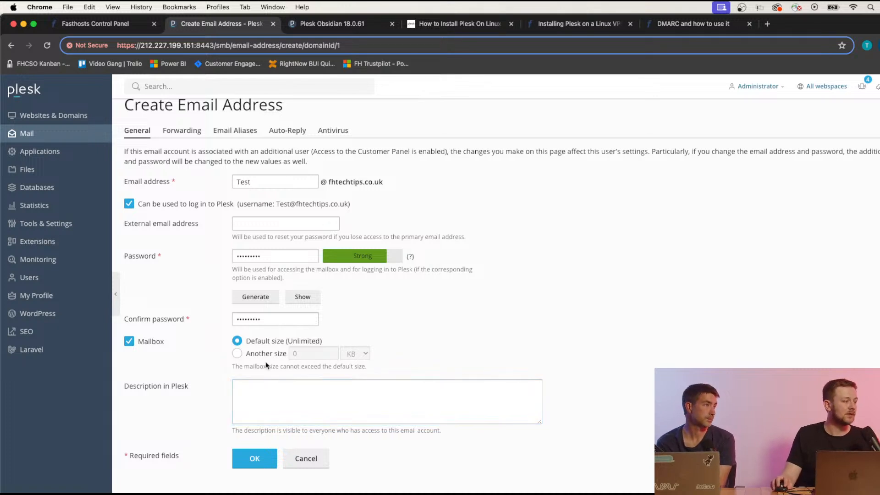
pyautogui.click(257, 462)
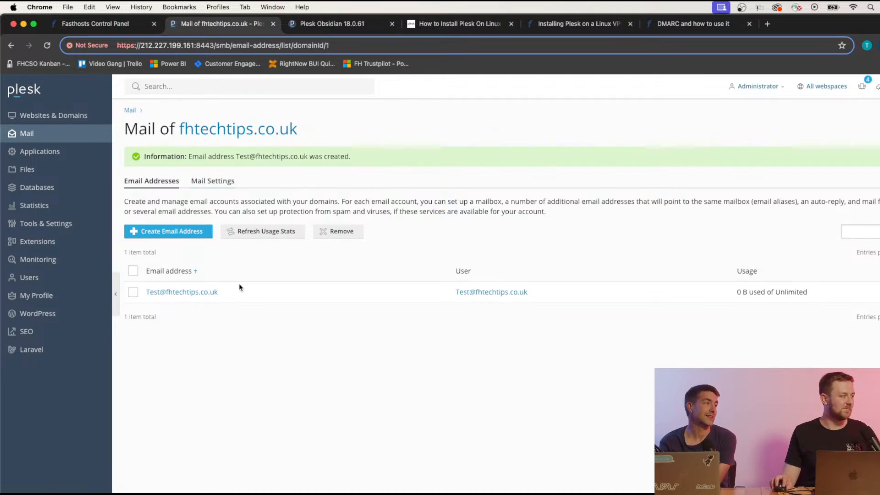
# Browse the Test mailbox's Forwarding, Aliases, Auto-Reply, Antivirus and General tabs, then return to Websites & Domains.
pyautogui.click(206, 293)
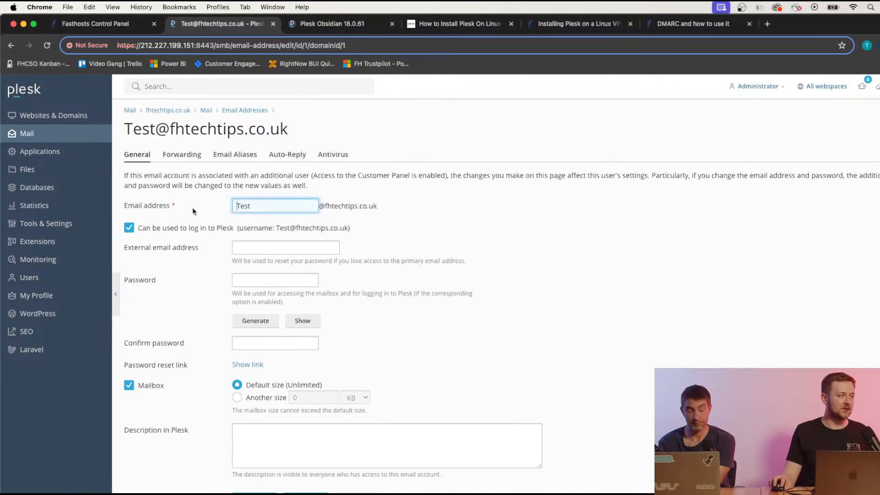
pyautogui.click(186, 155)
pyautogui.click(238, 155)
pyautogui.click(281, 156)
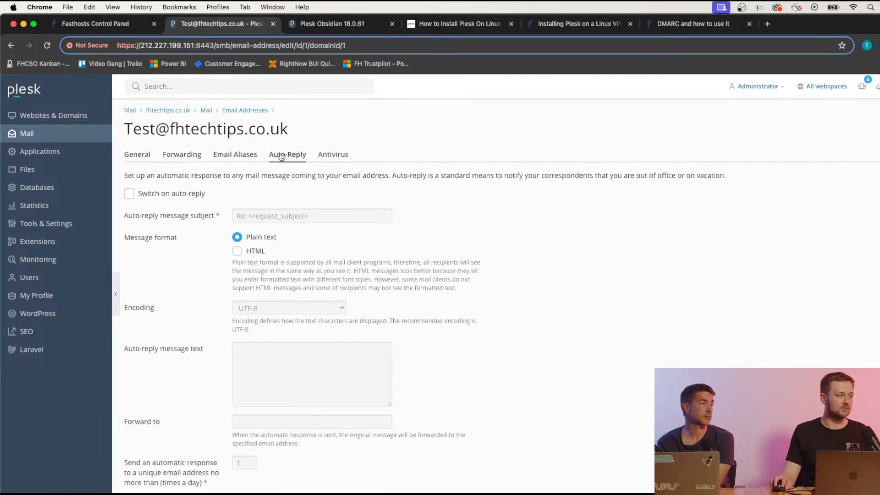
pyautogui.click(323, 155)
pyautogui.click(292, 158)
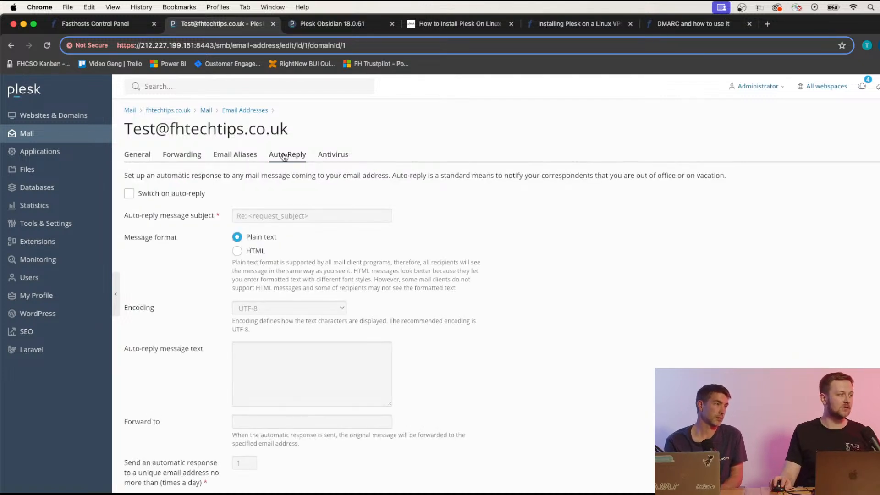
pyautogui.click(252, 156)
pyautogui.click(160, 159)
pyautogui.click(134, 160)
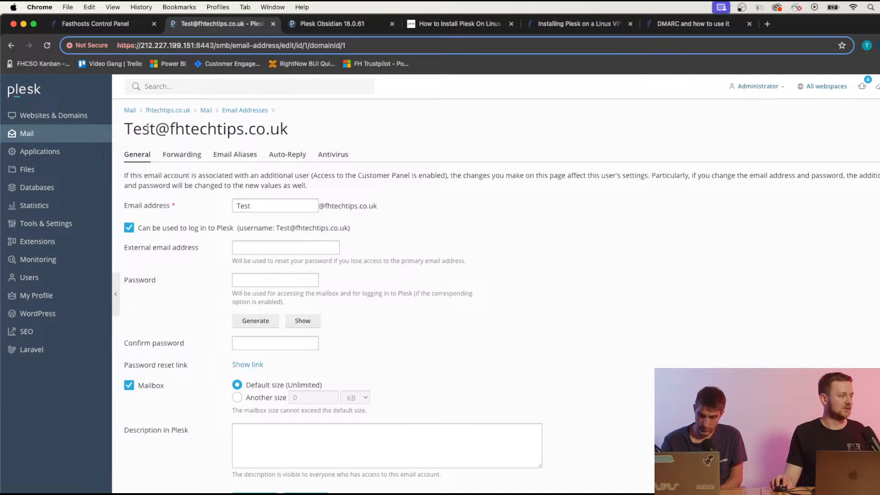
pyautogui.click(56, 112)
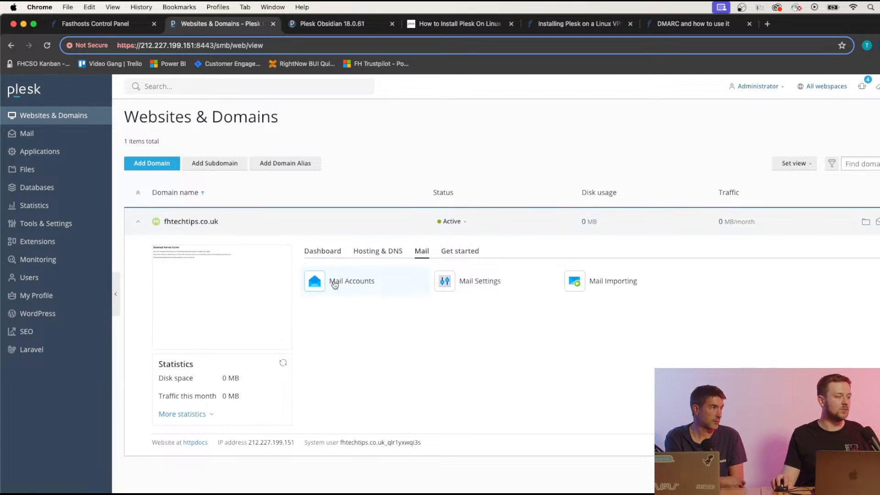
# Keep Roundcube (1.6.7) as webmail in fhtechtips.co.uk Mail Settings and save with Apply and OK.
pyautogui.click(481, 288)
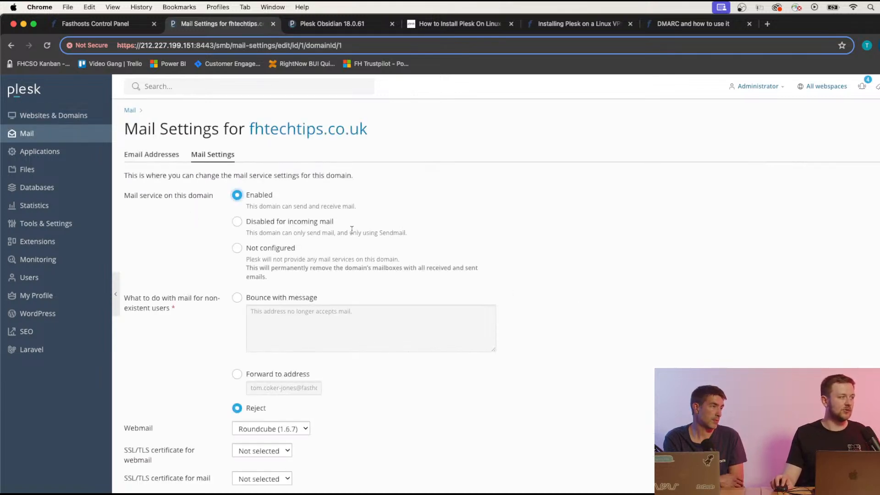
pyautogui.scroll(-1, 474, 205)
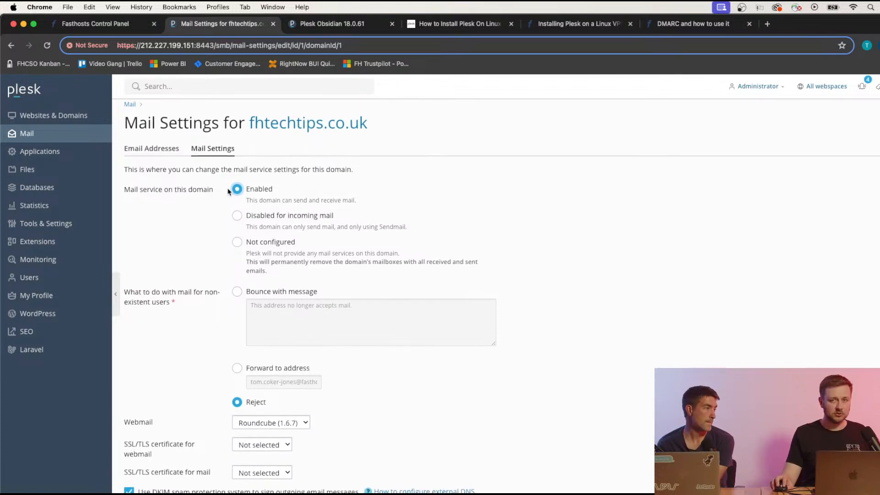
pyautogui.scroll(-5, 257, 234)
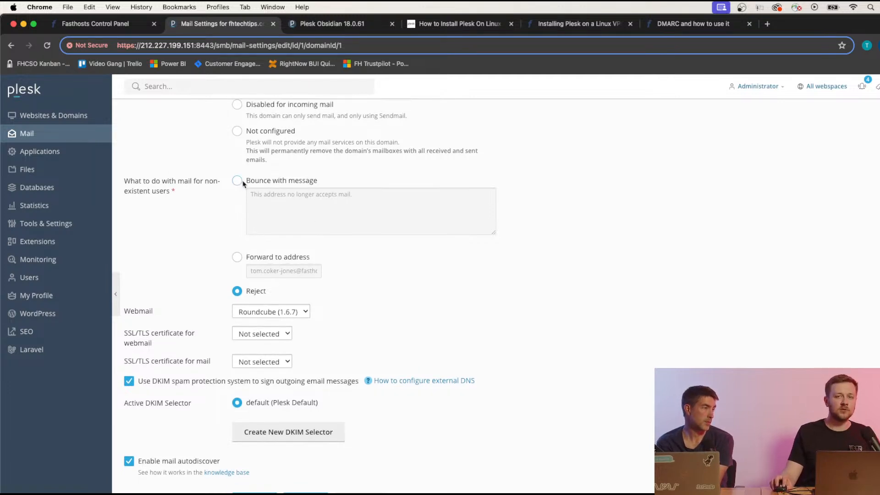
pyautogui.scroll(-1, 316, 255)
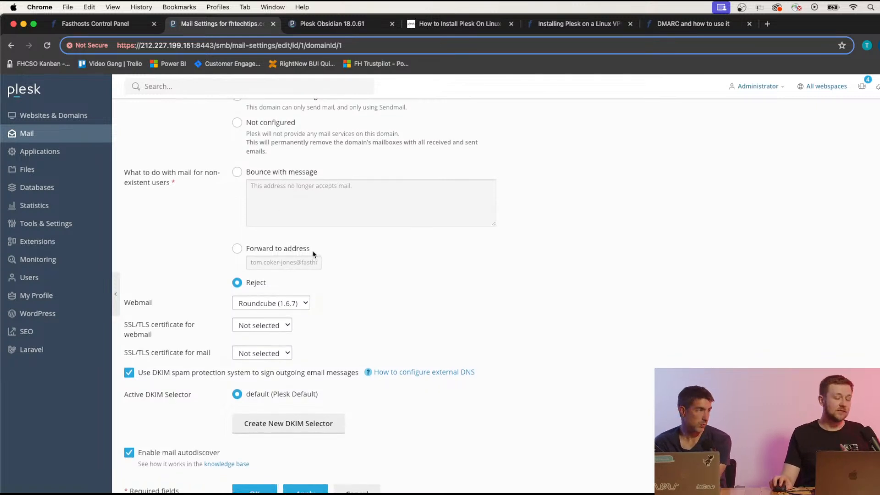
pyautogui.scroll(-3, 312, 252)
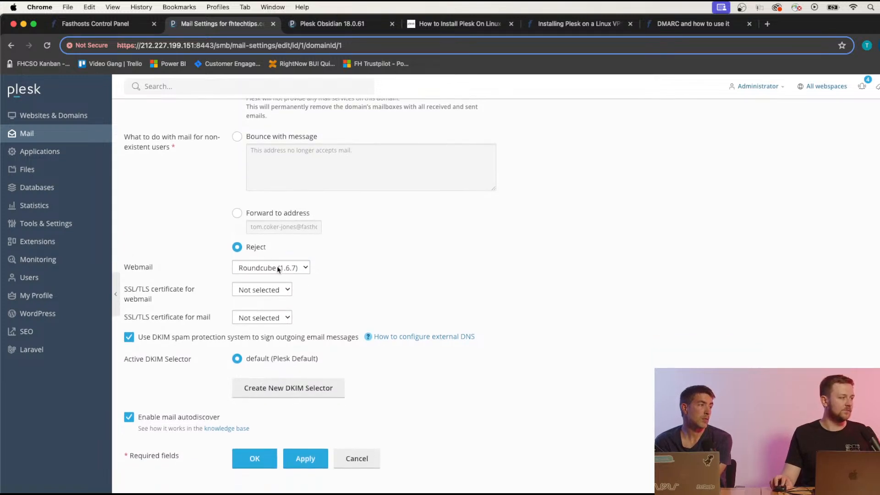
pyautogui.click(306, 268)
pyautogui.click(435, 261)
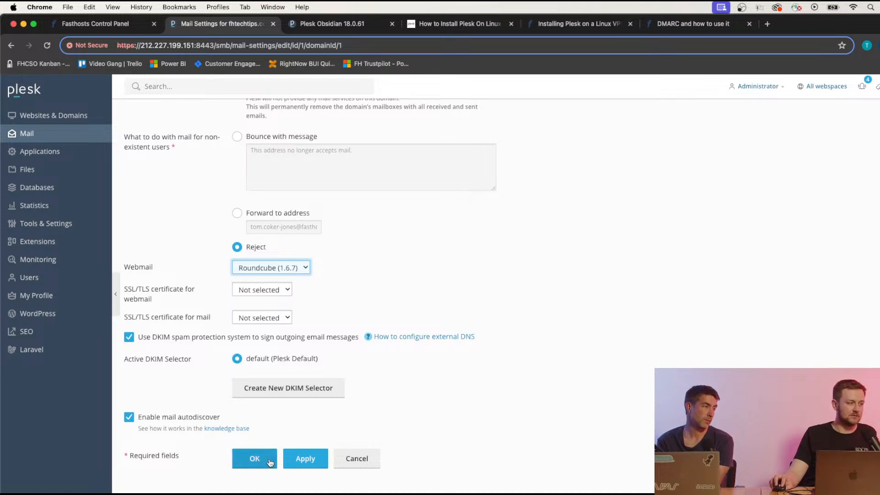
pyautogui.click(305, 459)
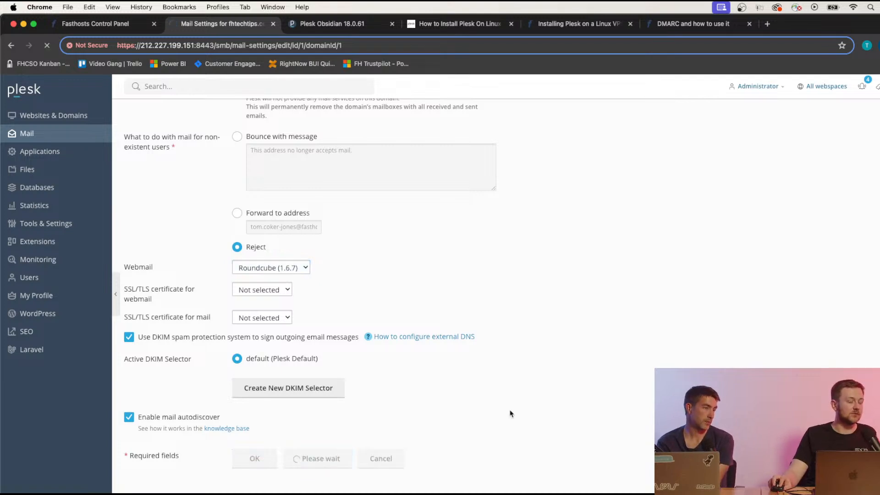
pyautogui.scroll(-10, 511, 414)
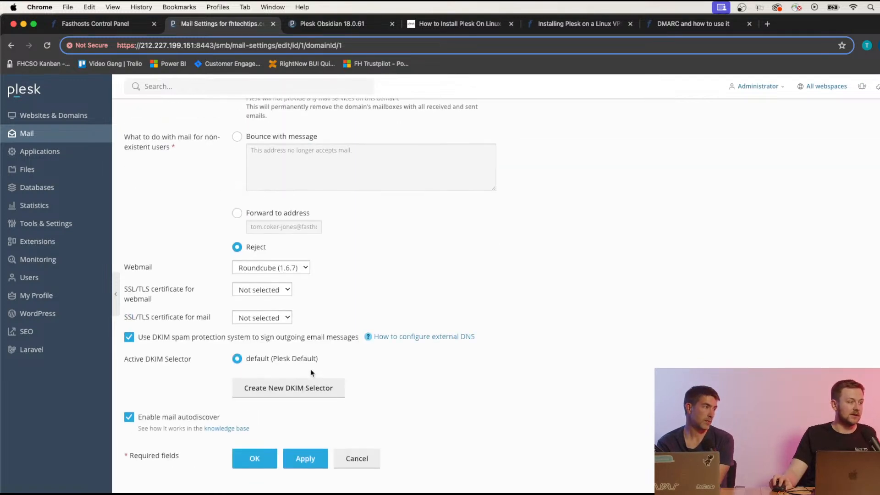
pyautogui.click(255, 458)
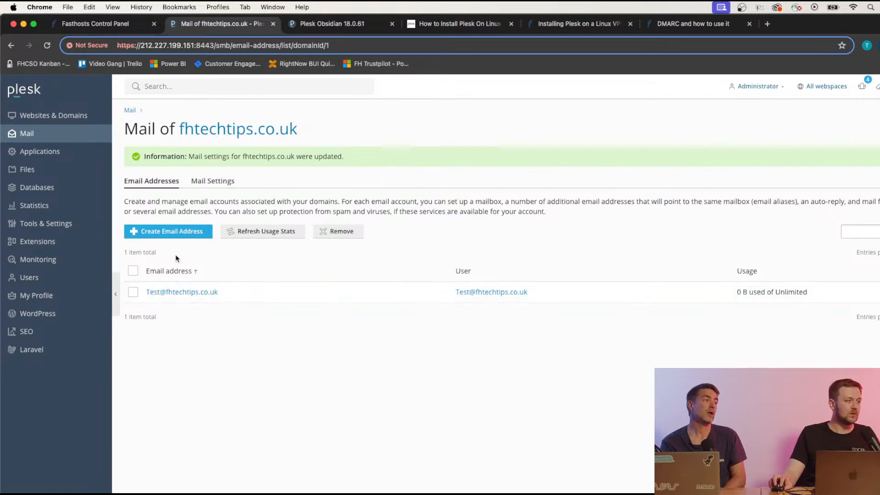
# Open the DNS settings for fhtechtips.co.uk from its Hosting & DNS tab.
pyautogui.click(64, 122)
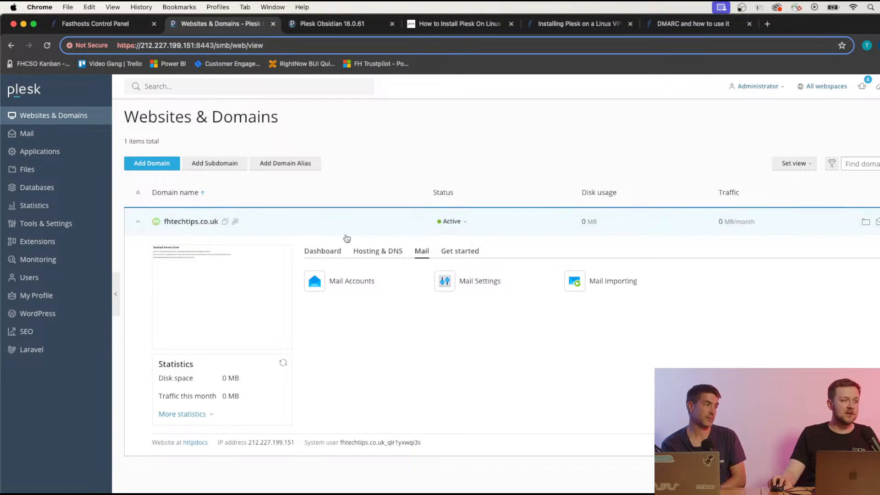
pyautogui.click(355, 249)
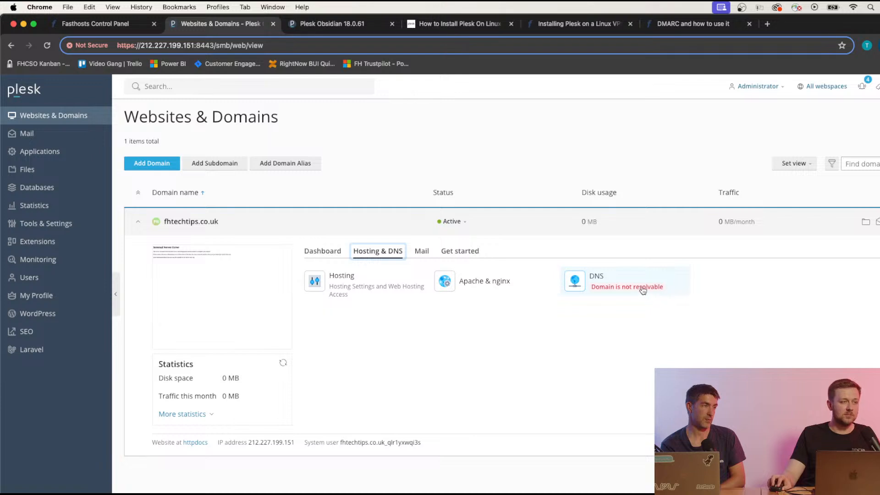
pyautogui.click(608, 287)
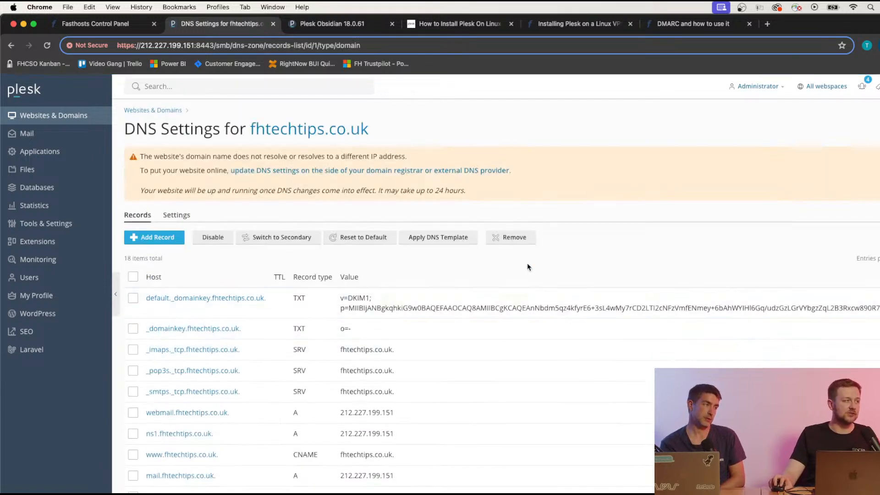
pyautogui.scroll(-1, 554, 298)
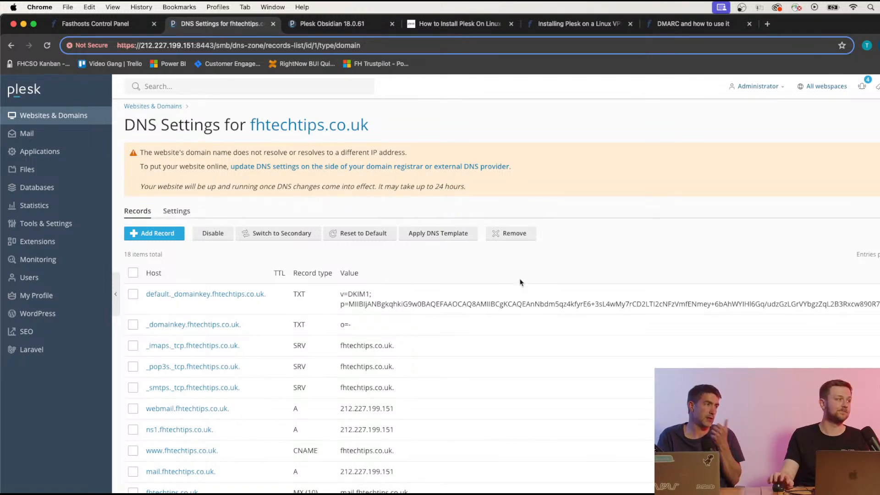
# Scroll the Fasthosts Advanced DNS page for fhtechtips.co.uk down to its seven A records.
pyautogui.click(158, 24)
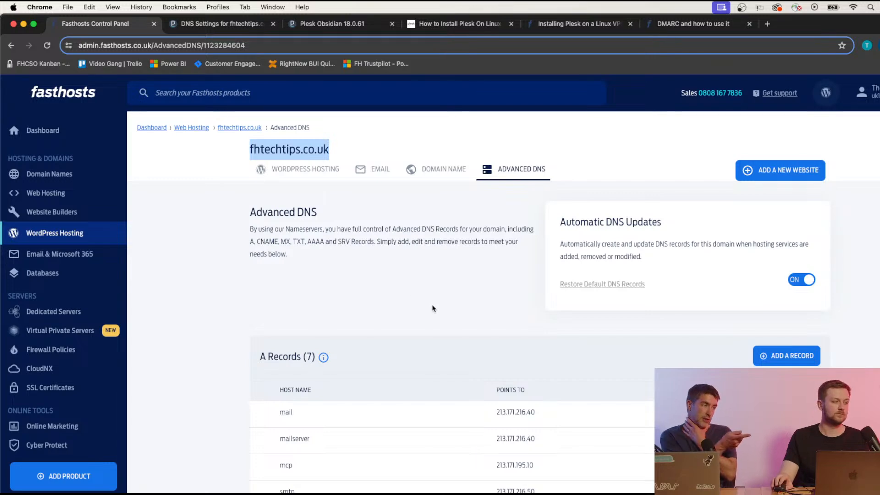
pyautogui.scroll(-2, 431, 306)
pyautogui.click(413, 301)
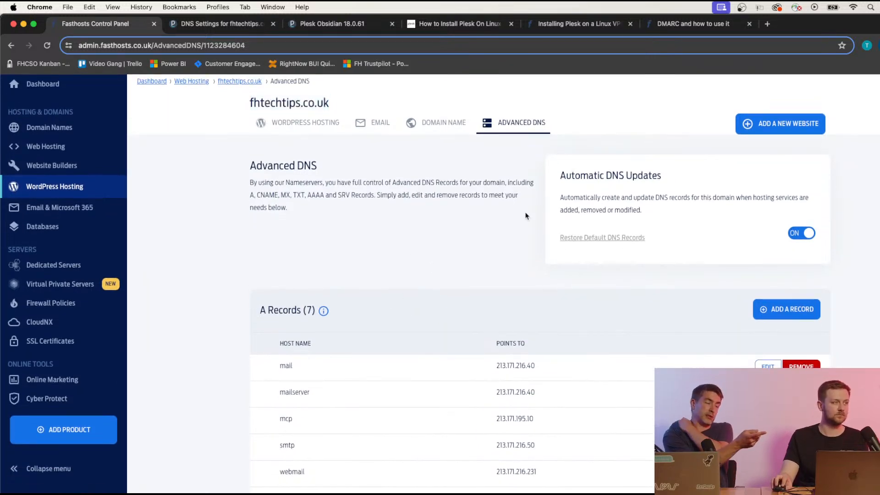
pyautogui.scroll(-3, 458, 334)
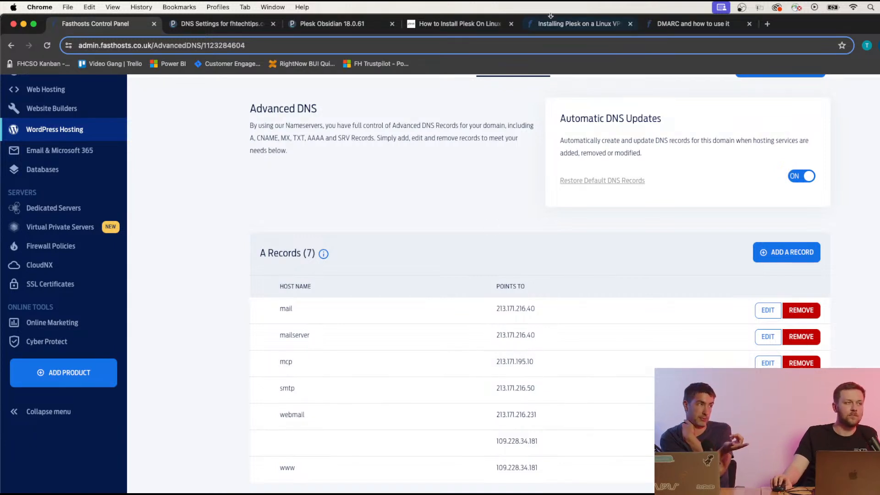
# Scroll through Plesk's 18 DNS records for fhtechtips.co.uk, including the webmail, www and mail entries.
pyautogui.click(215, 23)
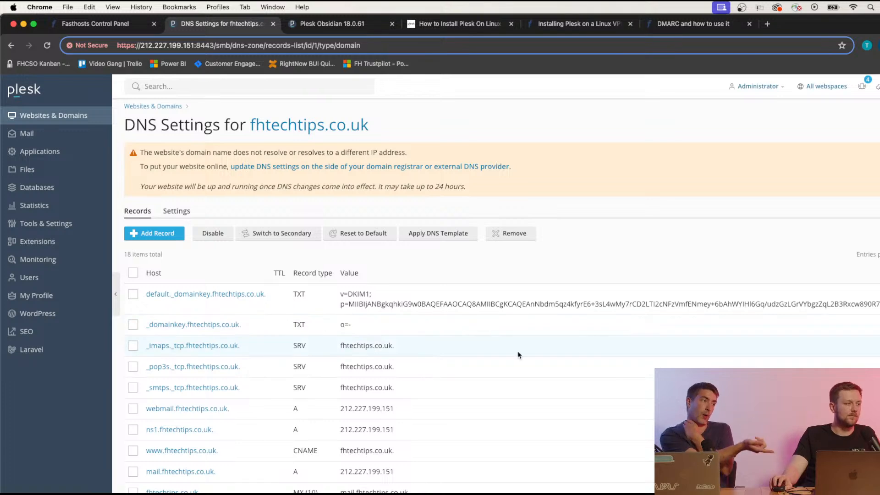
pyautogui.scroll(-3, 519, 353)
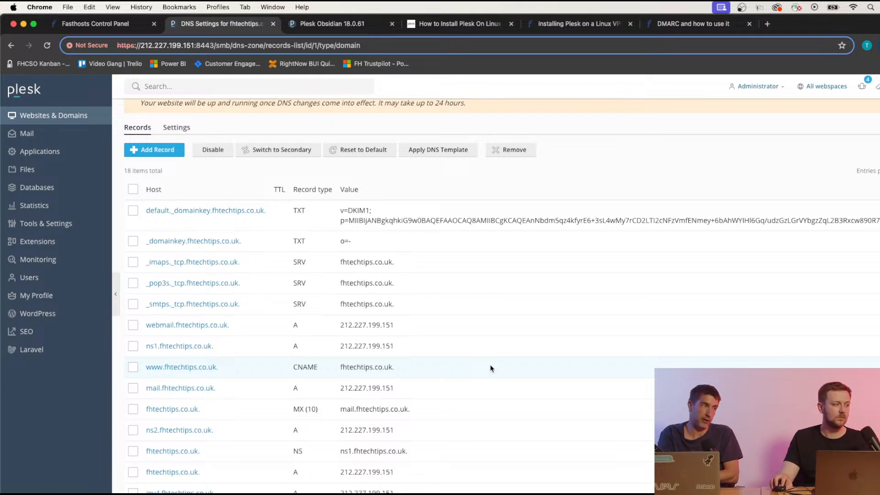
pyautogui.scroll(-3, 490, 369)
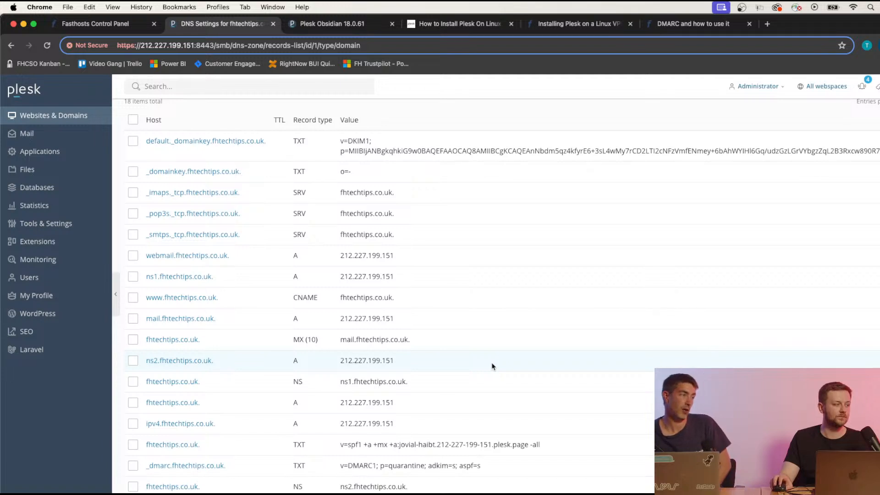
pyautogui.scroll(3, 491, 359)
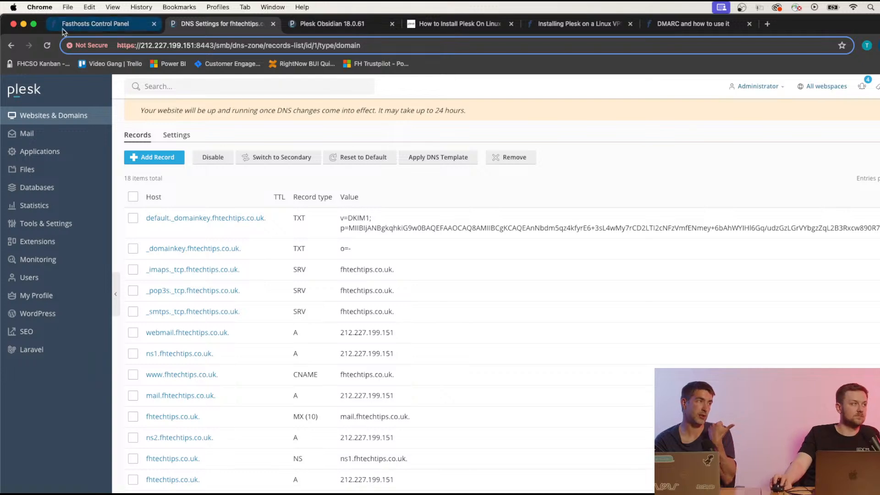
# Try opening the fhtechtips.co.uk domain settings, backing out of the repeated error pages.
pyautogui.click(97, 24)
pyautogui.scroll(3, 372, 270)
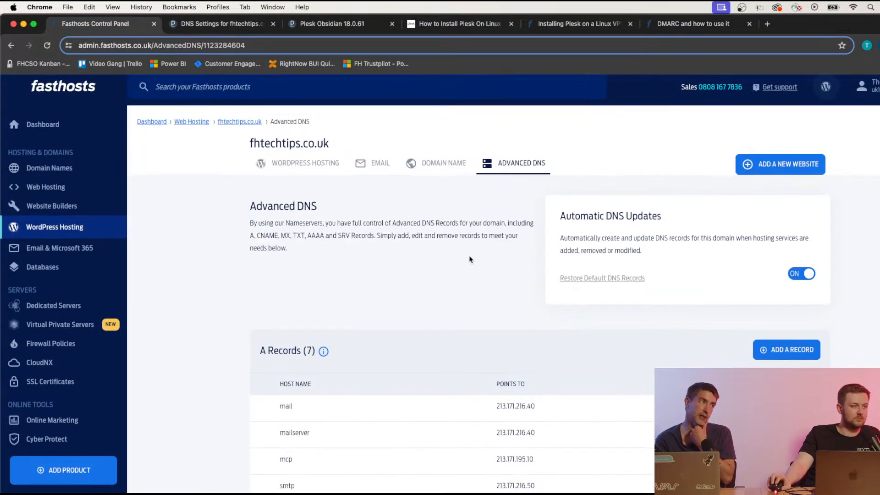
pyautogui.click(426, 164)
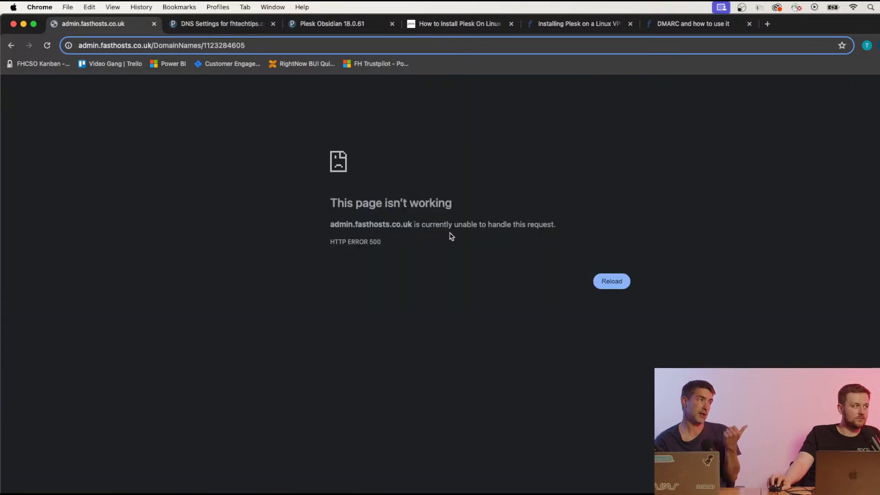
pyautogui.click(12, 46)
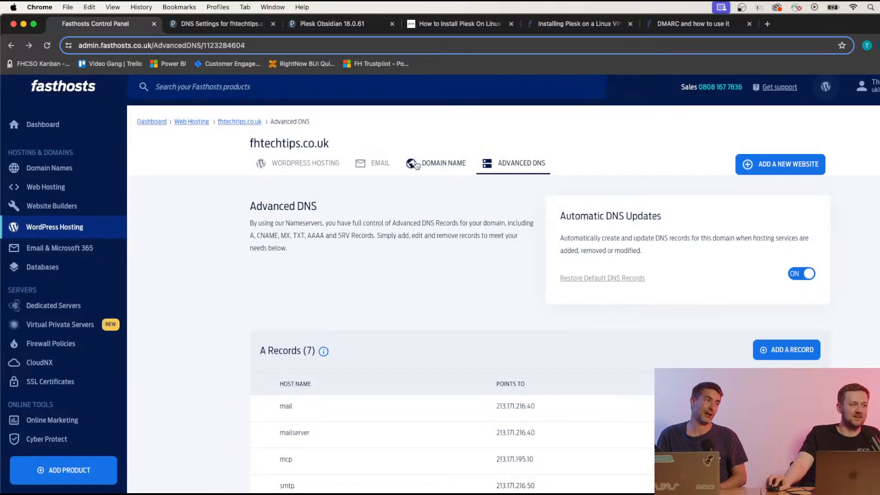
pyautogui.click(425, 165)
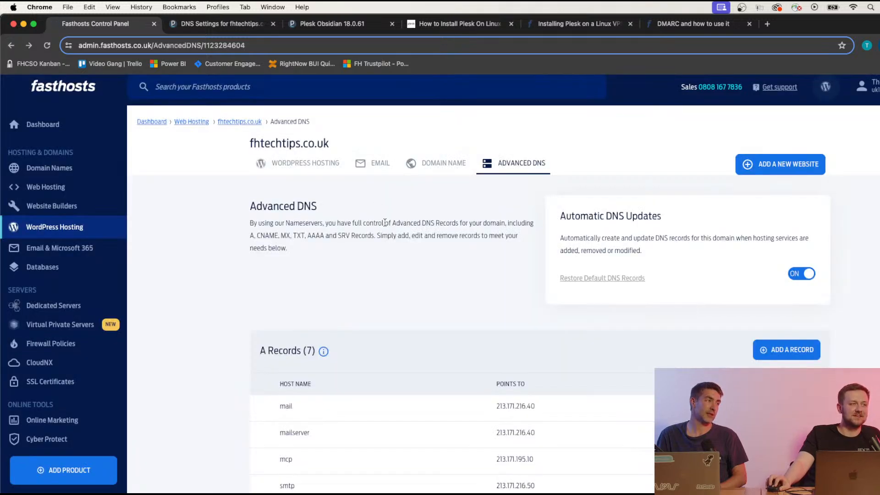
pyautogui.click(48, 45)
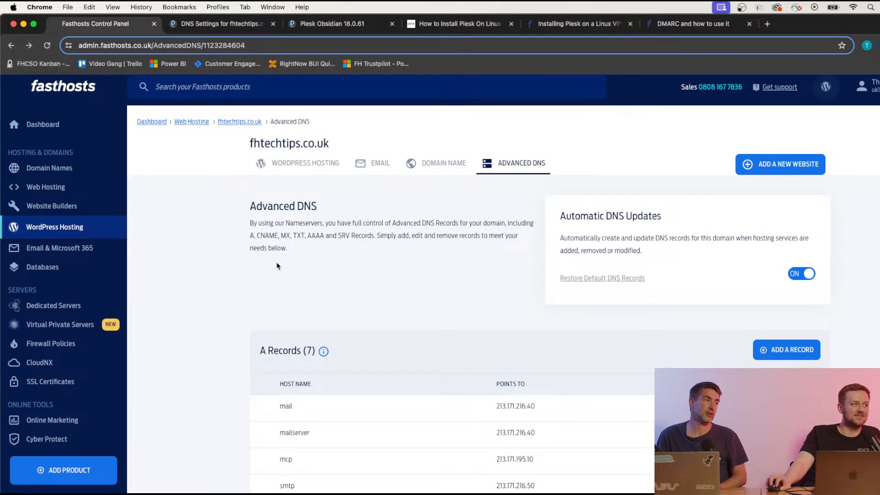
pyautogui.click(391, 163)
pyautogui.click(442, 164)
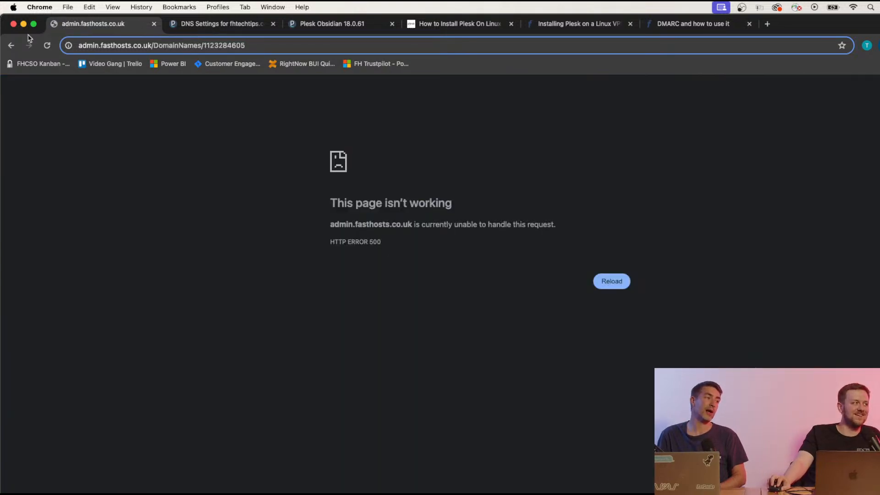
pyautogui.click(12, 45)
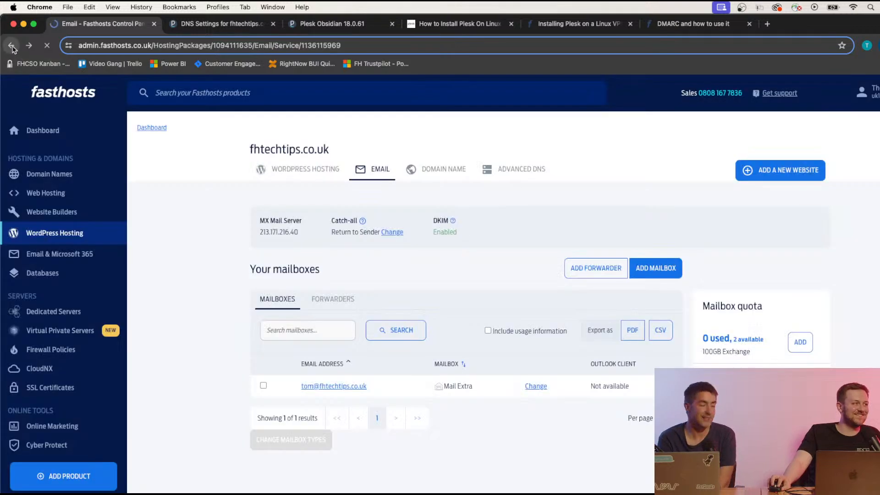
pyautogui.click(11, 45)
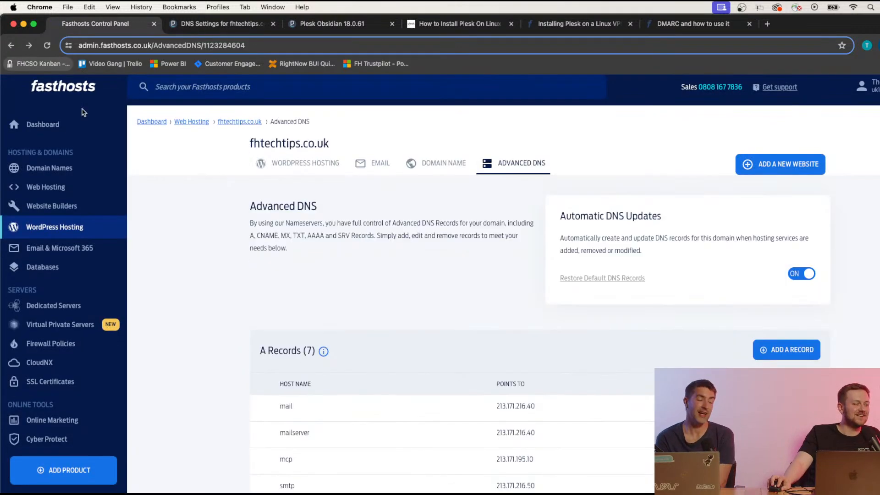
# Open the name server settings for fhtechtips-hosting.co.uk and choose Specify name servers.
pyautogui.click(46, 169)
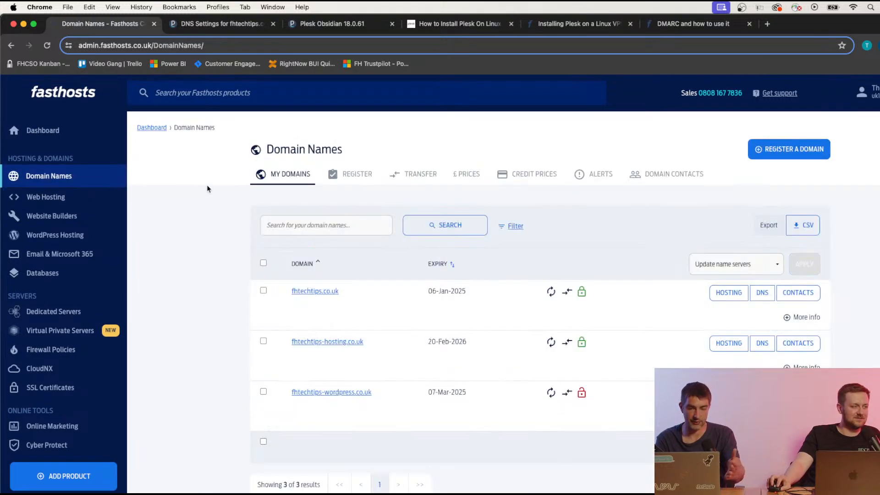
pyautogui.click(331, 462)
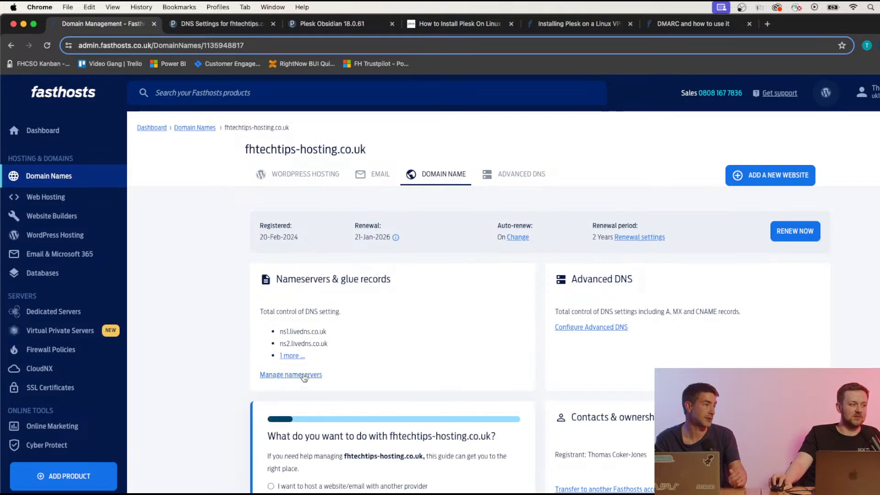
pyautogui.click(250, 28)
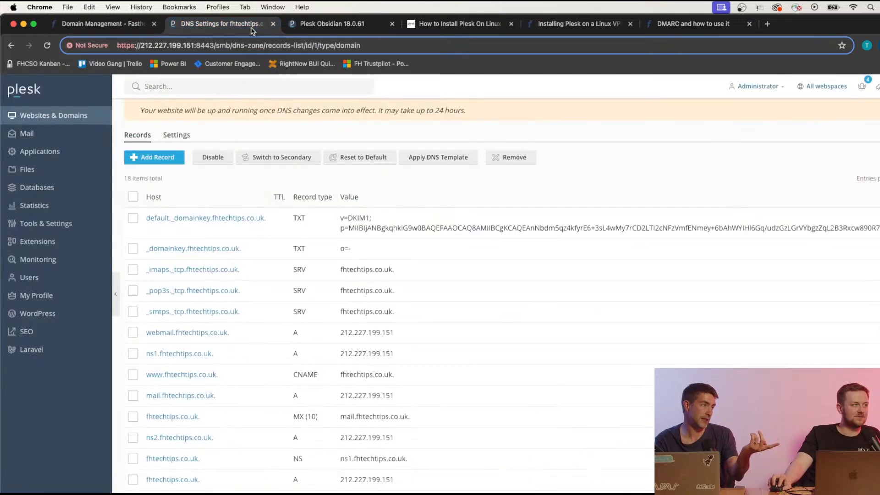
pyautogui.click(96, 24)
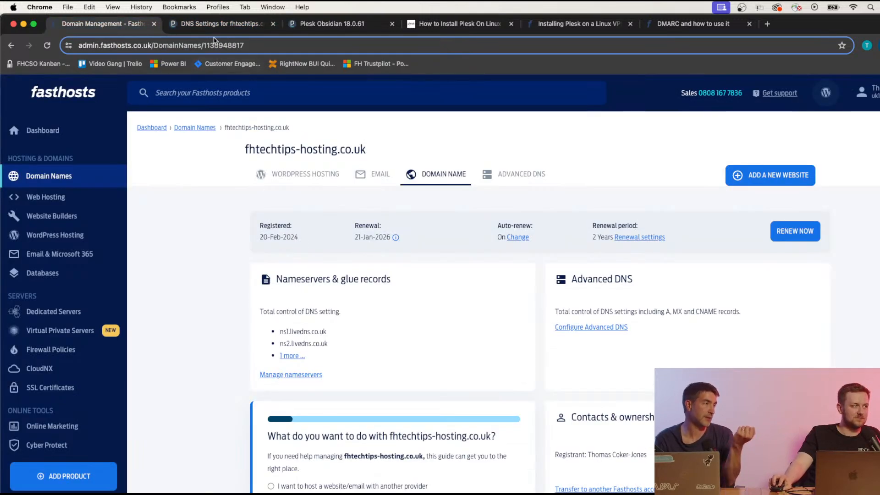
pyautogui.click(308, 375)
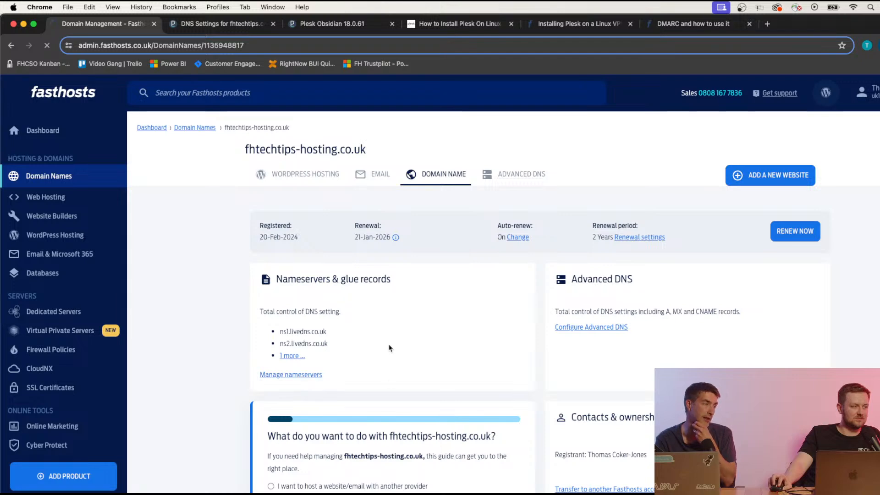
pyautogui.scroll(-5, 392, 350)
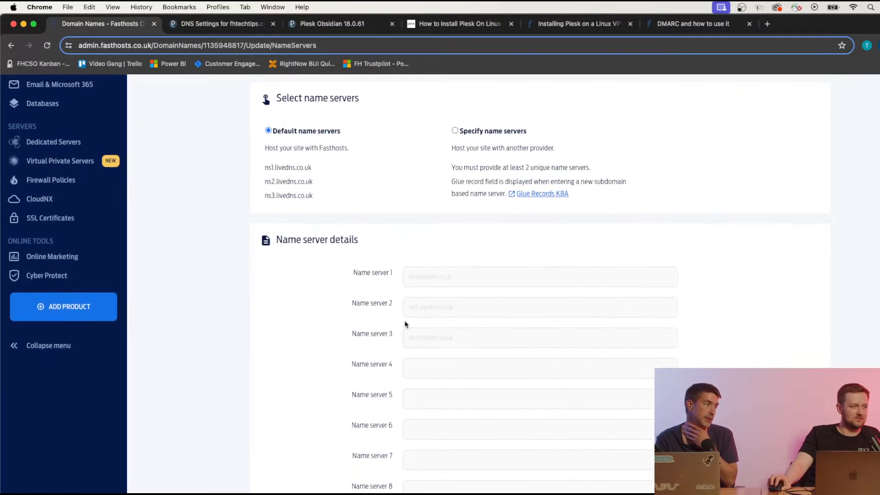
pyautogui.click(455, 133)
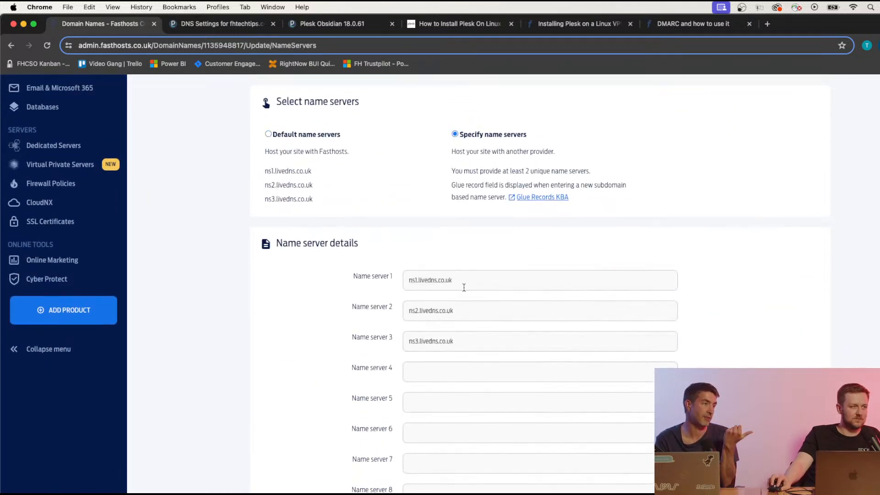
# Scroll through the Plesk DNS records for fhtechtips.co.uk to review the entries.
pyautogui.click(243, 29)
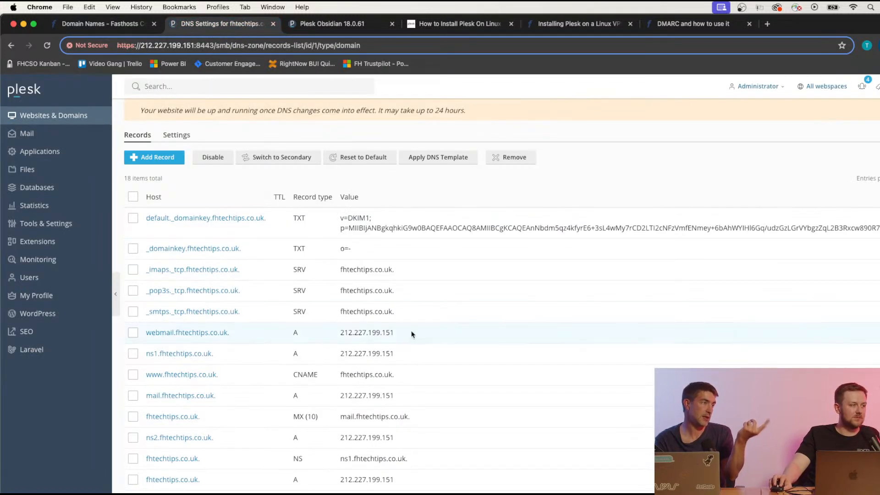
pyautogui.scroll(-3, 411, 334)
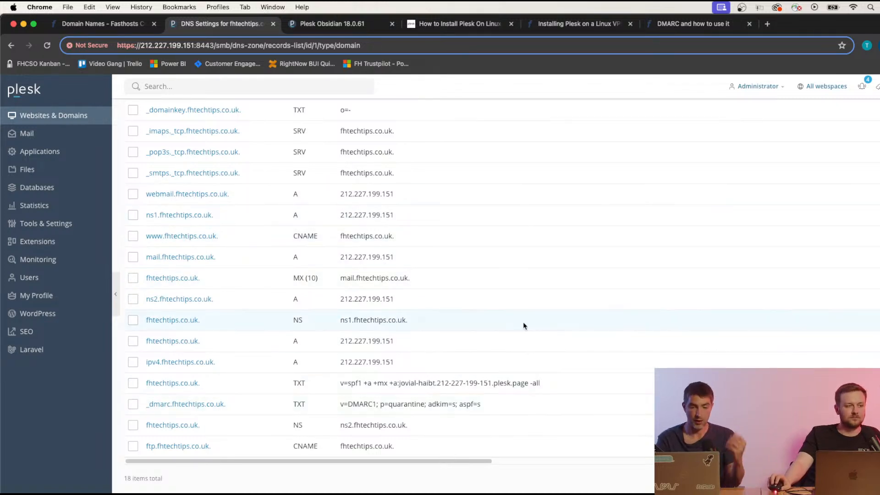
pyautogui.scroll(2, 524, 325)
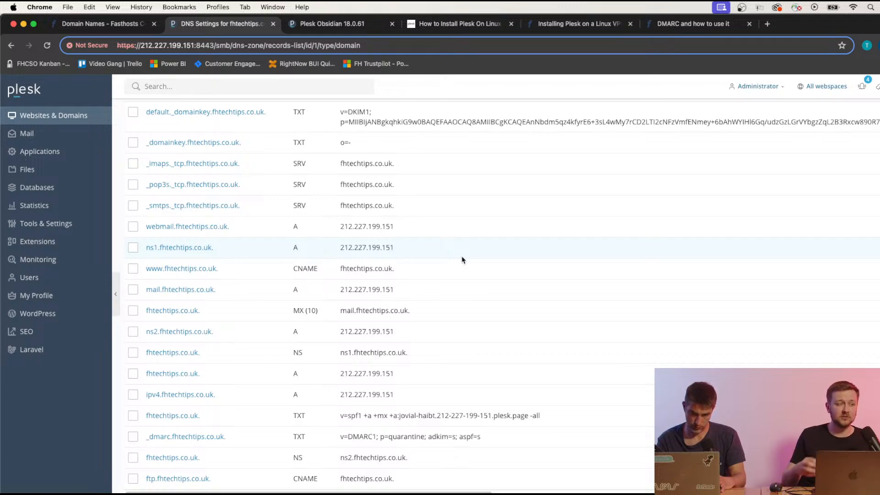
pyautogui.scroll(5, 461, 259)
pyautogui.scroll(-2, 510, 246)
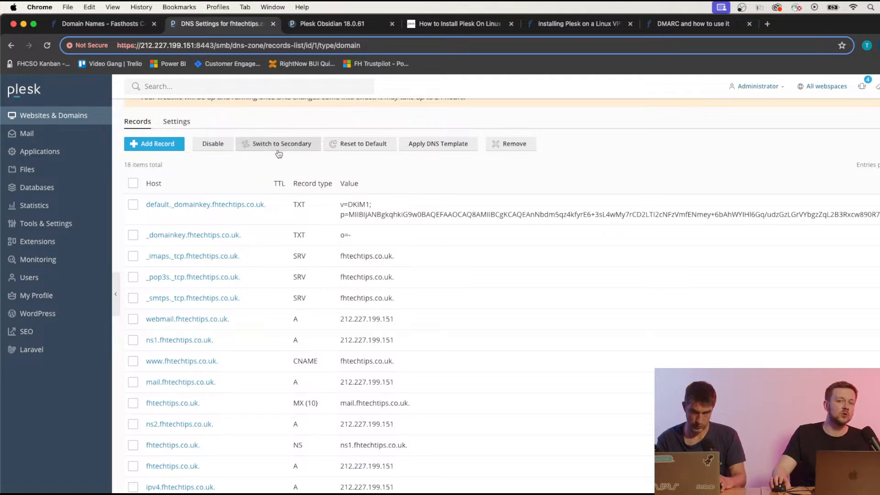
pyautogui.scroll(-1, 338, 281)
pyautogui.scroll(1, 337, 278)
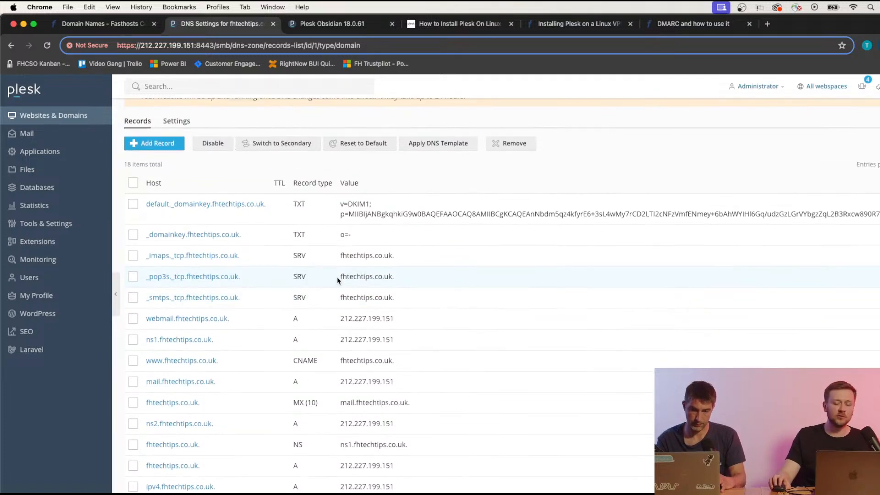
pyautogui.scroll(-1, 352, 297)
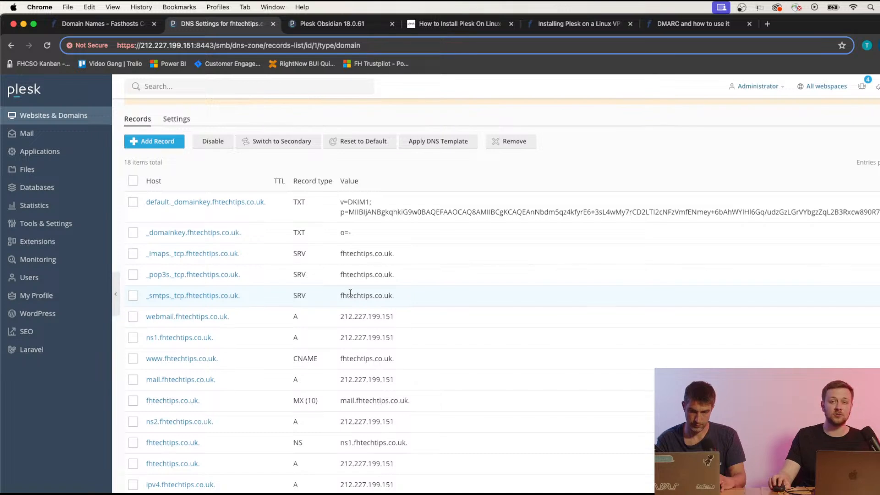
pyautogui.scroll(-4, 350, 293)
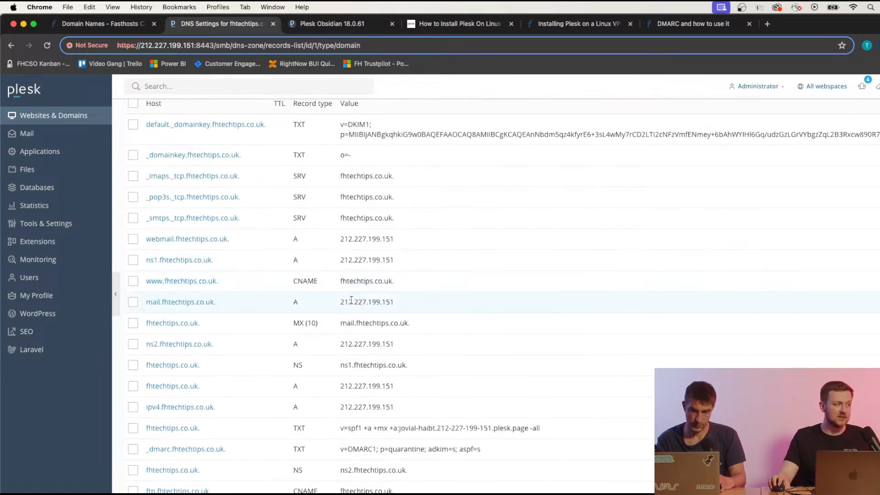
pyautogui.scroll(-1, 350, 300)
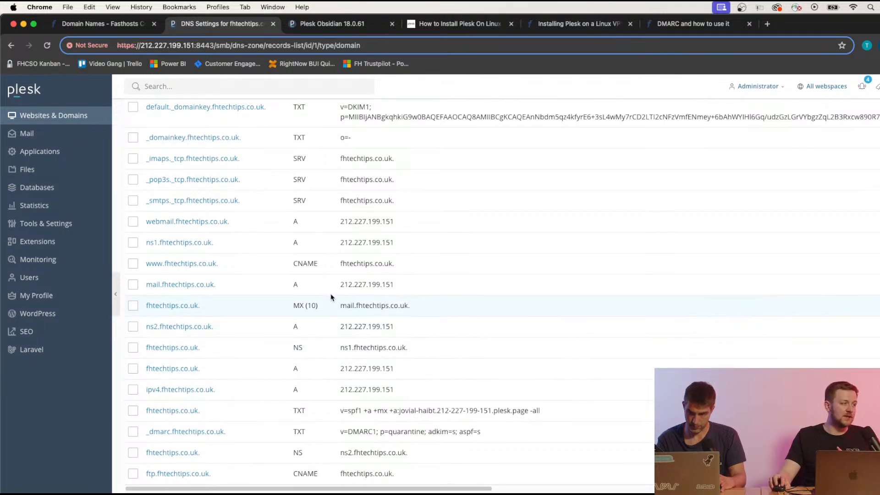
pyautogui.scroll(1, 332, 297)
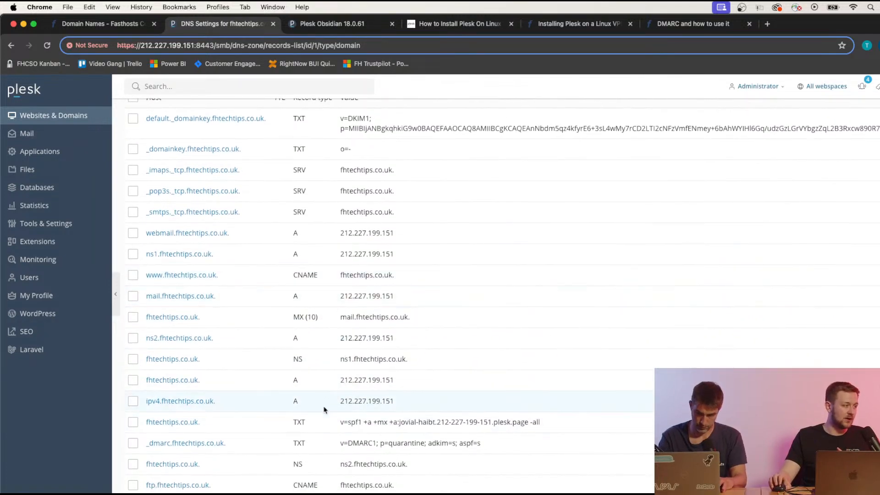
pyautogui.scroll(3, 334, 336)
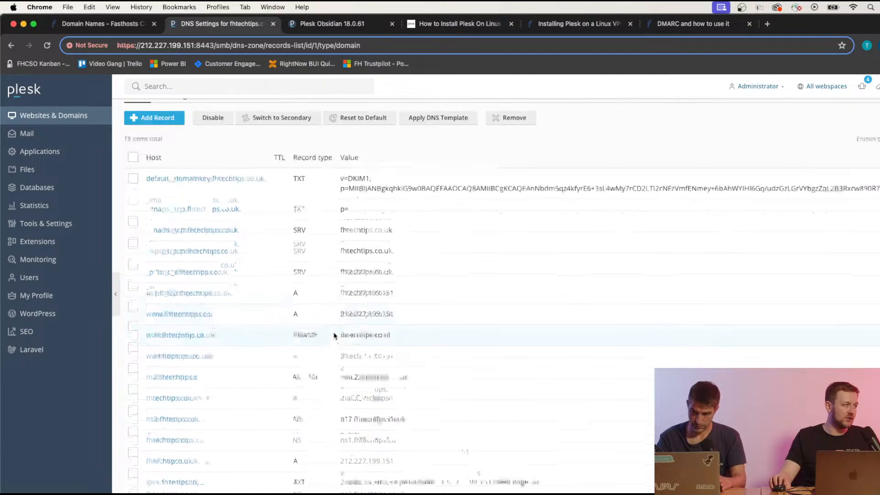
pyautogui.scroll(-4, 334, 336)
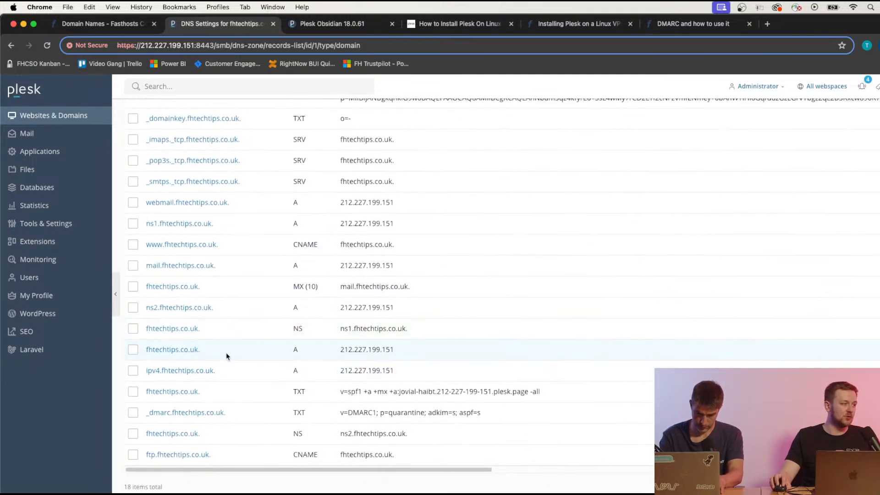
# Highlight the 212.227.199.151 IPs of the domain and mail records, and the default._domainkey host.
pyautogui.moveTo(340, 354); pyautogui.dragTo(412, 353)
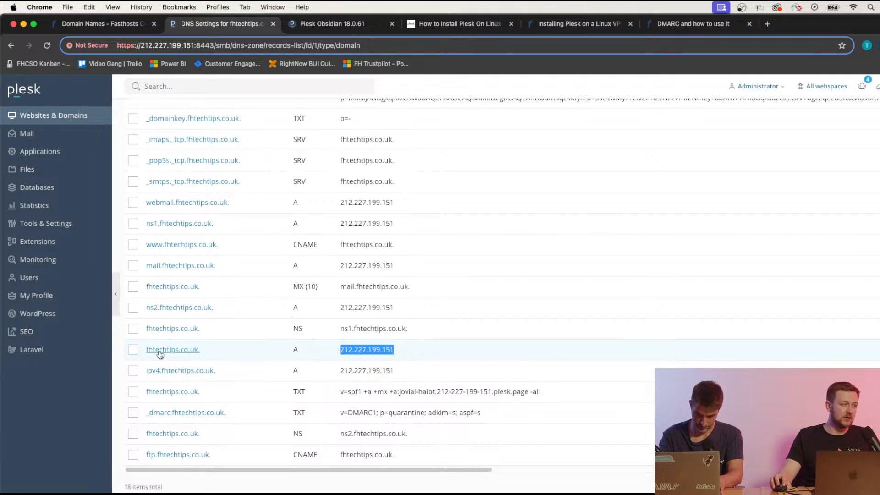
pyautogui.click(339, 355)
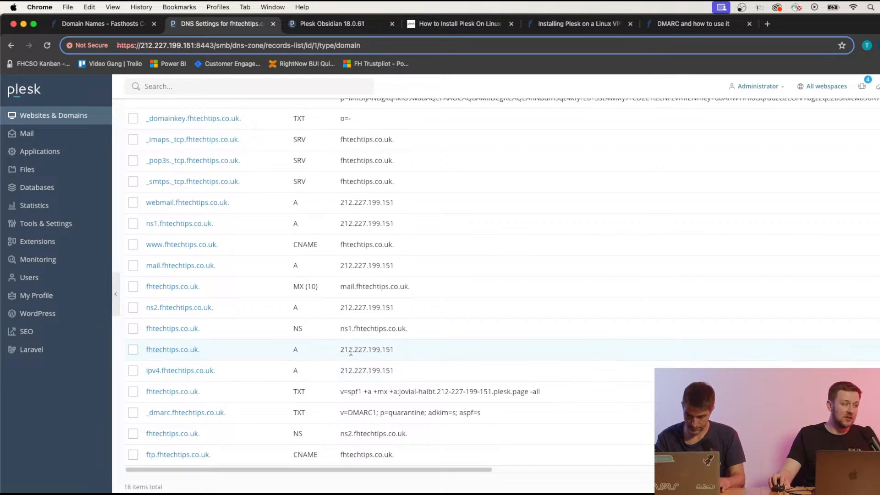
pyautogui.scroll(3, 352, 352)
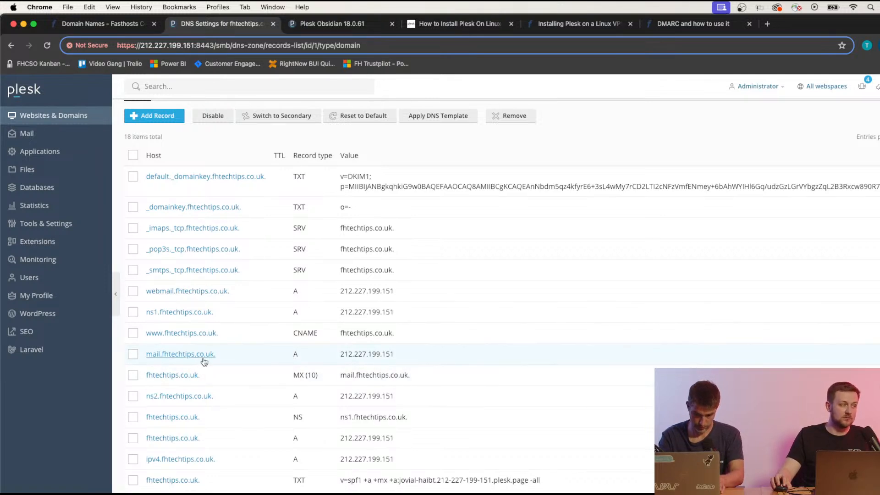
pyautogui.moveTo(329, 358); pyautogui.dragTo(405, 359)
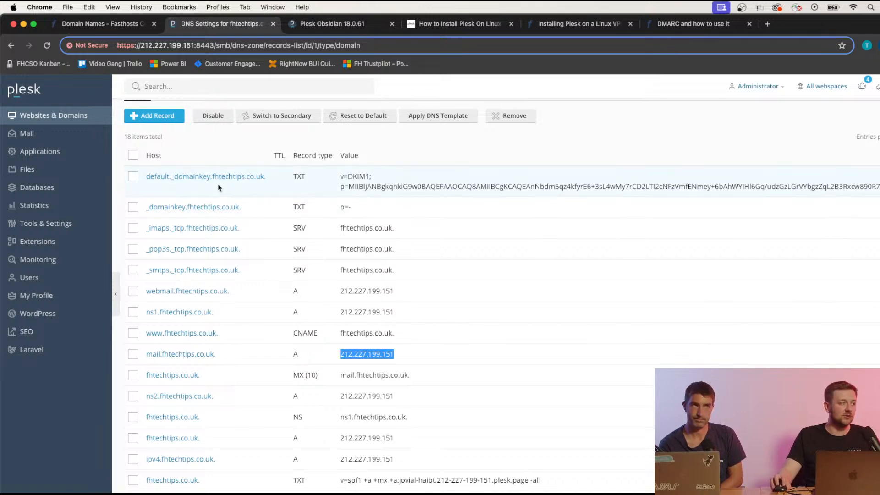
pyautogui.moveTo(142, 180); pyautogui.dragTo(208, 180)
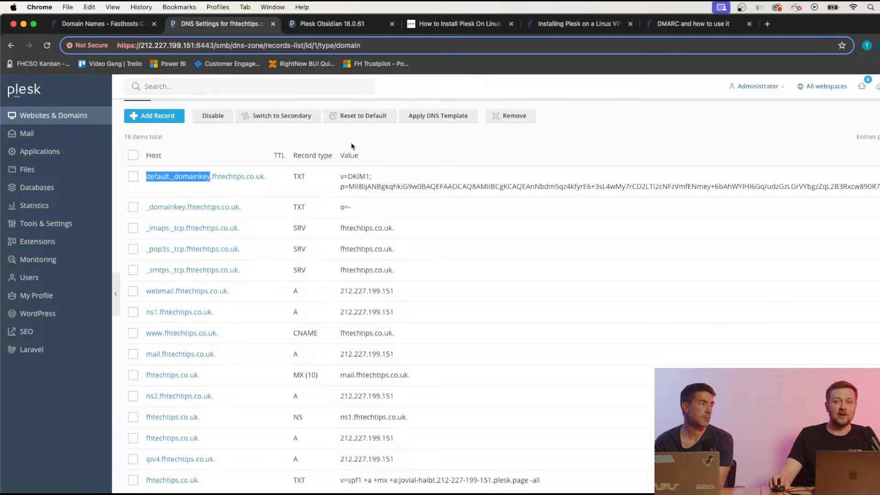
# Open fhtechtips.co.uk's Advanced DNS records from the domain list and scroll to the TXT records.
pyautogui.click(101, 24)
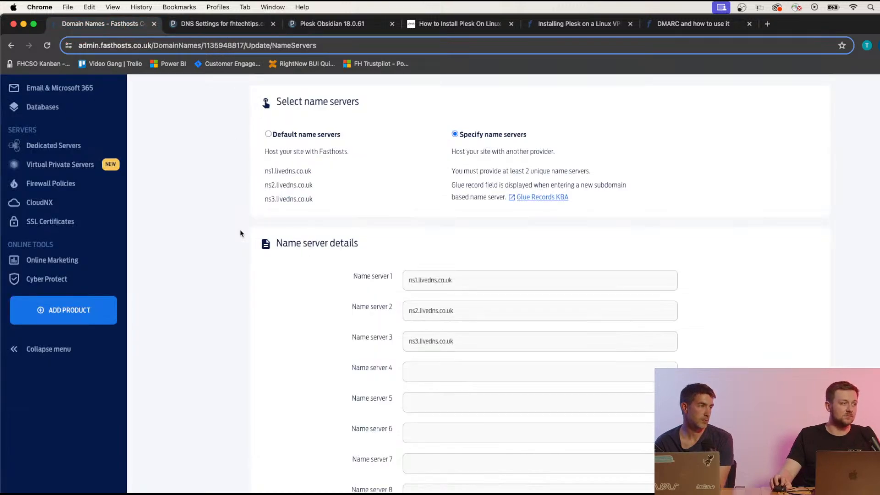
pyautogui.scroll(5, 240, 234)
pyautogui.click(84, 176)
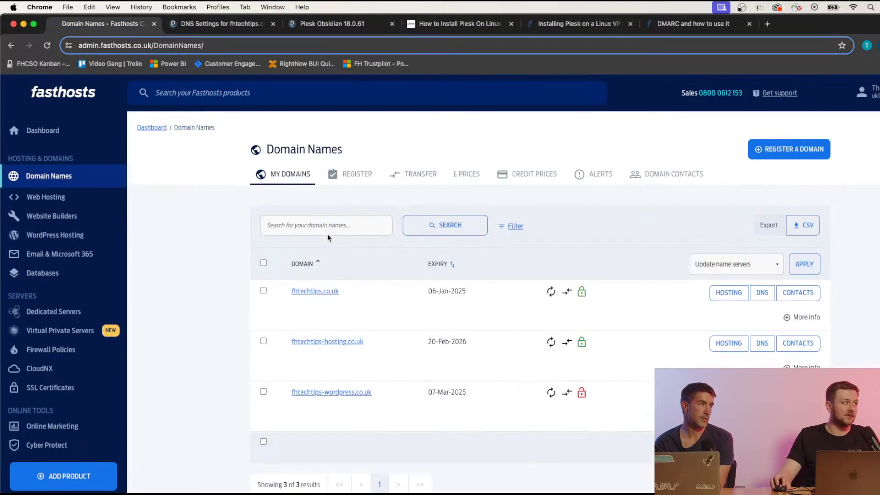
pyautogui.scroll(-5, 325, 247)
pyautogui.scroll(2, 320, 289)
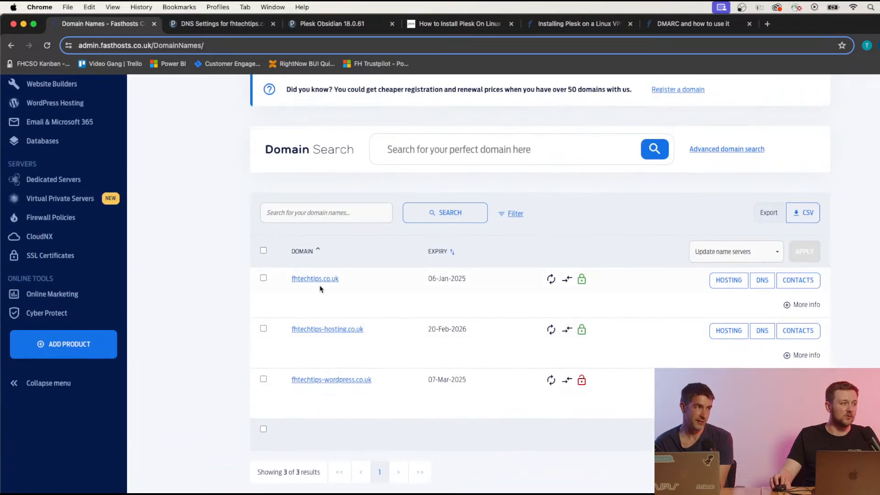
pyautogui.click(752, 285)
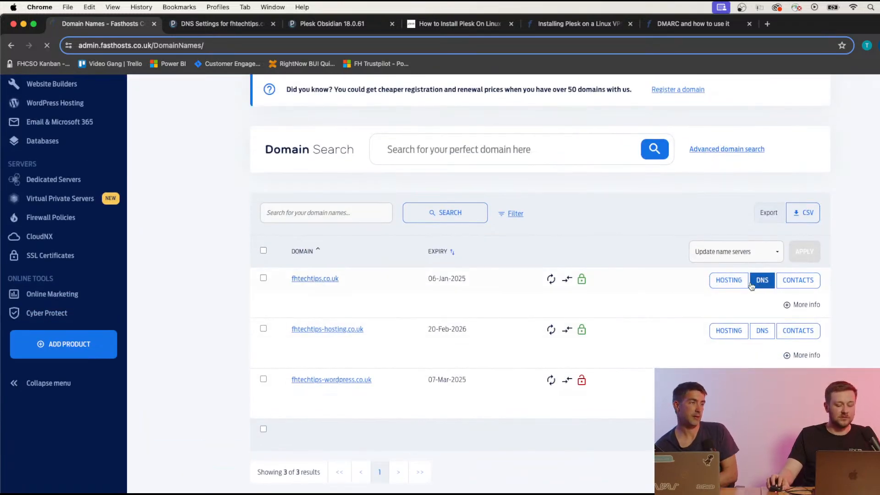
pyautogui.scroll(-10, 493, 247)
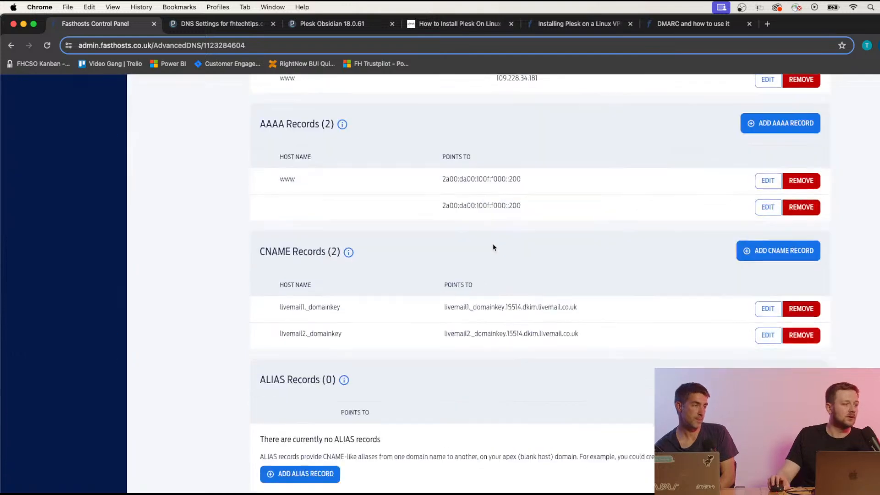
pyautogui.scroll(-10, 493, 248)
pyautogui.scroll(8, 490, 249)
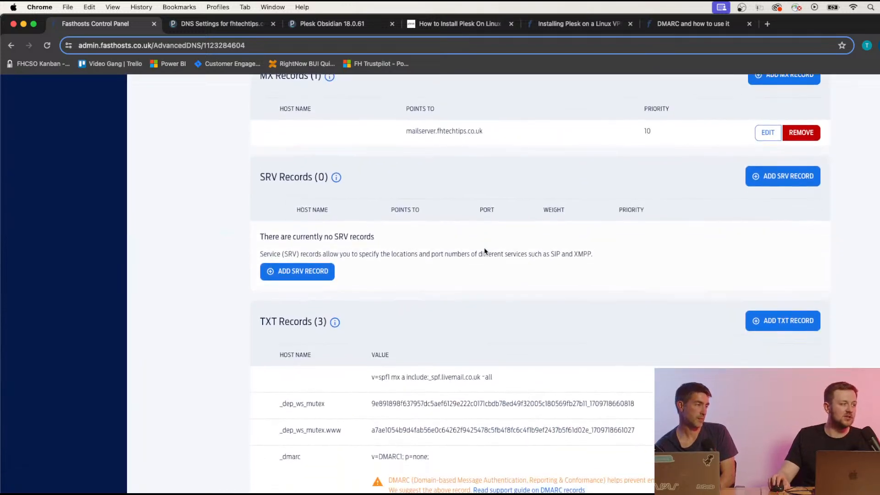
pyautogui.scroll(-3, 484, 251)
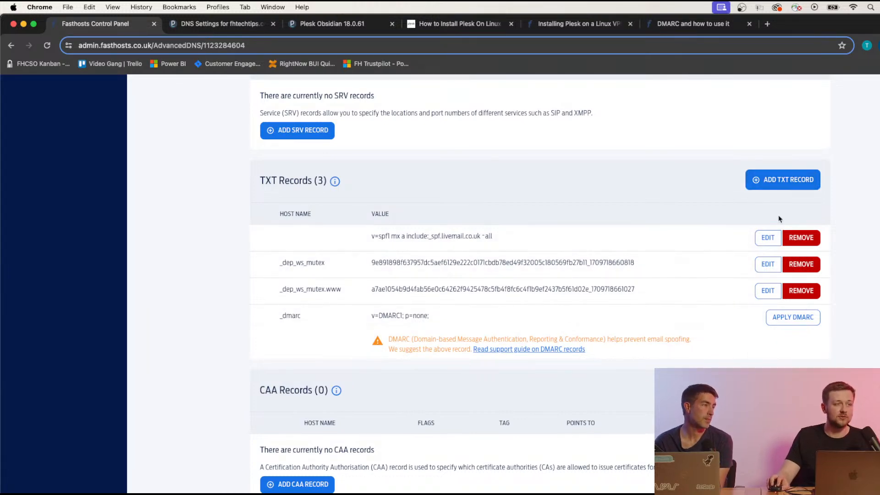
# Start a new TXT record with host name default._domainkey, copied from Plesk's DKIM record.
pyautogui.click(788, 183)
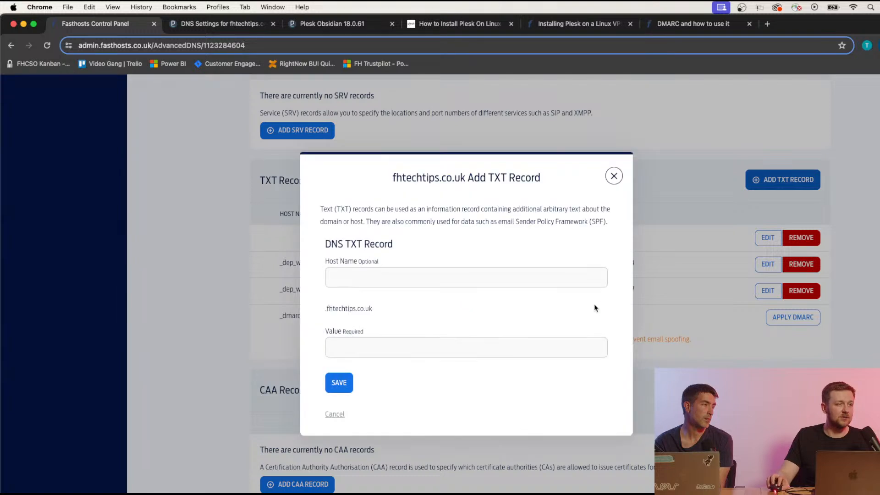
pyautogui.click(433, 278)
pyautogui.write('fhtechtips.co.uk')
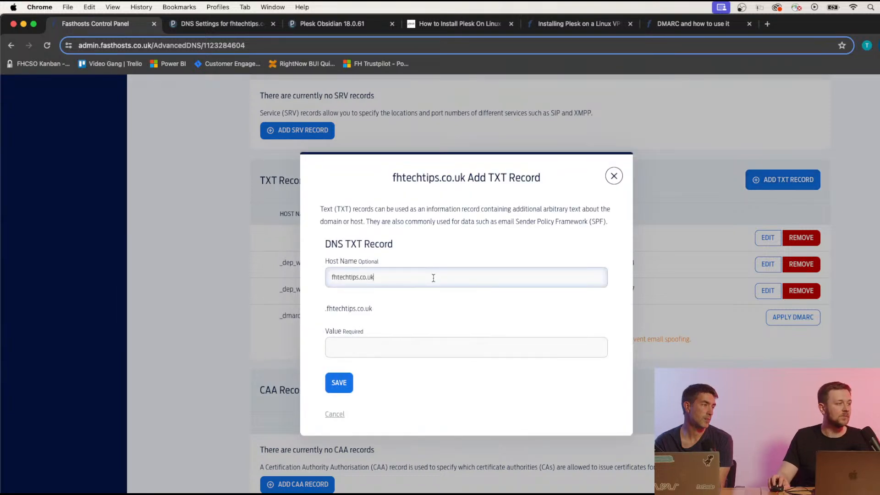
pyautogui.moveTo(310, 280); pyautogui.dragTo(412, 281)
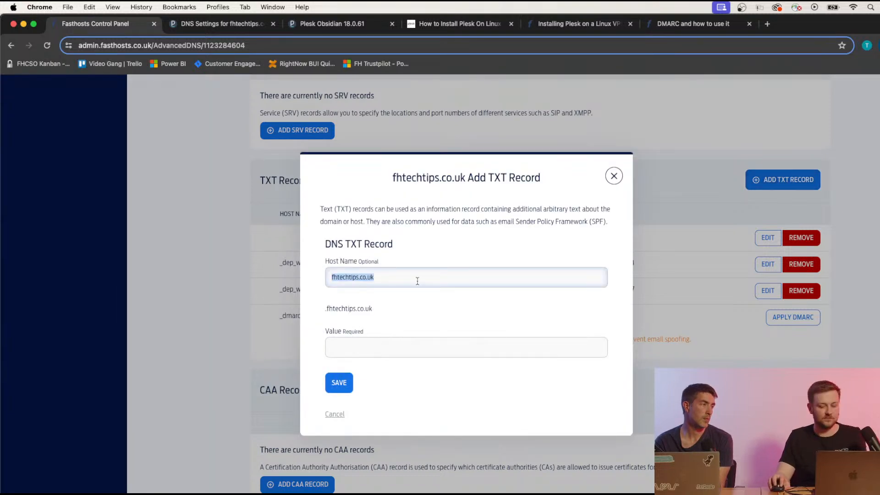
pyautogui.press('BackSpace')
pyautogui.click(220, 24)
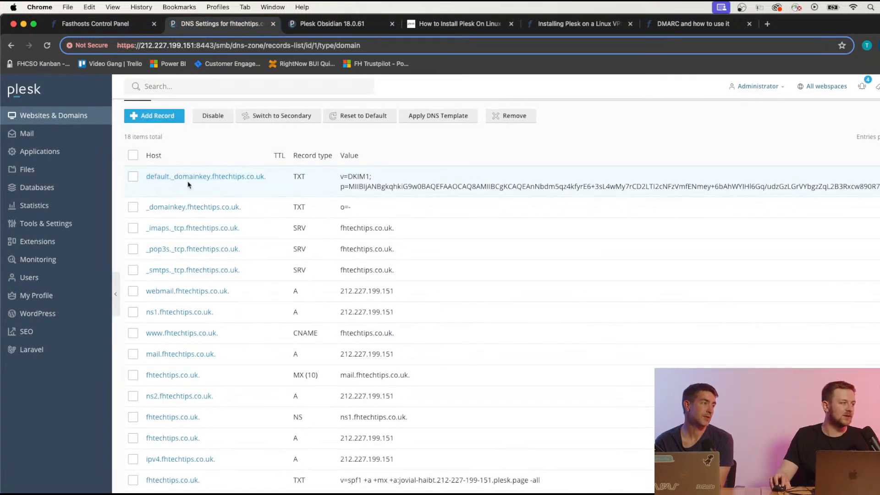
pyautogui.moveTo(144, 178); pyautogui.dragTo(210, 177)
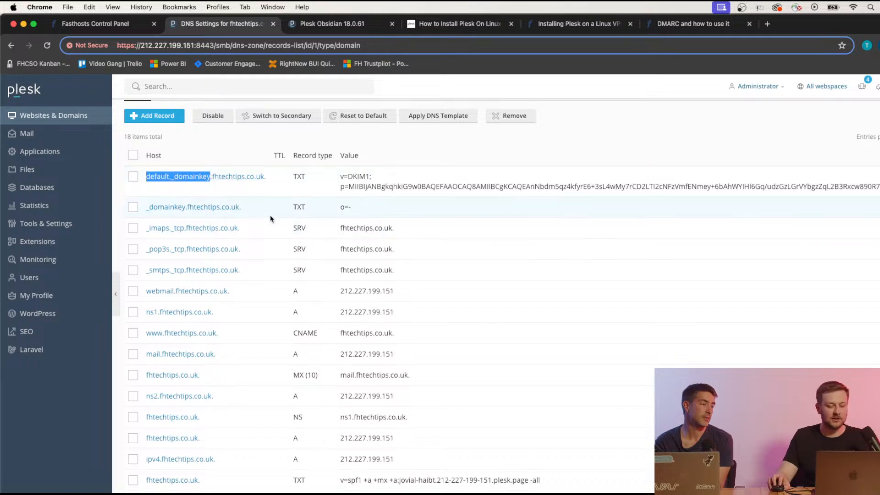
pyautogui.press('super+c')
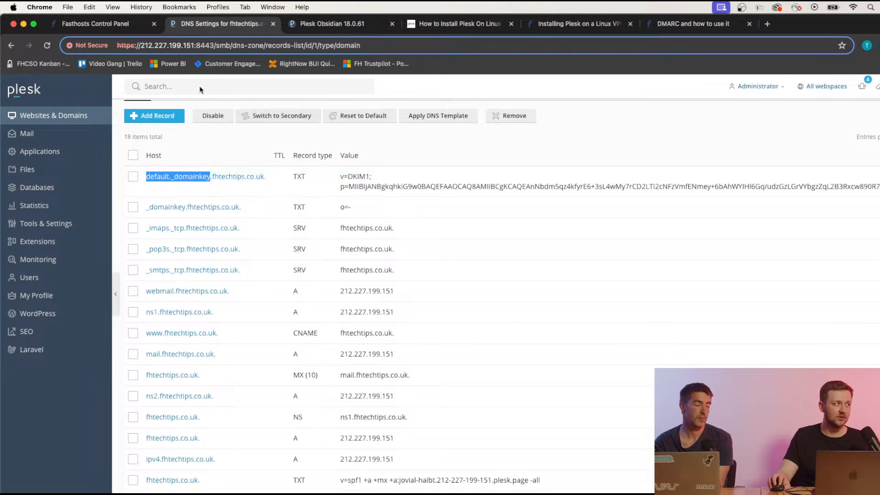
pyautogui.click(108, 23)
pyautogui.click(383, 272)
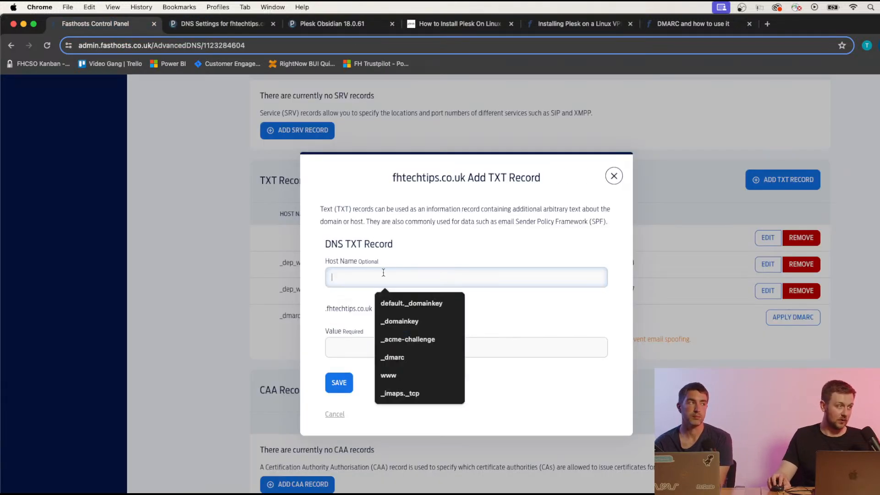
pyautogui.click(411, 303)
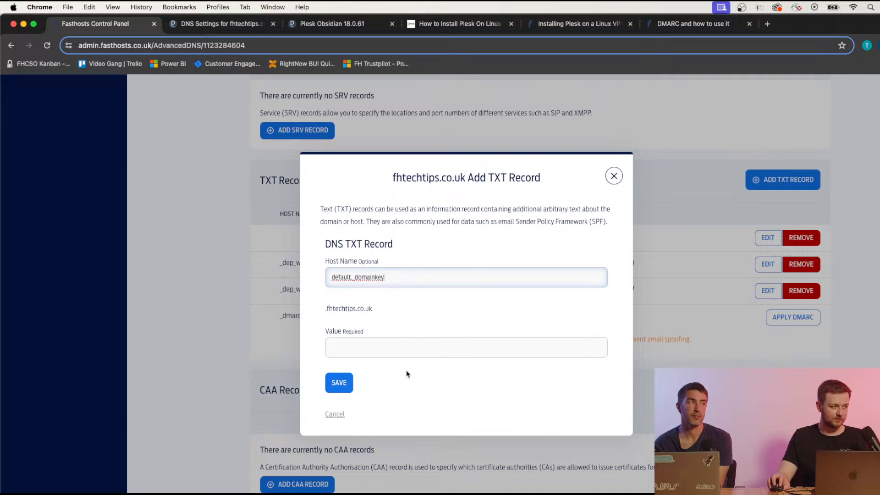
pyautogui.click(381, 347)
# Paste the DKIM key from Plesk as the record value and save it.
pyautogui.click(243, 23)
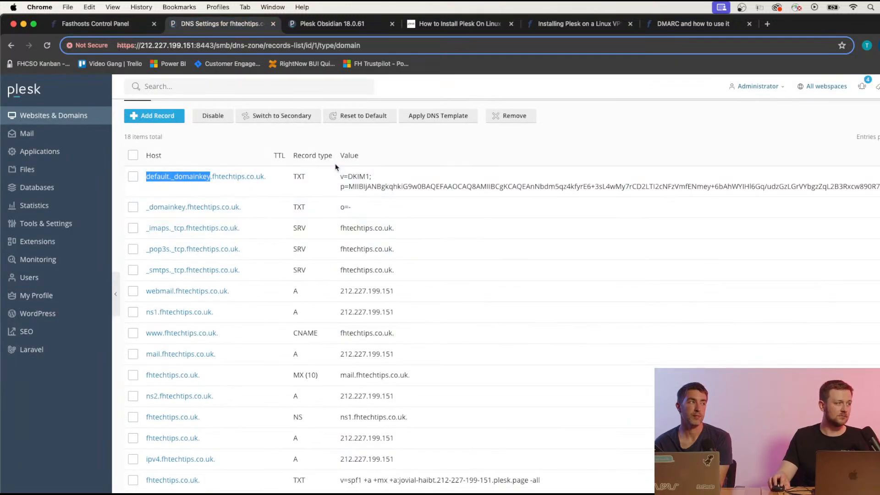
pyautogui.moveTo(340, 177); pyautogui.dragTo(877, 186)
pyautogui.tripleClick(876, 186)
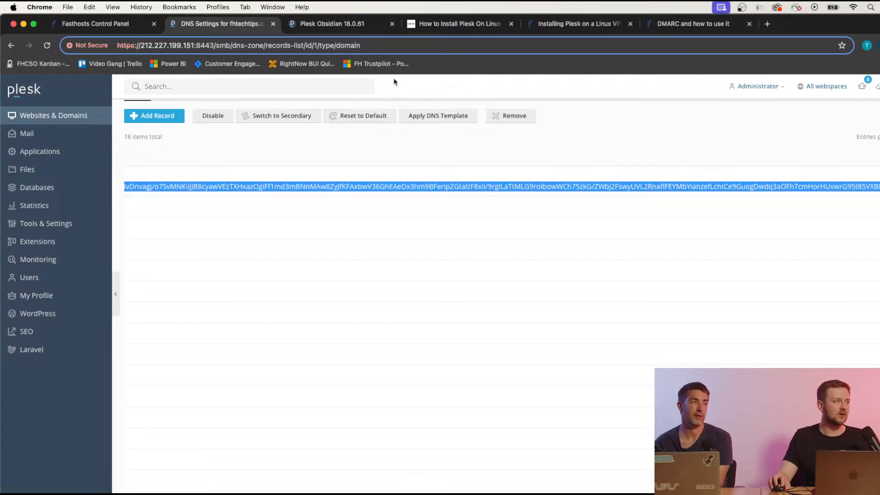
pyautogui.click(135, 29)
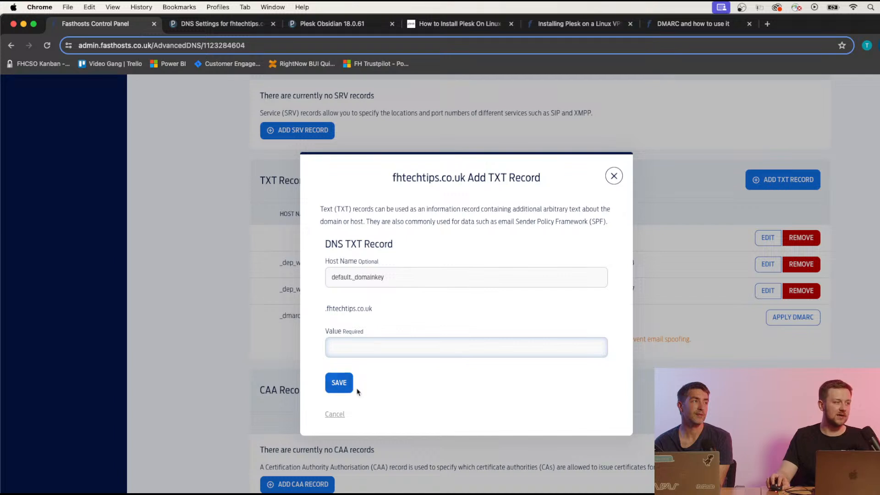
pyautogui.click(385, 347)
pyautogui.press('super+v')
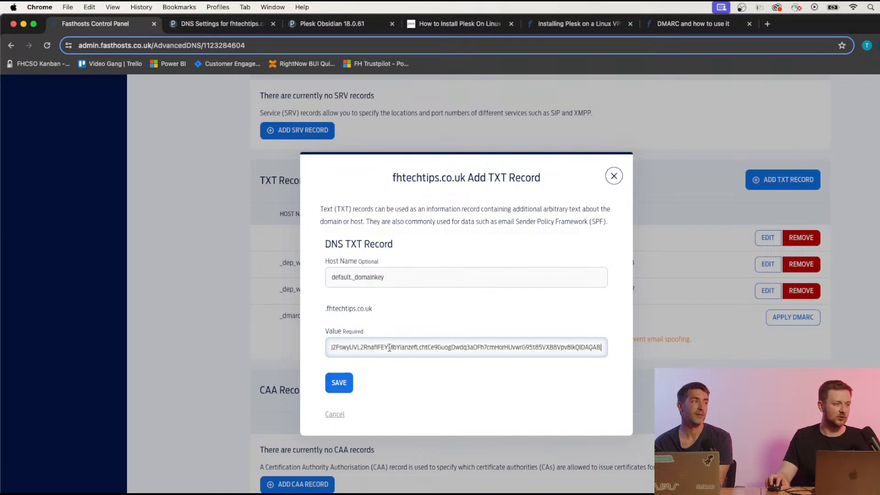
pyautogui.click(342, 385)
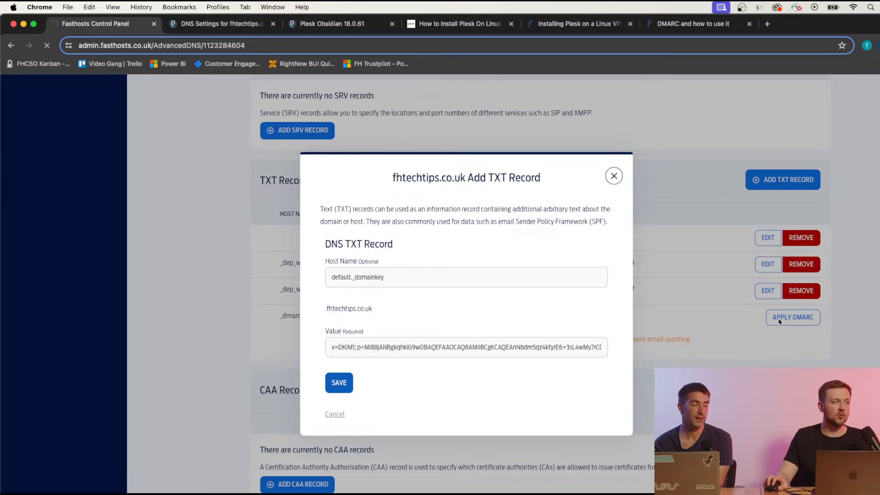
# Scroll the Fasthosts record tables to confirm four TXT records including the new DKIM entry.
pyautogui.scroll(-5, 359, 311)
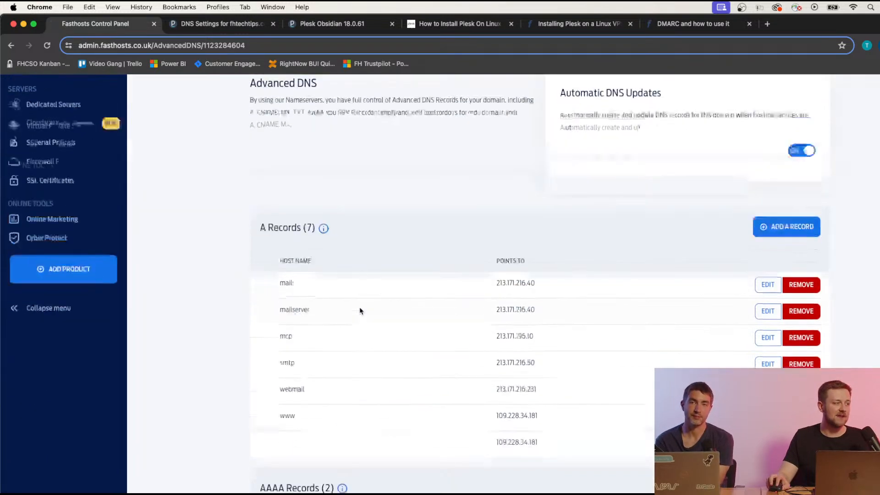
pyautogui.scroll(-5, 360, 310)
pyautogui.scroll(4, 362, 308)
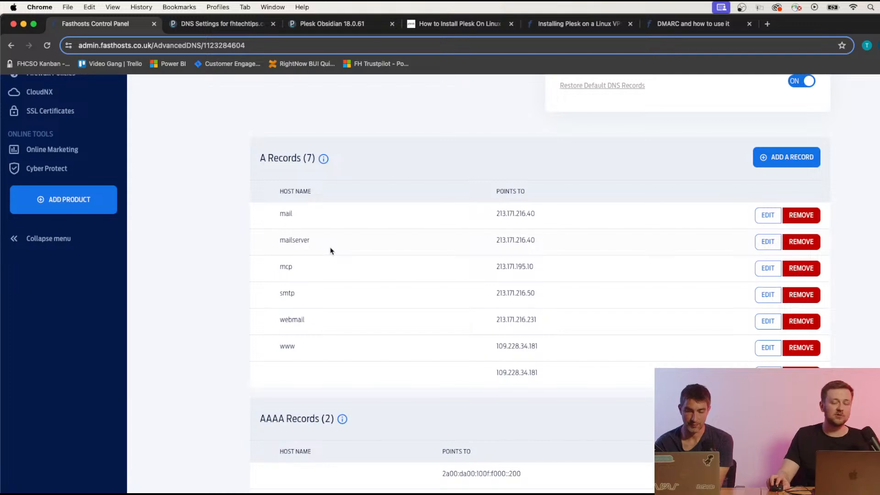
pyautogui.scroll(-5, 339, 257)
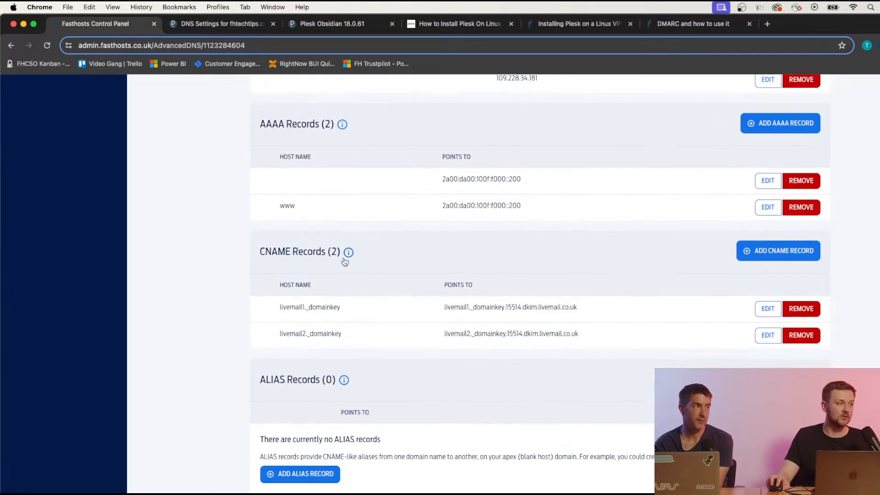
pyautogui.scroll(-3, 343, 260)
pyautogui.scroll(-2, 343, 262)
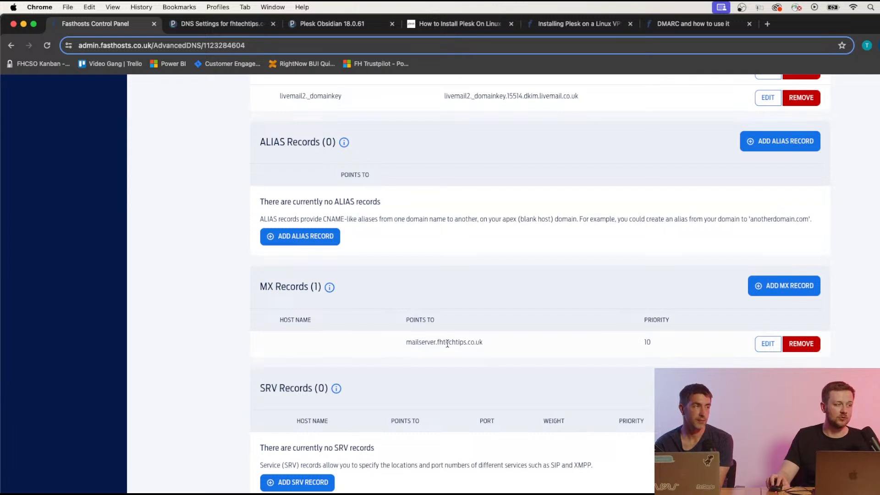
pyautogui.scroll(10, 440, 346)
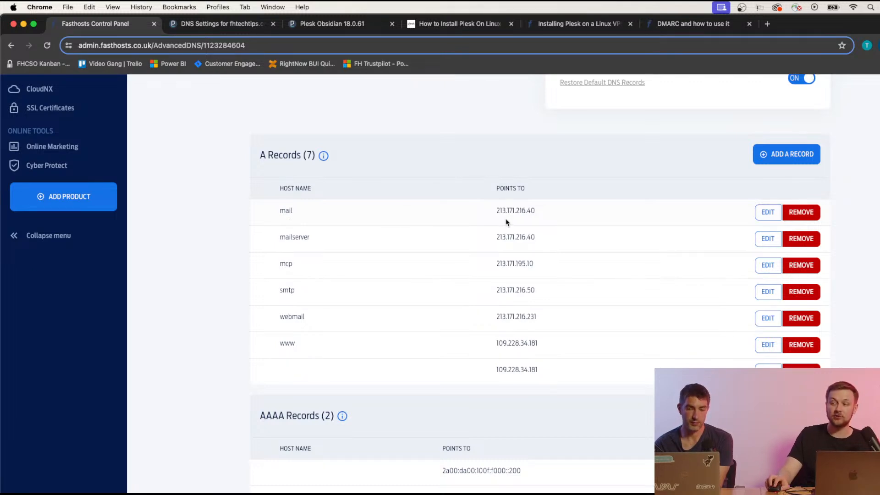
pyautogui.scroll(-10, 505, 223)
pyautogui.scroll(10, 411, 211)
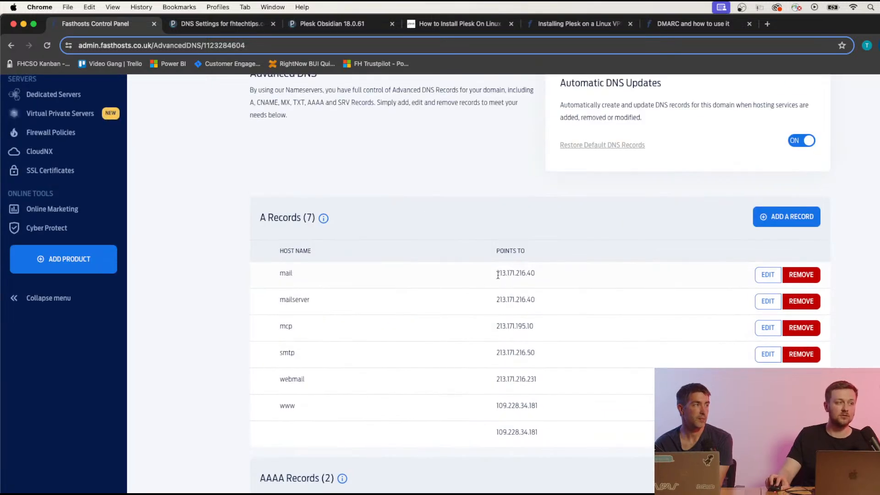
pyautogui.scroll(-10, 543, 279)
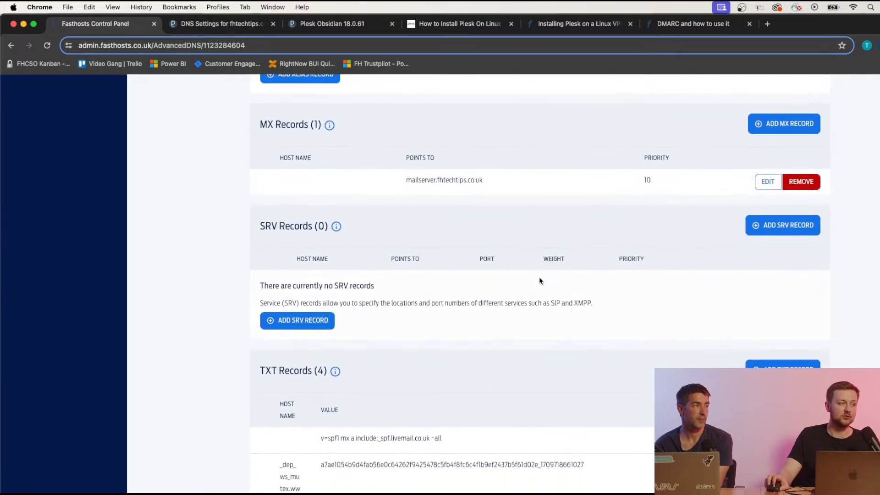
pyautogui.scroll(3, 540, 278)
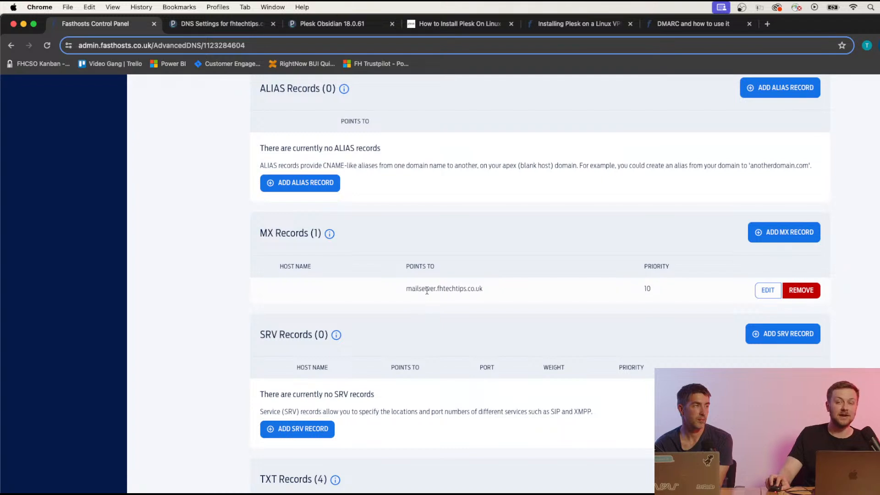
pyautogui.scroll(1, 545, 279)
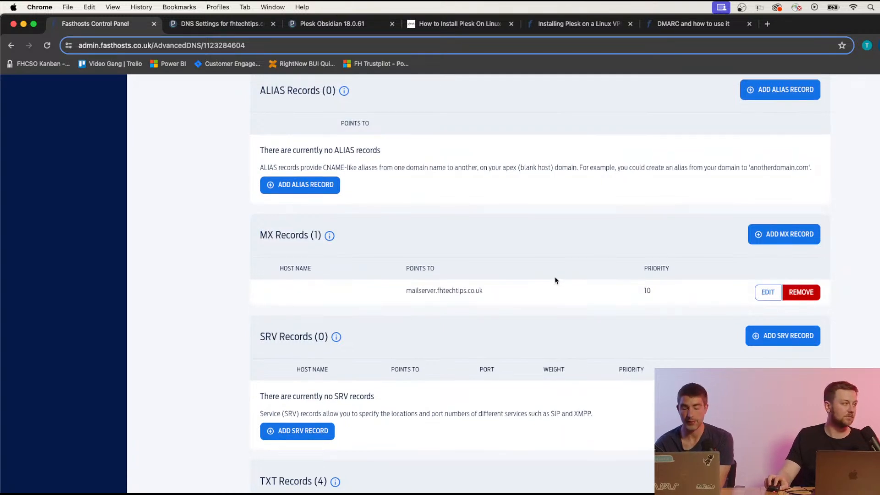
pyautogui.scroll(4, 550, 252)
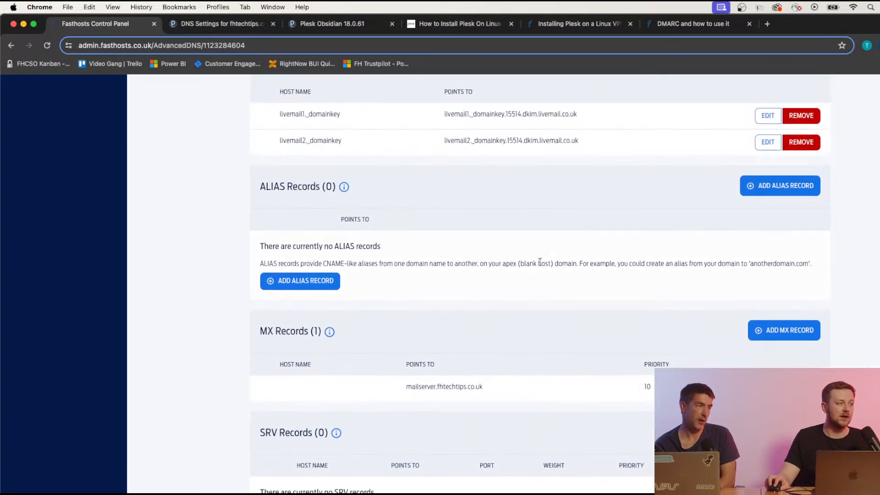
pyautogui.scroll(3, 539, 262)
pyautogui.scroll(12, 541, 265)
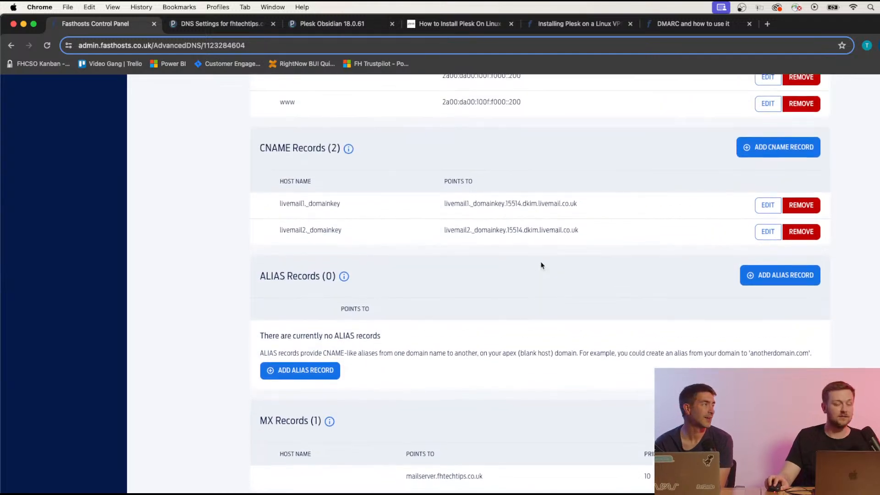
pyautogui.scroll(1, 539, 268)
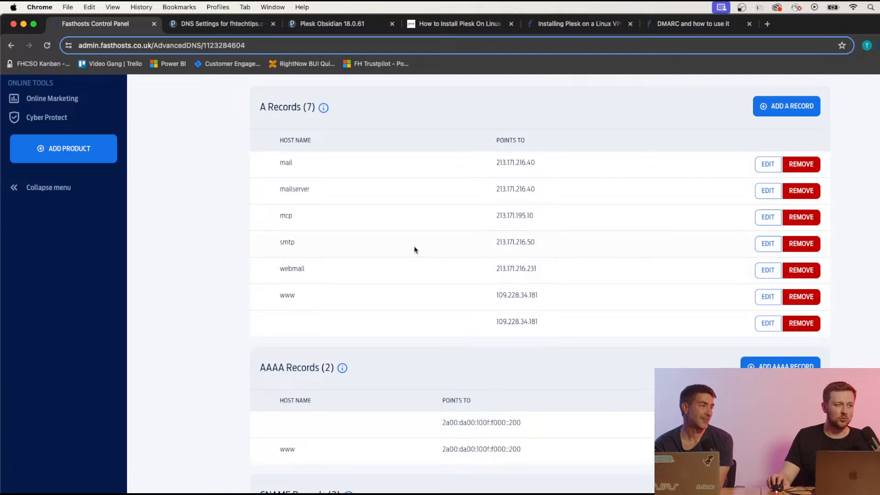
pyautogui.scroll(-20, 450, 255)
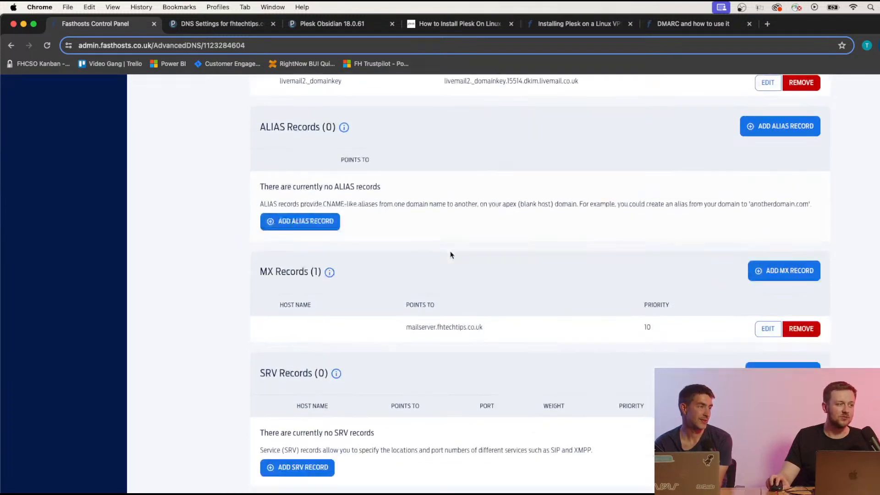
pyautogui.scroll(3, 450, 254)
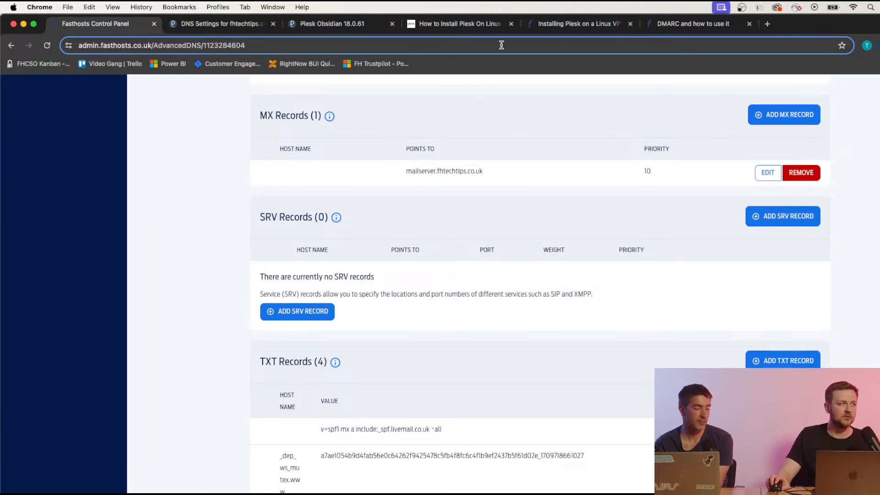
pyautogui.click(223, 25)
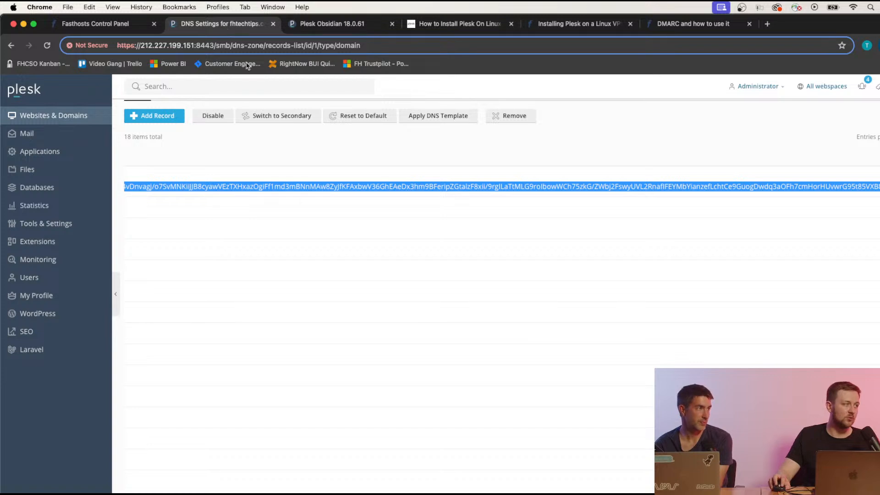
# Open the fhtechtips.co.uk DNS card from Websites & Domains to list its 18 records.
pyautogui.scroll(3, 305, 201)
pyautogui.click(376, 385)
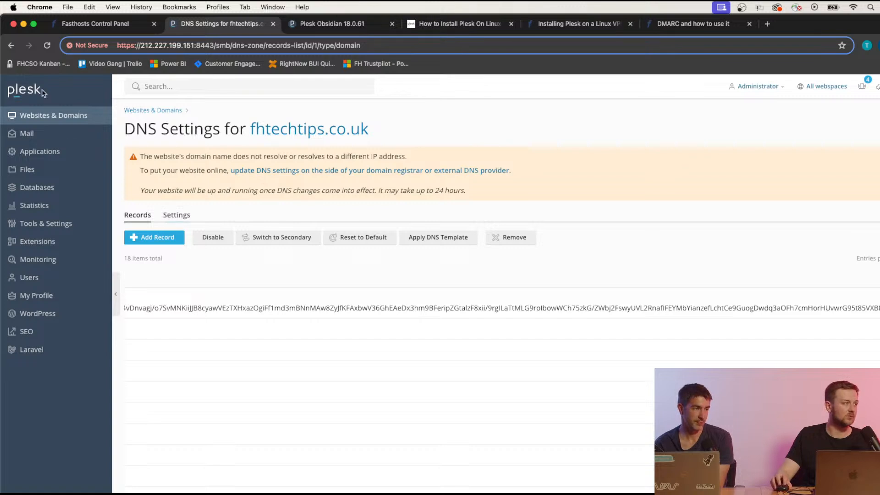
pyautogui.click(40, 119)
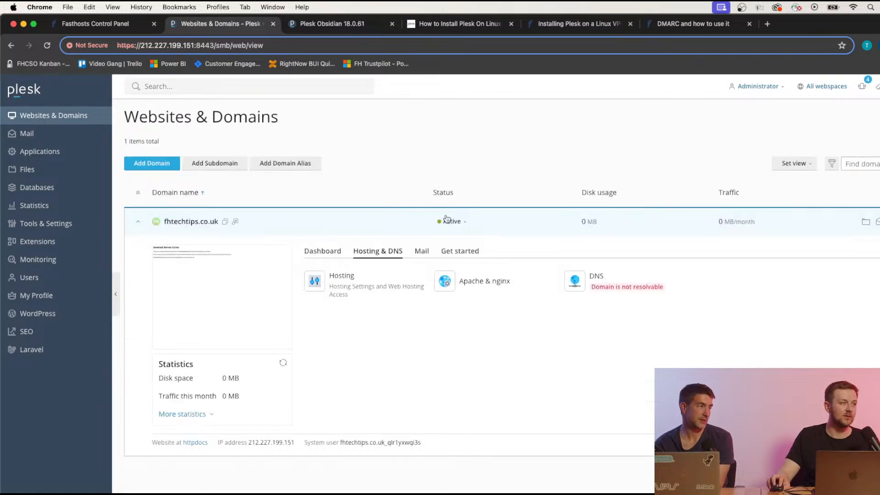
pyautogui.click(598, 281)
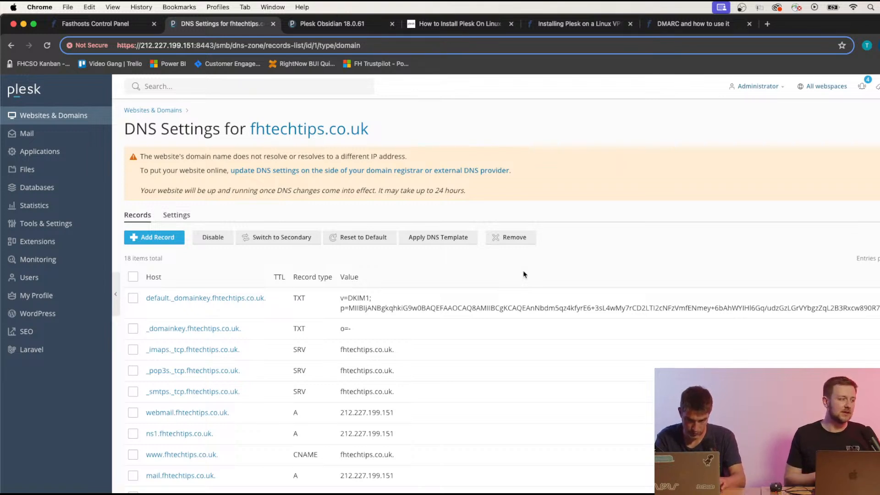
pyautogui.scroll(-5, 442, 367)
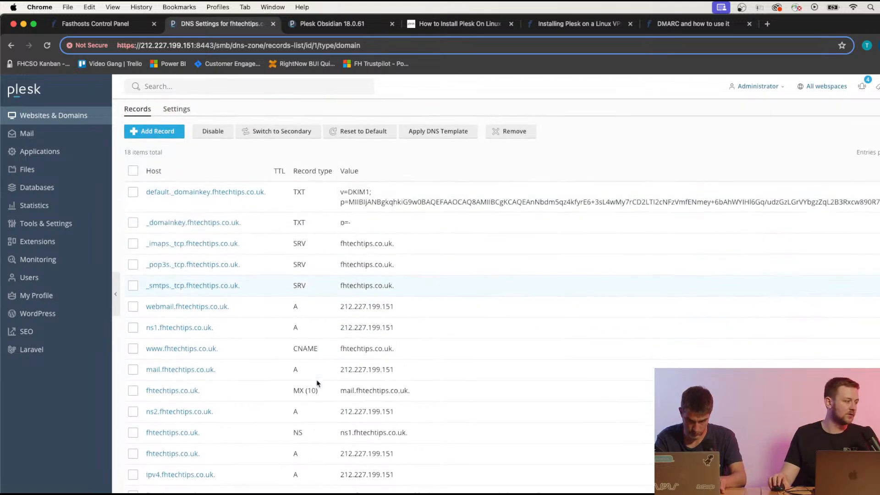
pyautogui.scroll(5, 249, 399)
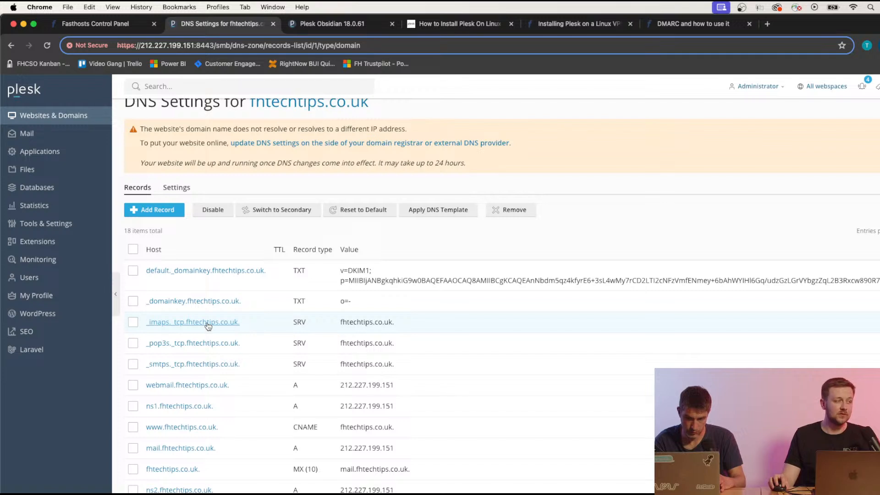
# Check the _pop3s._tcp SRV record (pop3s, tcp, port 995), then return to Fasthosts.
pyautogui.click(226, 347)
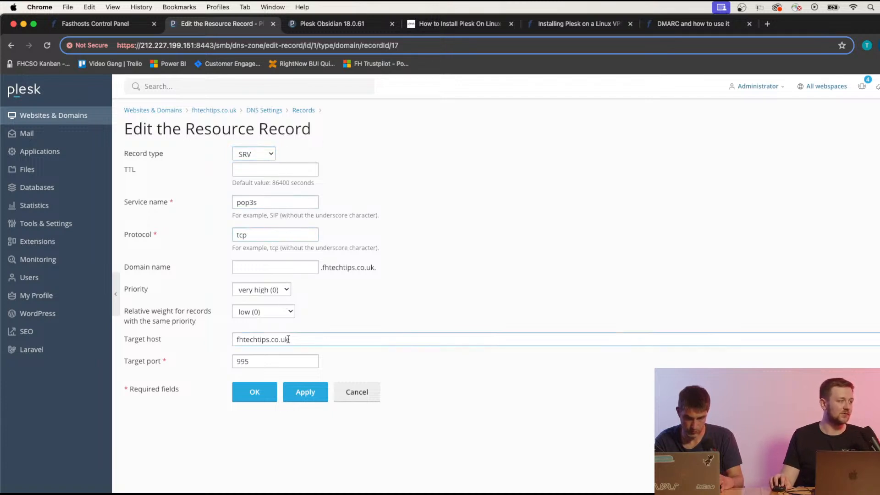
pyautogui.click(137, 28)
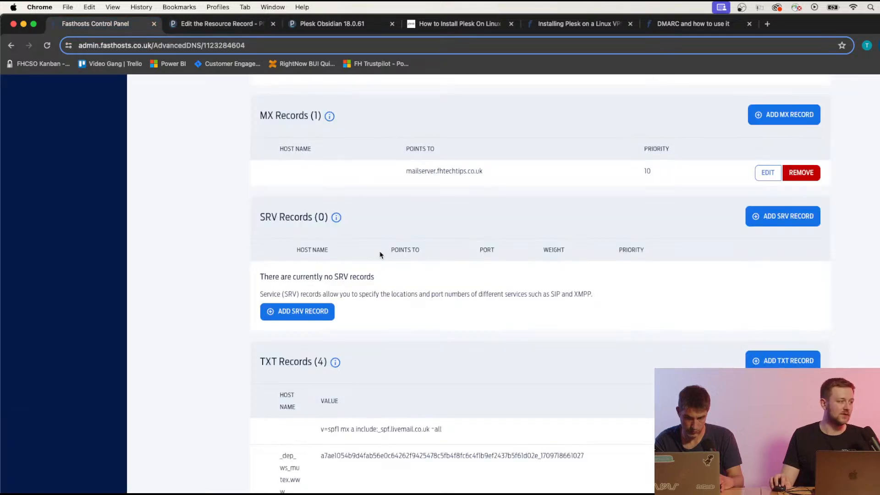
# Open a new SRV record form and look up the pop3s service name in Plesk.
pyautogui.click(314, 320)
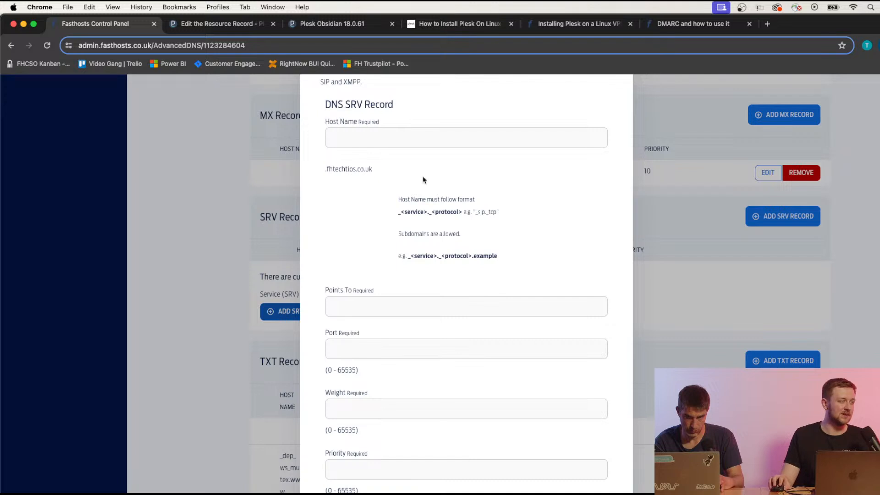
pyautogui.click(236, 28)
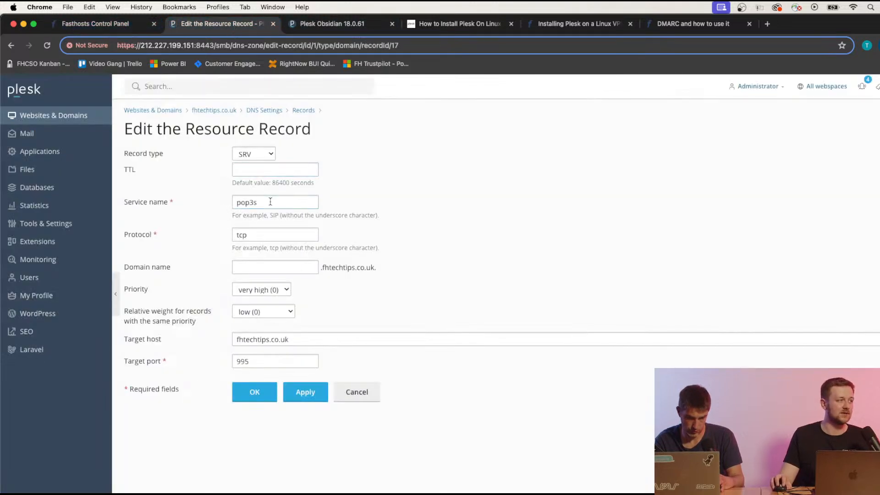
pyautogui.moveTo(269, 202); pyautogui.dragTo(221, 200)
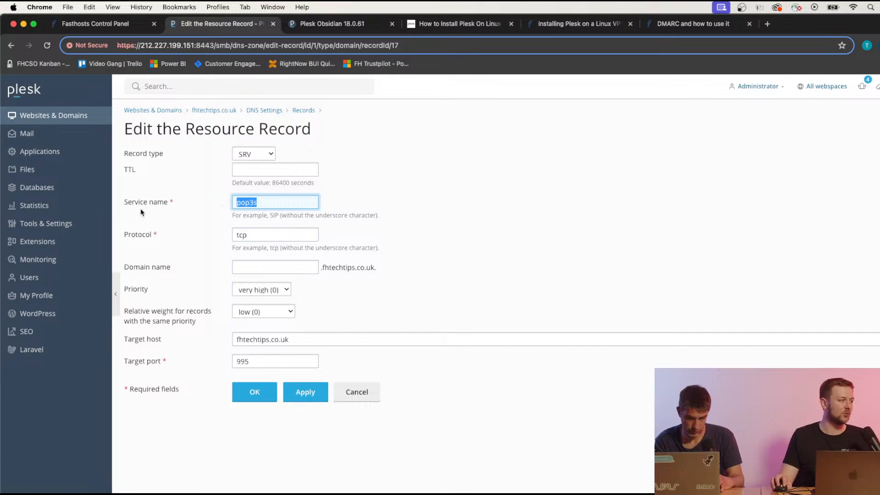
pyautogui.click(123, 25)
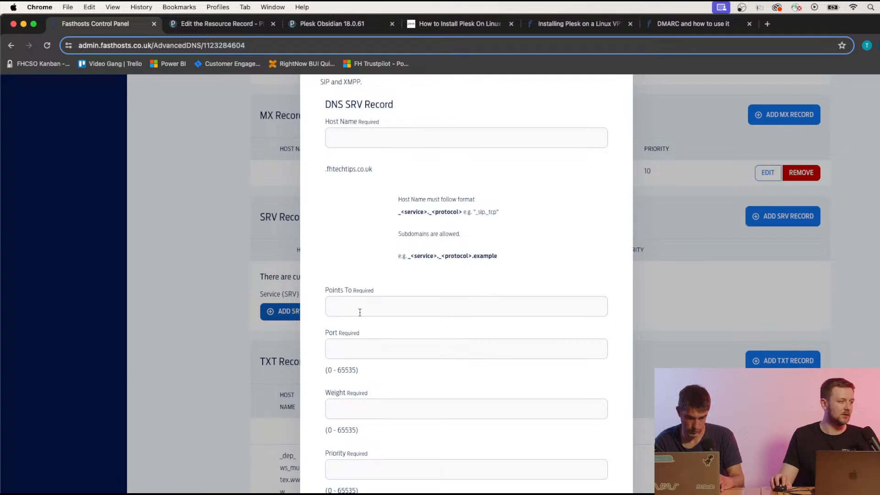
pyautogui.click(371, 131)
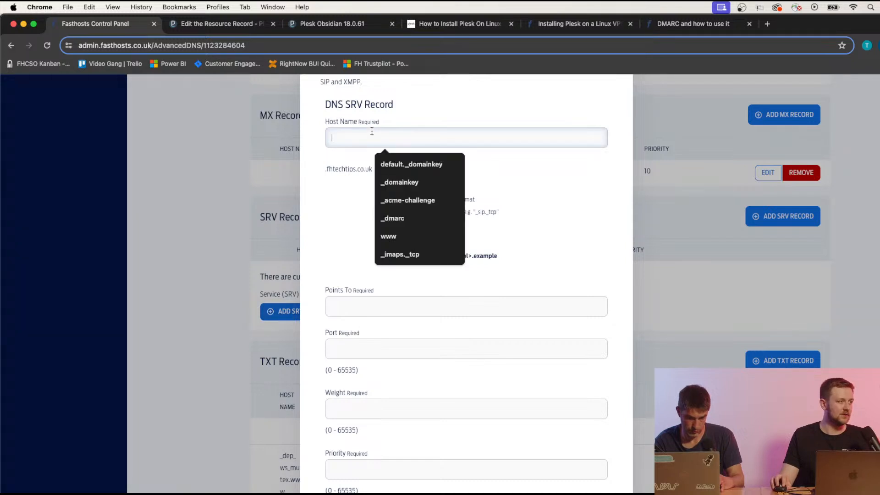
pyautogui.click(350, 208)
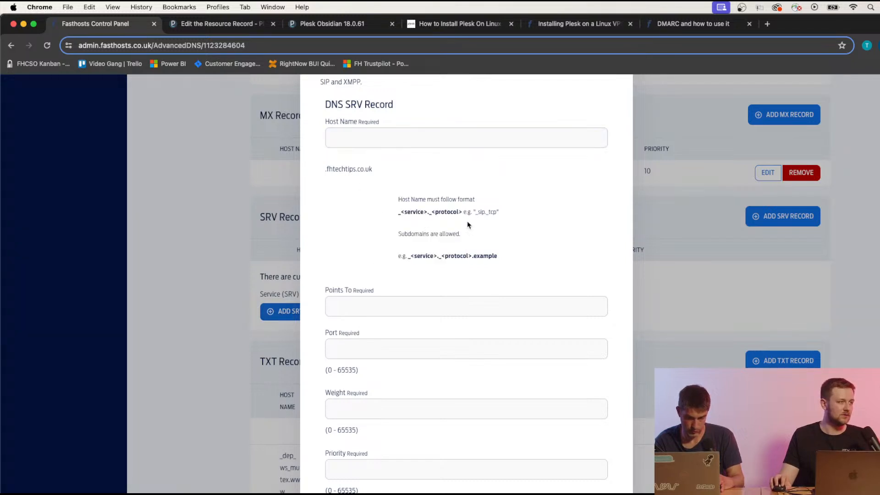
# Enter pop3s_ as the host name after checking the tcp protocol in Plesk.
pyautogui.click(220, 24)
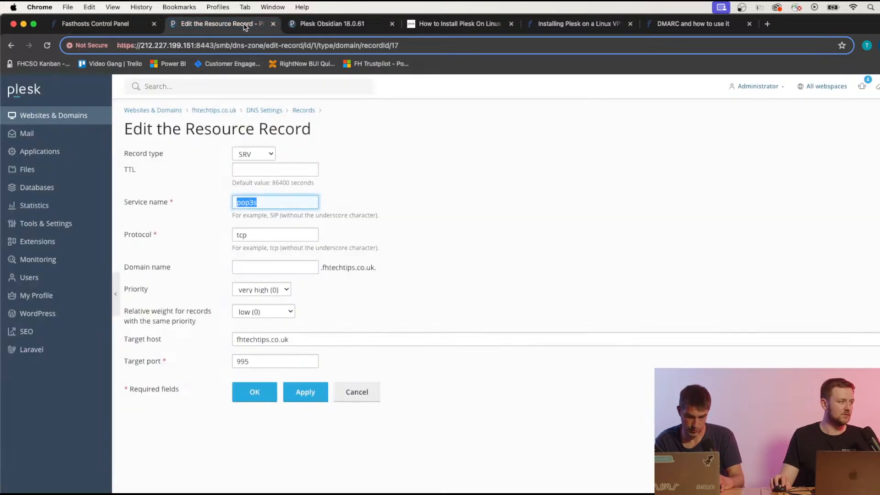
pyautogui.click(123, 26)
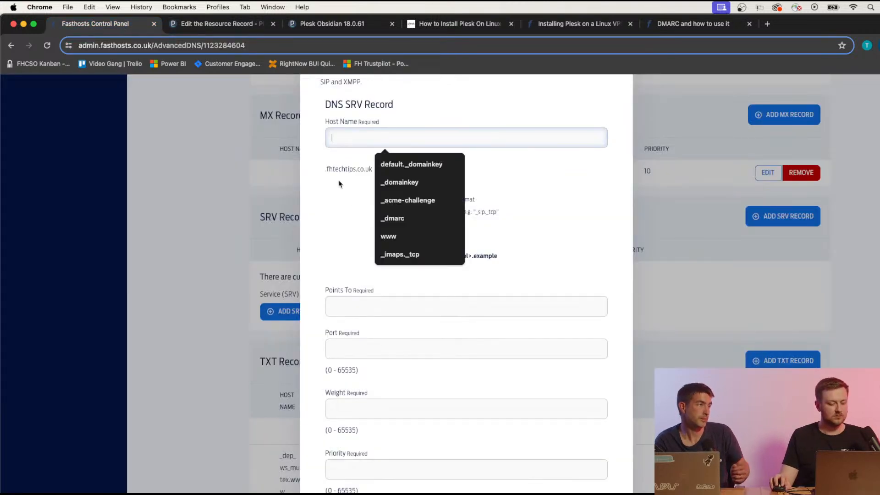
pyautogui.write('pop3s')
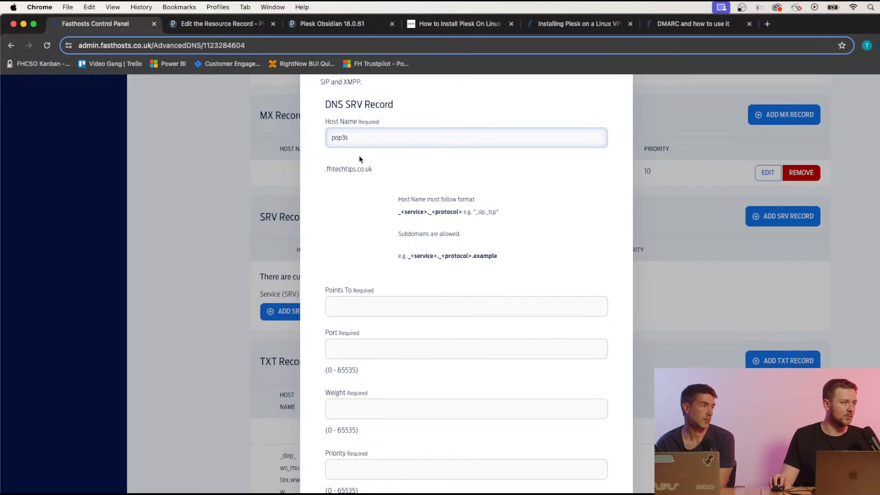
pyautogui.click(232, 26)
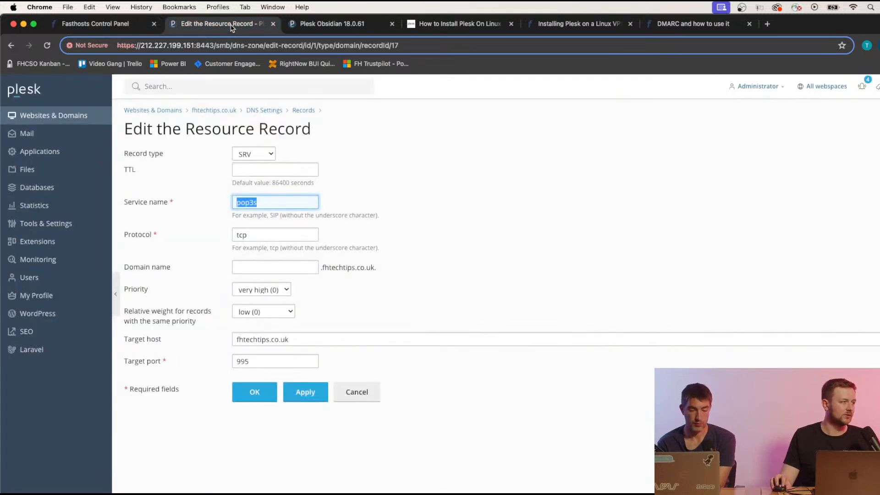
pyautogui.press('Tab')
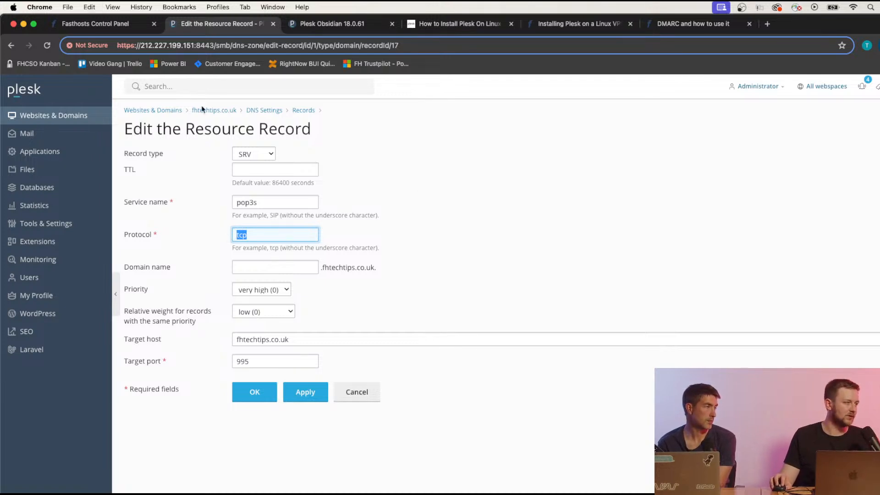
pyautogui.click(125, 24)
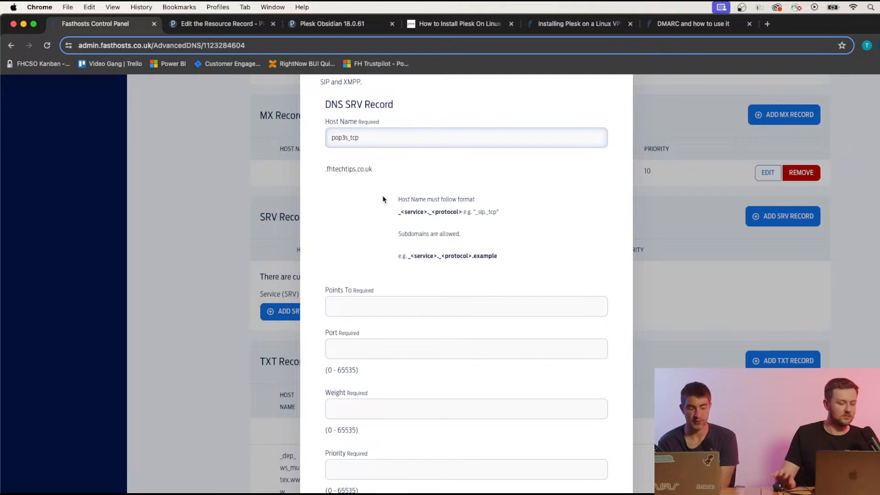
pyautogui.write('_')
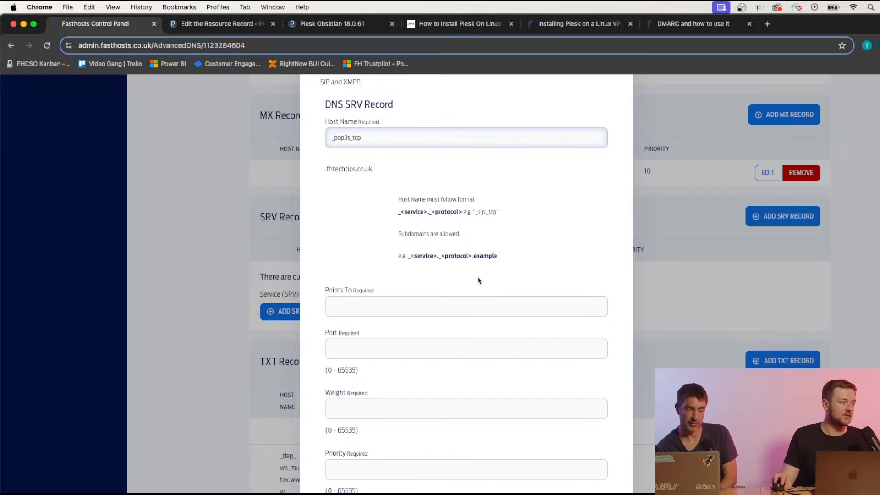
# Try the Points To and Weight fields, then close the SRV form without saving.
pyautogui.click(435, 187)
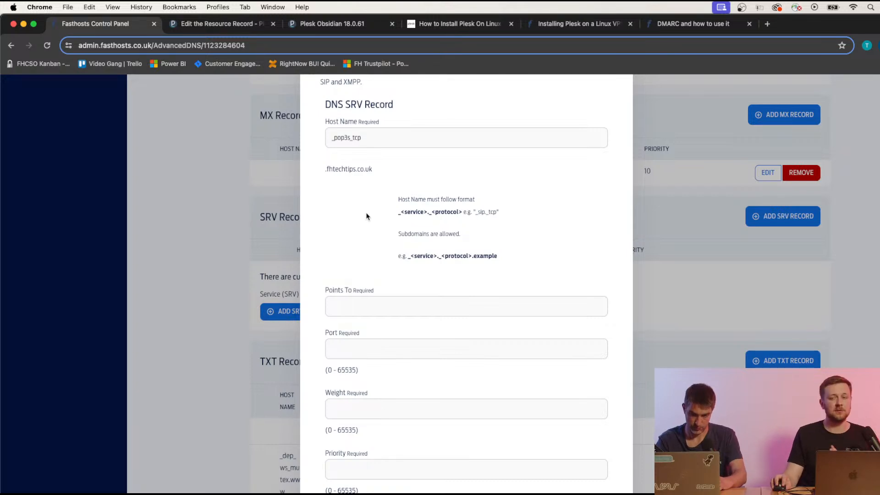
pyautogui.scroll(-3, 380, 216)
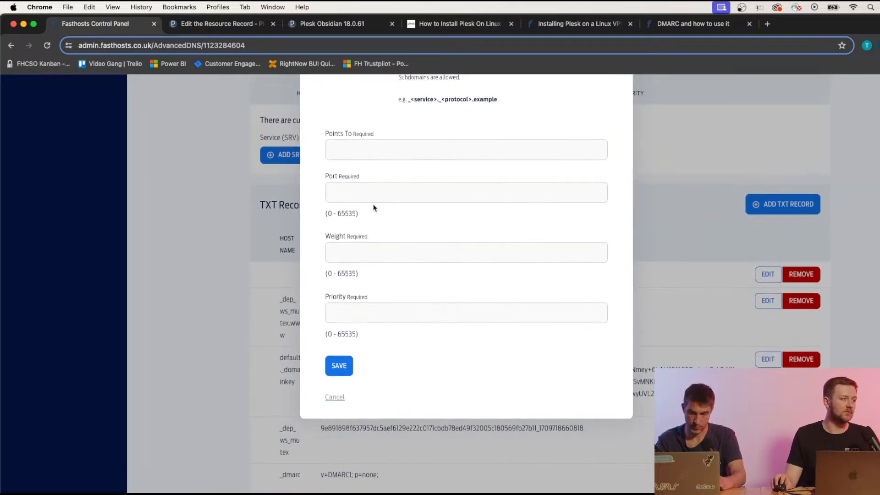
pyautogui.scroll(4, 362, 229)
pyautogui.click(369, 317)
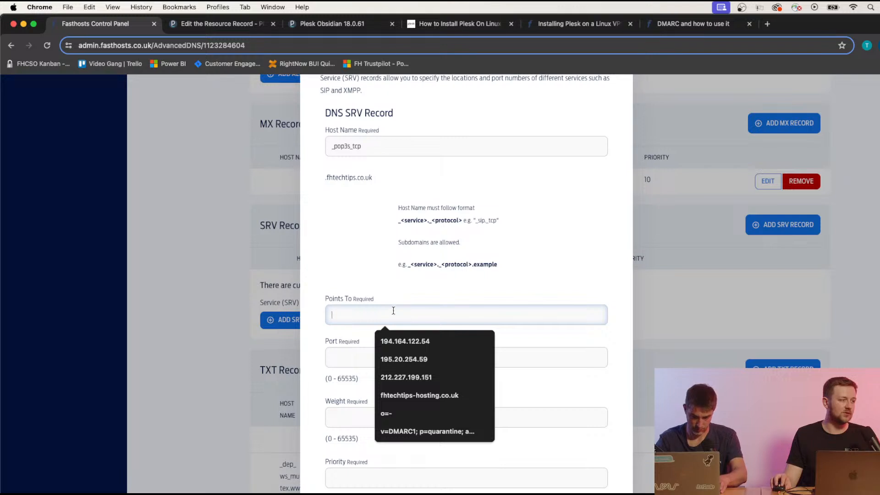
pyautogui.click(349, 288)
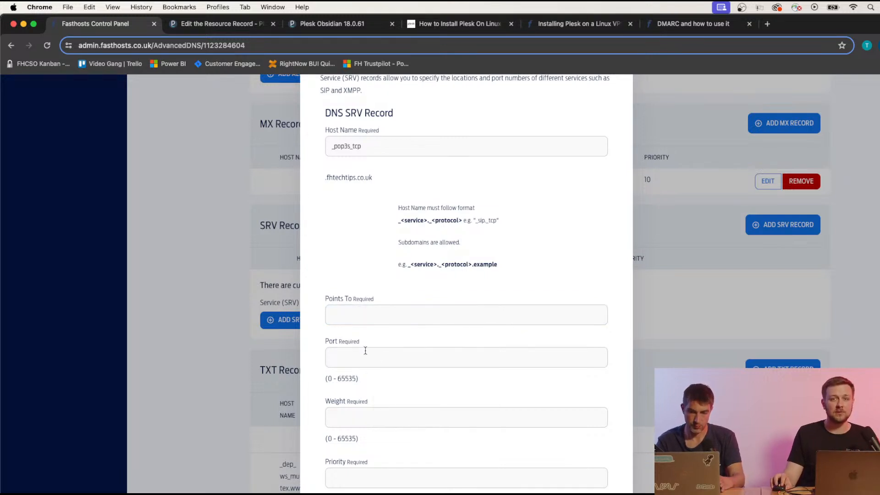
pyautogui.scroll(-5, 371, 373)
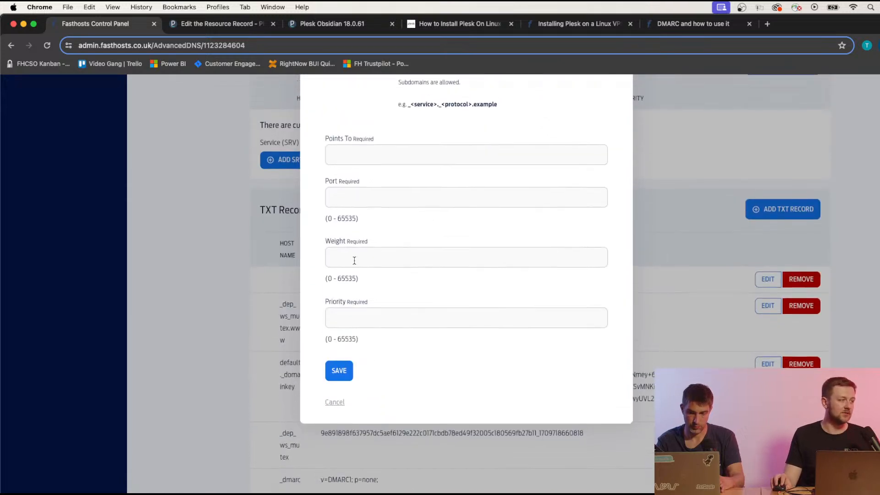
pyautogui.click(355, 259)
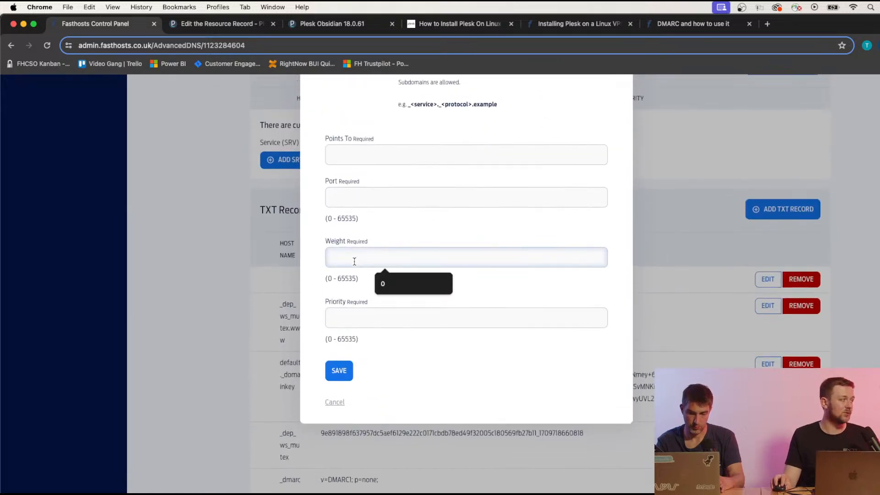
pyautogui.click(313, 270)
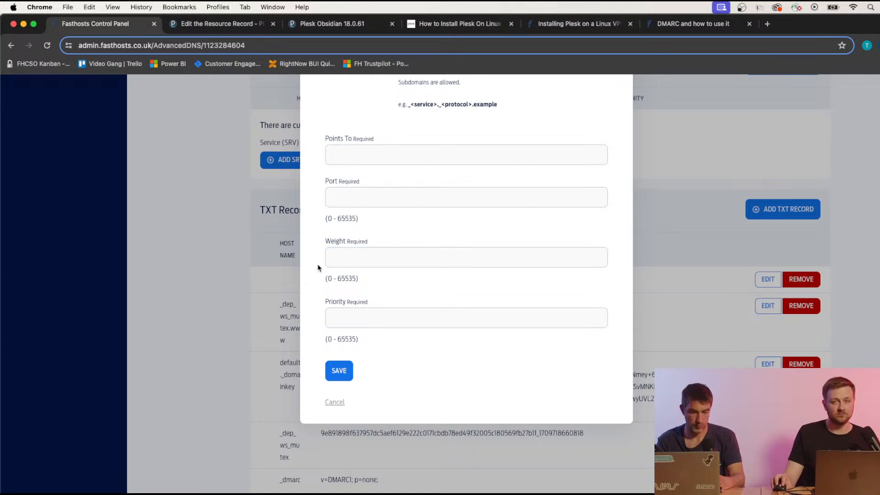
pyautogui.scroll(3, 375, 359)
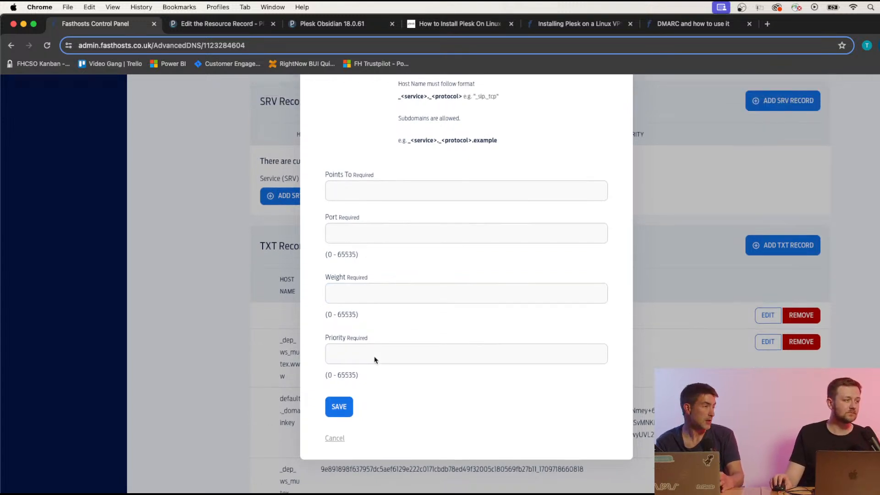
pyautogui.scroll(6, 376, 351)
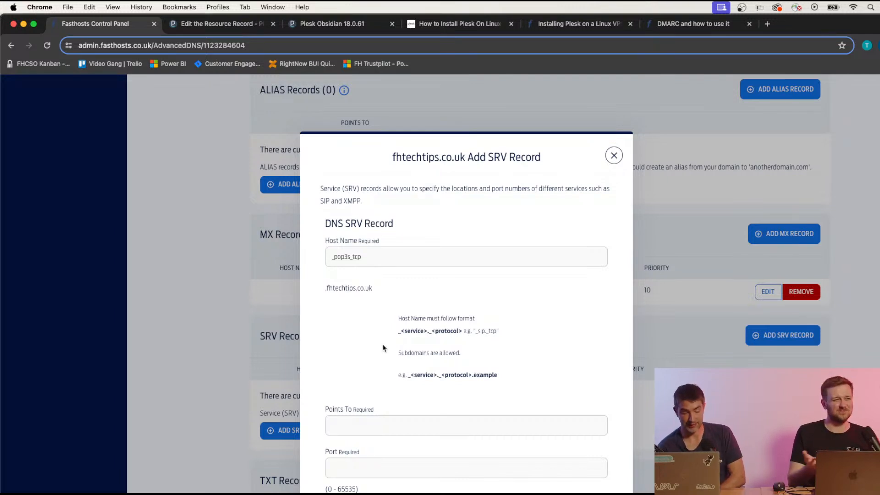
pyautogui.click(609, 158)
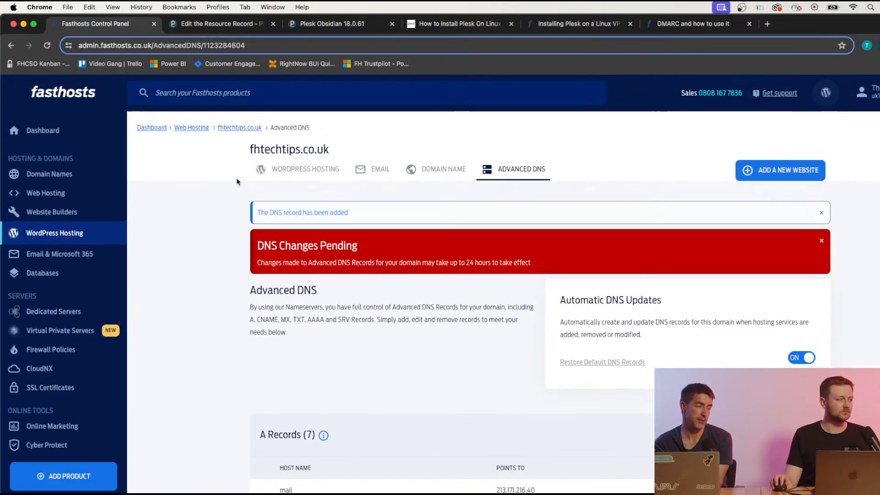
pyautogui.scroll(-7, 237, 182)
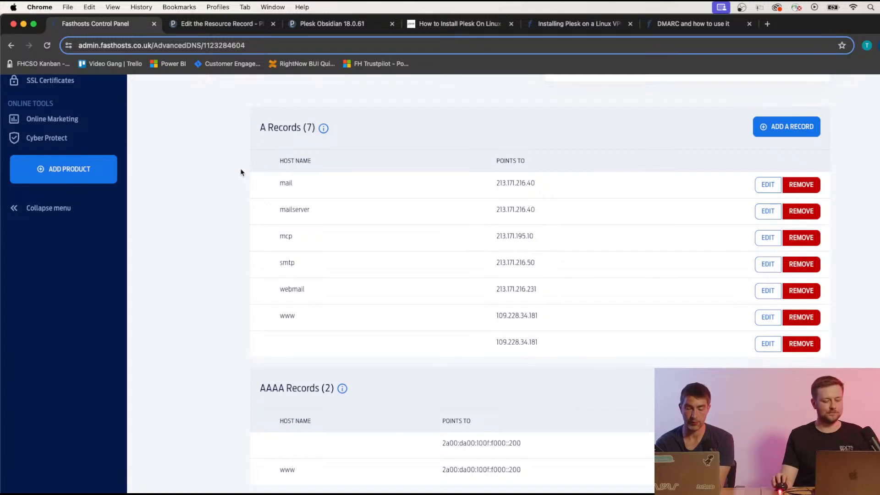
# Return to the Plesk DNS list and highlight the DMARC, SPF and webmail record values.
pyautogui.click(201, 25)
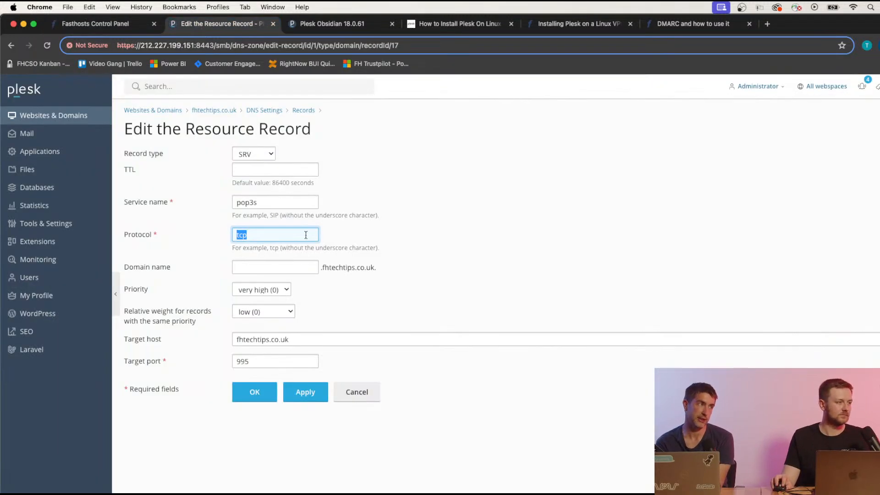
pyautogui.click(254, 111)
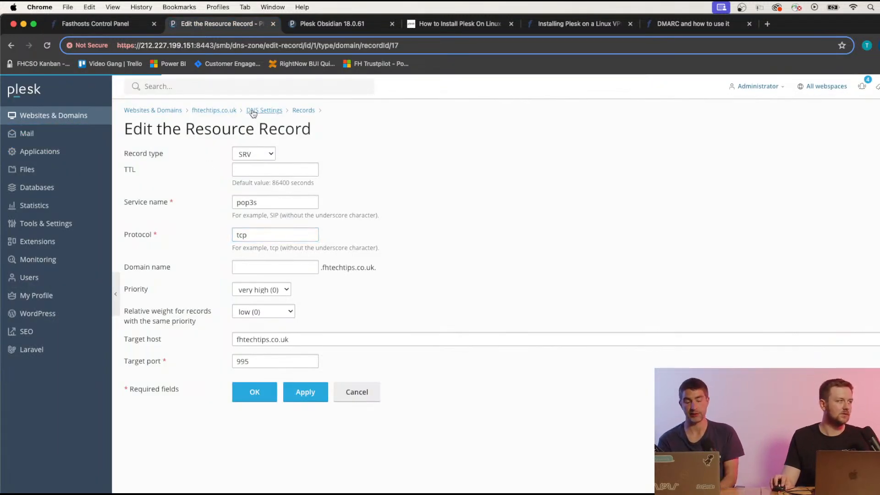
pyautogui.scroll(-4, 311, 364)
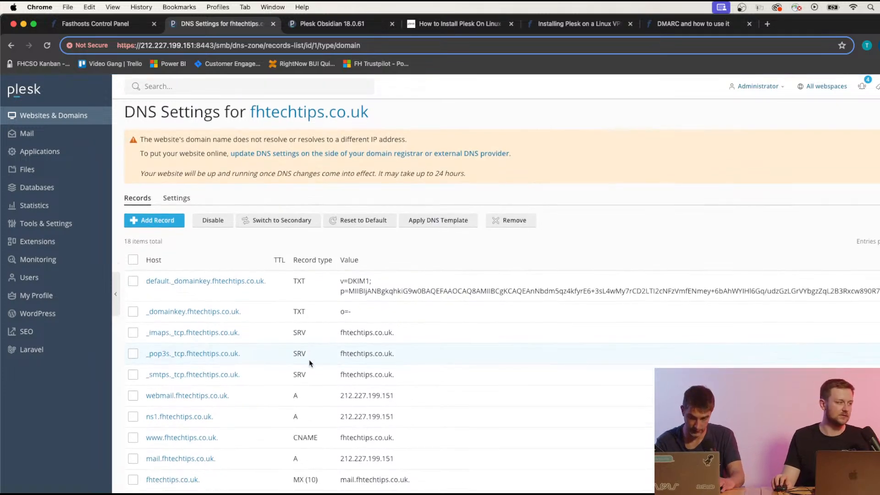
pyautogui.scroll(2, 313, 364)
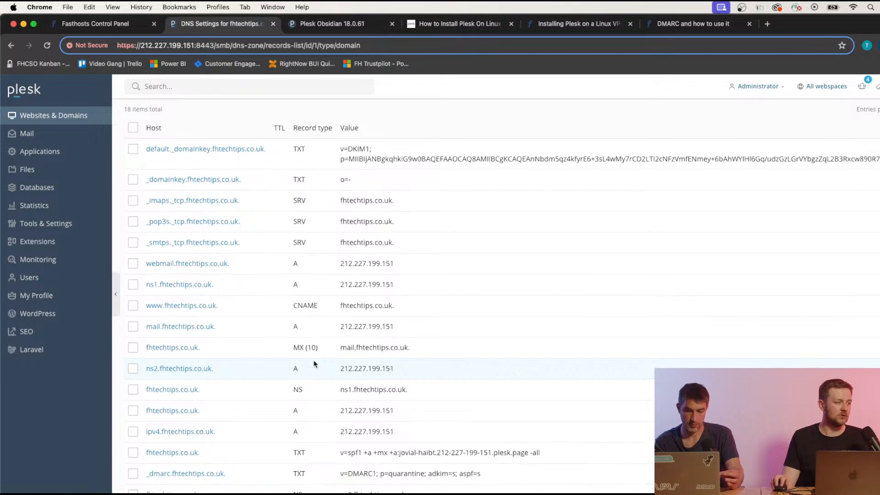
pyautogui.moveTo(339, 475); pyautogui.dragTo(484, 476)
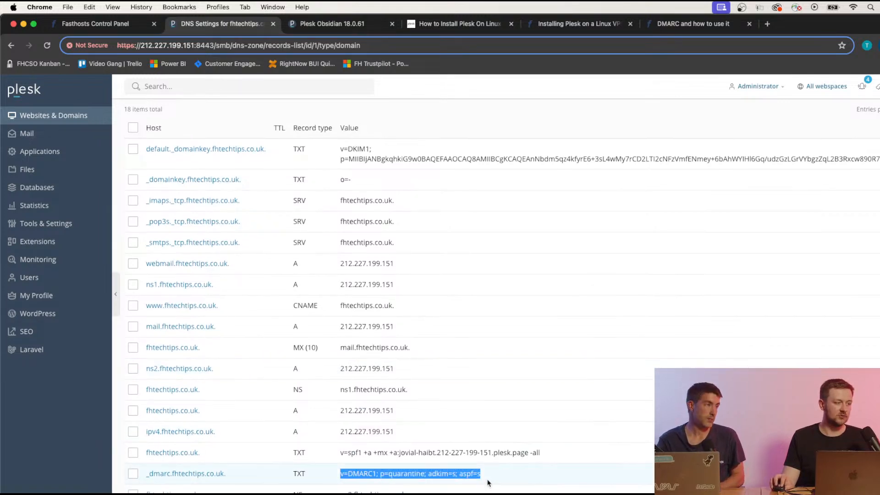
pyautogui.click(579, 422)
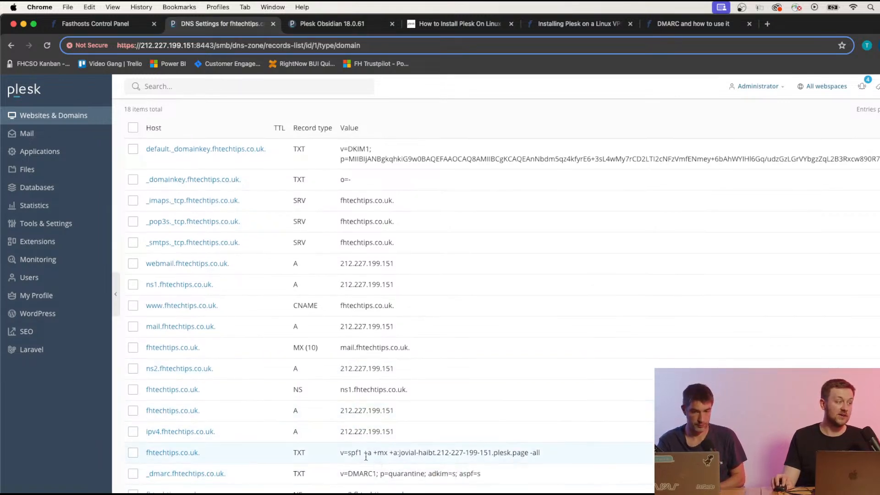
pyautogui.moveTo(340, 455); pyautogui.dragTo(550, 459)
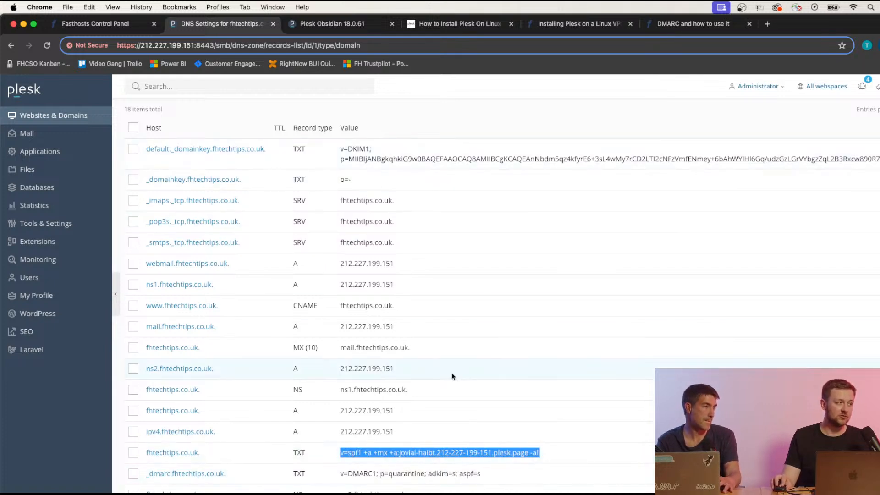
pyautogui.scroll(-3, 449, 378)
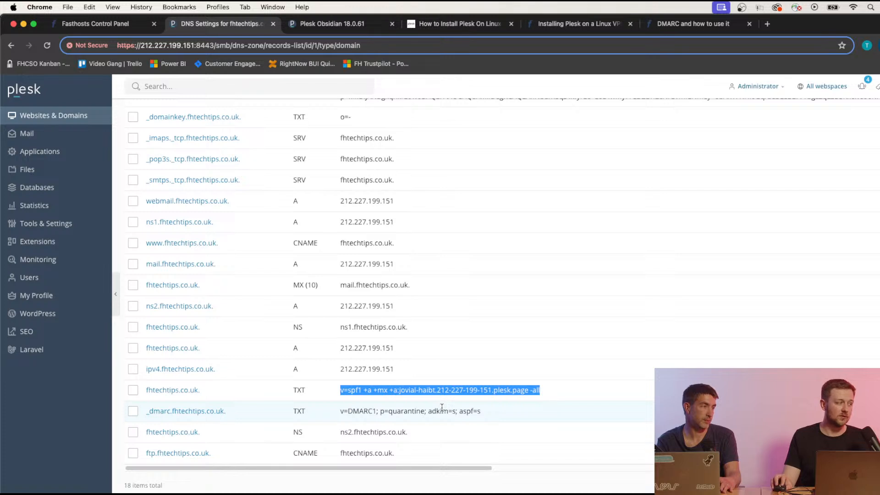
pyautogui.scroll(4, 453, 380)
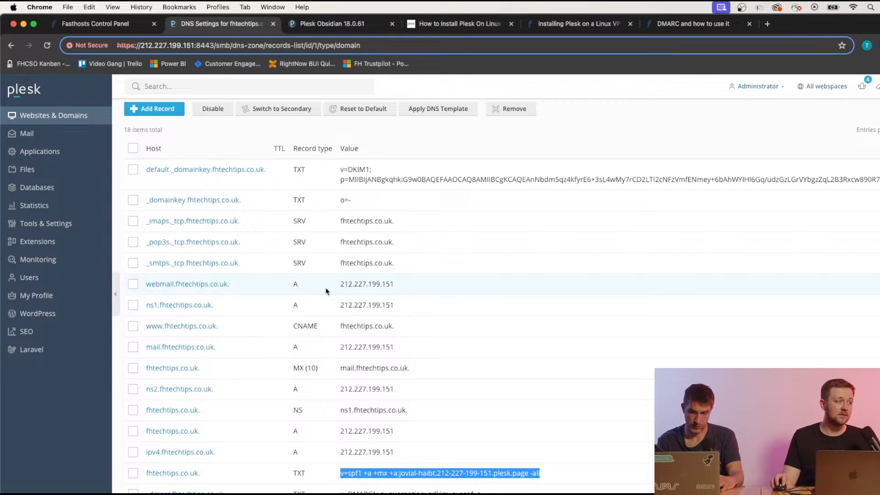
pyautogui.moveTo(338, 284); pyautogui.dragTo(398, 286)
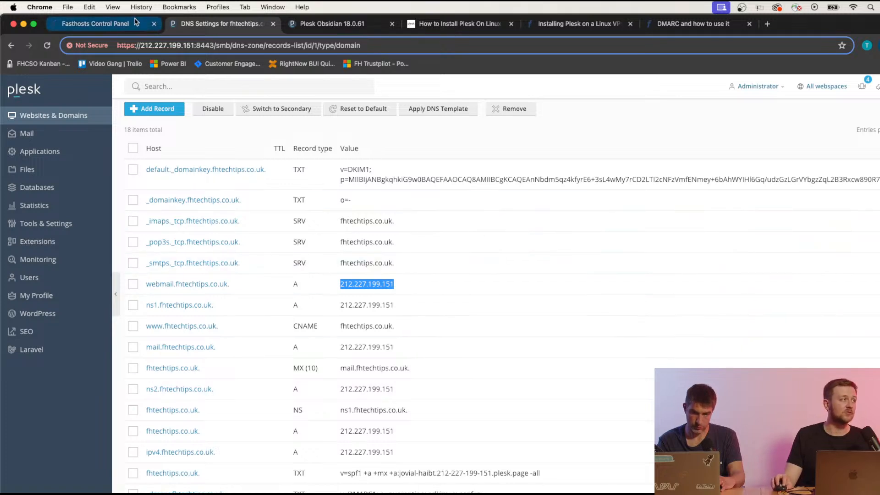
# Compare with the Fasthosts A records, then copy the domain A record IP 212.227.199.151.
pyautogui.click(101, 24)
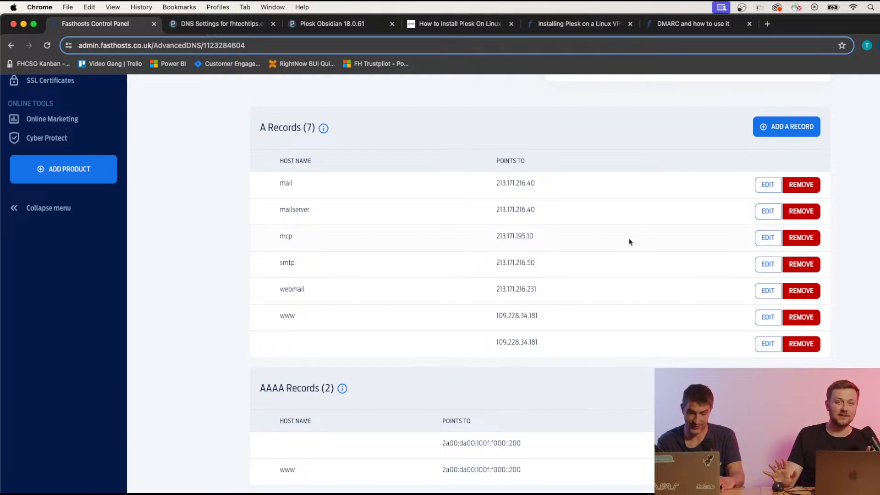
pyautogui.click(233, 33)
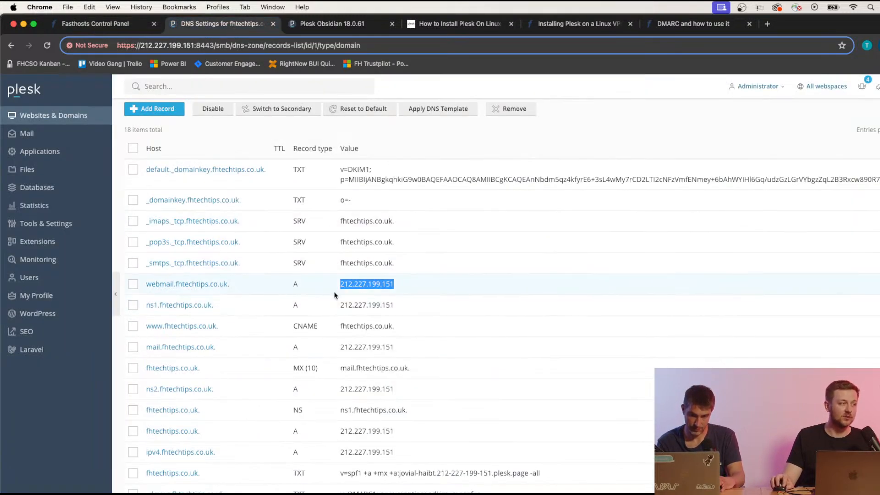
pyautogui.scroll(-1, 418, 288)
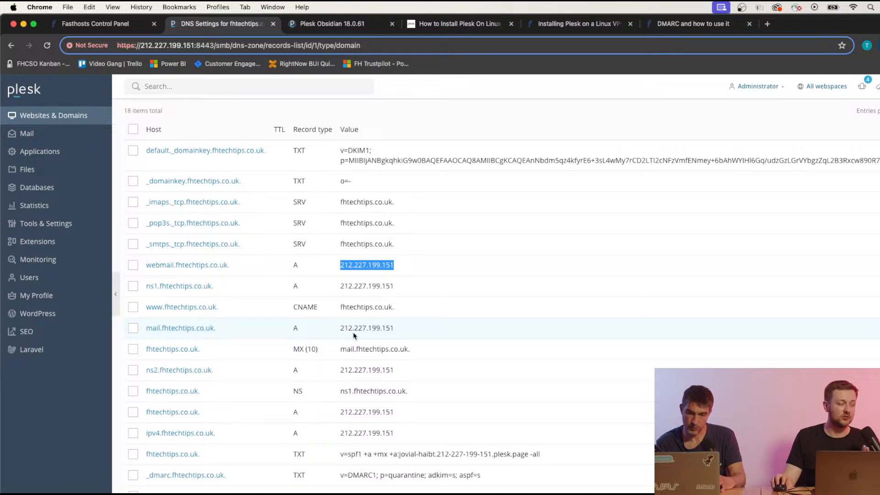
pyautogui.scroll(-3, 344, 331)
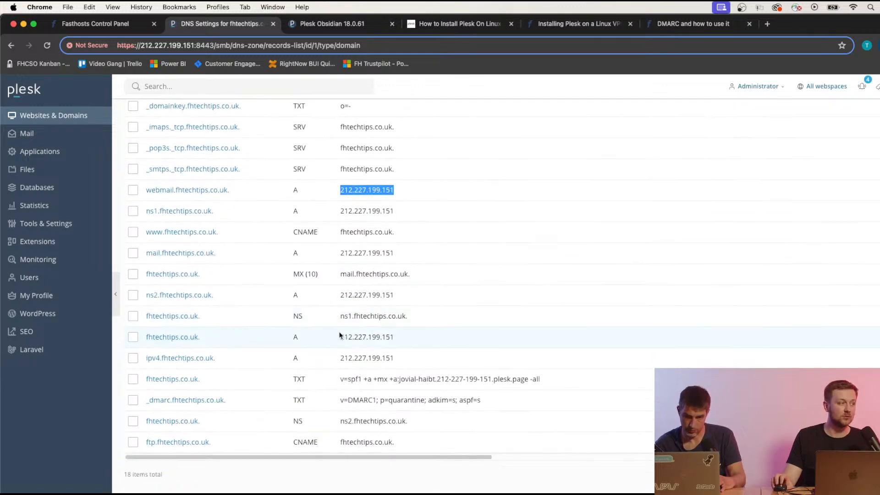
pyautogui.scroll(5, 347, 324)
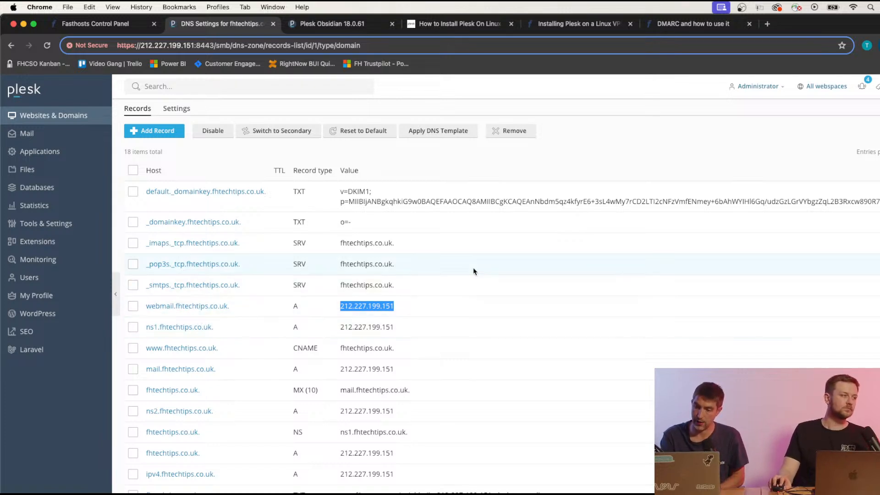
pyautogui.click(410, 180)
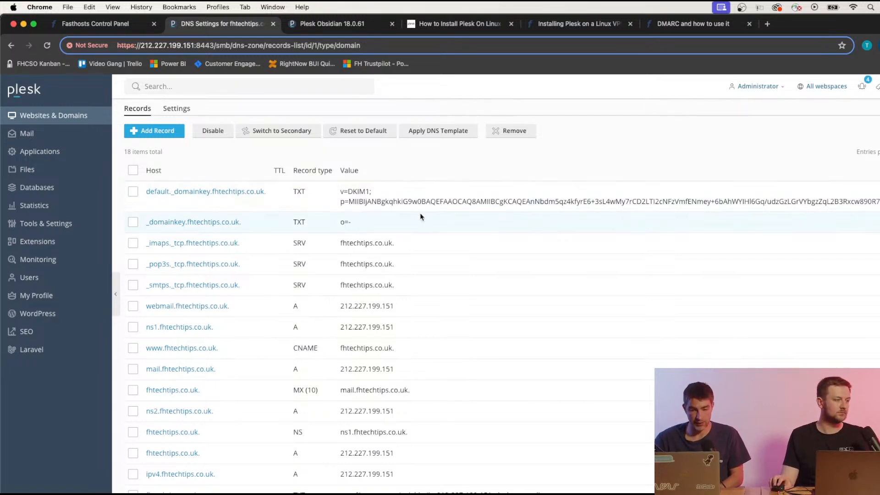
pyautogui.scroll(-1, 422, 216)
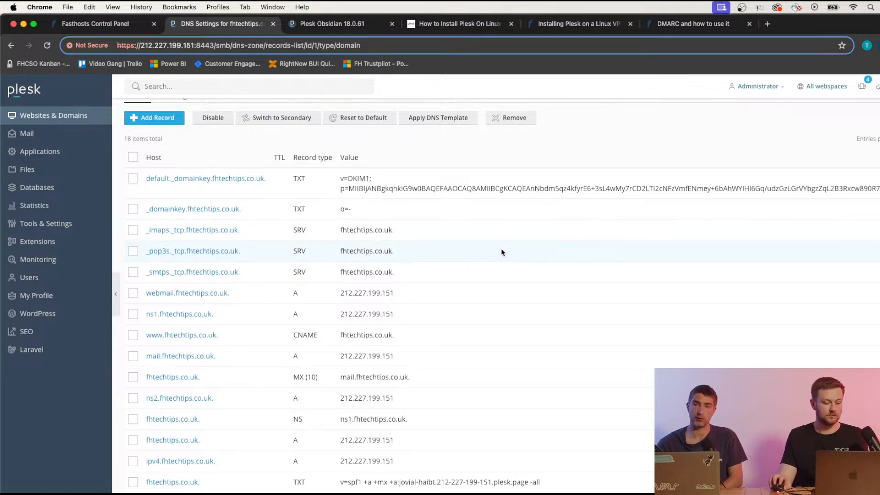
pyautogui.scroll(-5, 455, 288)
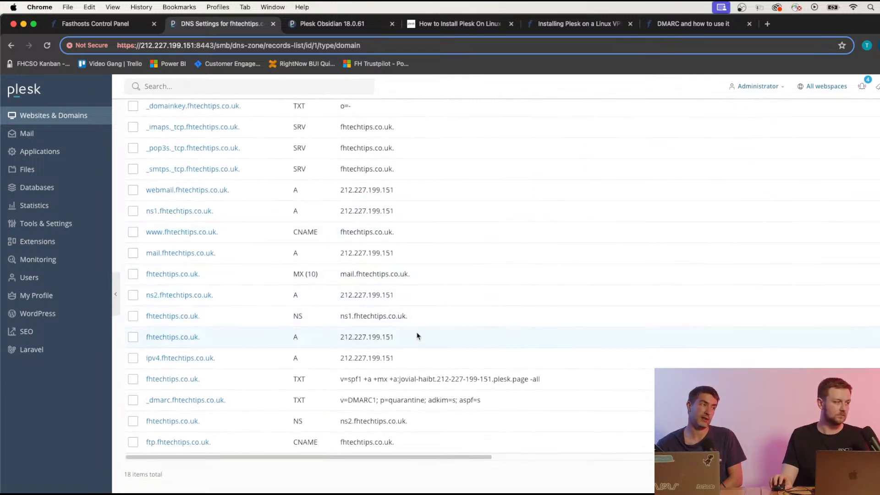
pyautogui.moveTo(415, 339); pyautogui.dragTo(331, 342)
pyautogui.press('super+c')
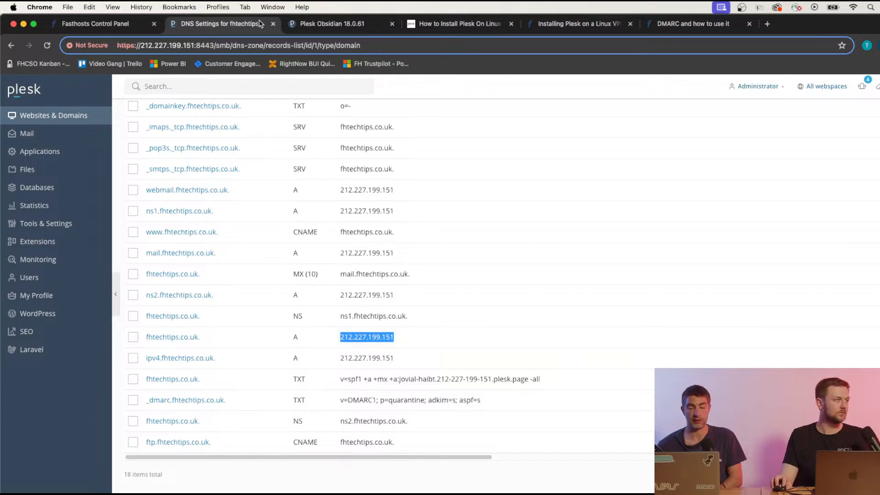
# Point the root fhtechtips.co.uk A record at 212.227.199.151 instead of 109.228.34.181.
pyautogui.click(110, 27)
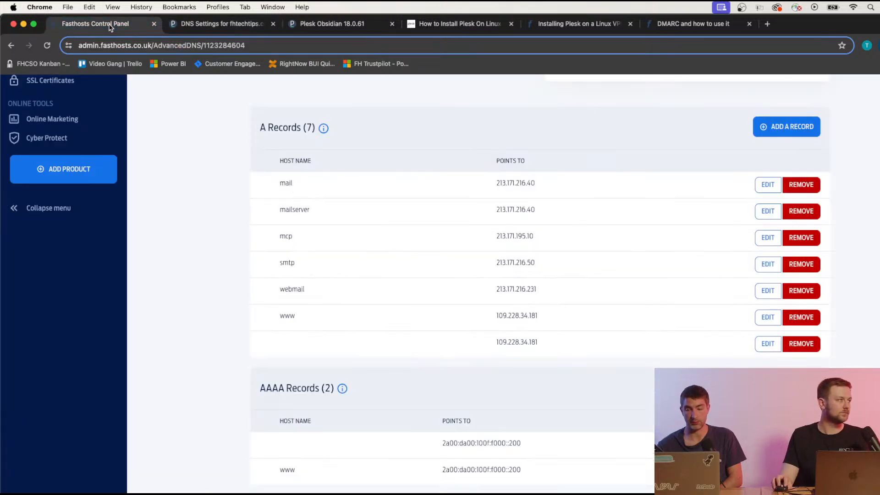
pyautogui.click(767, 344)
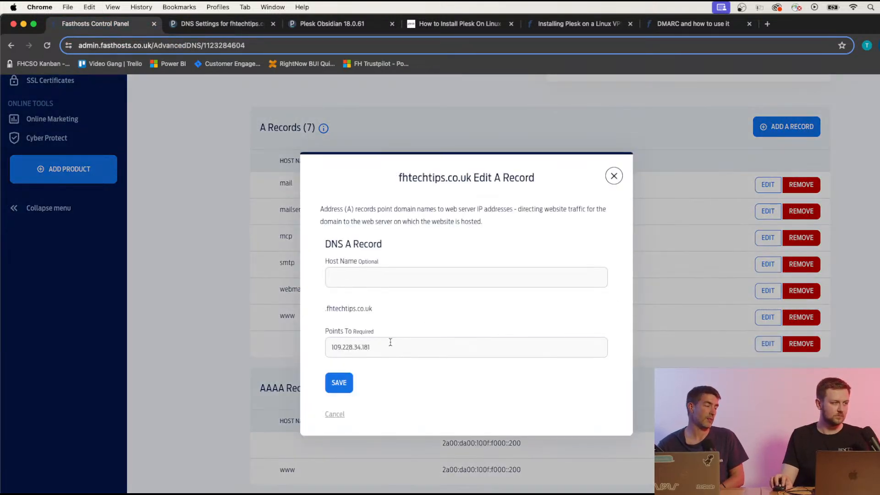
pyautogui.moveTo(333, 347); pyautogui.dragTo(438, 364)
pyautogui.press('super+v')
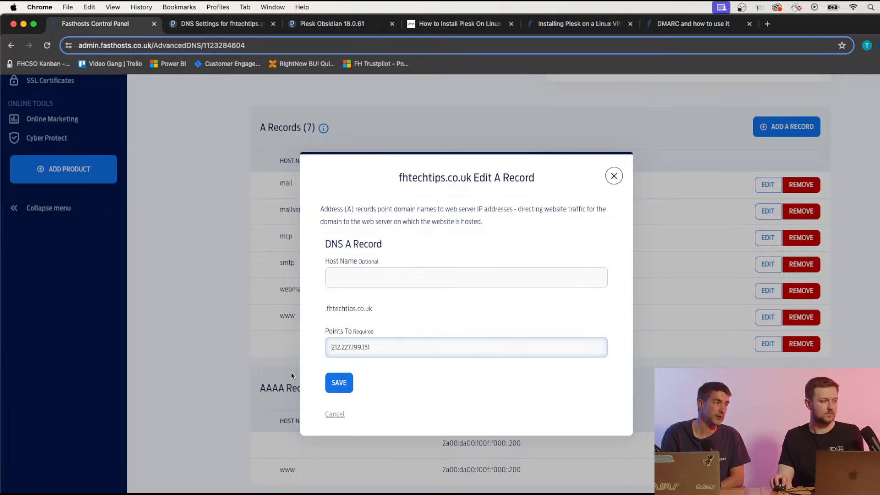
pyautogui.click(337, 387)
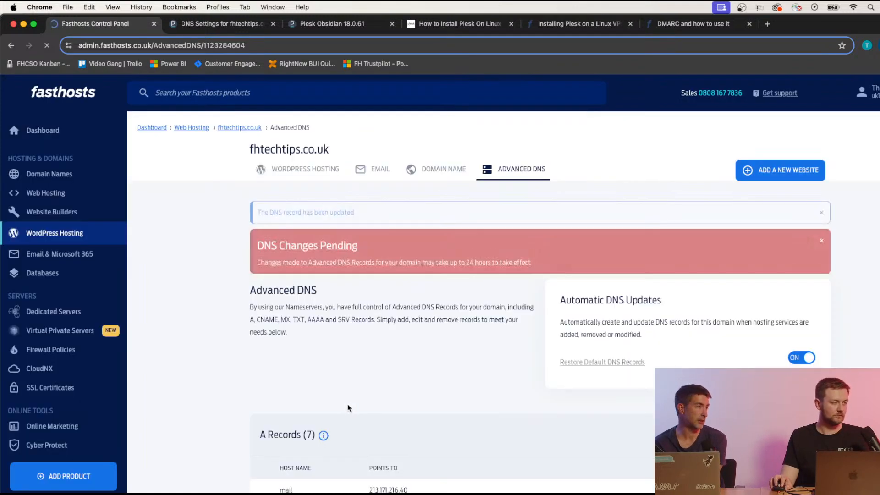
# Change the mail A record's target from 213.171.216.40 to 212.227.199.151.
pyautogui.scroll(-6, 357, 378)
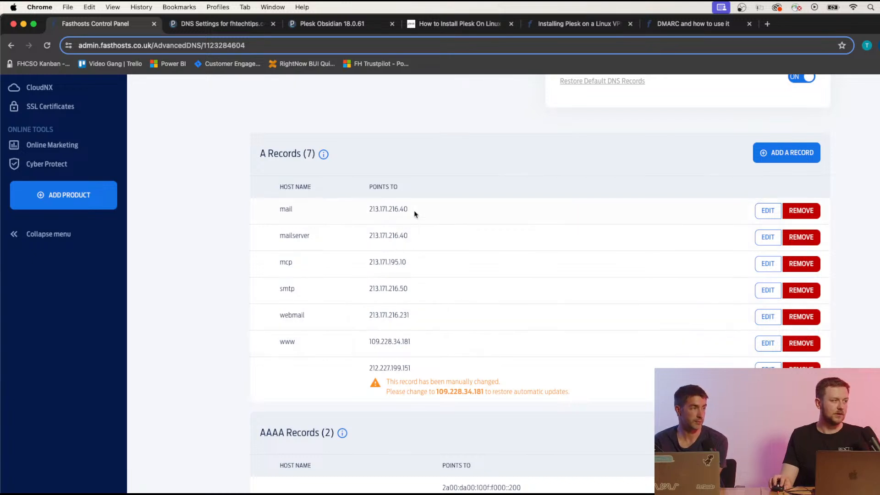
pyautogui.moveTo(414, 214); pyautogui.dragTo(370, 211)
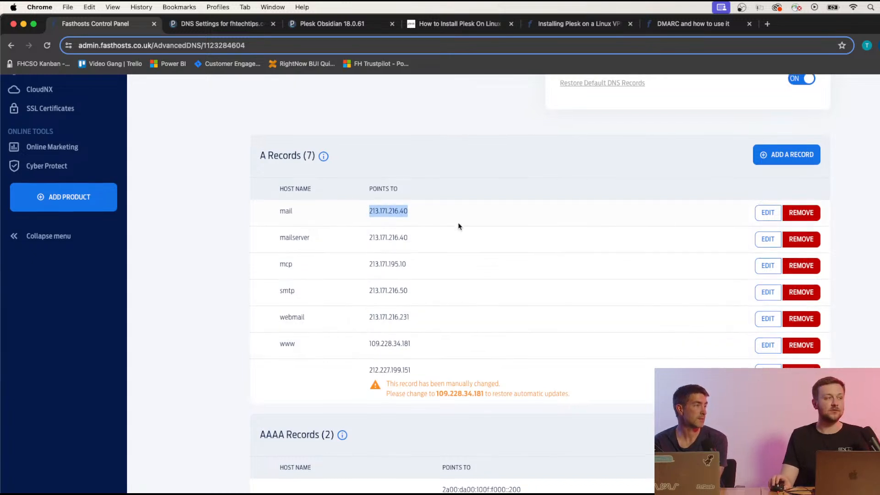
pyautogui.scroll(3, 459, 224)
pyautogui.scroll(-3, 435, 297)
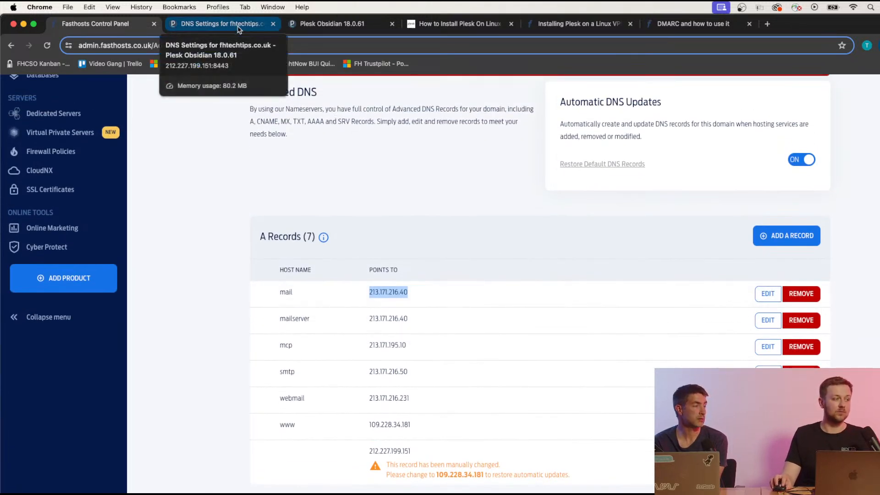
pyautogui.moveTo(422, 460); pyautogui.dragTo(370, 449)
pyautogui.press('super+c')
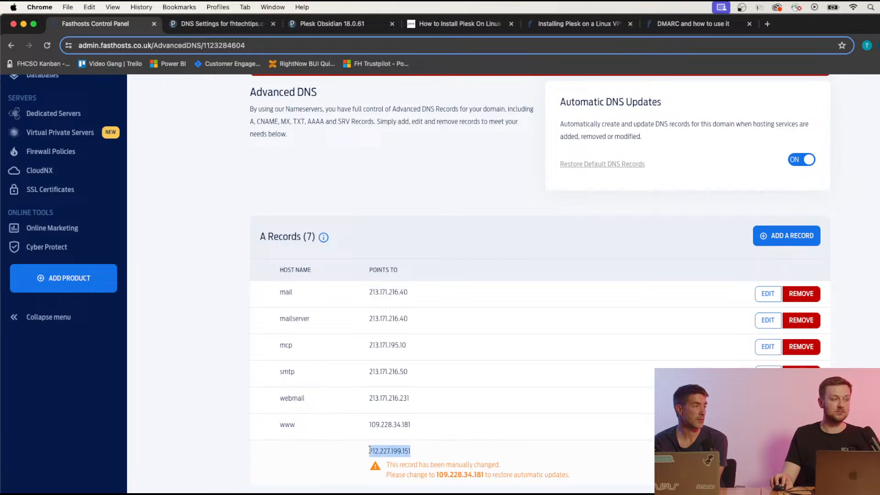
pyautogui.click(767, 294)
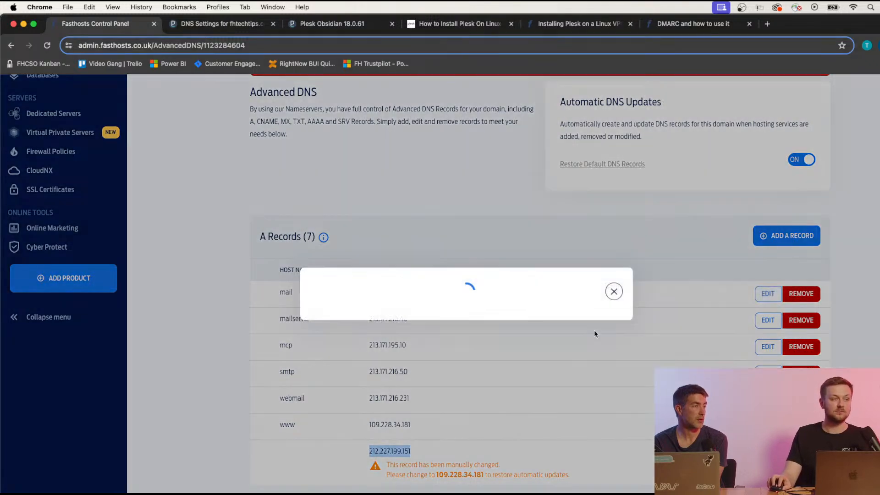
pyautogui.tripleClick(407, 351)
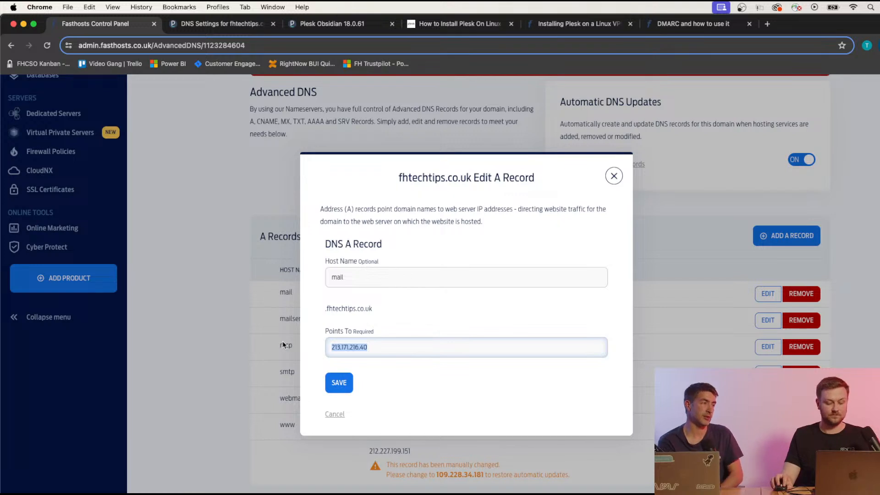
pyautogui.press('super+v')
pyautogui.click(339, 383)
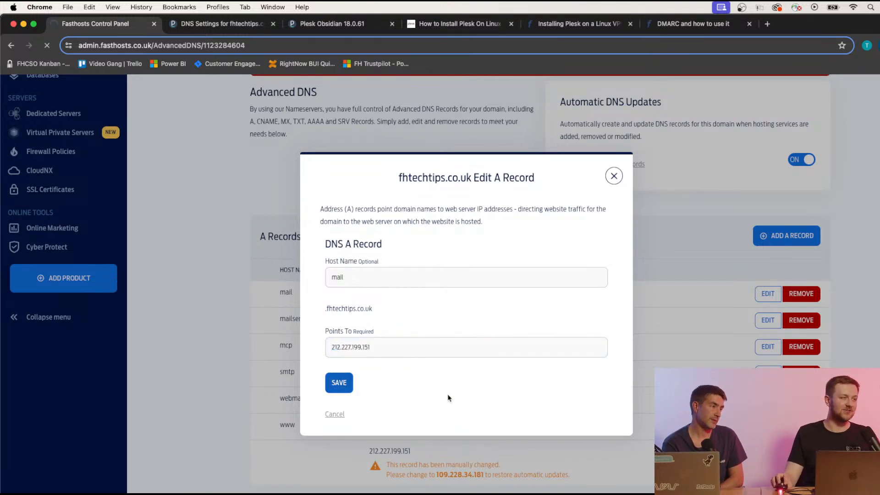
pyautogui.scroll(-6, 495, 338)
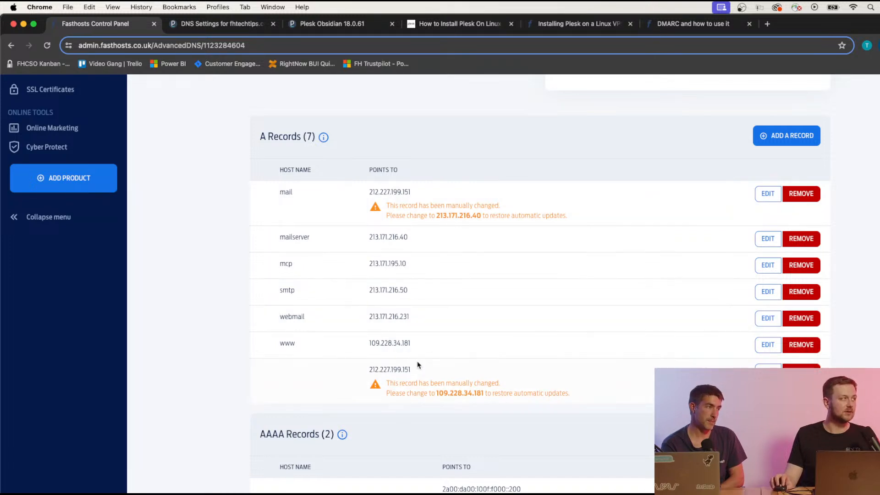
# Change the www A record's target from 109.228.34.181 to 212.227.199.151.
pyautogui.moveTo(429, 343); pyautogui.dragTo(368, 342)
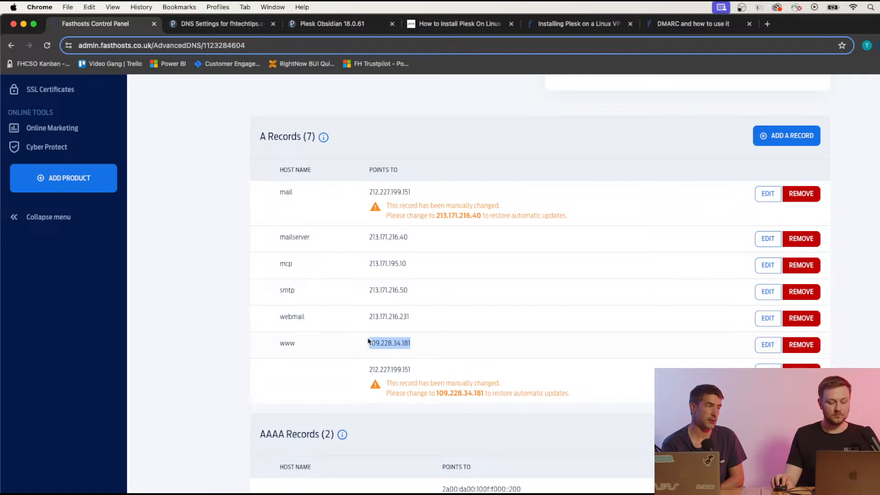
pyautogui.click(767, 344)
pyautogui.click(404, 343)
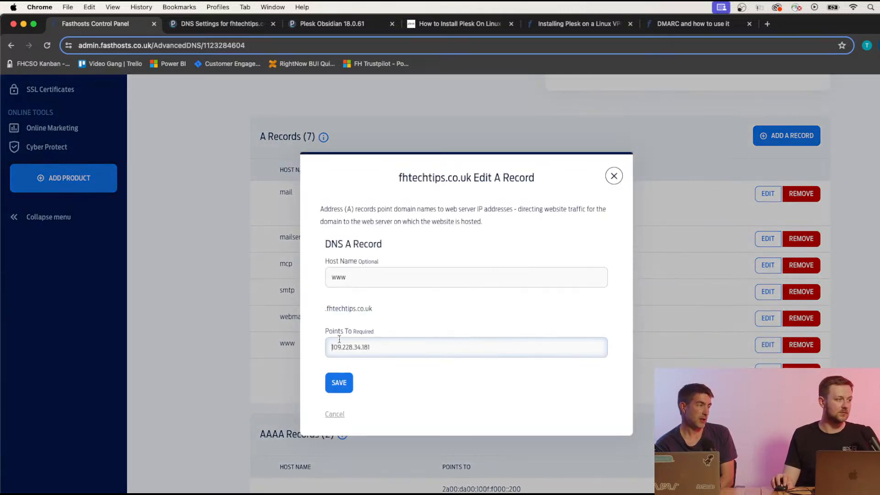
pyautogui.moveTo(432, 355); pyautogui.dragTo(306, 347)
pyautogui.press('super+v')
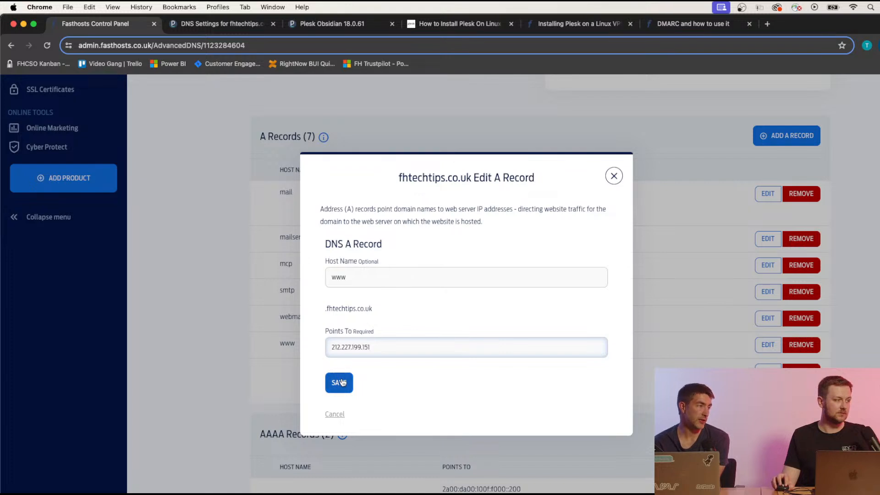
pyautogui.click(339, 382)
# Cross-check the Plesk server address against the Fasthosts records, ending on Plesk DNS Settings.
pyautogui.click(217, 23)
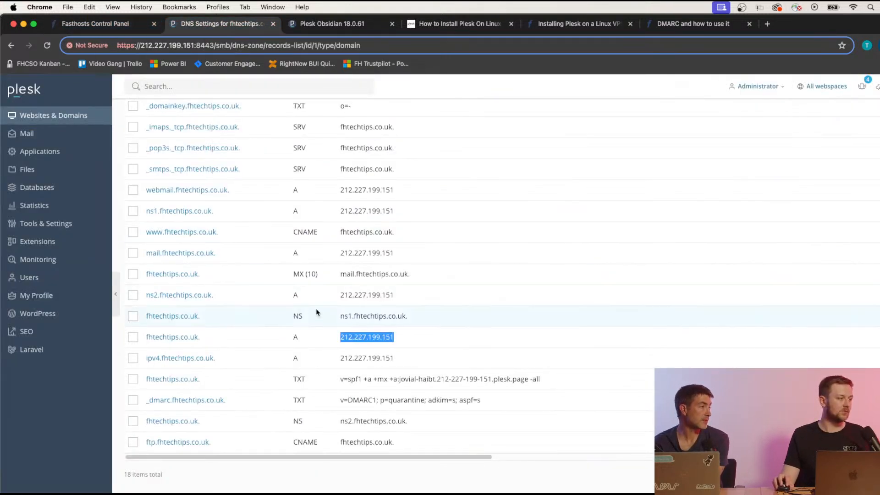
pyautogui.click(339, 342)
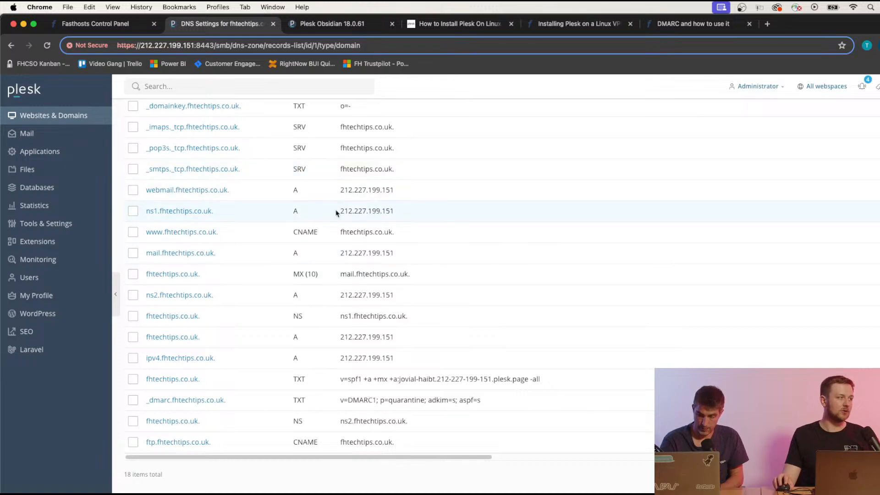
pyautogui.click(95, 23)
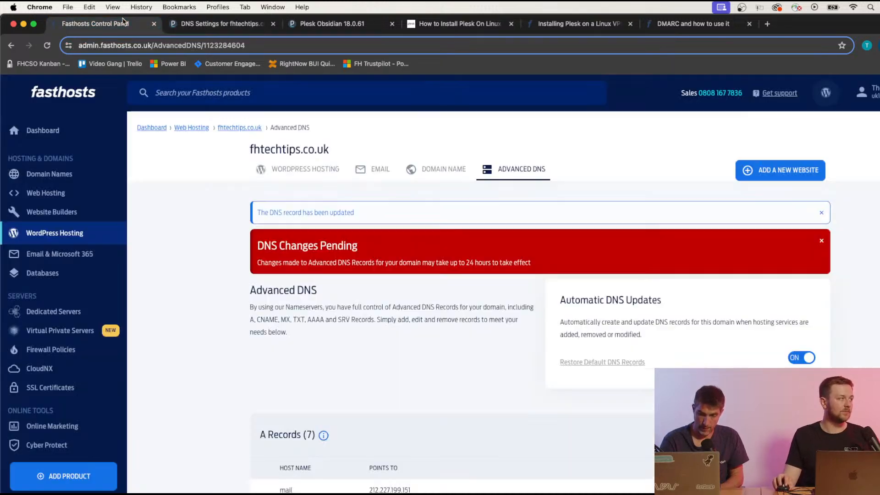
pyautogui.scroll(-6, 386, 262)
pyautogui.scroll(1, 388, 256)
pyautogui.scroll(-9, 433, 281)
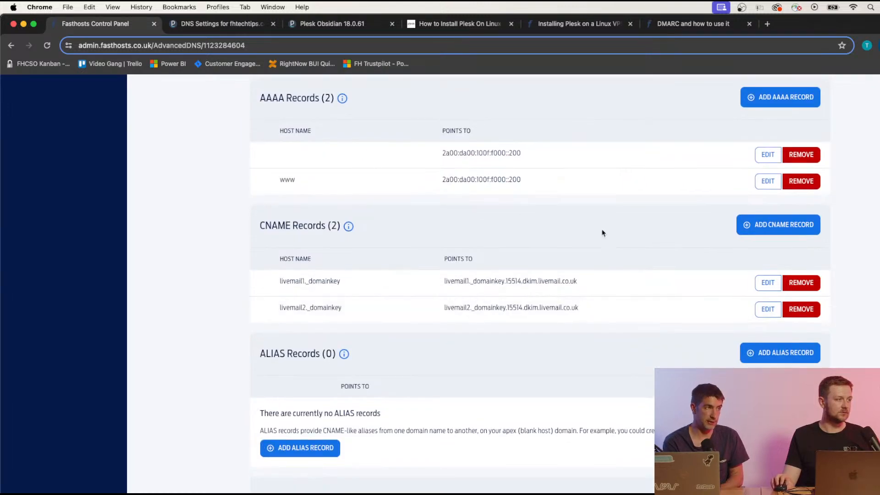
pyautogui.scroll(1, 603, 233)
pyautogui.scroll(9, 613, 252)
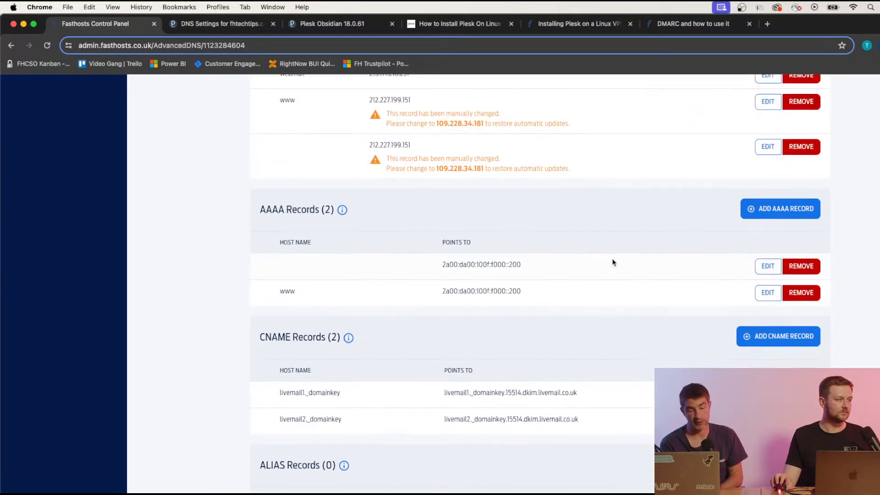
pyautogui.scroll(5, 614, 259)
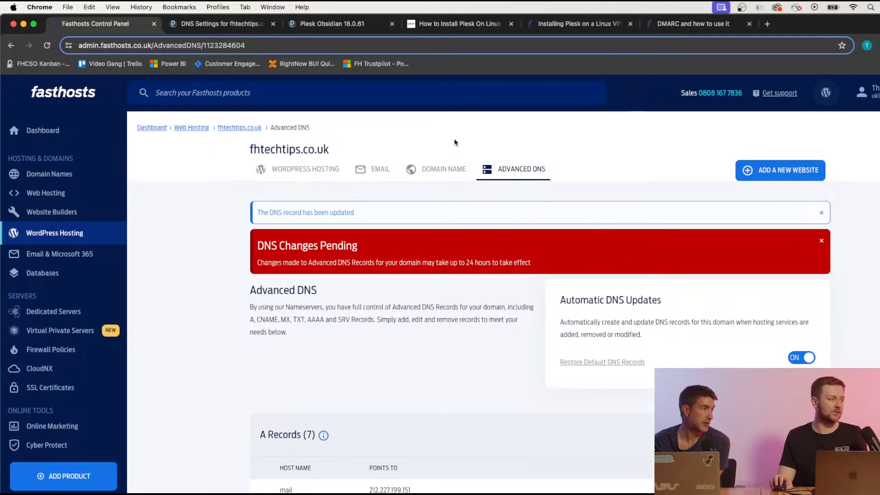
pyautogui.click(218, 28)
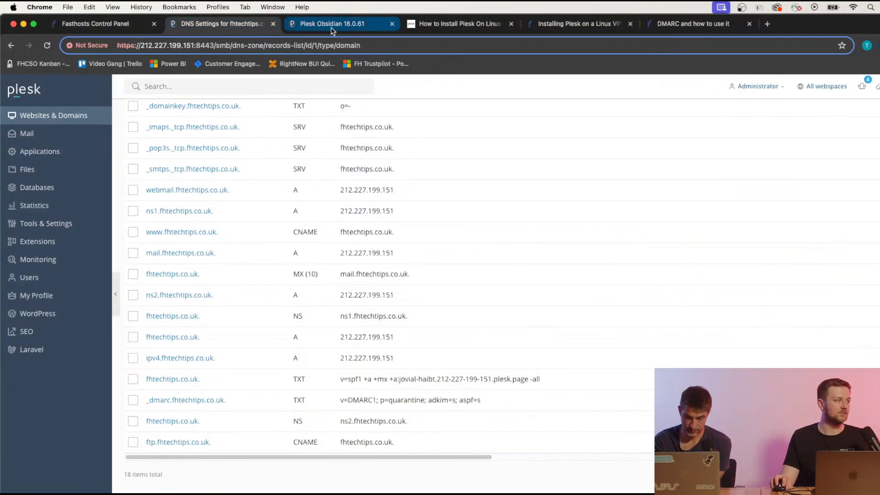
# Open the fhtechtips.co.uk Dashboard from the DNS Settings page header link.
pyautogui.scroll(5, 283, 270)
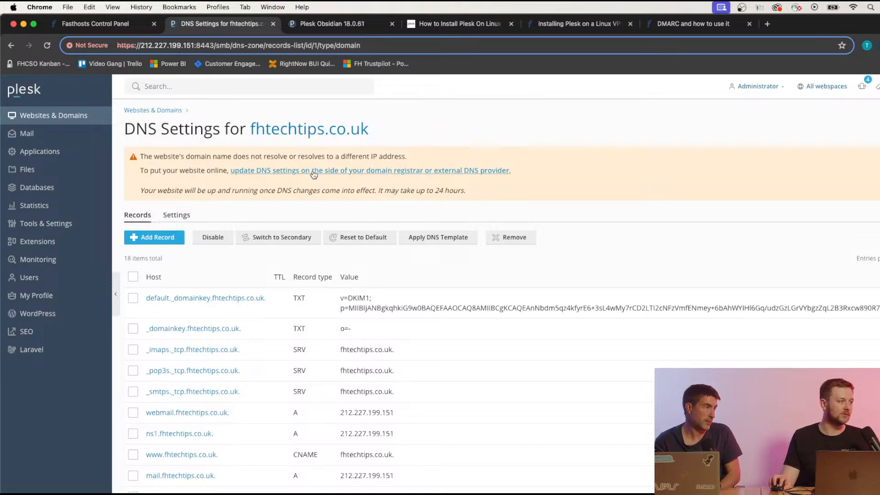
pyautogui.moveTo(153, 186); pyautogui.dragTo(468, 193)
pyautogui.click(310, 131)
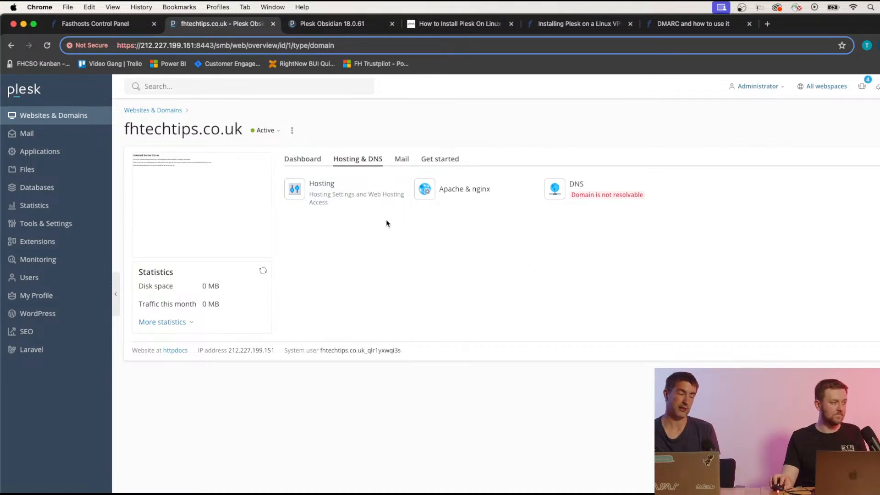
pyautogui.click(306, 164)
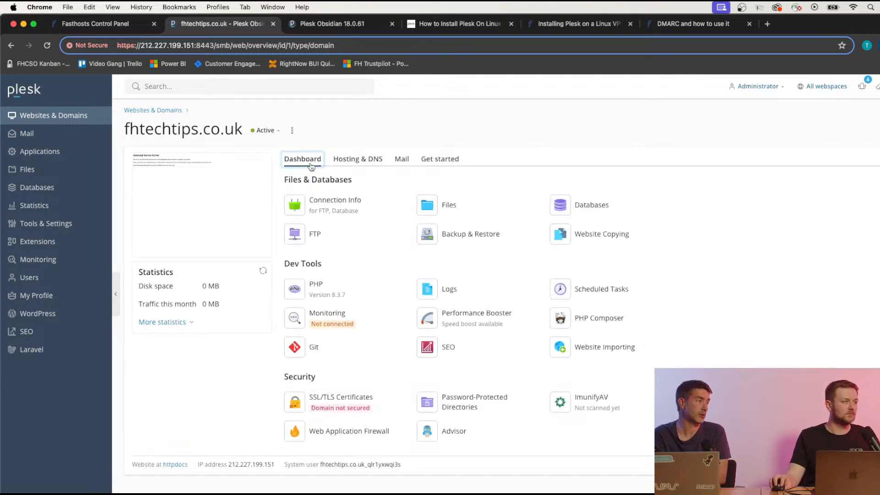
# Open SSL/TLS Certificates for fhtechtips.co.uk and scroll down to the free Let's Encrypt option.
pyautogui.click(329, 403)
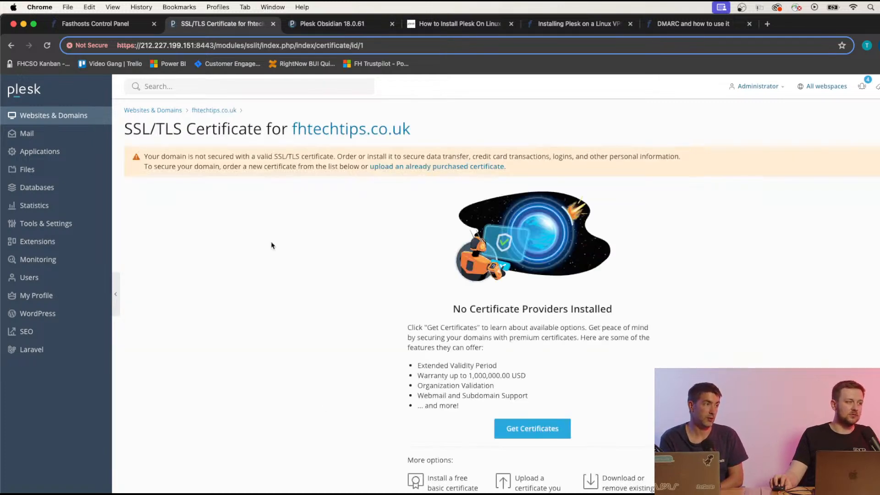
pyautogui.click(204, 110)
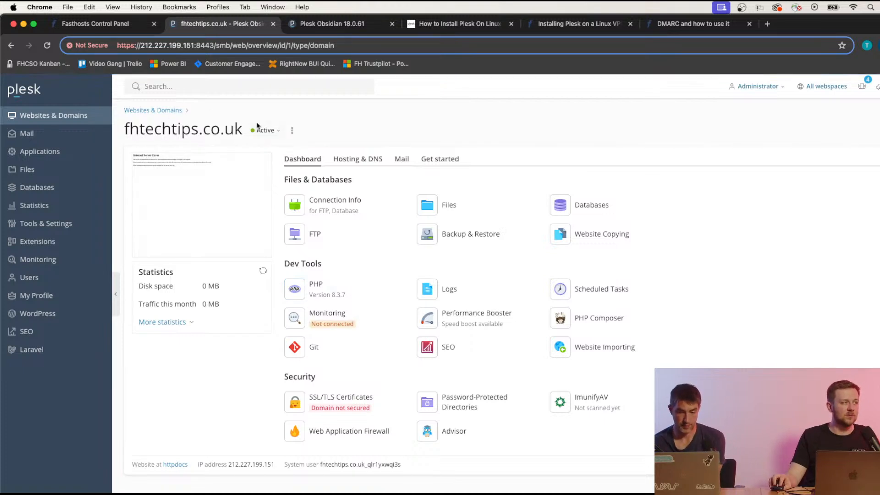
pyautogui.click(329, 402)
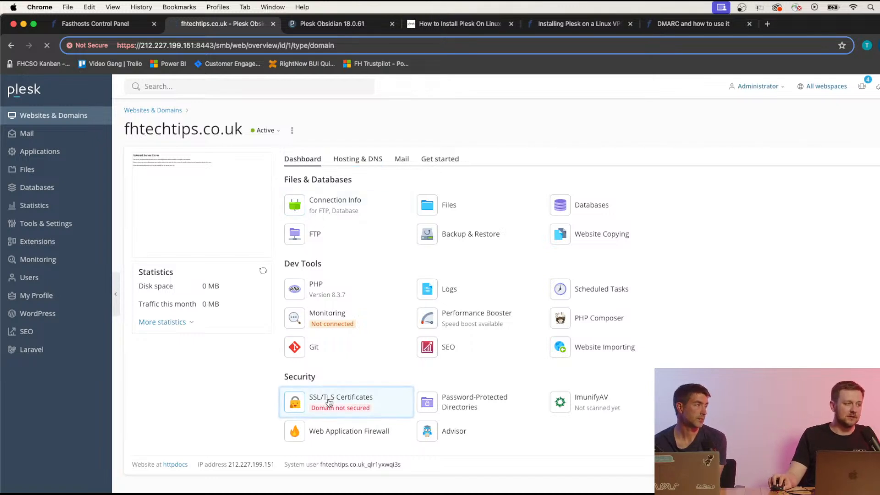
pyautogui.scroll(-3, 304, 275)
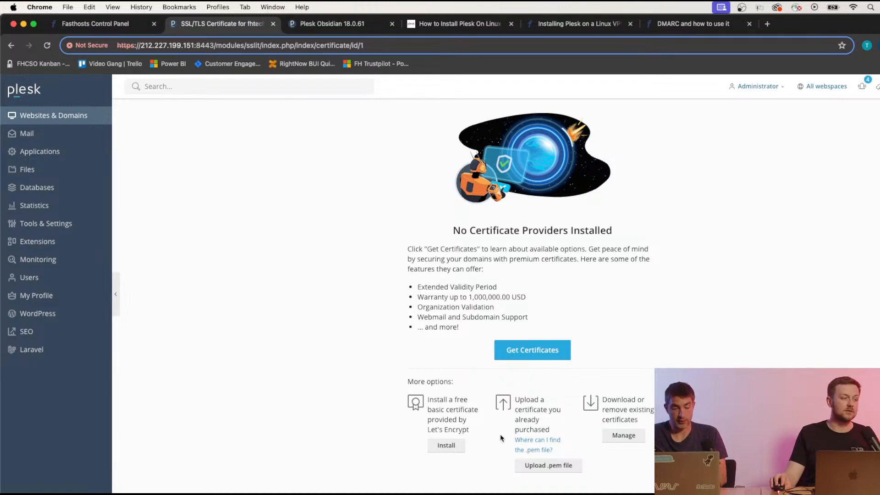
# Request a free Let's Encrypt certificate securing the wildcard and mail domains; it fails on an AAAA record.
pyautogui.click(447, 445)
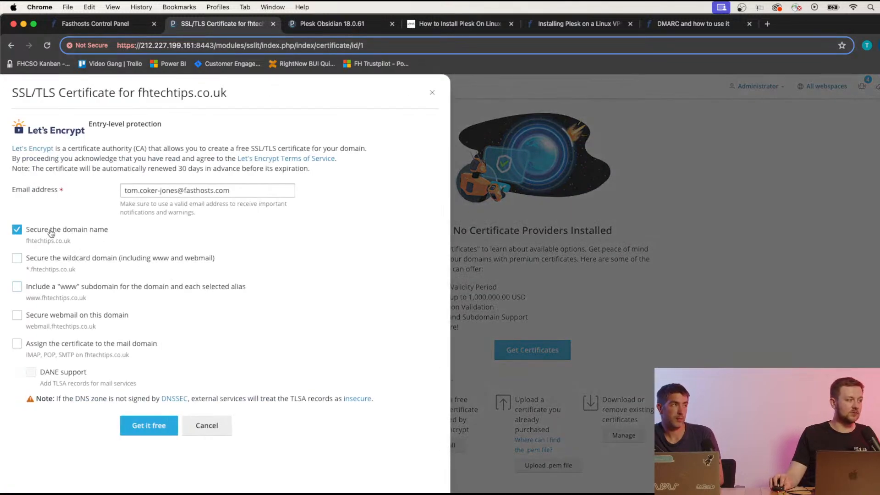
pyautogui.click(18, 261)
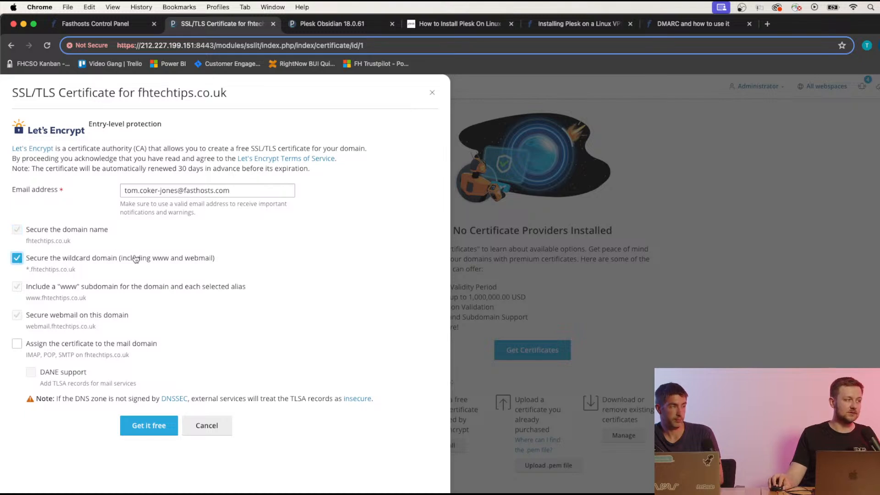
pyautogui.click(17, 344)
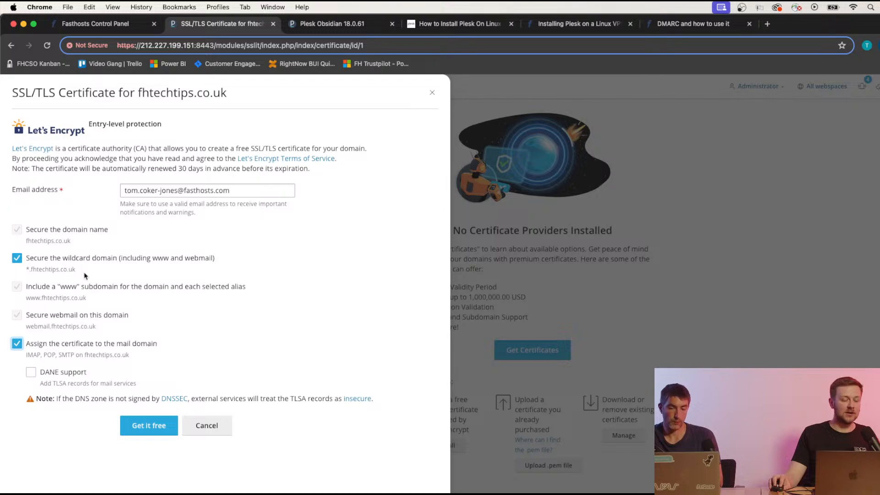
pyautogui.click(155, 433)
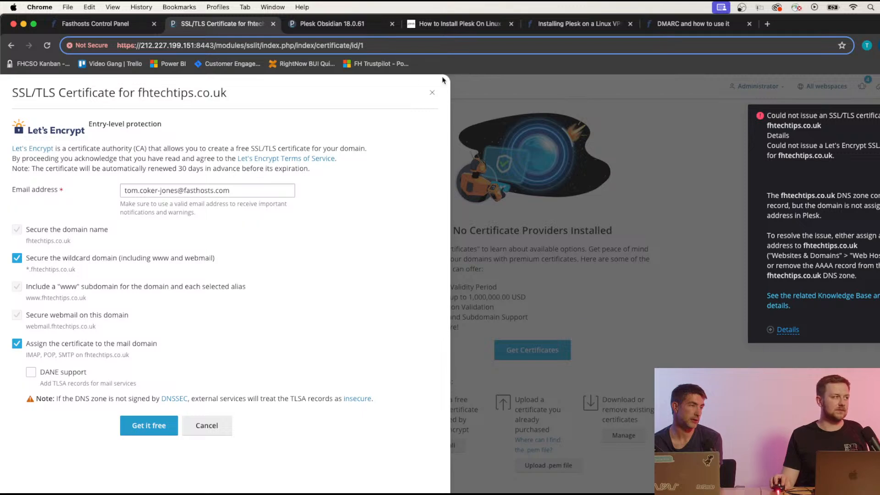
# Remove the root and www AAAA records for fhtechtips.co.uk from Fasthosts DNS.
pyautogui.click(96, 23)
pyautogui.scroll(-12, 457, 339)
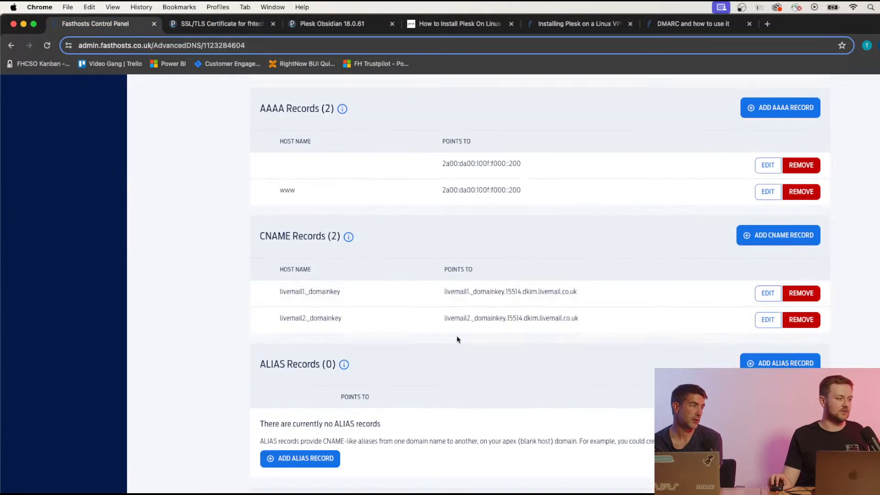
pyautogui.scroll(2, 457, 339)
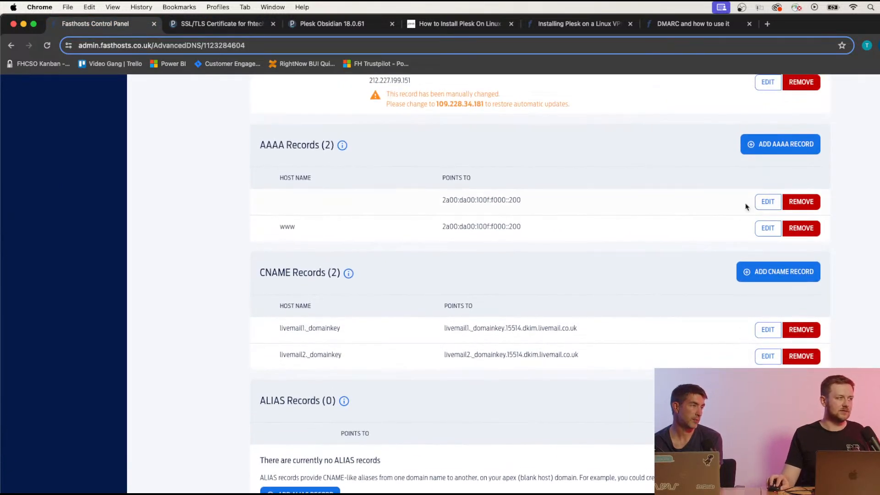
pyautogui.click(799, 203)
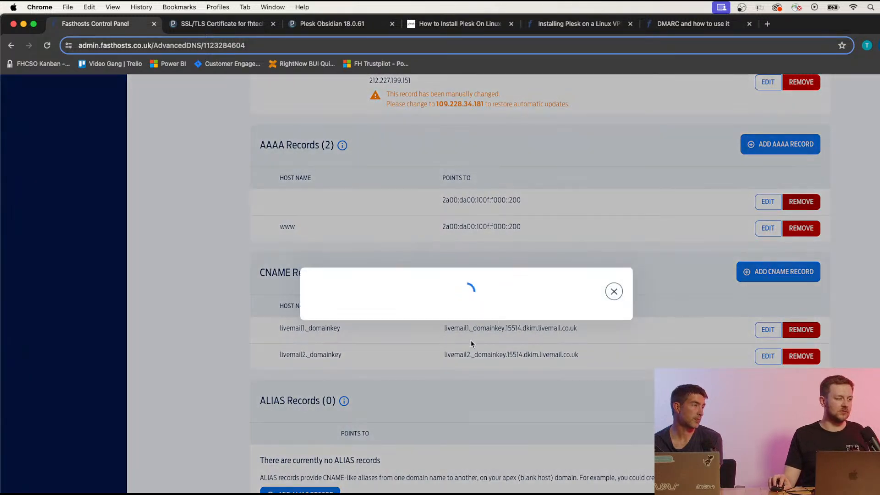
pyautogui.click(387, 330)
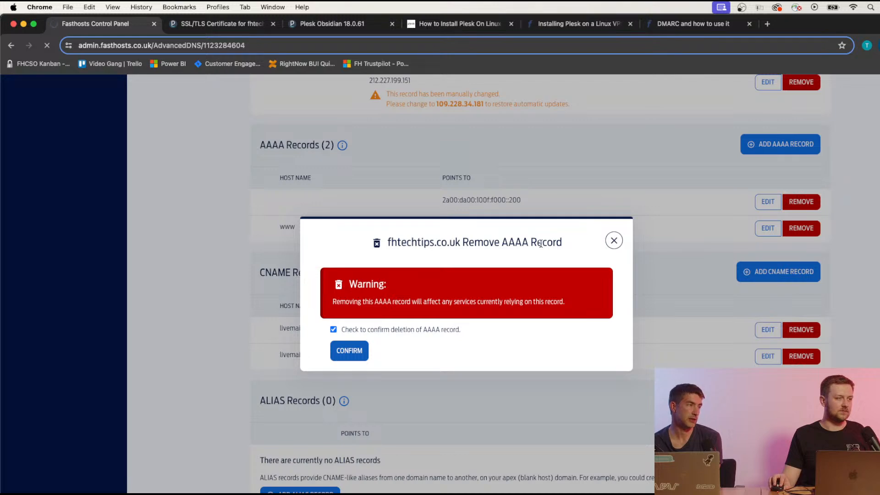
pyautogui.scroll(-10, 522, 320)
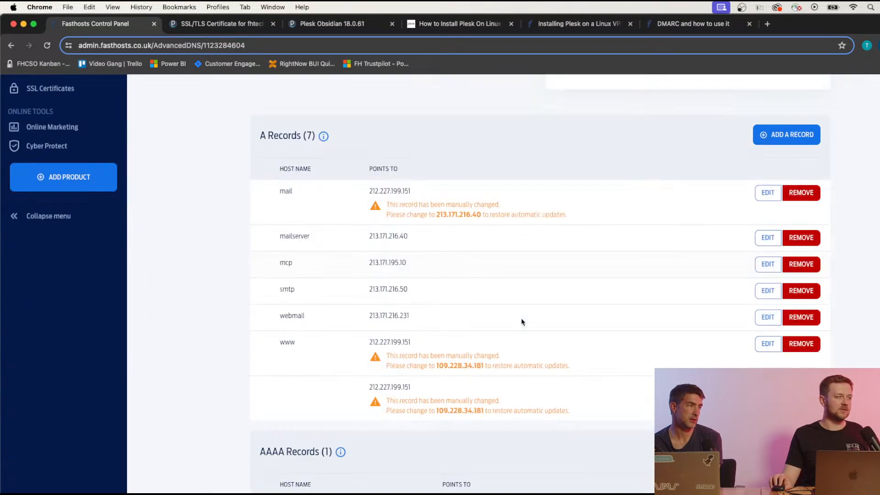
pyautogui.click(801, 363)
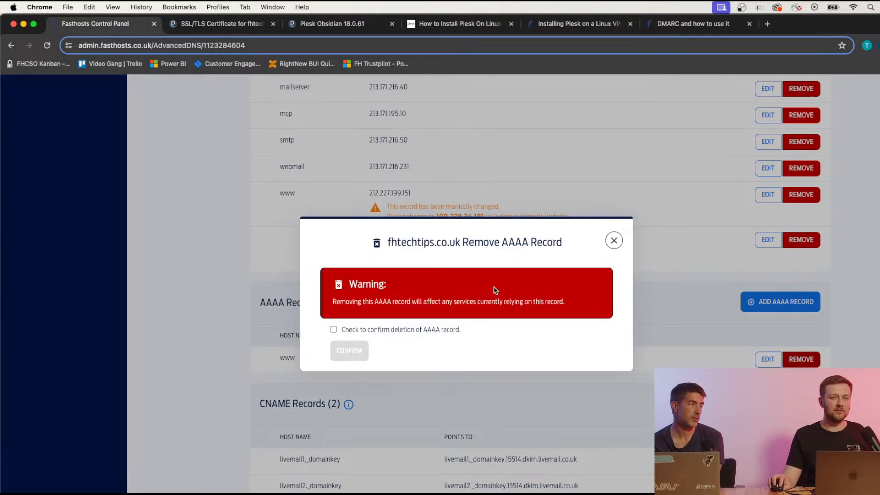
pyautogui.click(372, 331)
pyautogui.click(367, 354)
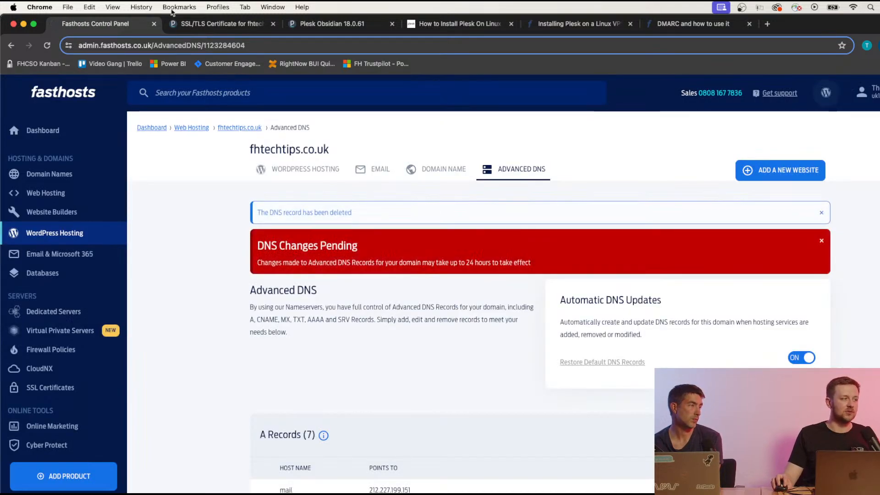
pyautogui.click(215, 23)
# Re-request the wildcard certificate and select the _acme-challenge host name it asks for.
pyautogui.click(147, 425)
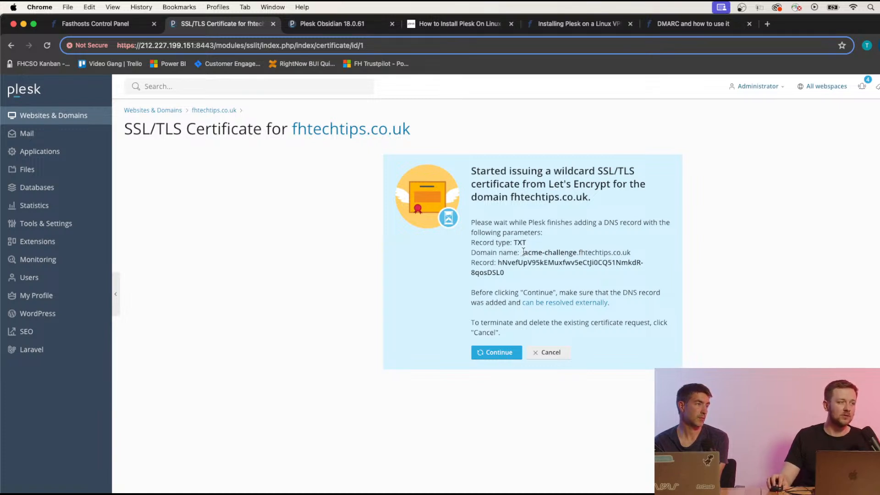
pyautogui.moveTo(525, 252); pyautogui.dragTo(578, 252)
pyautogui.press('super+c')
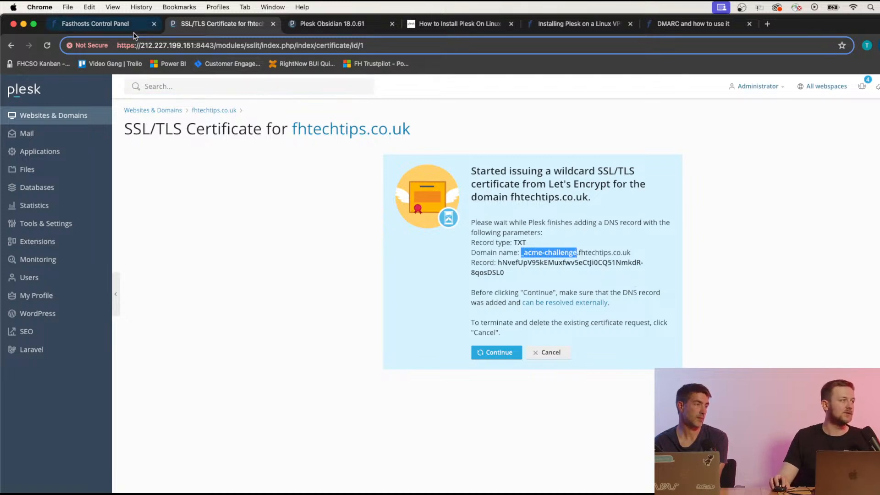
# Add a new Fasthosts TXT record with host name _acme-challenge.
pyautogui.click(106, 24)
pyautogui.scroll(-20, 384, 270)
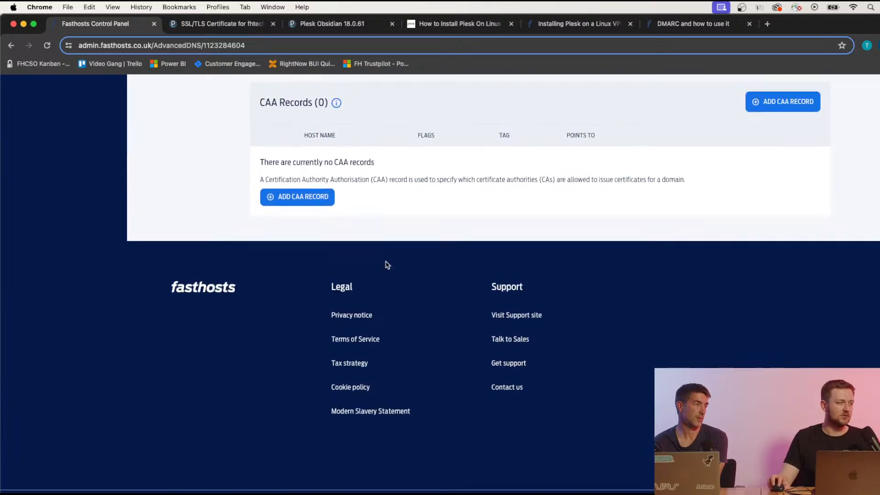
pyautogui.scroll(5, 408, 273)
pyautogui.scroll(4, 408, 274)
pyautogui.click(761, 201)
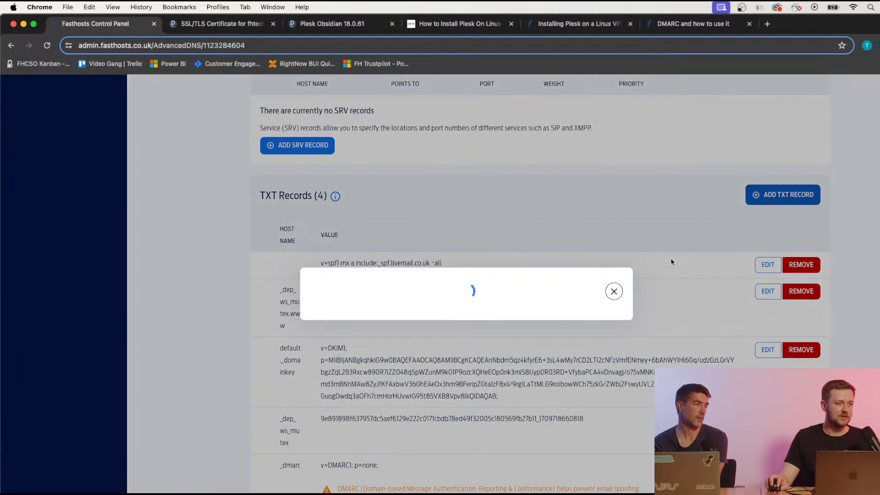
pyautogui.click(415, 270)
pyautogui.press('super+v')
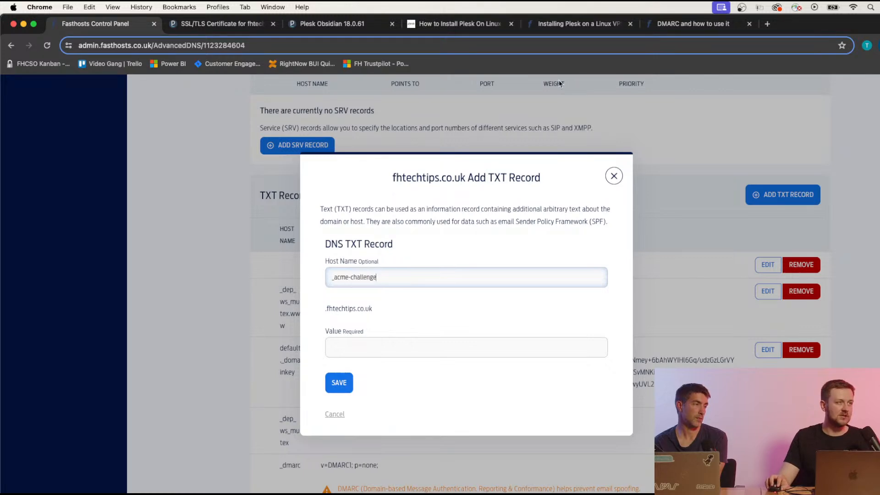
# Copy the verification value from Plesk into the TXT record and save it.
pyautogui.click(594, 24)
pyautogui.click(234, 25)
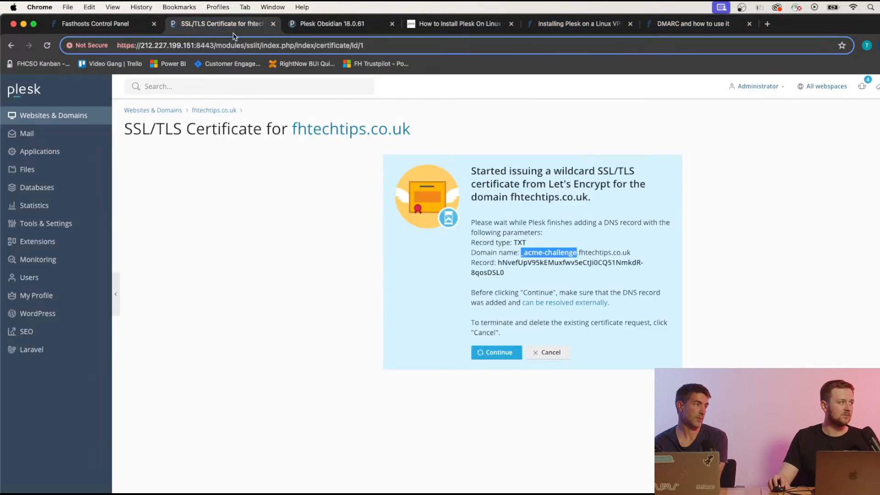
pyautogui.moveTo(498, 262); pyautogui.dragTo(512, 274)
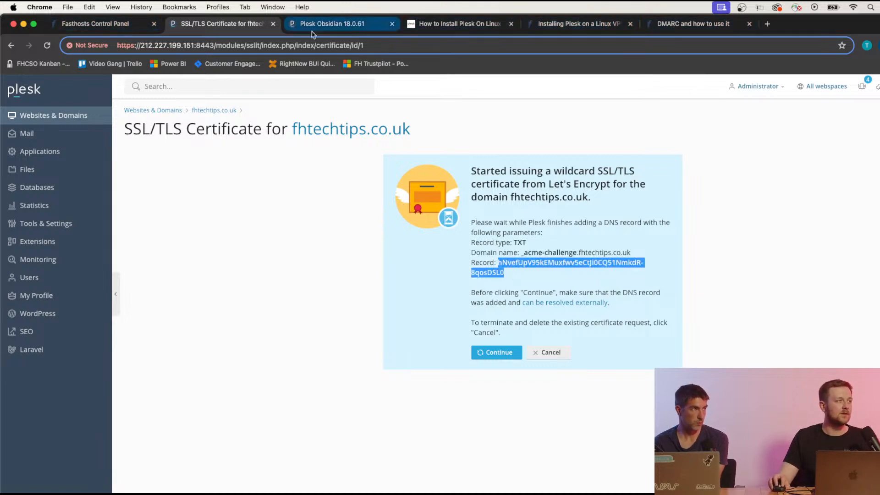
pyautogui.click(111, 29)
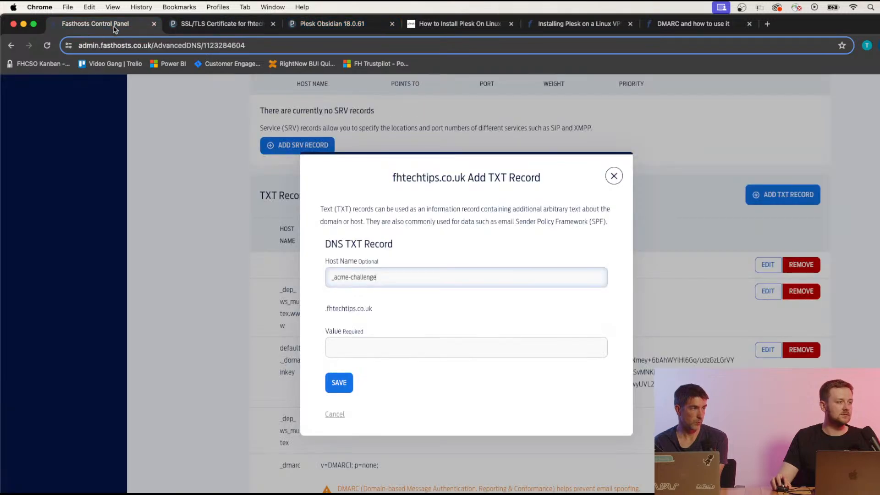
pyautogui.click(439, 347)
pyautogui.write('hNvefUpV95kEMuxfwv5eCtJI0CQ51NmkdR-8qosDSL0')
pyautogui.click(344, 386)
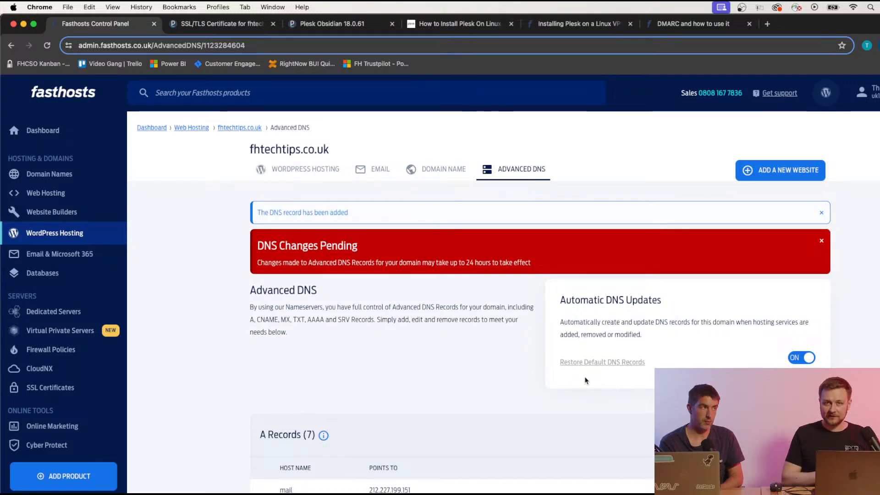
pyautogui.click(204, 28)
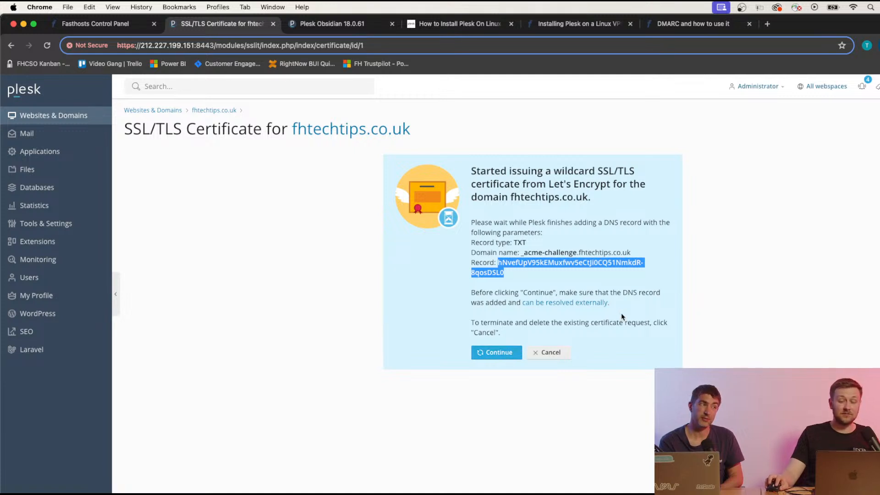
# Continue the Let's Encrypt request so the certificate covers the domain, www and webmail.
pyautogui.click(498, 354)
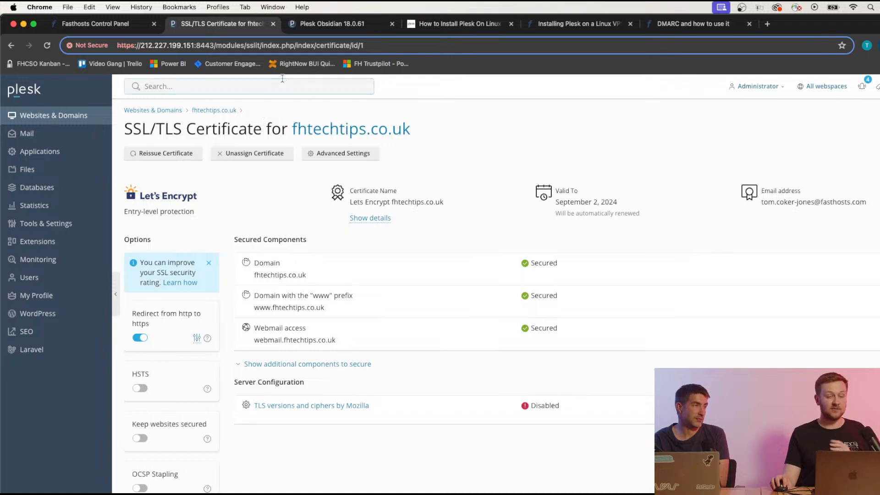
# Log in to the second server's Plesk as root with the account password.
pyautogui.click(310, 29)
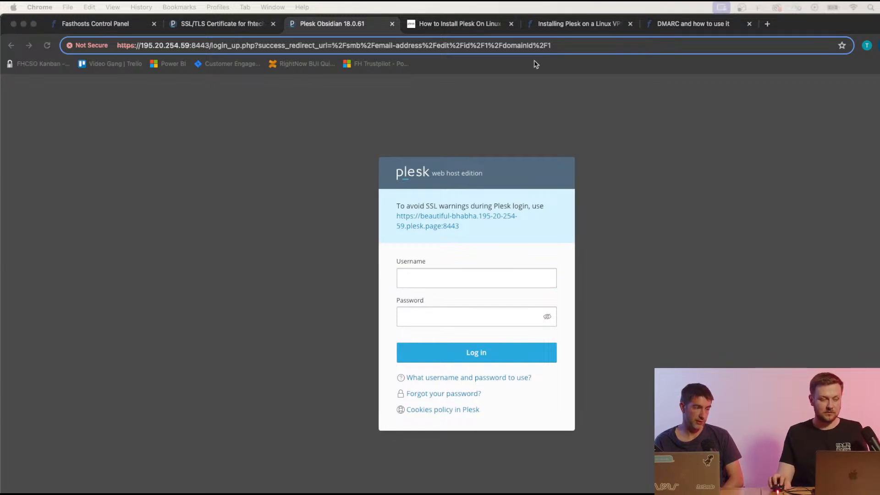
pyautogui.click(510, 316)
pyautogui.click(493, 318)
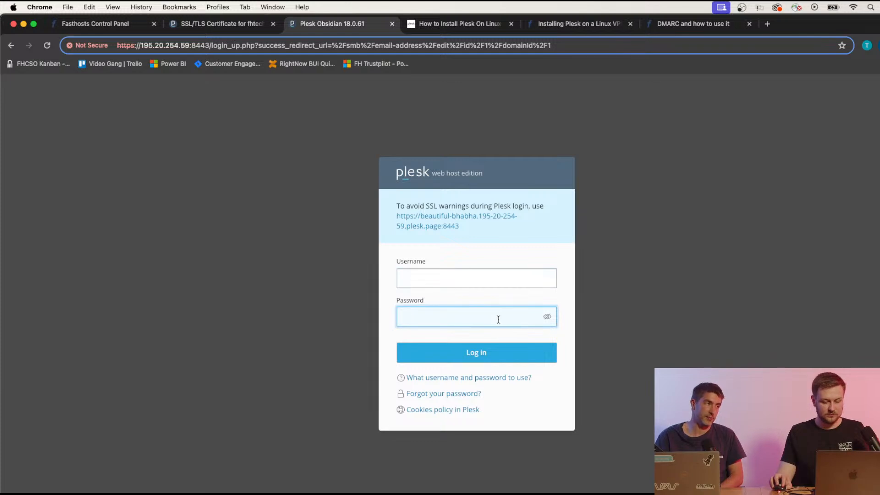
pyautogui.press('super+v')
pyautogui.click(449, 279)
pyautogui.write('root')
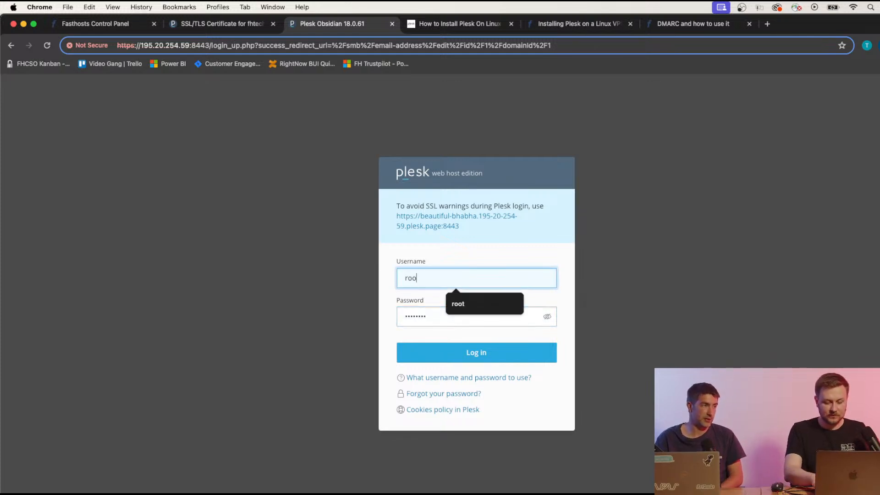
pyautogui.press('Return')
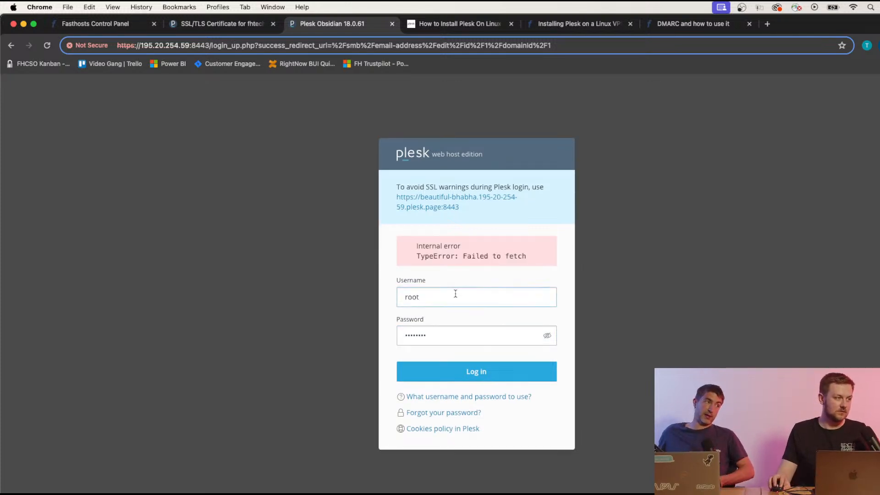
# Retry the login, clear the password, and reload the page, which now refuses connections.
pyautogui.click(406, 295)
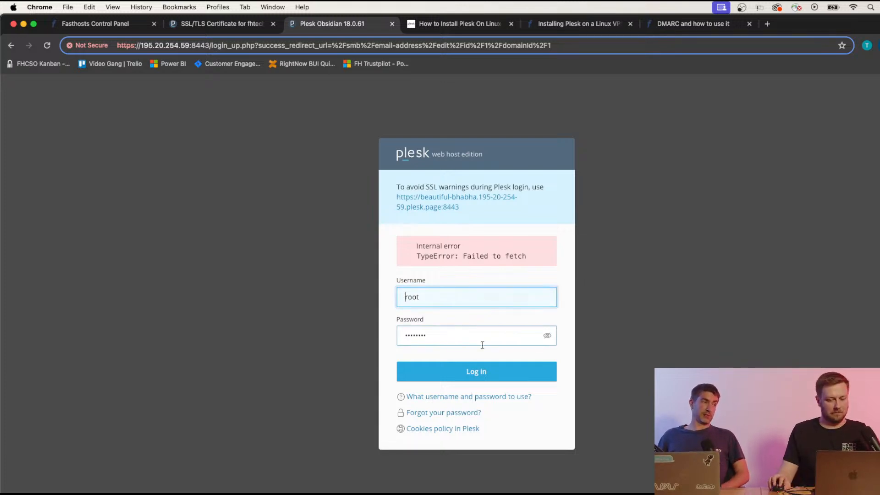
pyautogui.click(478, 372)
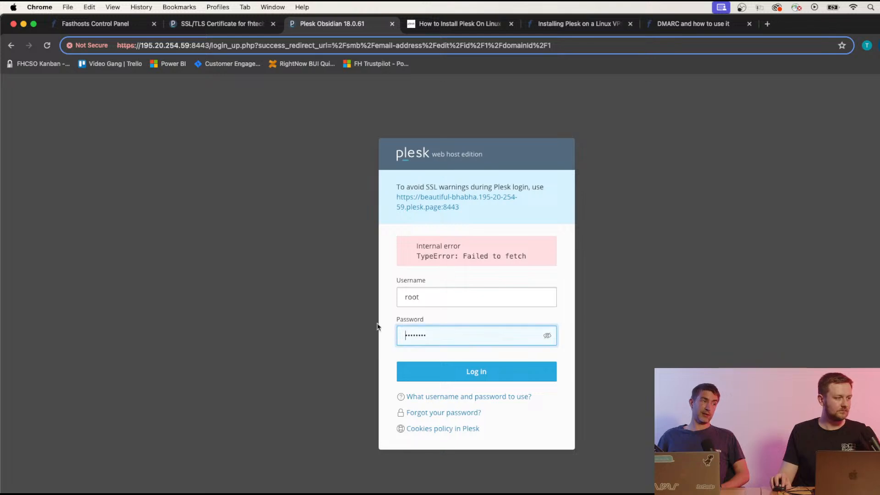
pyautogui.moveTo(444, 334); pyautogui.dragTo(399, 334)
pyautogui.press('BackSpace')
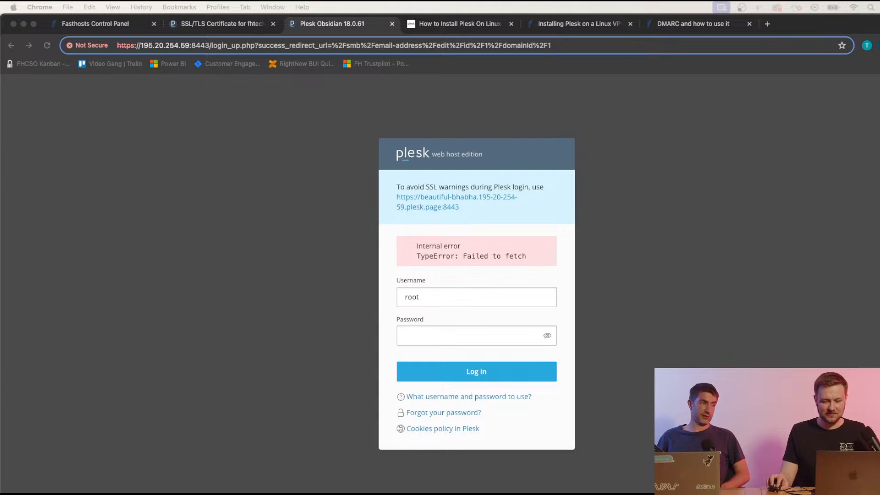
pyautogui.click(414, 297)
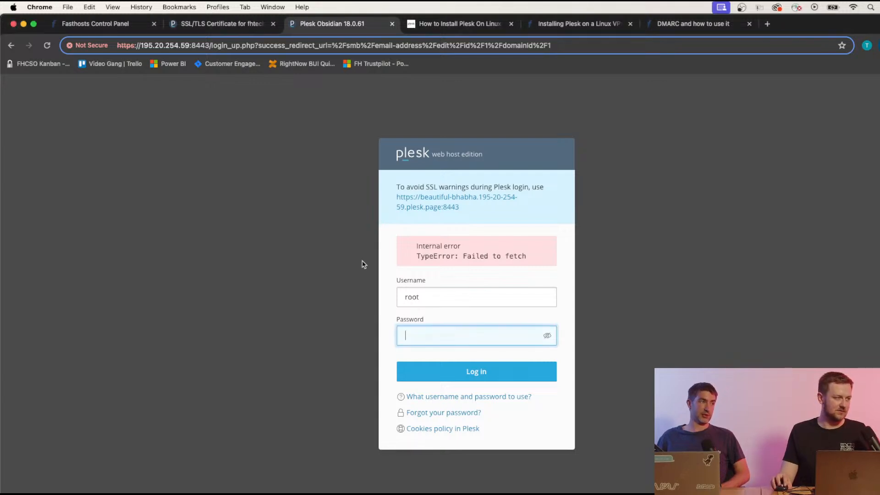
pyautogui.click(47, 46)
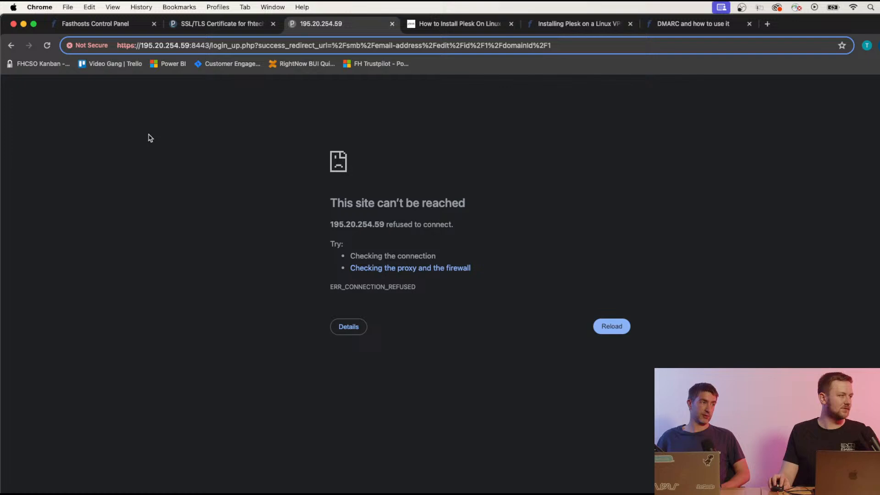
# Retry the unreachable server page twice and refresh the Plesk certificate page.
pyautogui.click(44, 47)
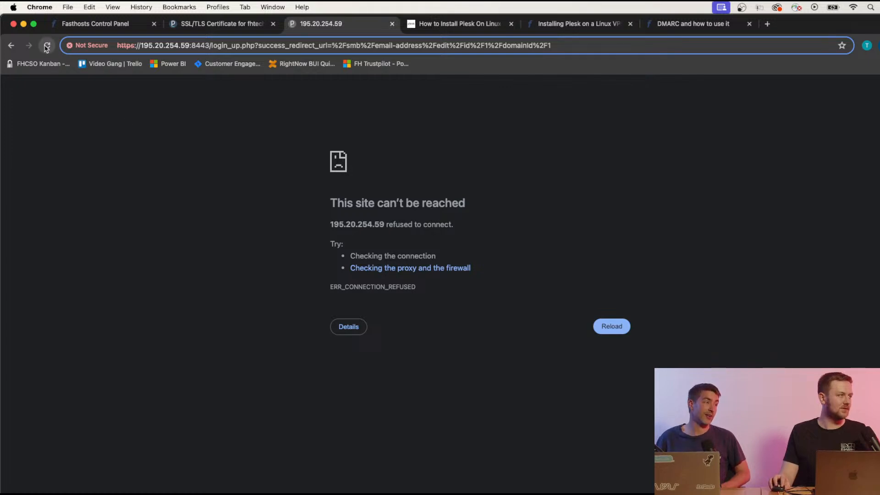
pyautogui.click(46, 45)
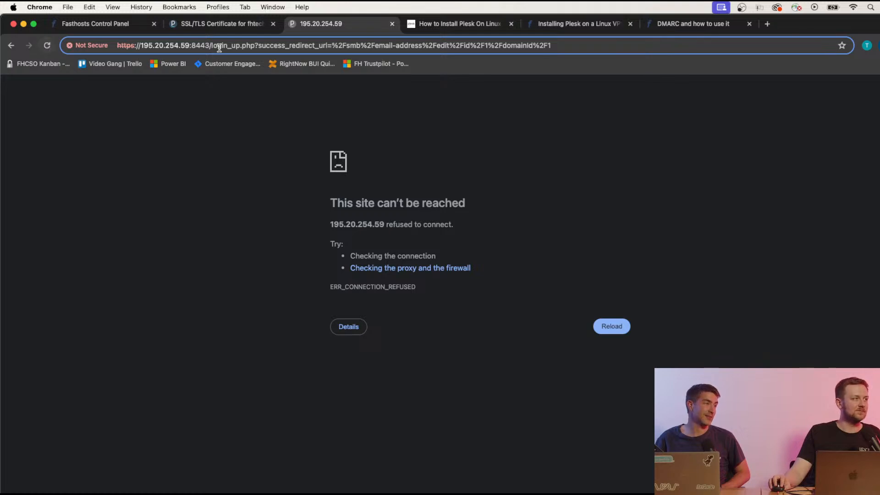
pyautogui.click(201, 23)
pyautogui.click(47, 45)
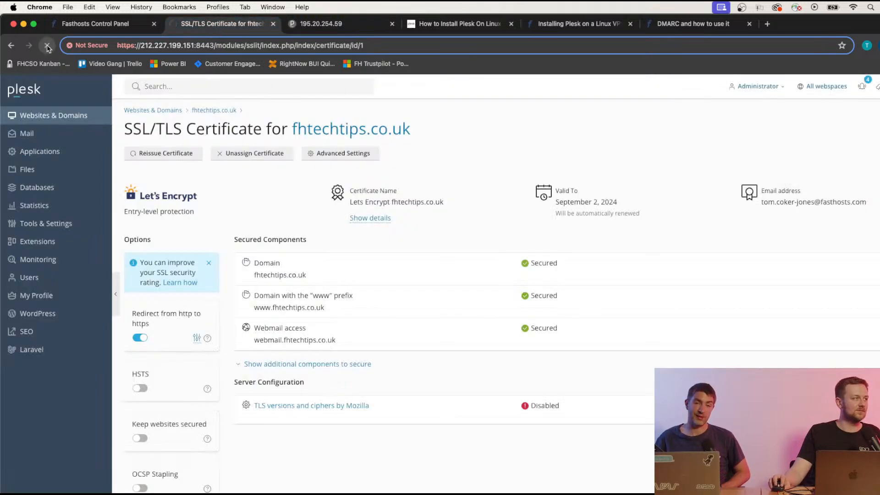
pyautogui.click(355, 28)
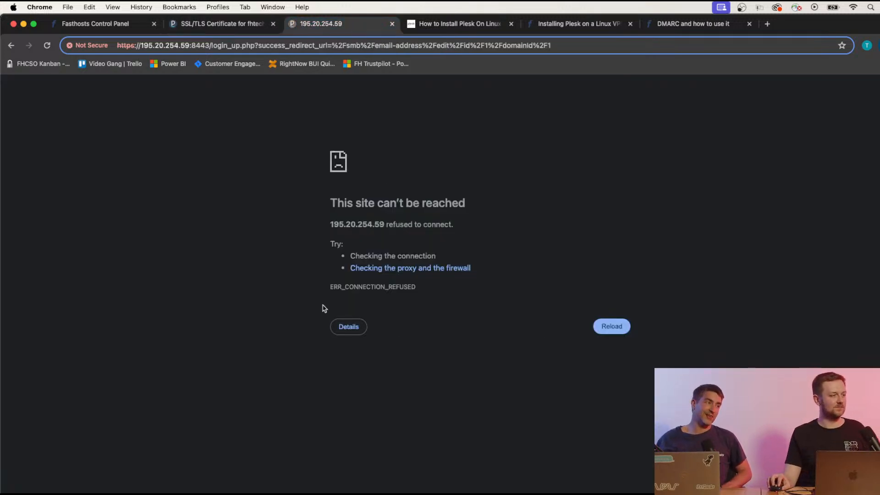
# Compare the Fasthosts panel and error page, selecting server address 195.20.254.59, then return to the certificate page.
pyautogui.click(102, 27)
pyautogui.click(215, 25)
pyautogui.click(320, 27)
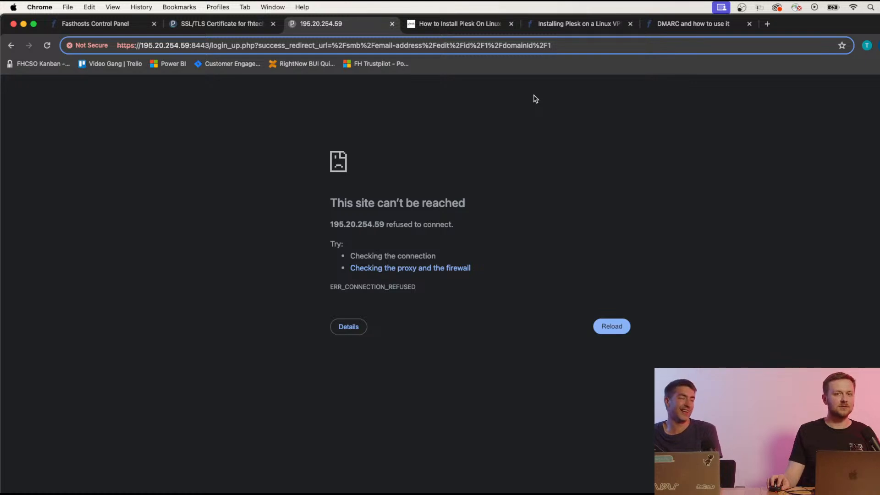
pyautogui.click(216, 27)
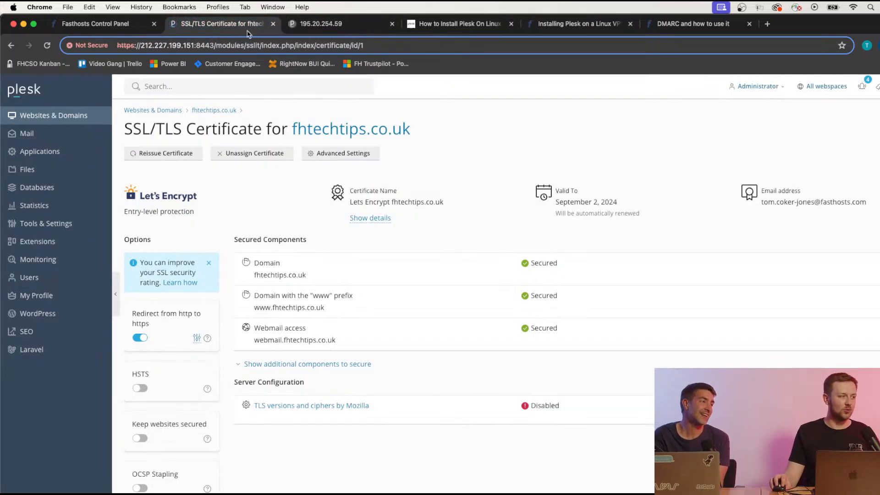
pyautogui.click(328, 25)
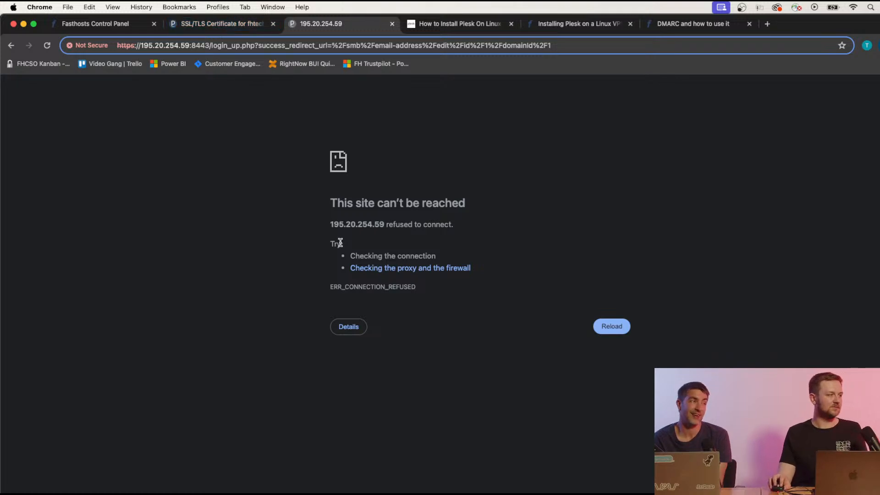
pyautogui.moveTo(330, 225); pyautogui.dragTo(384, 225)
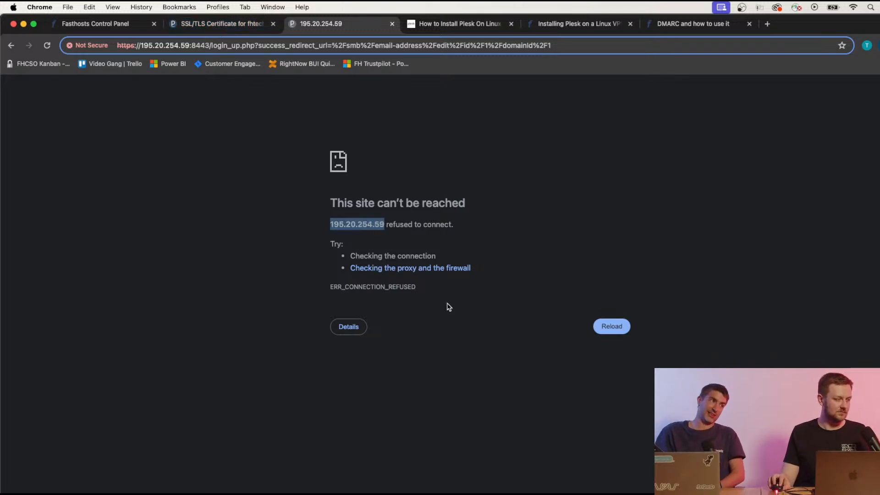
pyautogui.click(237, 26)
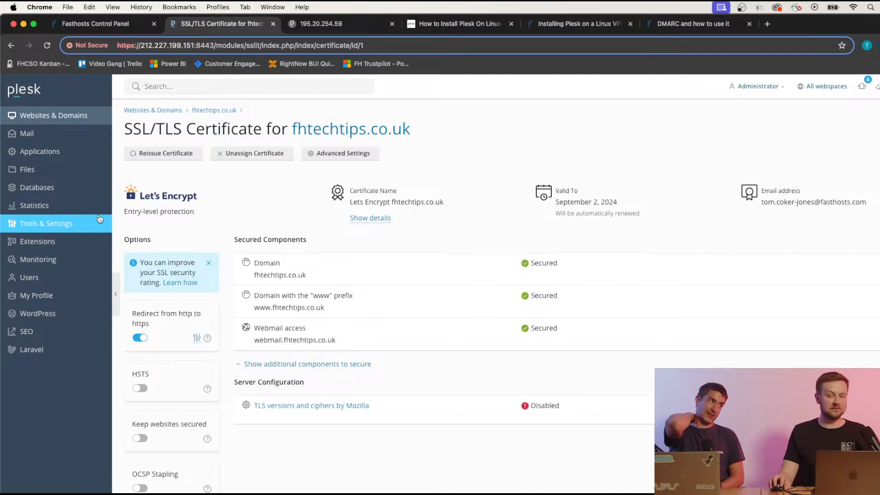
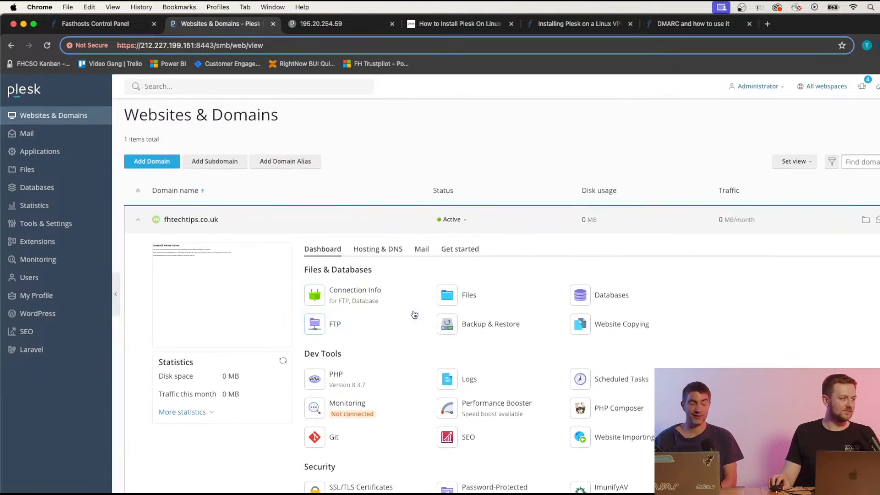
# View Plesk's DNS records for fhtechtips.co.uk, marking the _domainkey DKIM entry, then return to Fasthosts.
pyautogui.scroll(-3, 415, 315)
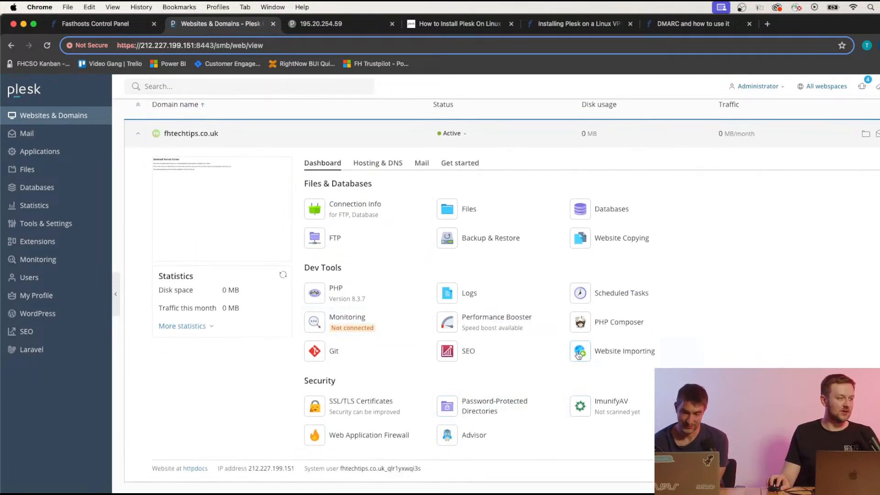
pyautogui.scroll(3, 579, 355)
pyautogui.scroll(-2, 431, 361)
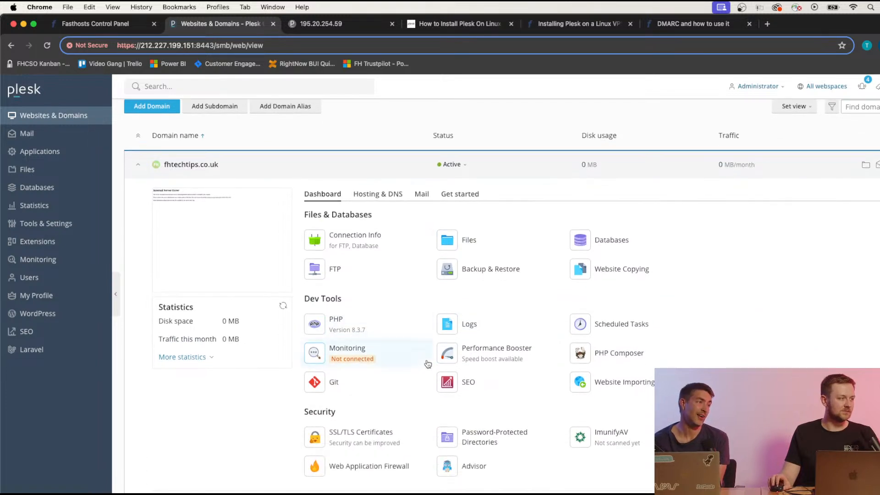
pyautogui.scroll(2, 407, 313)
pyautogui.click(383, 257)
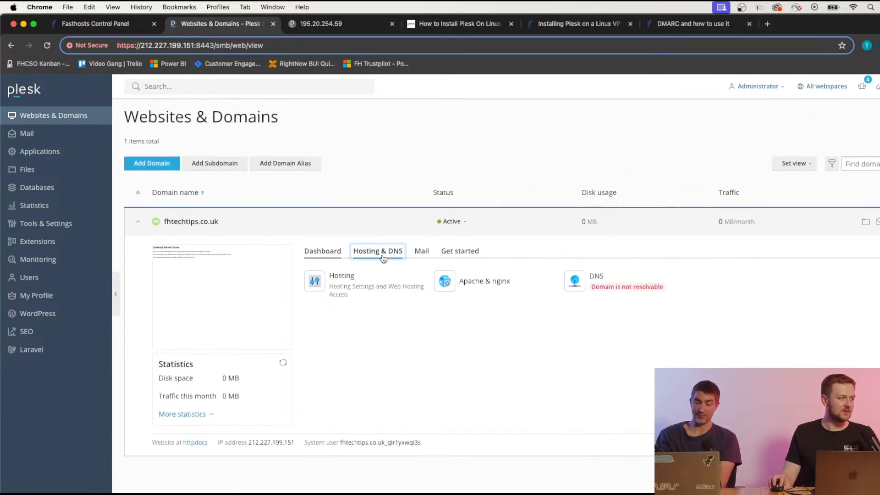
pyautogui.click(602, 289)
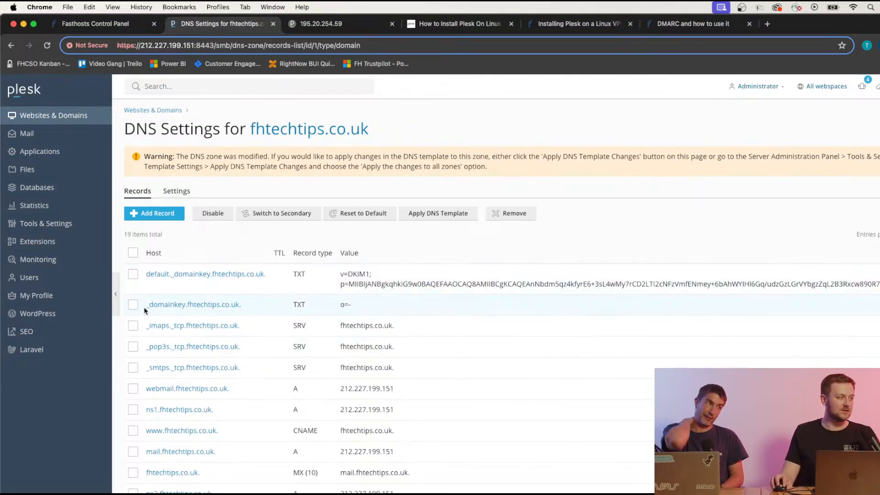
pyautogui.moveTo(144, 311); pyautogui.dragTo(186, 306)
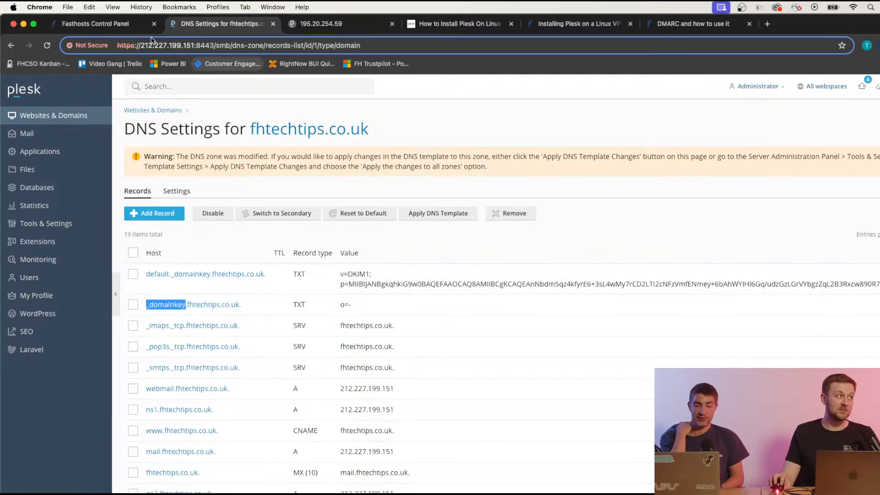
pyautogui.click(98, 22)
pyautogui.scroll(-20, 256, 328)
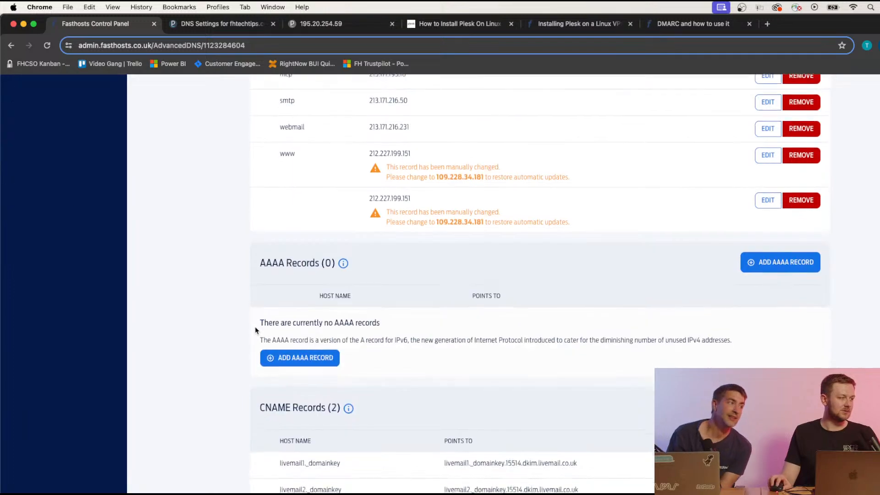
pyautogui.scroll(10, 255, 328)
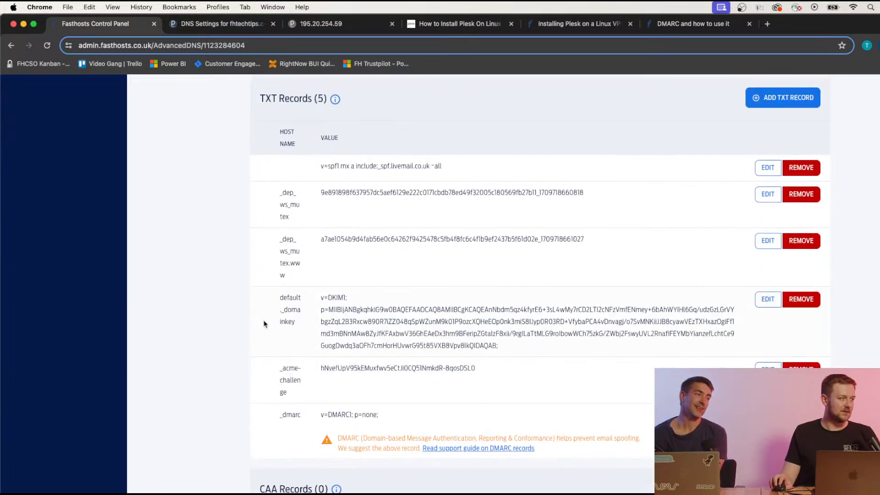
pyautogui.scroll(15, 436, 340)
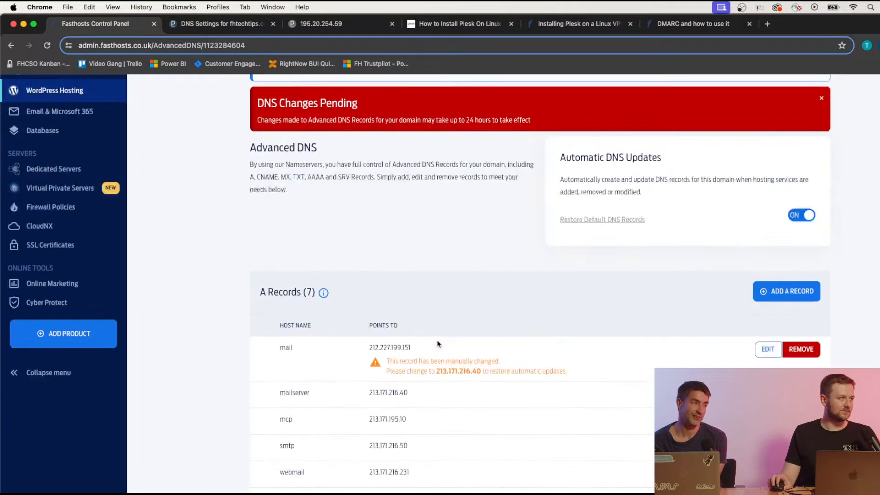
pyautogui.scroll(-5, 437, 343)
pyautogui.scroll(-12, 436, 343)
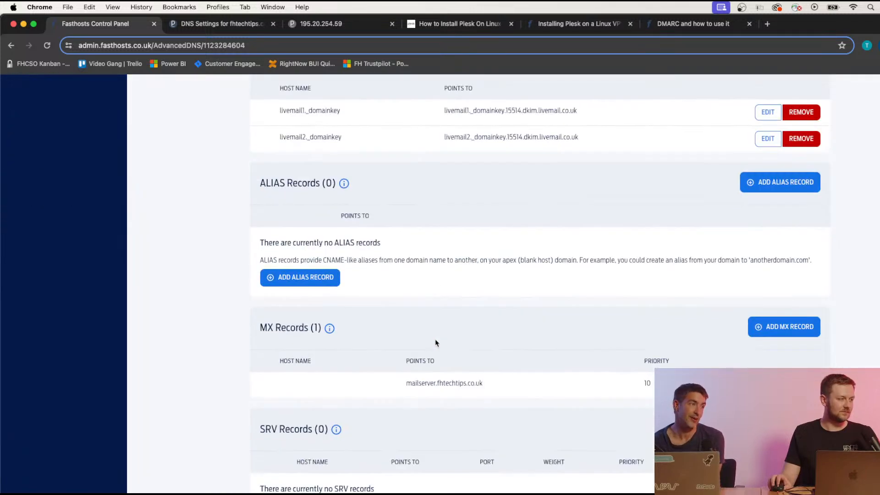
pyautogui.scroll(-1, 395, 366)
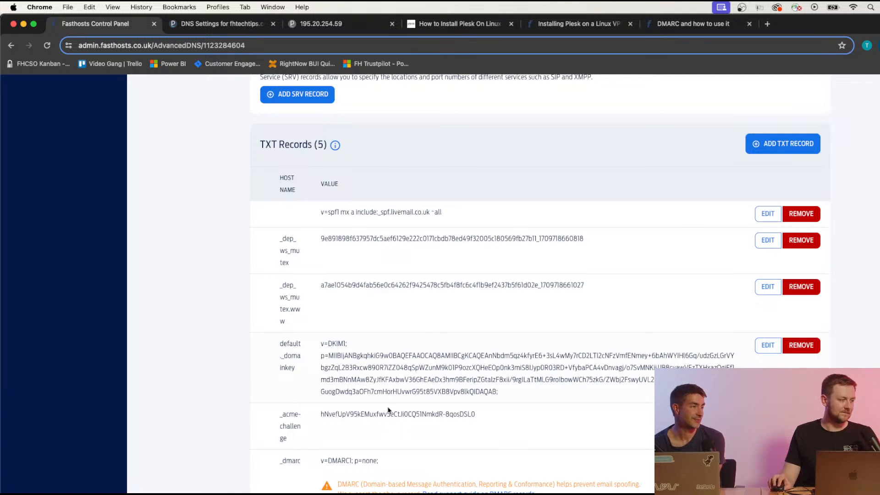
pyautogui.click(207, 25)
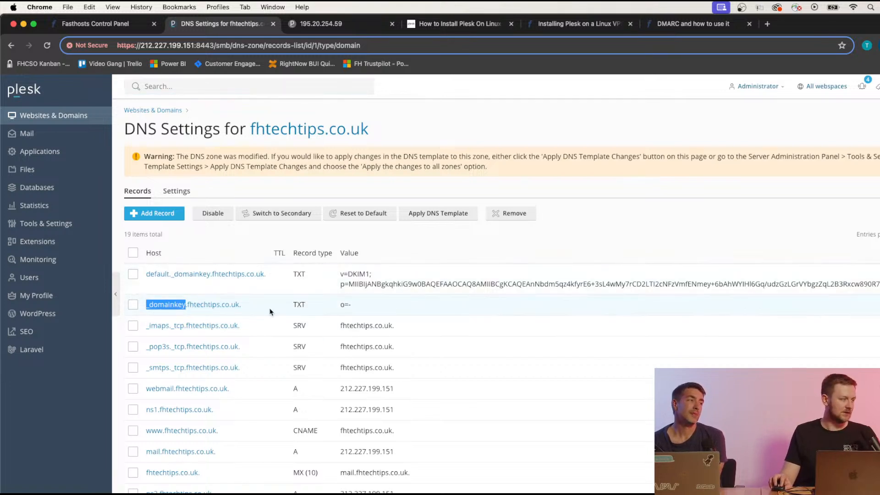
pyautogui.click(123, 25)
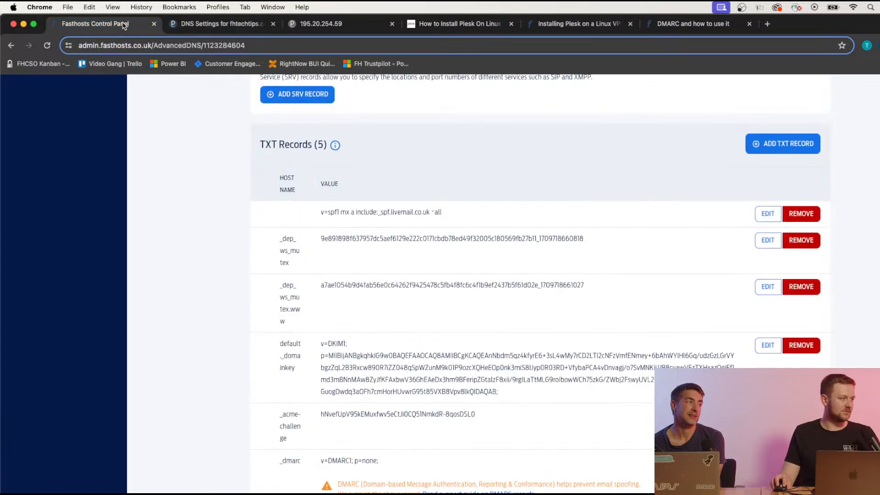
pyautogui.scroll(-1, 424, 426)
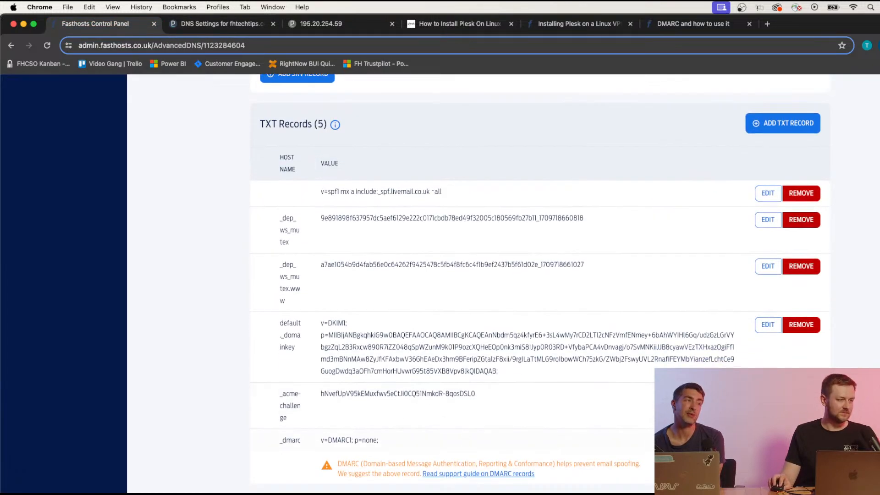
pyautogui.click(778, 124)
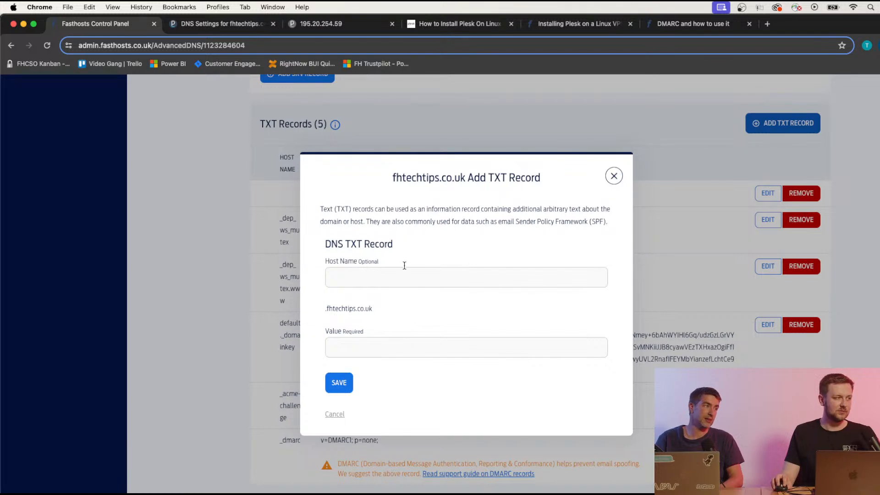
pyautogui.click(614, 176)
pyautogui.scroll(7, 617, 308)
pyautogui.scroll(10, 616, 308)
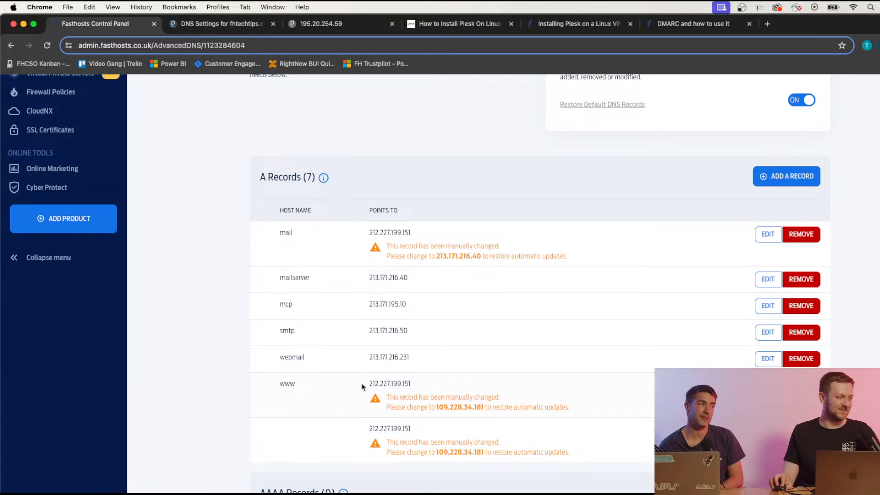
pyautogui.moveTo(362, 386); pyautogui.dragTo(410, 387)
pyautogui.press('super+c')
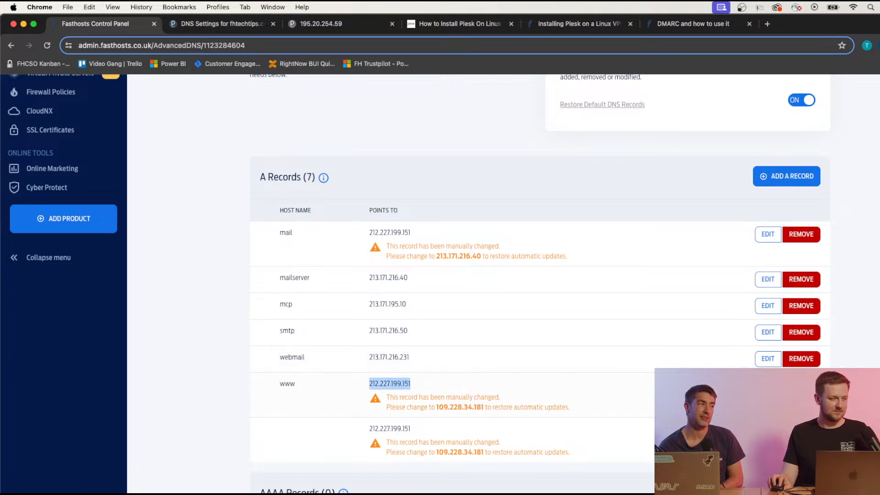
# Change the webmail A record from 213.171.216.231 to 212.227.199.151 and save it.
pyautogui.click(767, 358)
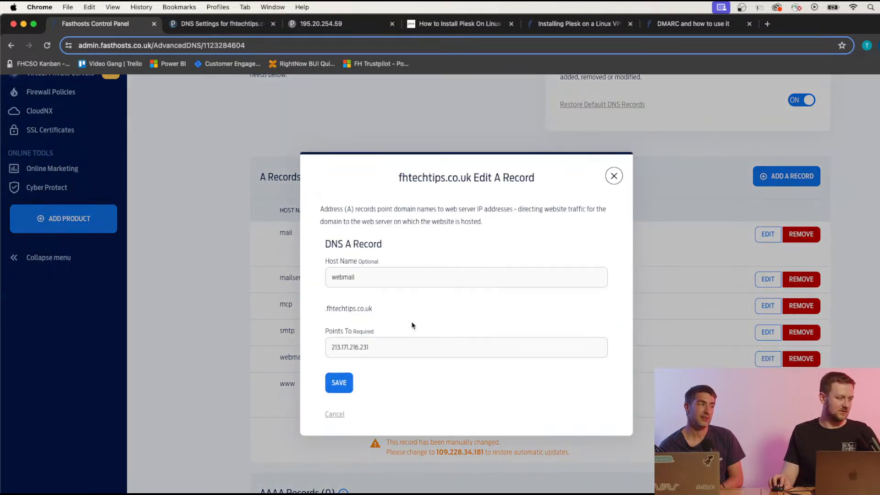
pyautogui.moveTo(376, 345); pyautogui.dragTo(302, 349)
pyautogui.press('super+v')
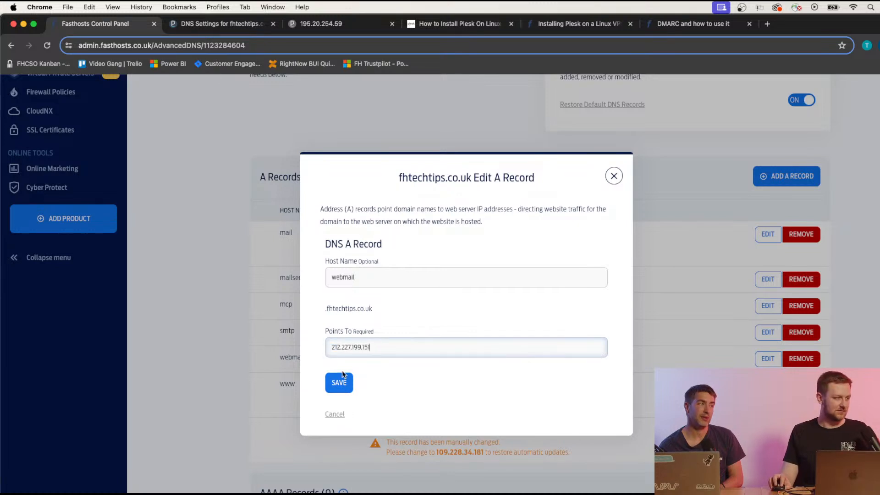
pyautogui.click(346, 386)
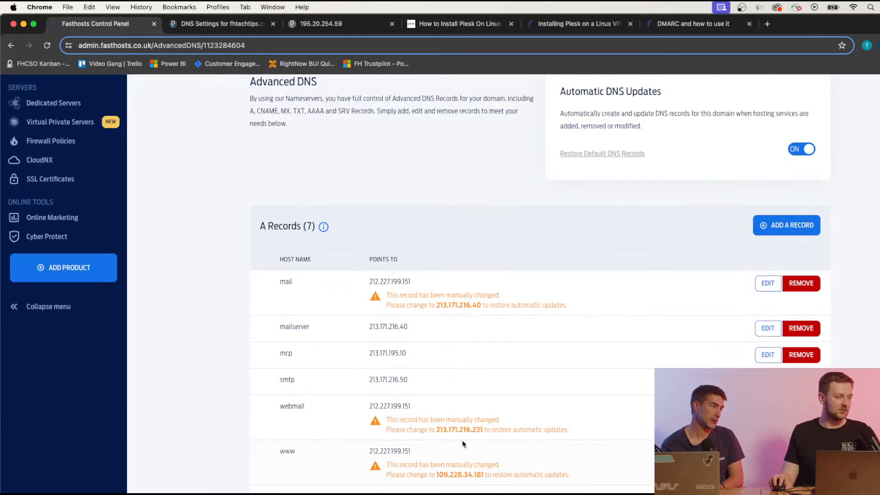
# Copy webmail's new IP address 212.227.199.151 from the DNS records list.
pyautogui.scroll(-7, 433, 424)
pyautogui.scroll(4, 301, 280)
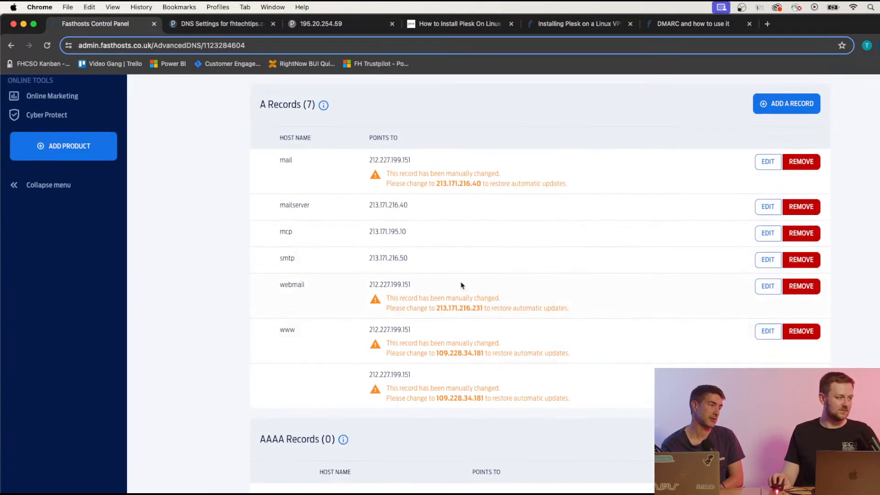
pyautogui.moveTo(422, 287); pyautogui.dragTo(372, 286)
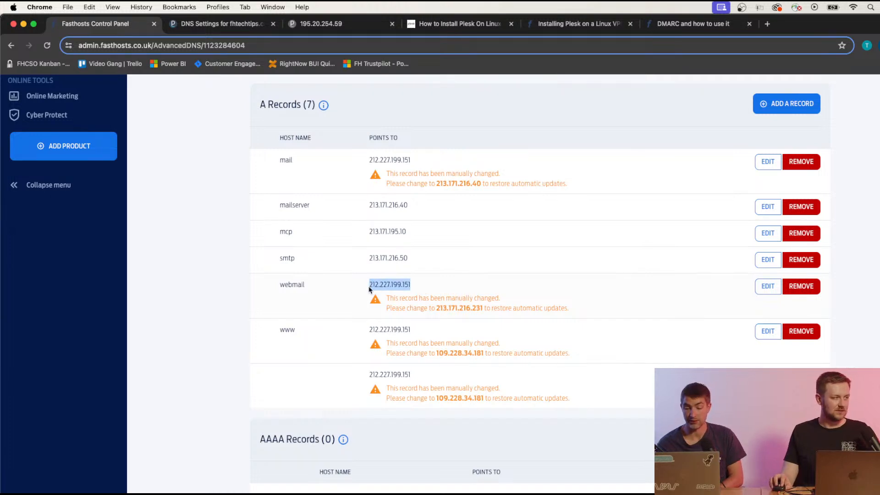
pyautogui.press('super+c')
pyautogui.scroll(-7, 362, 304)
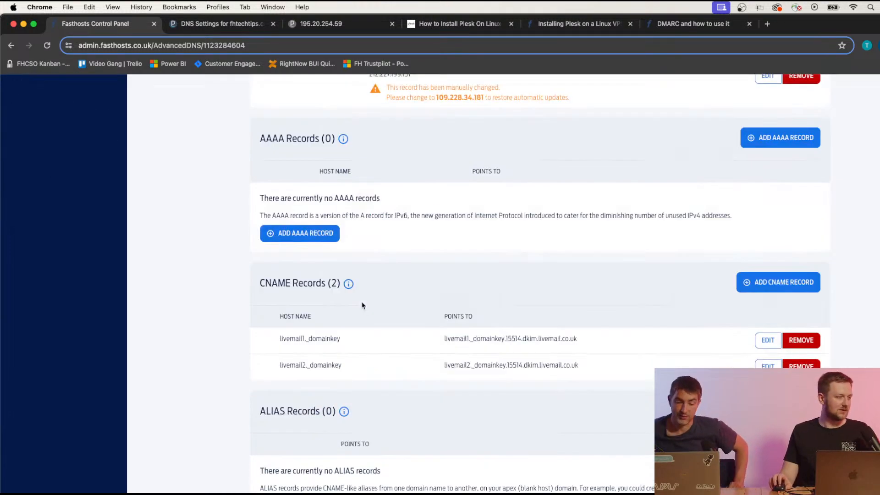
pyautogui.scroll(-5, 380, 303)
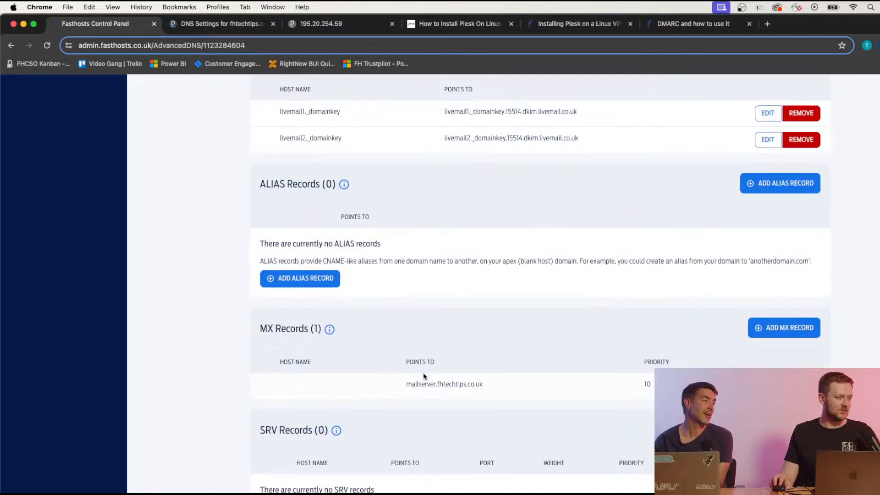
# Change the MX record target from mailserver.fhtechtips.co.uk to mail.fhtechtips.co.uk and save it.
pyautogui.click(767, 385)
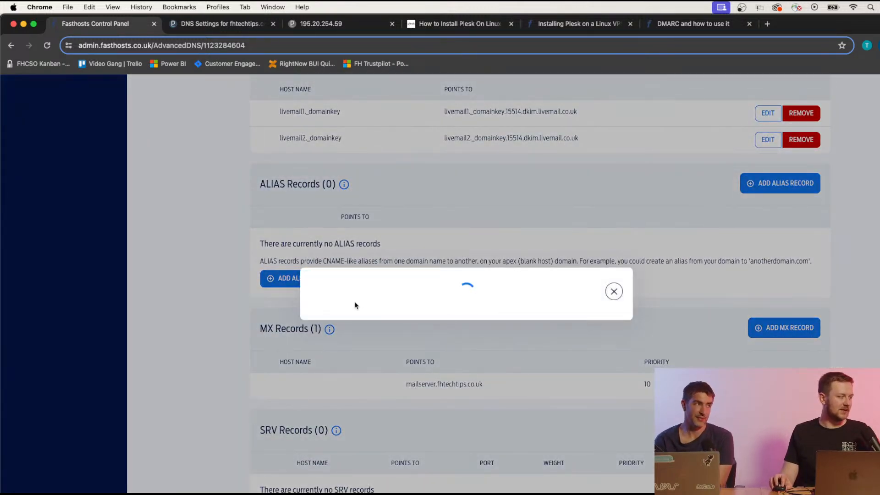
pyautogui.click(363, 315)
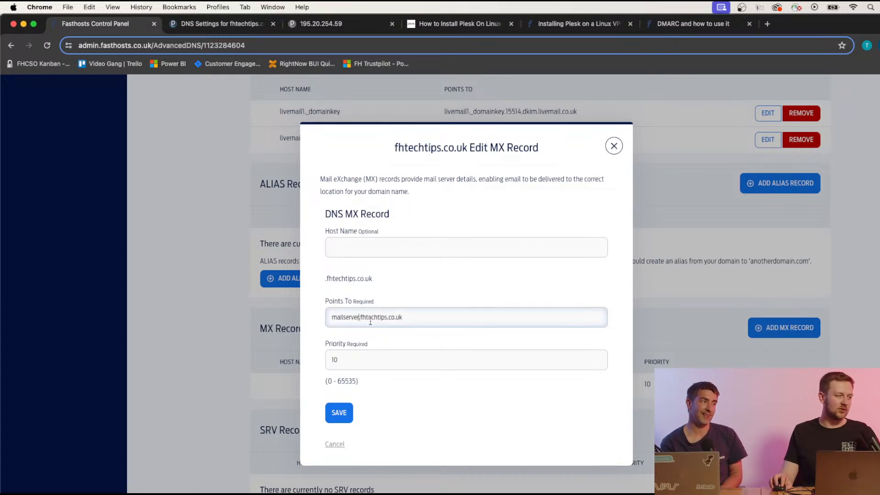
pyautogui.press('BackSpace')
pyautogui.press('BackSpace')
pyautogui.press('BackSpace')
pyautogui.press('BackSpace')
pyautogui.press('BackSpace')
pyautogui.press('BackSpace')
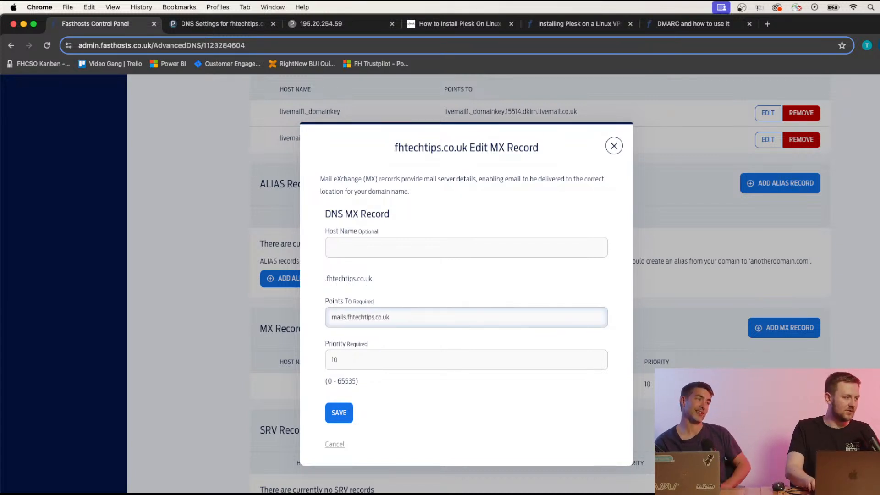
pyautogui.click(331, 415)
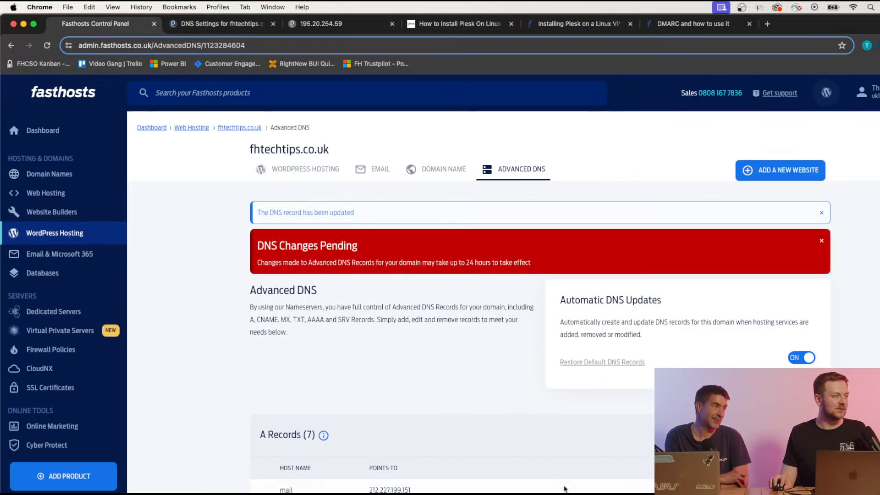
pyautogui.scroll(-5, 317, 244)
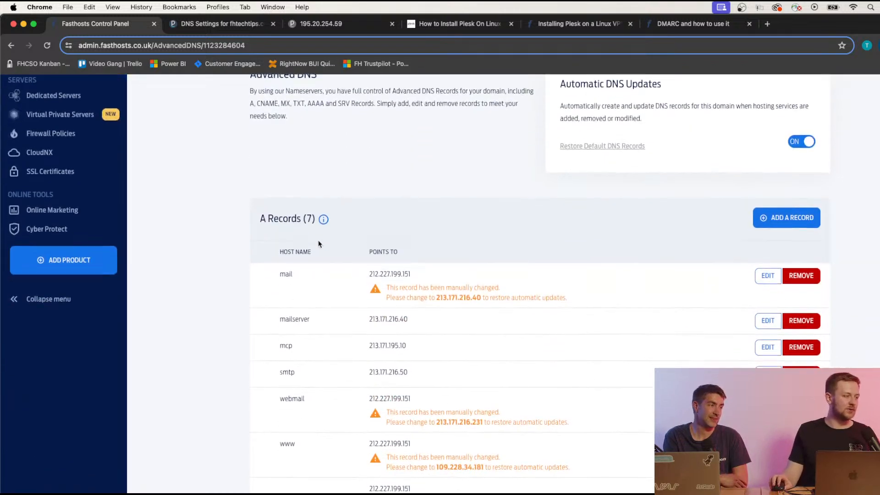
pyautogui.scroll(4, 319, 243)
pyautogui.scroll(1, 320, 243)
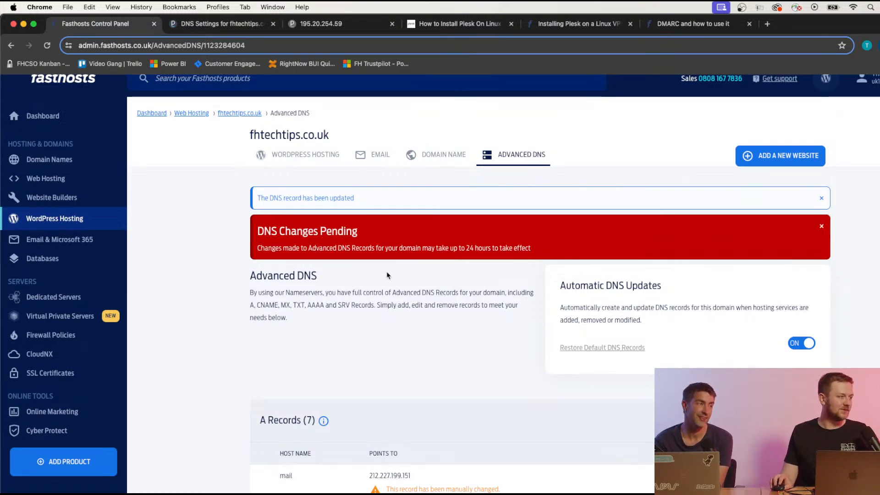
pyautogui.scroll(-5, 472, 332)
pyautogui.scroll(-3, 476, 324)
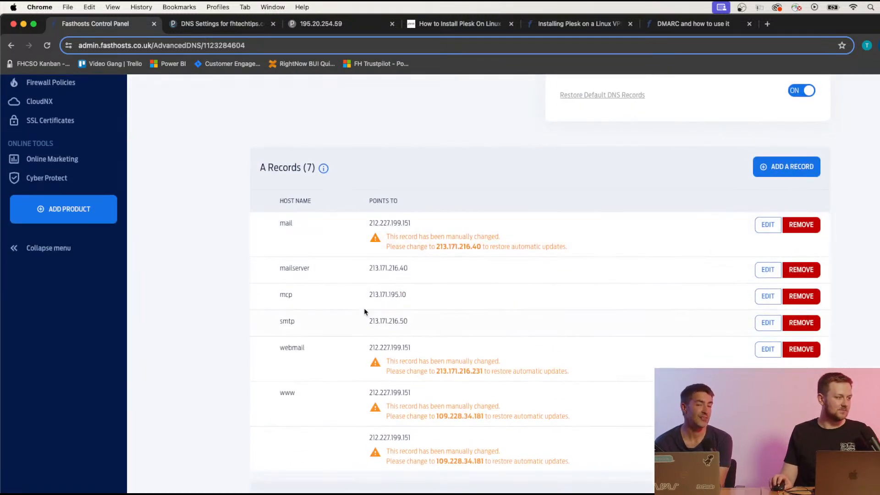
pyautogui.scroll(-4, 405, 309)
pyautogui.scroll(2, 339, 243)
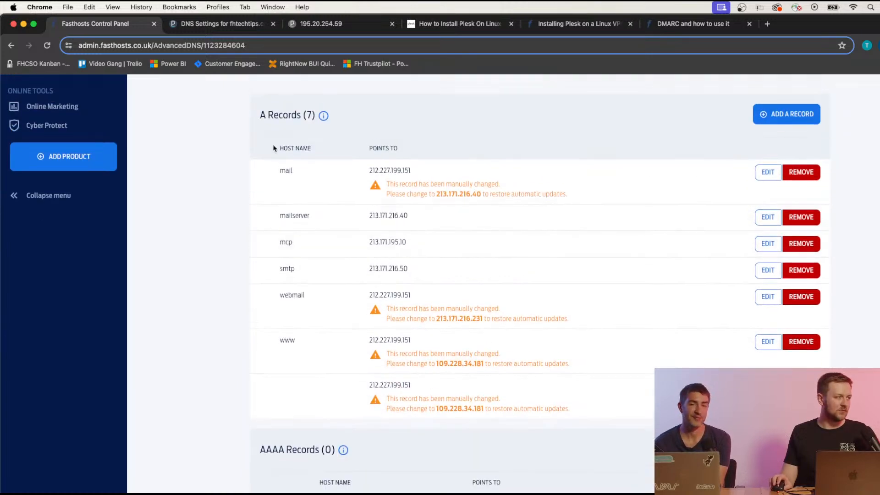
pyautogui.scroll(-10, 433, 232)
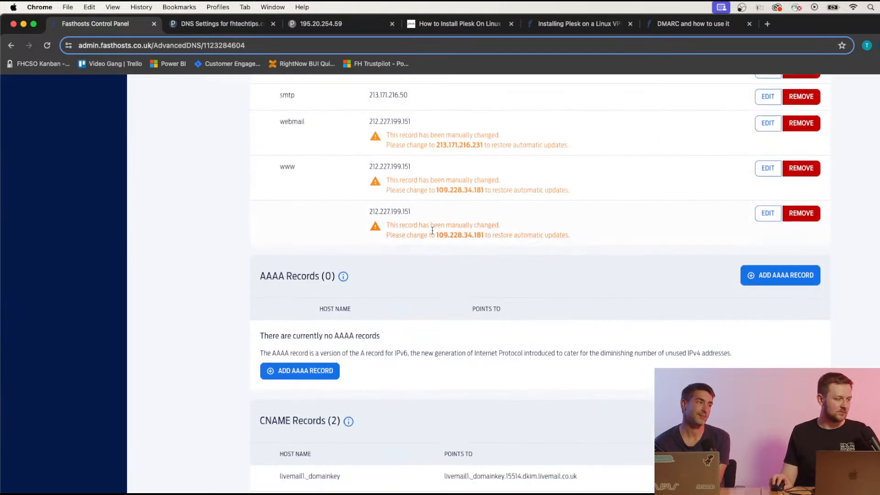
pyautogui.scroll(-1, 430, 234)
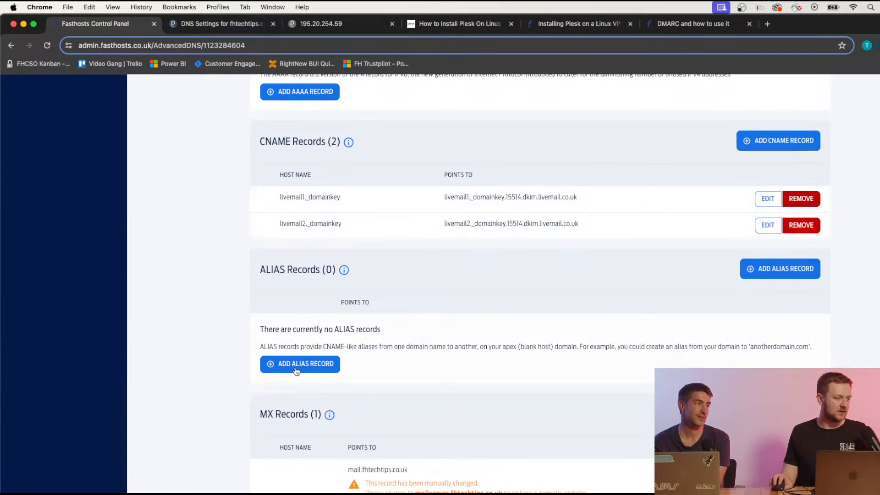
pyautogui.scroll(-1, 325, 408)
pyautogui.scroll(15, 402, 413)
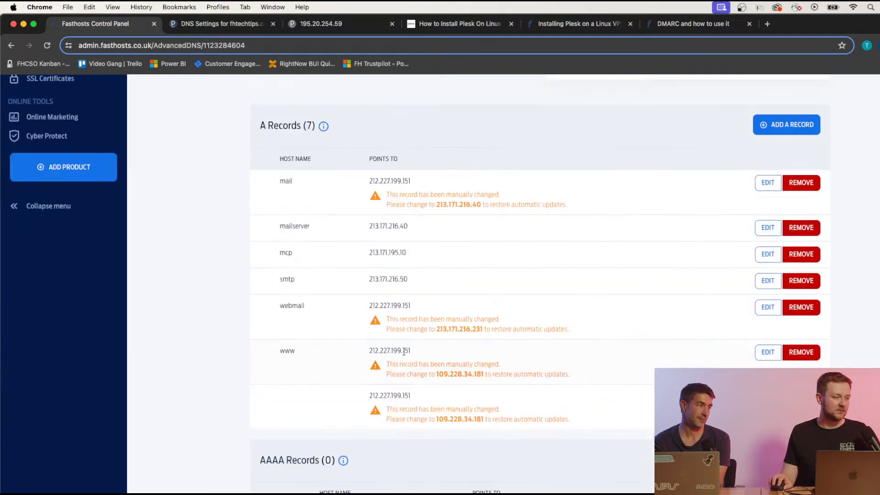
pyautogui.scroll(-3, 348, 334)
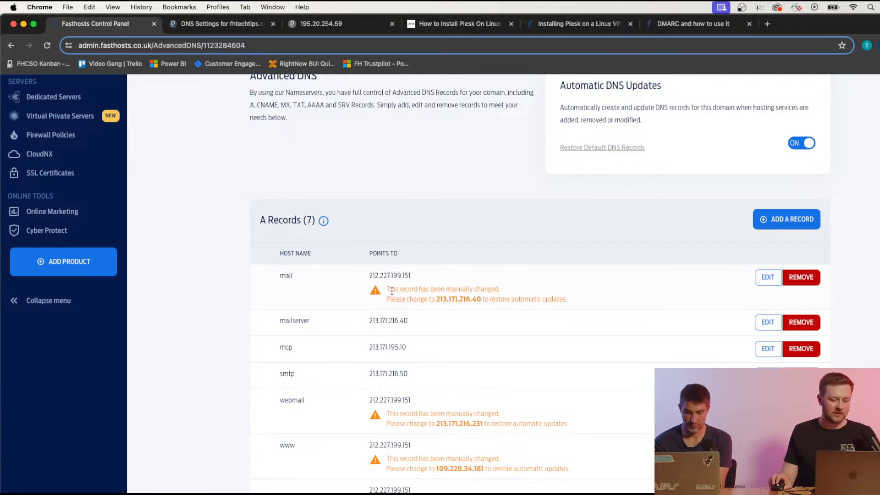
pyautogui.scroll(-1, 392, 293)
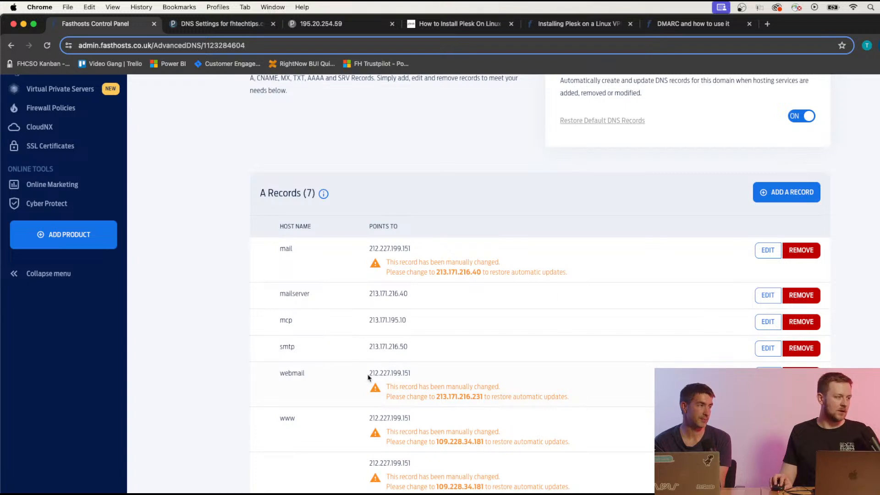
pyautogui.moveTo(369, 374); pyautogui.dragTo(416, 374)
pyautogui.click(420, 376)
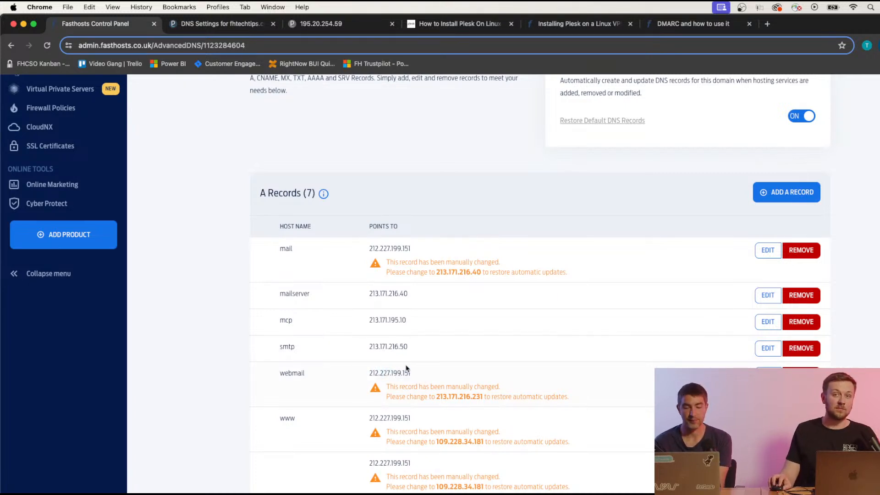
pyautogui.scroll(-3, 389, 359)
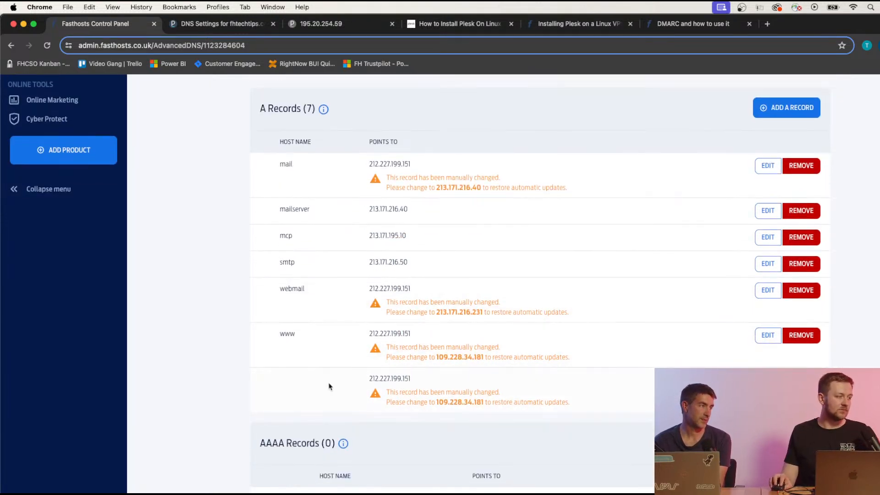
pyautogui.scroll(-10, 366, 371)
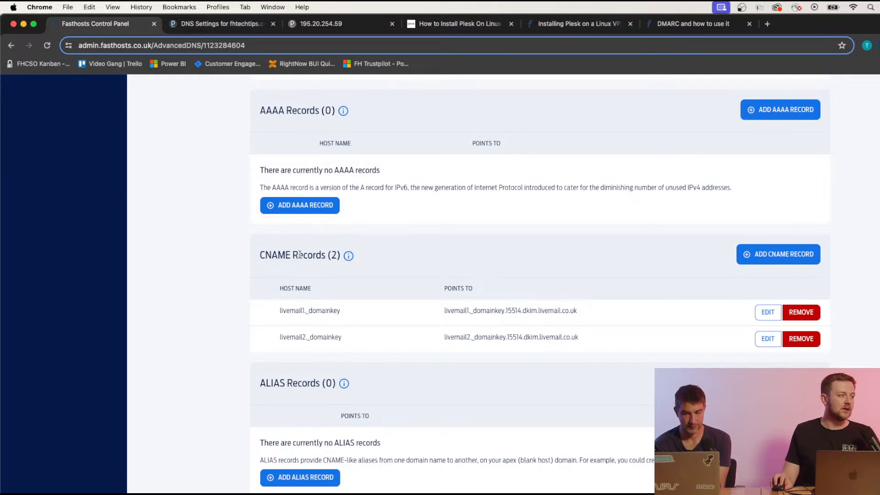
pyautogui.scroll(-3, 484, 327)
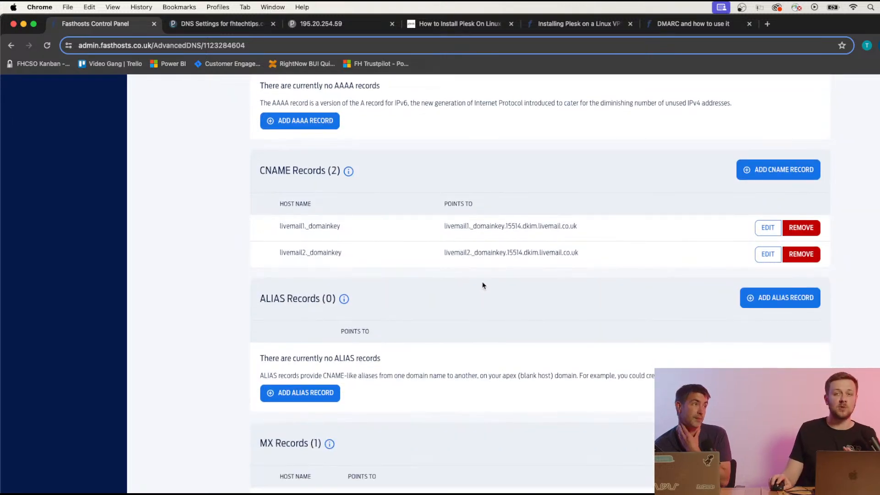
pyautogui.scroll(-3, 465, 280)
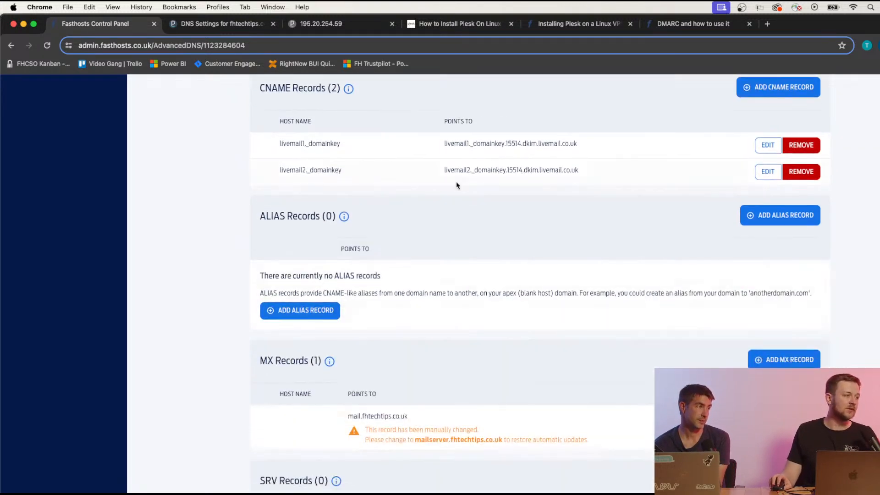
pyautogui.scroll(-9, 476, 182)
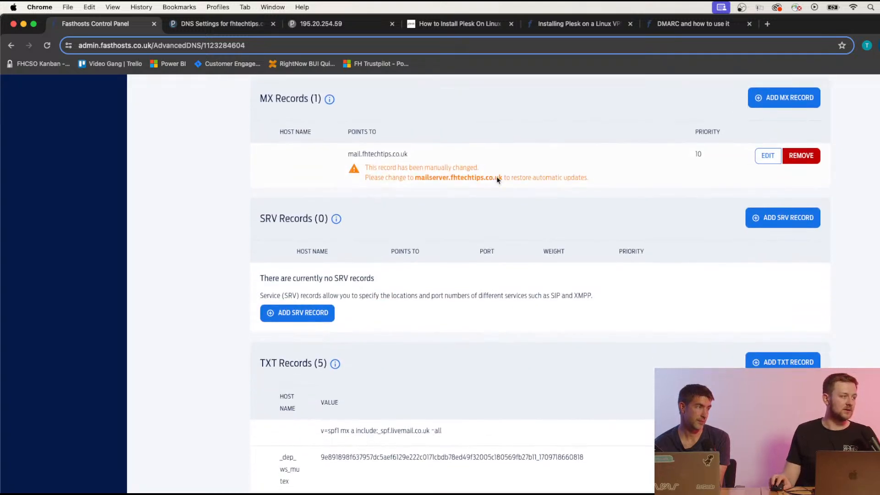
pyautogui.scroll(-1, 498, 179)
pyautogui.scroll(-1, 440, 200)
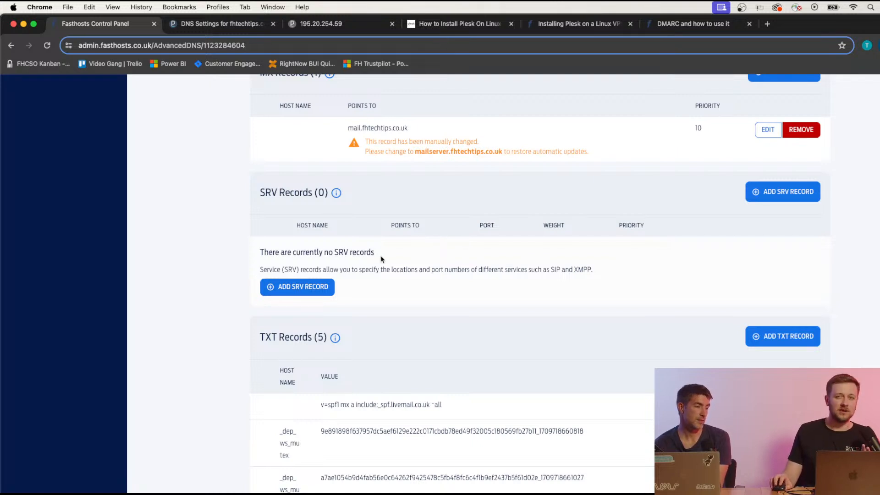
pyautogui.scroll(-5, 404, 277)
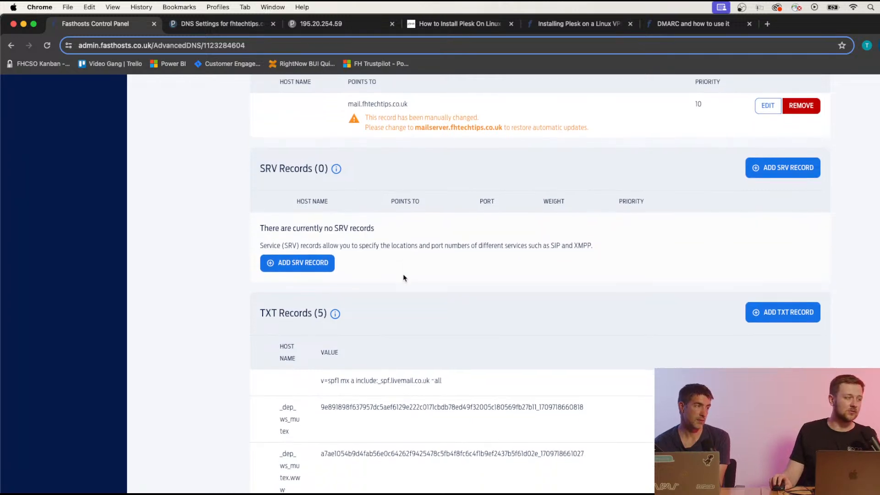
# Copy the SPF TXT value from Plesk's DNS settings for fhtechtips.co.uk.
pyautogui.click(219, 24)
pyautogui.scroll(-6, 353, 435)
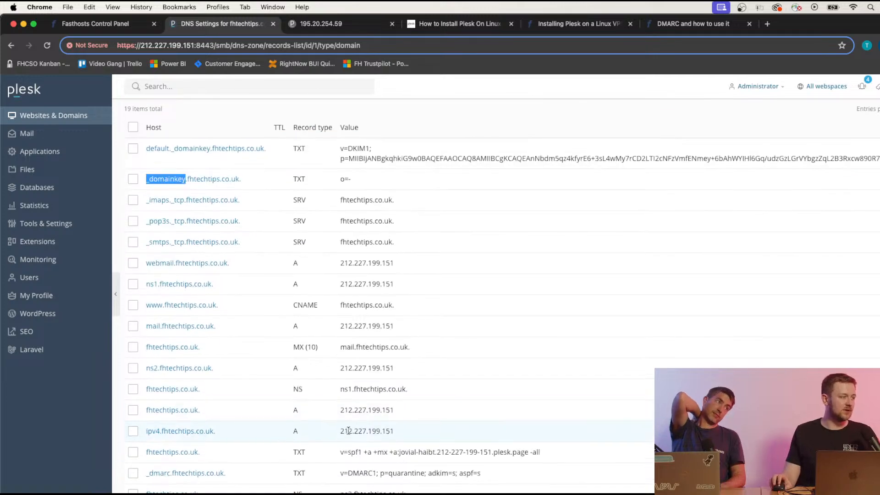
pyautogui.moveTo(335, 374); pyautogui.dragTo(552, 374)
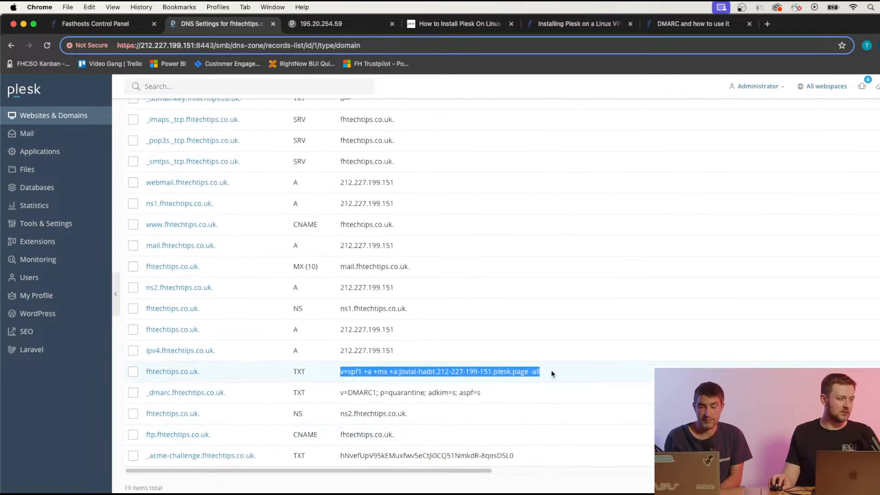
pyautogui.press('super+c')
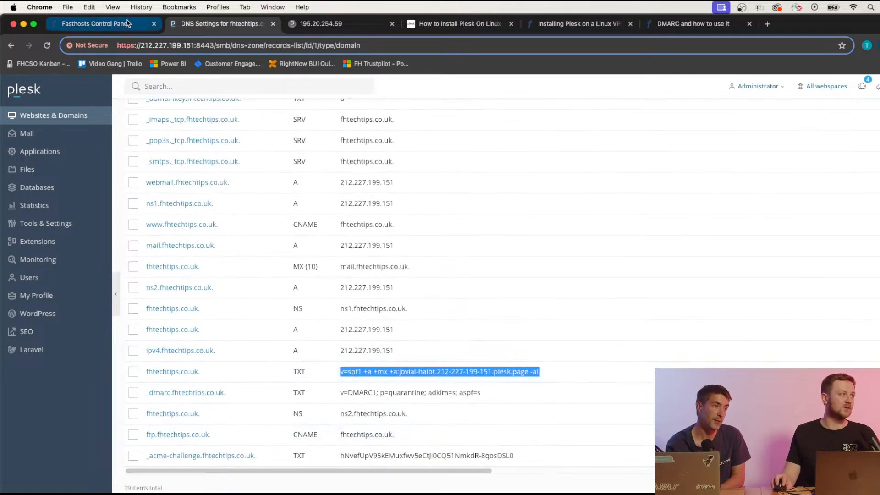
# Replace Fasthosts' SPF TXT value with the Plesk value, remove the leading blanks, and save.
pyautogui.click(94, 23)
pyautogui.scroll(-1, 376, 355)
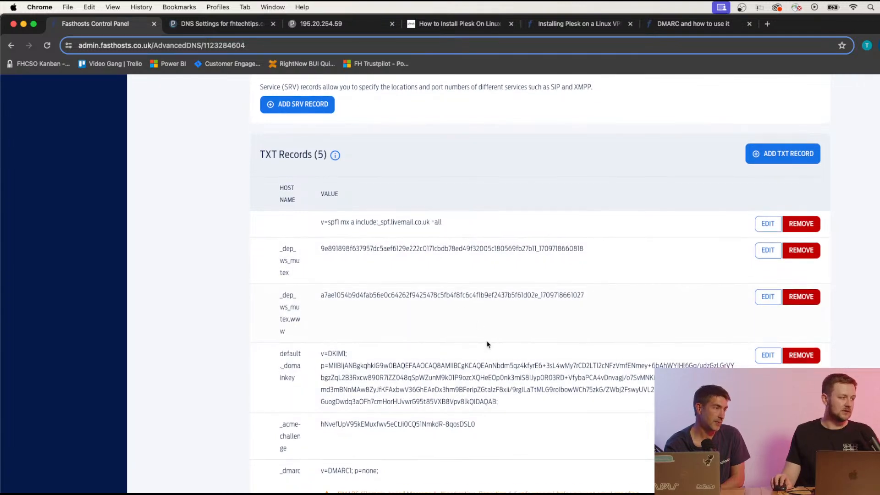
pyautogui.scroll(-1, 488, 346)
pyautogui.click(757, 216)
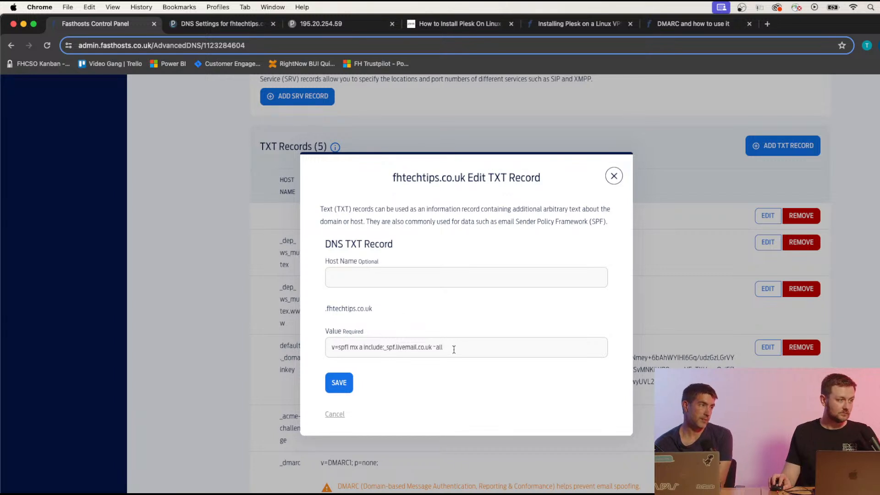
pyautogui.tripleClick(453, 349)
pyautogui.press('super+v')
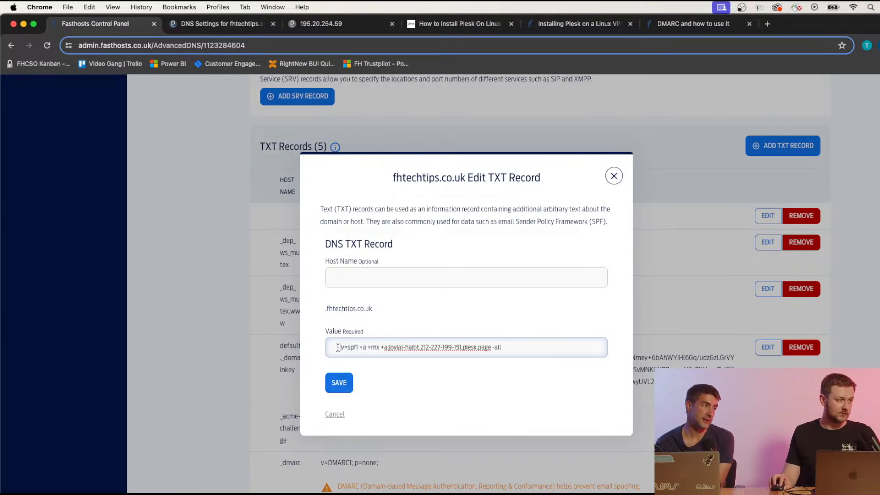
pyautogui.moveTo(338, 348); pyautogui.dragTo(317, 351)
pyautogui.press('BackSpace')
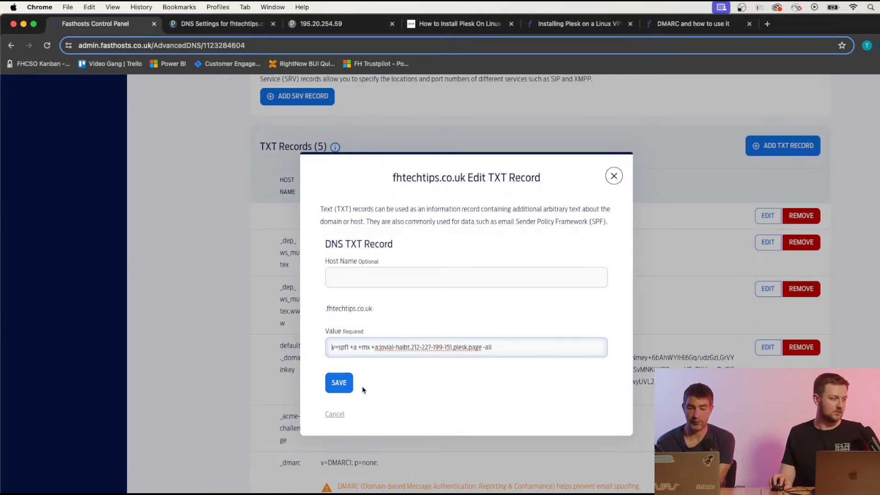
pyautogui.click(339, 384)
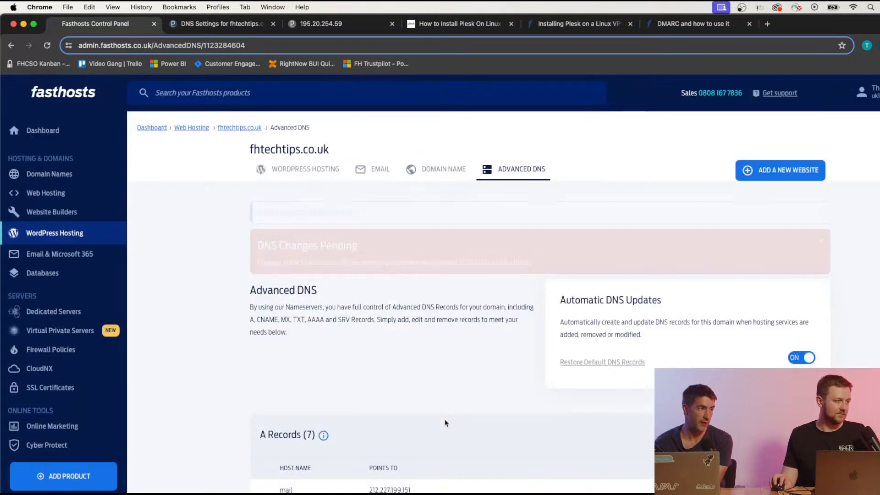
pyautogui.scroll(-1, 419, 365)
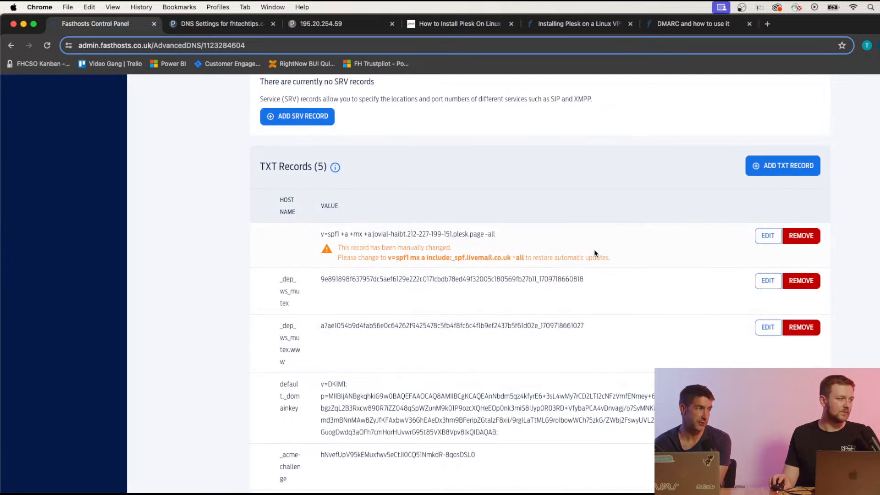
pyautogui.scroll(-1, 401, 325)
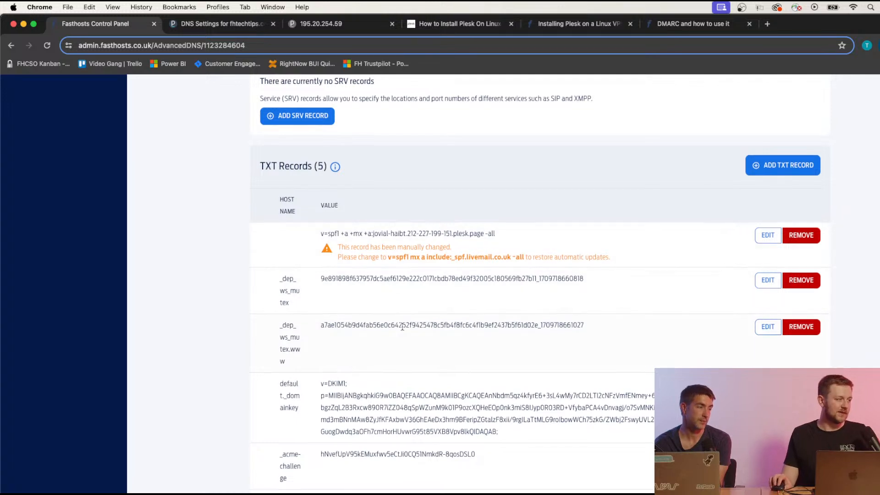
pyautogui.scroll(-3, 398, 328)
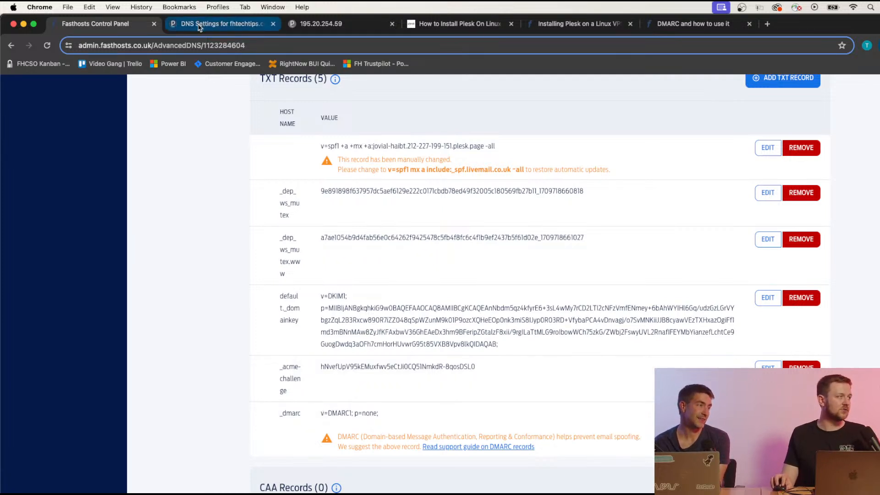
pyautogui.click(215, 23)
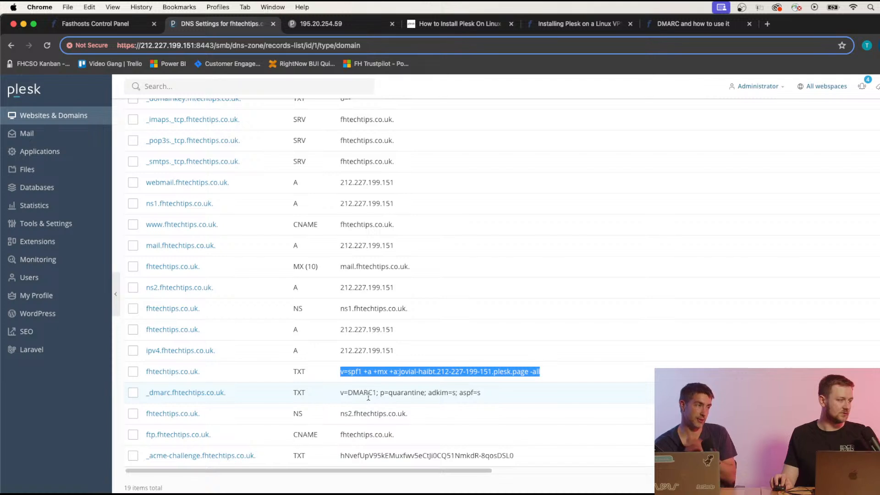
pyautogui.moveTo(340, 393); pyautogui.dragTo(485, 397)
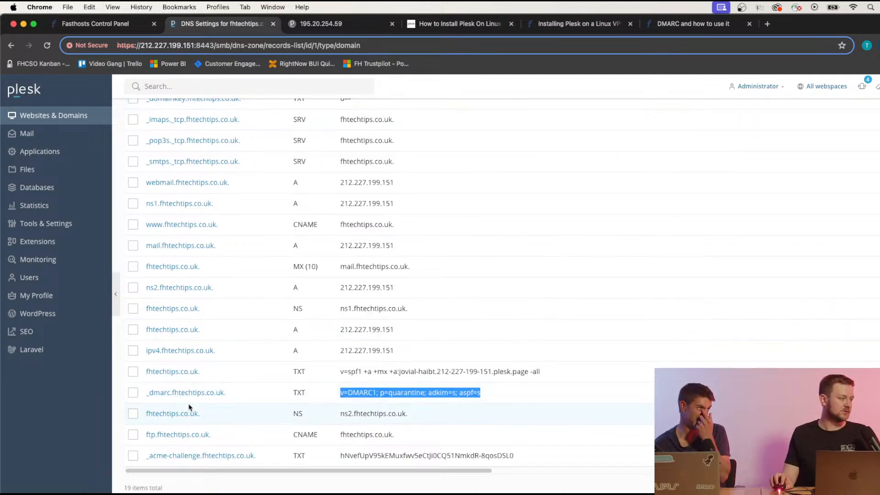
pyautogui.click(120, 33)
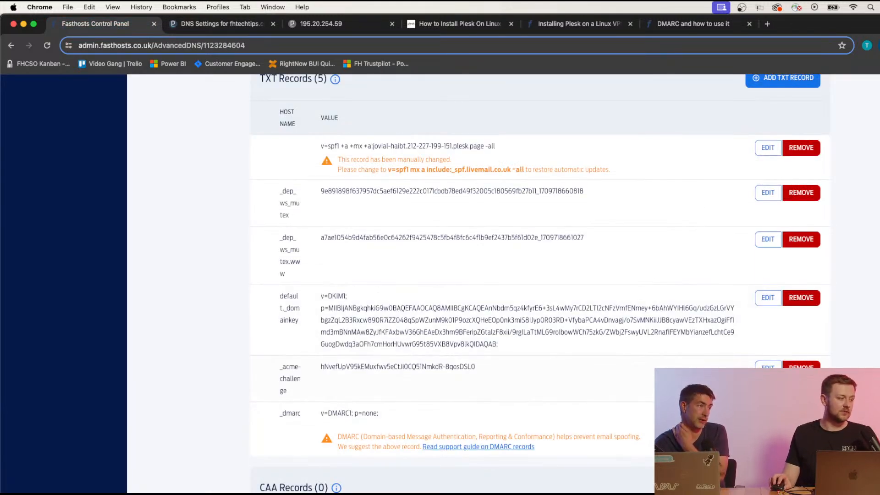
pyautogui.scroll(-3, 479, 283)
pyautogui.scroll(2, 479, 283)
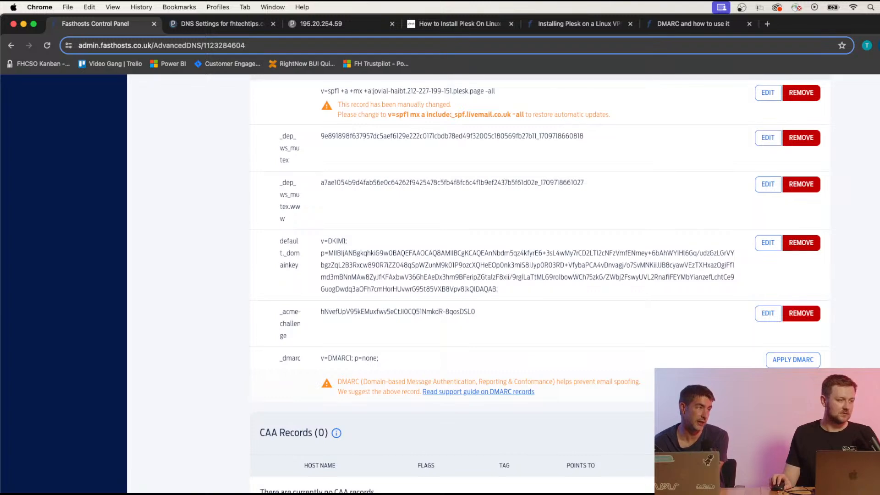
pyautogui.scroll(1, 540, 284)
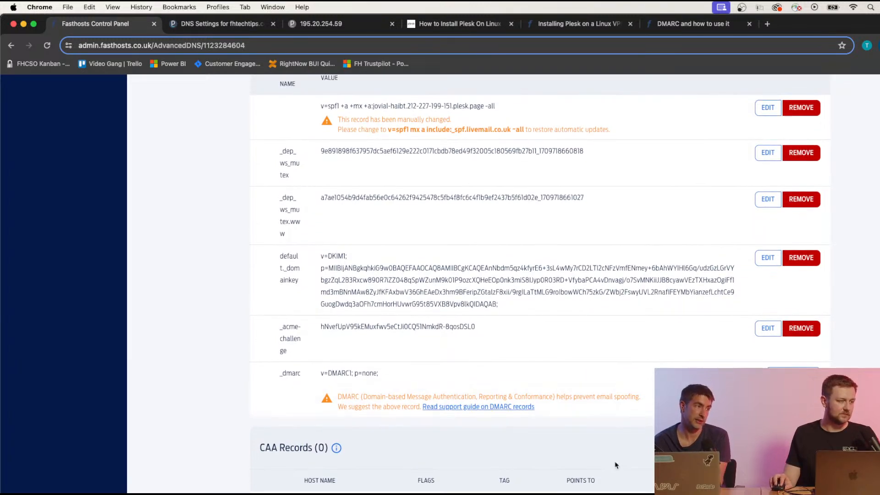
pyautogui.scroll(2, 615, 464)
pyautogui.scroll(-2, 654, 424)
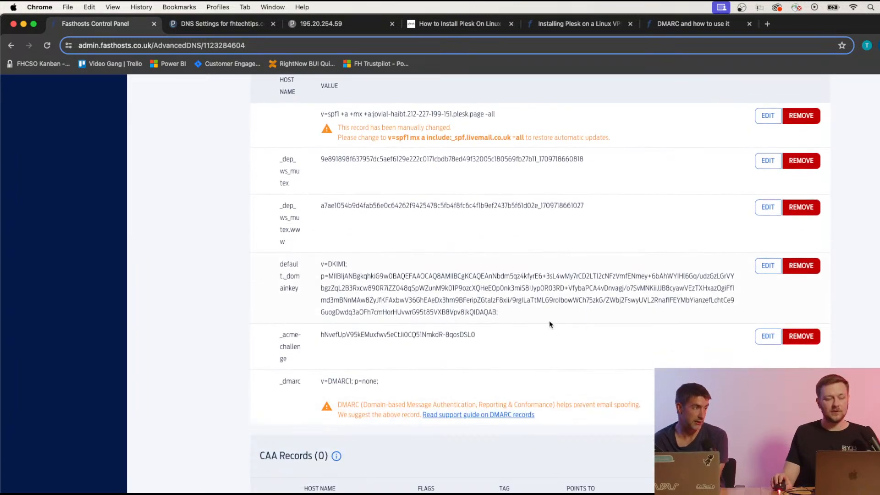
pyautogui.scroll(4, 540, 161)
pyautogui.scroll(-2, 539, 160)
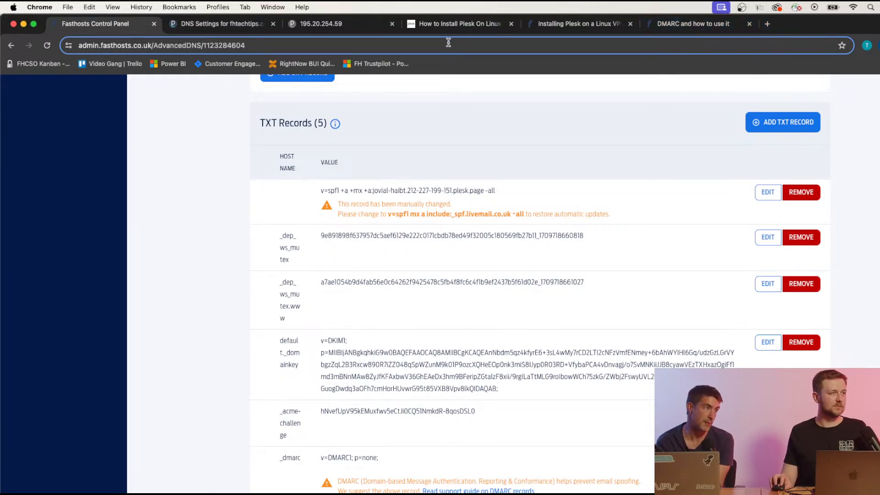
# Retry the server admin page, open a new tab, and select text on the Advanced DNS page.
pyautogui.click(352, 27)
pyautogui.click(45, 46)
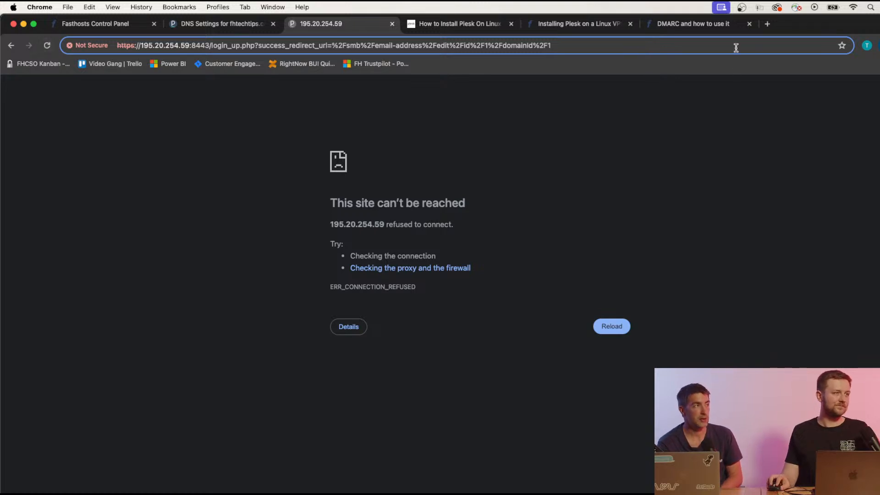
pyautogui.click(766, 24)
pyautogui.click(114, 24)
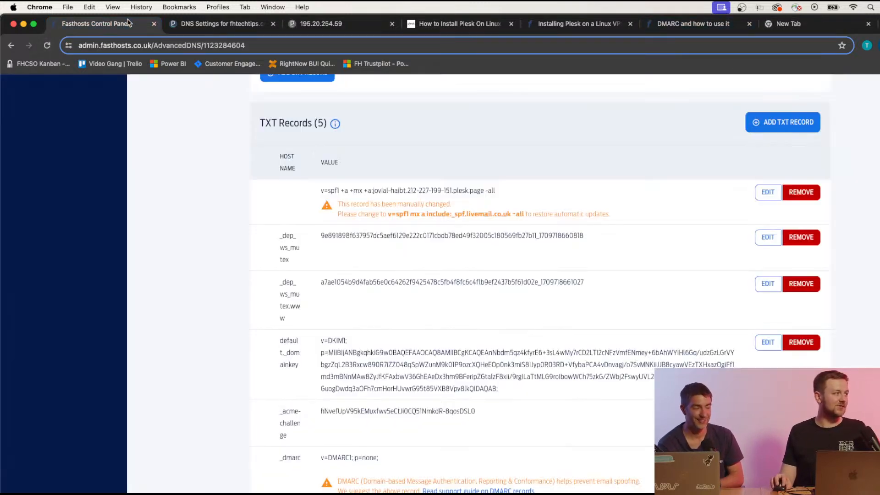
pyautogui.scroll(1, 359, 208)
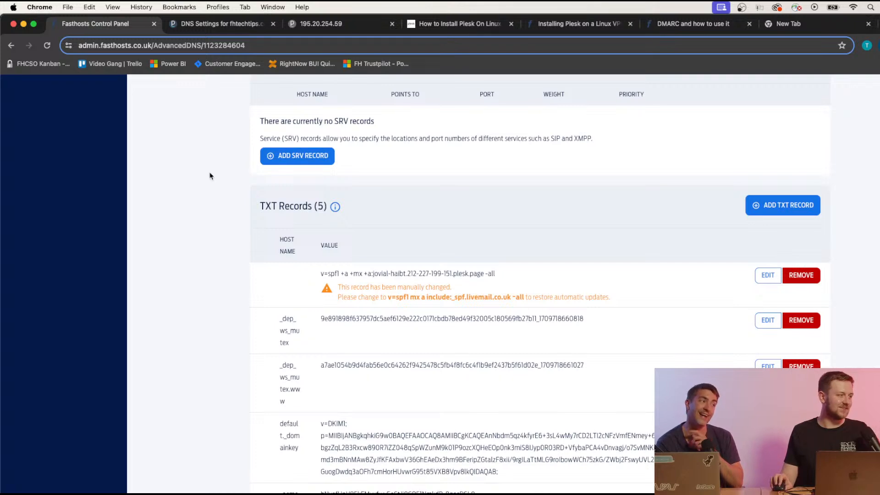
pyautogui.scroll(15, 216, 165)
pyautogui.moveTo(249, 150); pyautogui.dragTo(336, 149)
pyautogui.press('super+c')
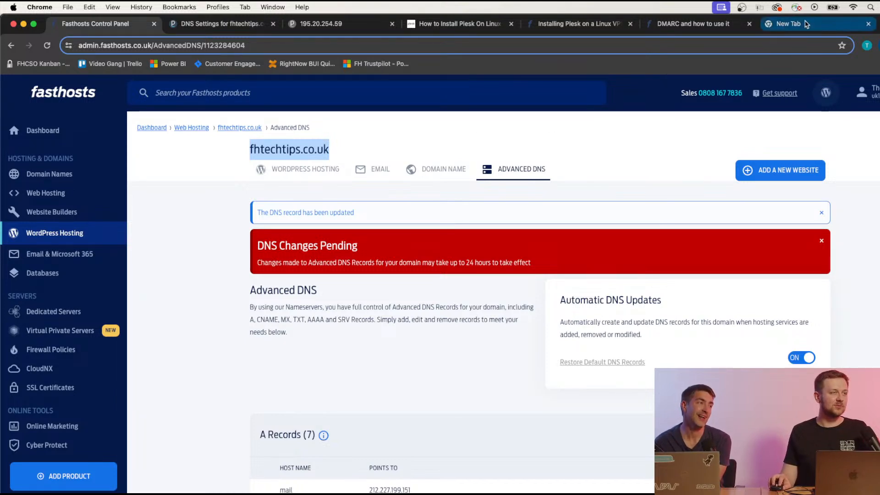
# Load webmail.fhtechtips.co.uk in the new tab to reach the Roundcube login page.
pyautogui.click(807, 24)
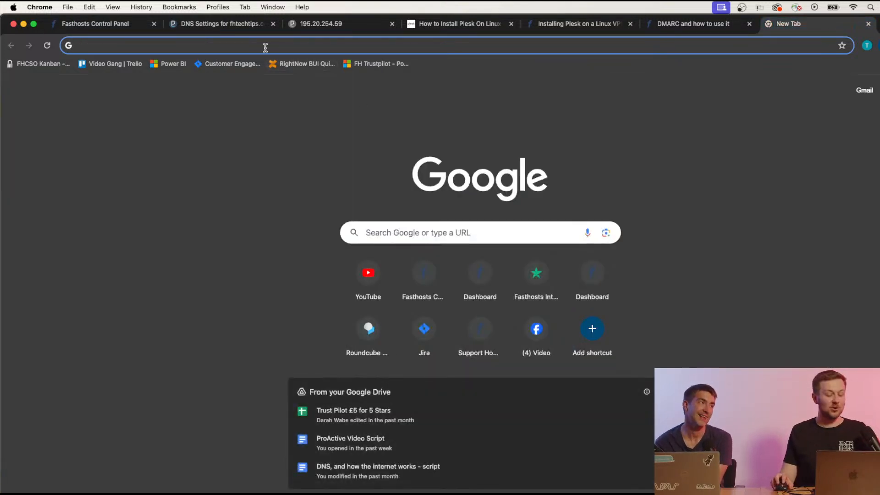
pyautogui.write('webmail')
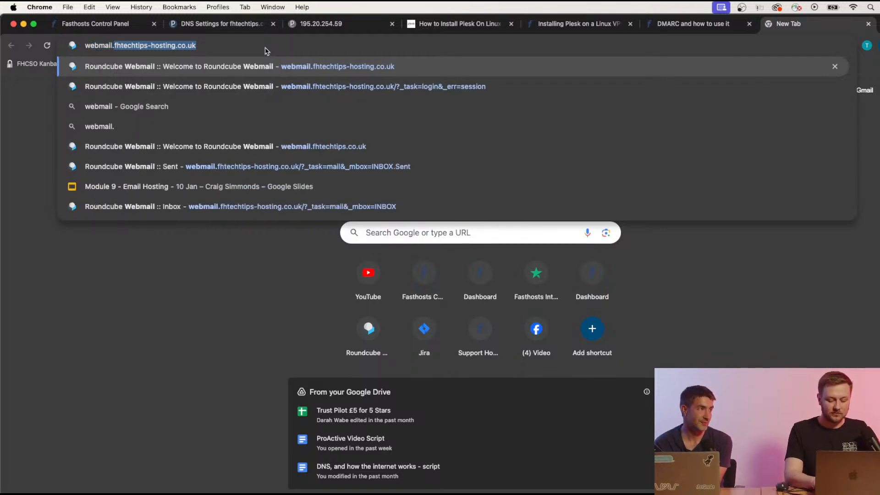
pyautogui.write('.')
pyautogui.press('super+v')
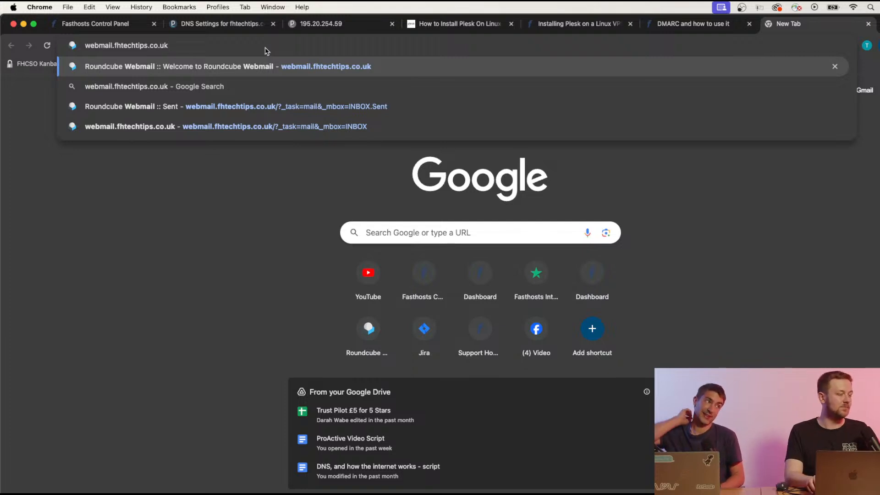
pyautogui.press('Return')
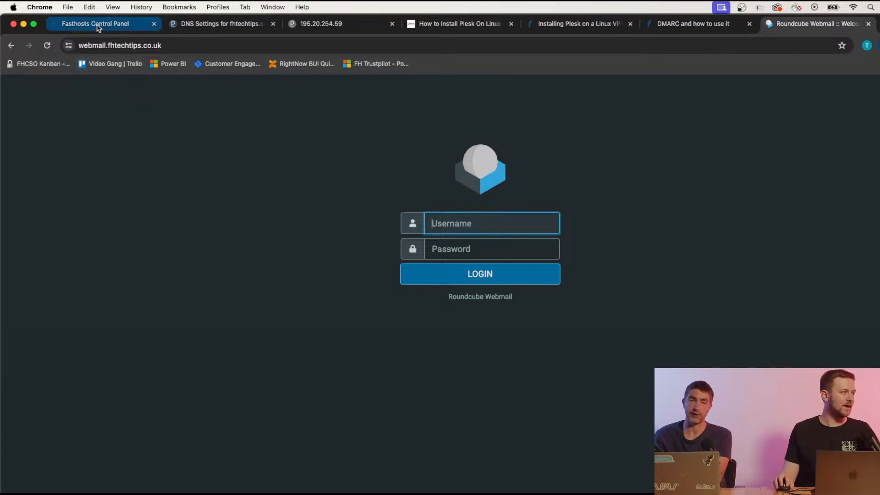
# Open the test mailbox's settings from Plesk's list of mail accounts.
pyautogui.click(726, 30)
pyautogui.click(815, 27)
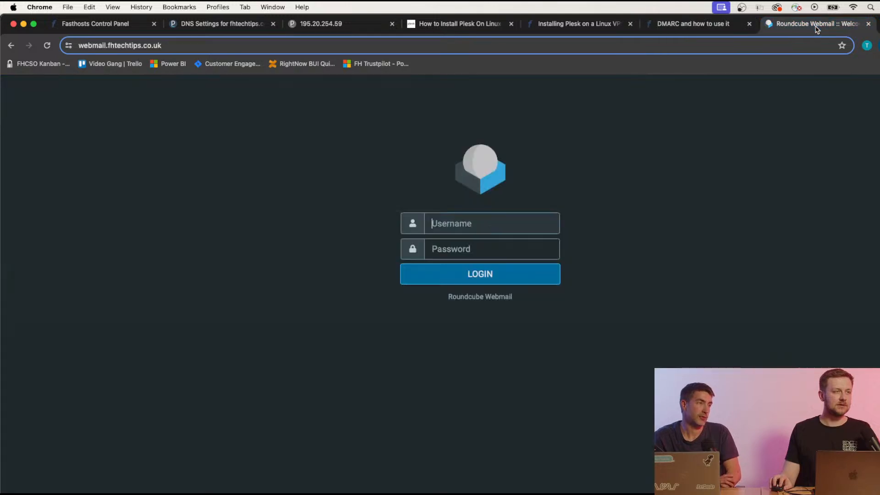
pyautogui.click(128, 27)
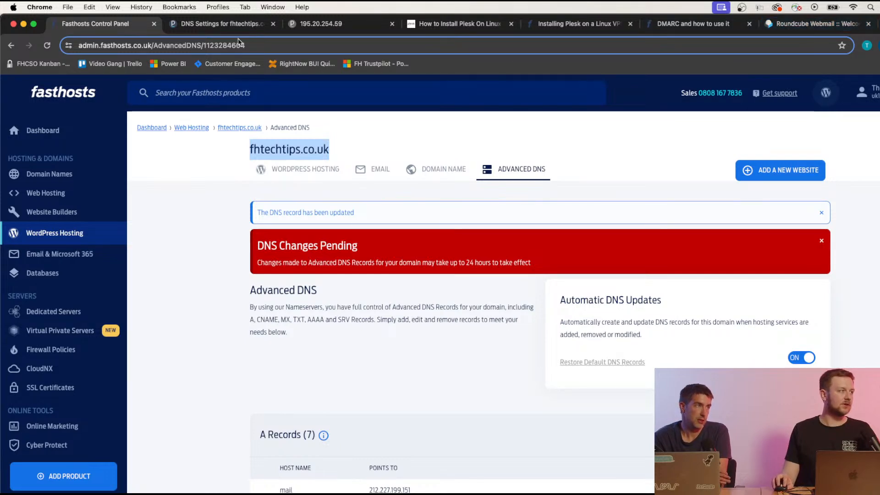
pyautogui.click(234, 25)
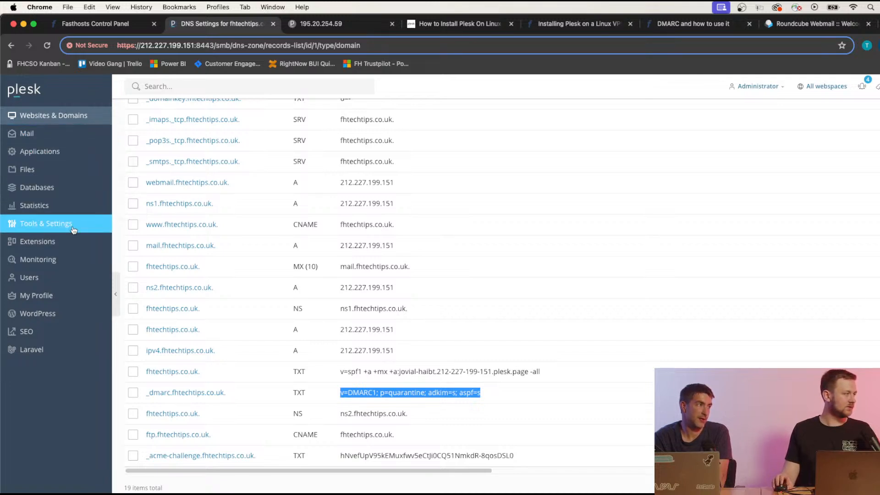
pyautogui.scroll(4, 73, 211)
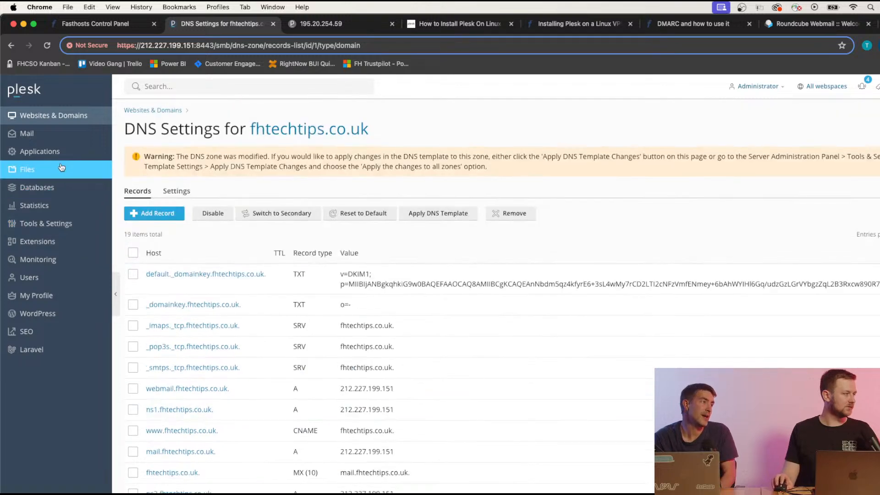
pyautogui.click(54, 141)
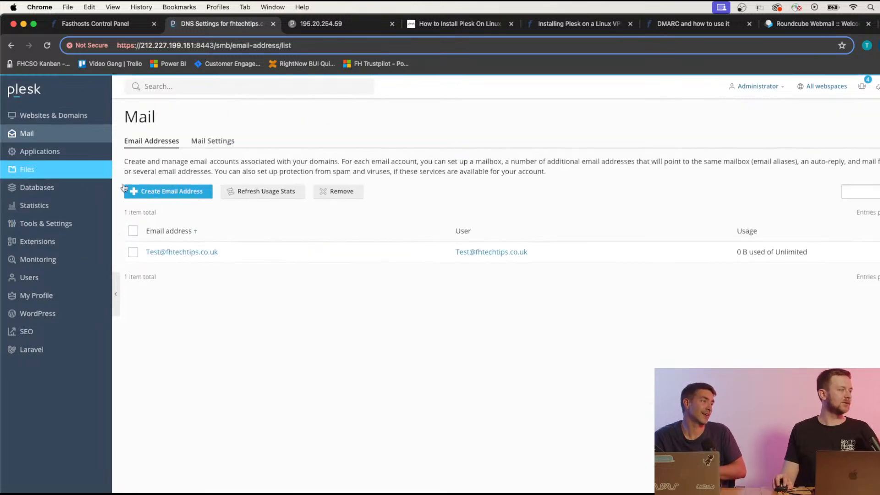
pyautogui.click(209, 255)
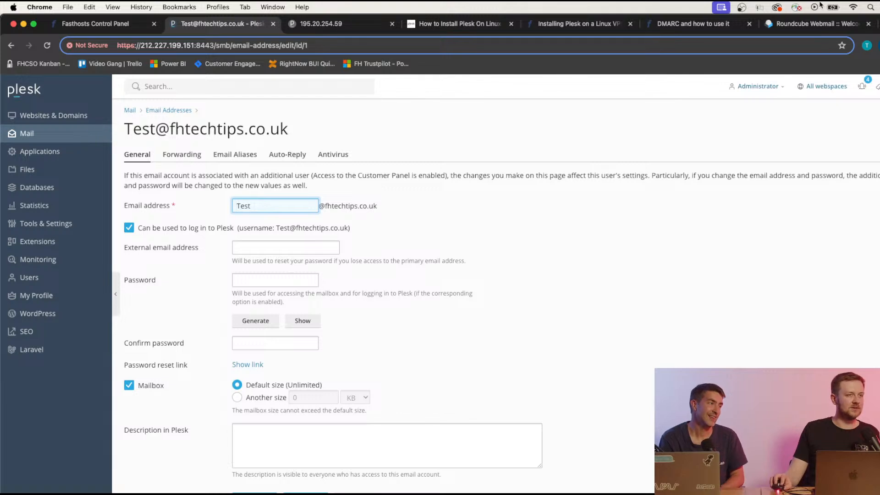
# Save a new password for the test mailbox and copy its address from the list.
pyautogui.hotkey('ctrl', 'Right')
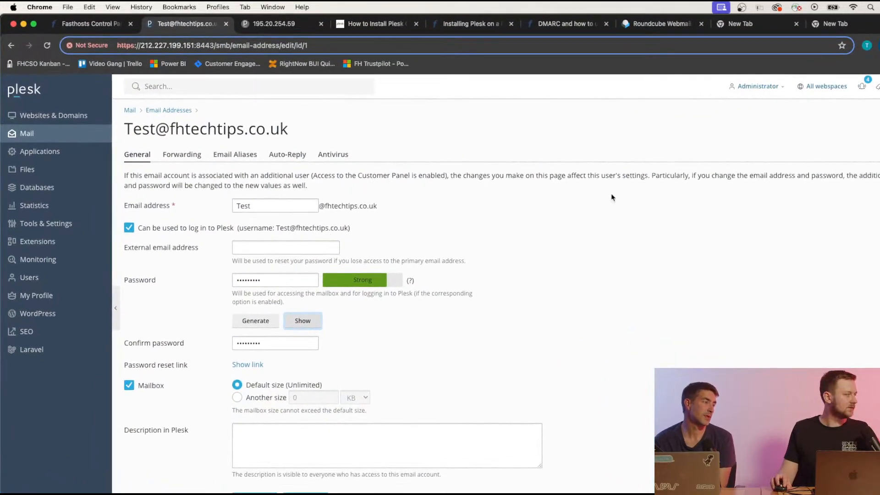
pyautogui.scroll(-1, 385, 361)
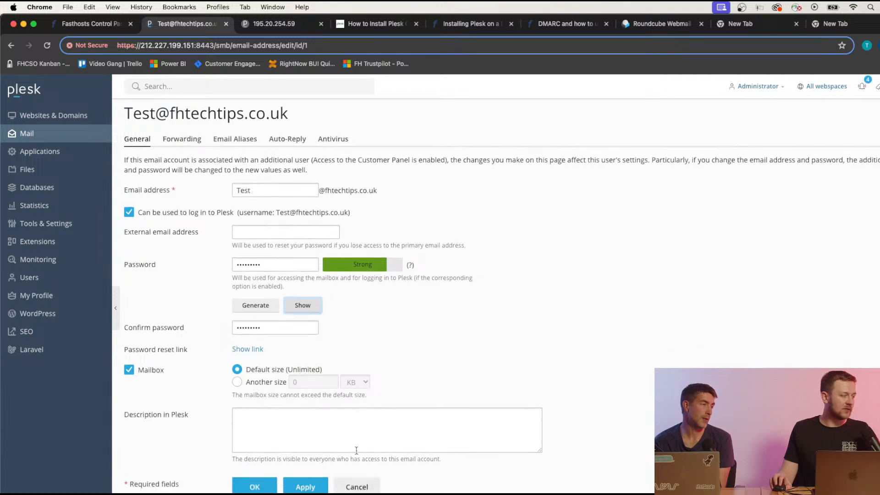
pyautogui.click(305, 486)
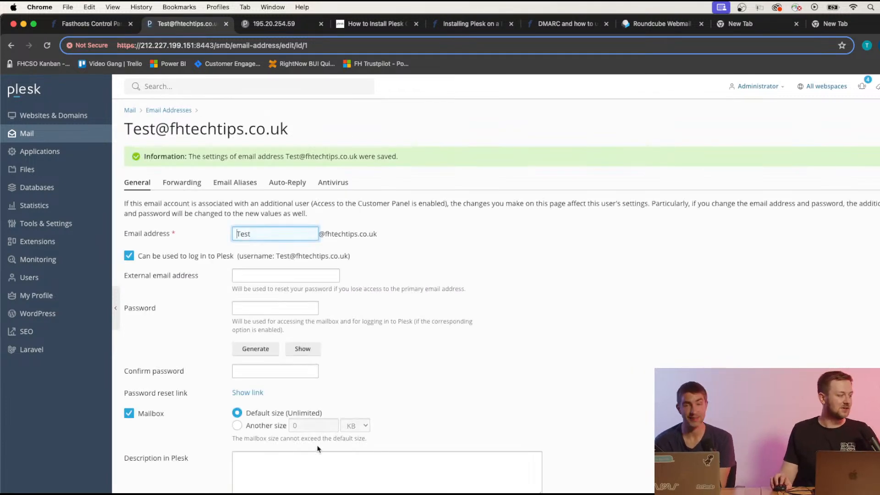
pyautogui.scroll(-1, 318, 449)
pyautogui.click(270, 493)
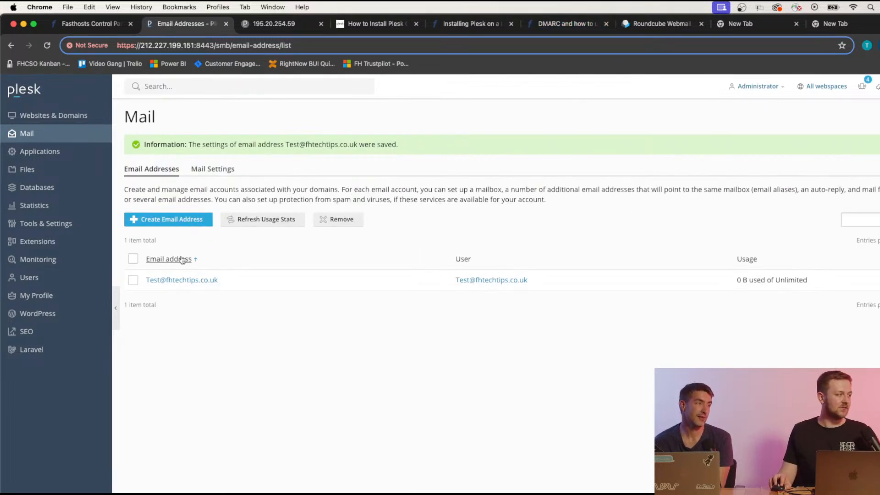
pyautogui.moveTo(219, 280); pyautogui.dragTo(147, 281)
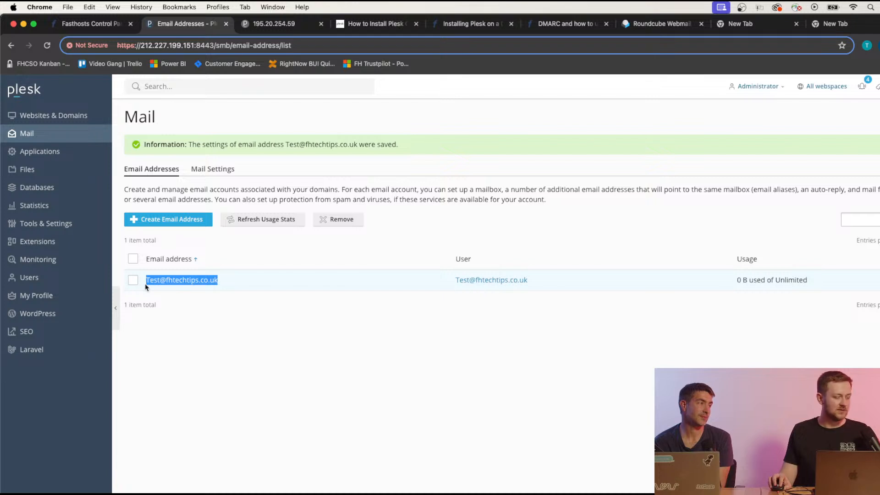
pyautogui.press('super+c')
# Log in to Roundcube Webmail with the test mailbox's address and password, declining to save it.
pyautogui.click(669, 23)
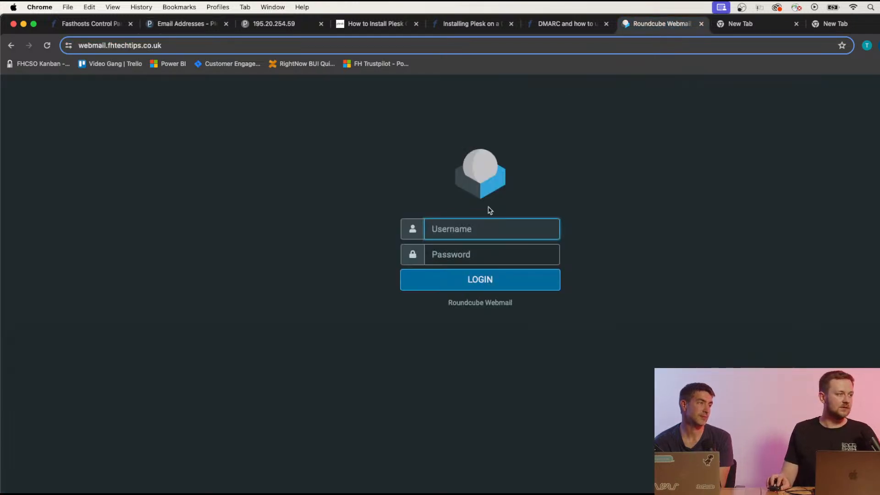
pyautogui.press('super+v')
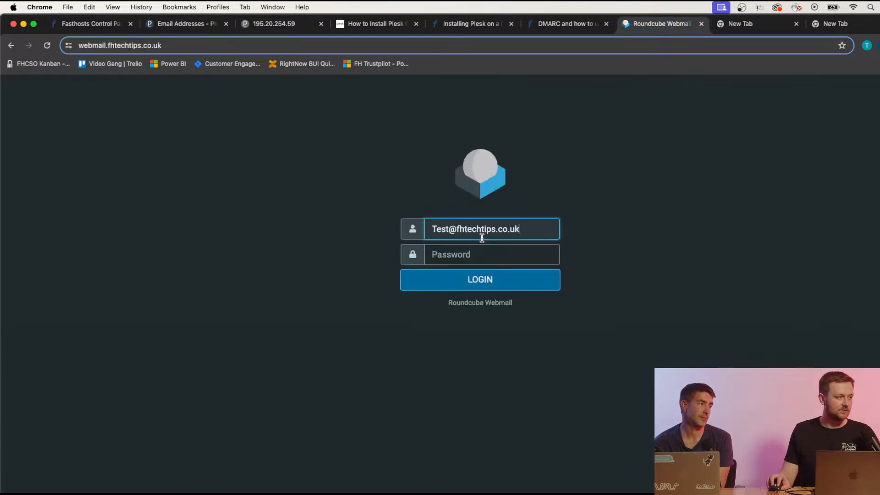
pyautogui.click(483, 251)
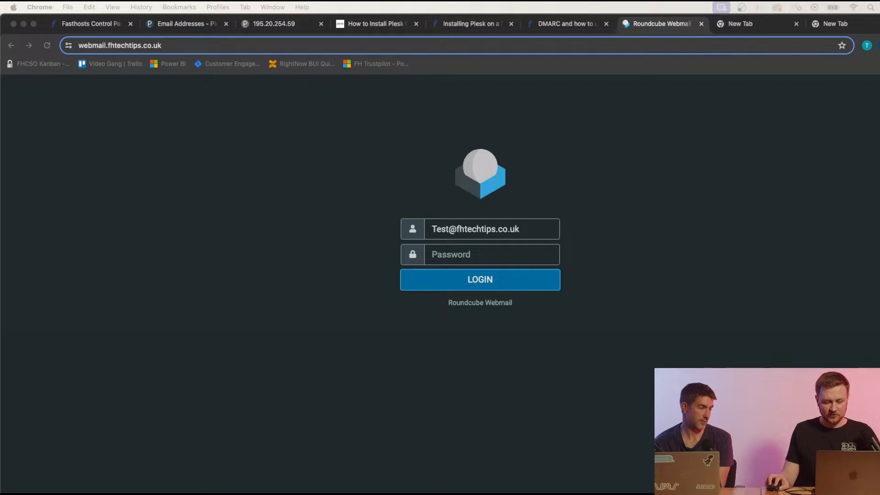
pyautogui.click(475, 255)
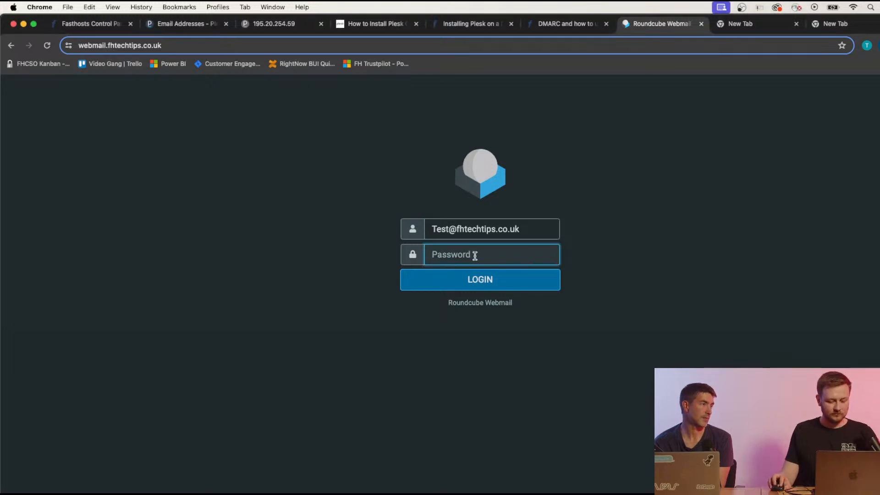
pyautogui.press('super+v')
pyautogui.click(520, 283)
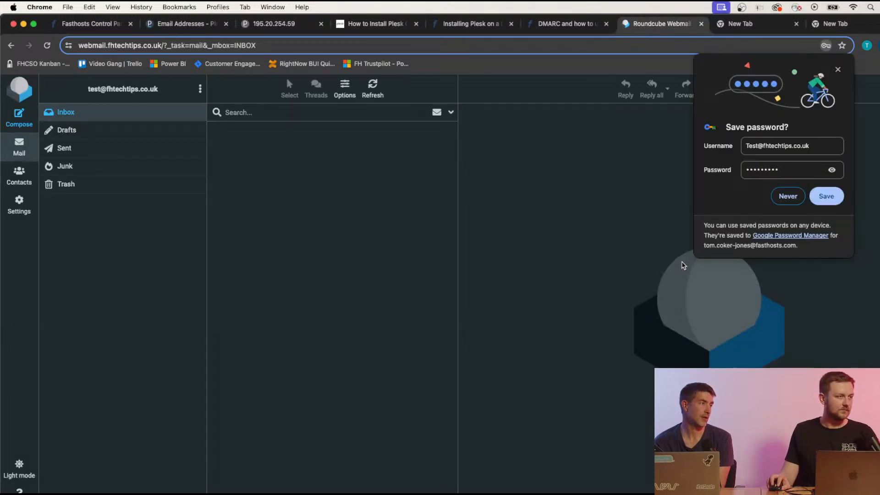
pyautogui.click(837, 69)
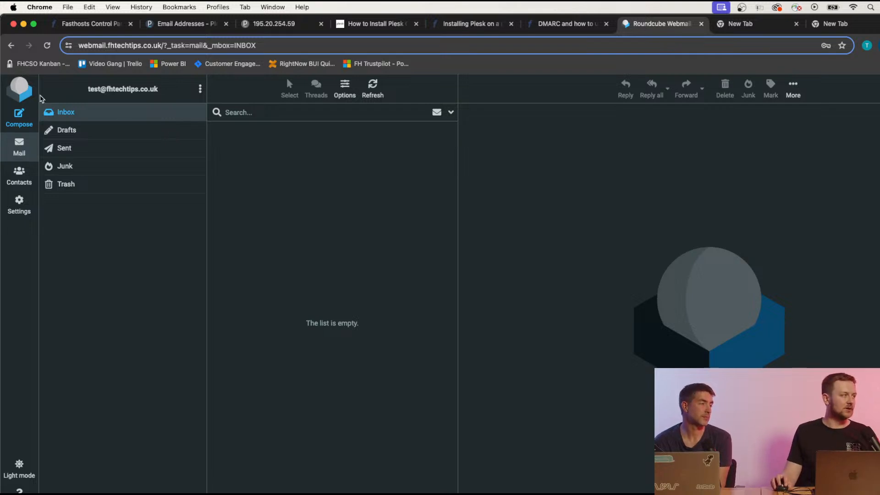
pyautogui.click(20, 120)
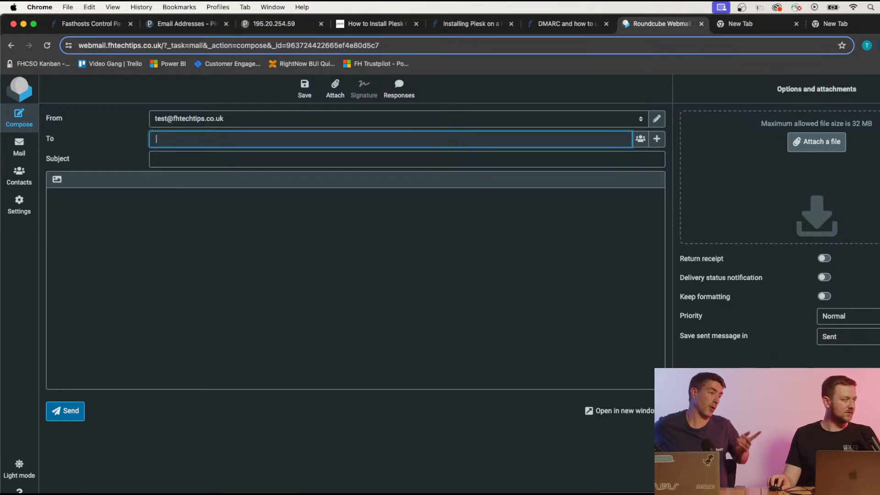
pyautogui.press('super+Tab')
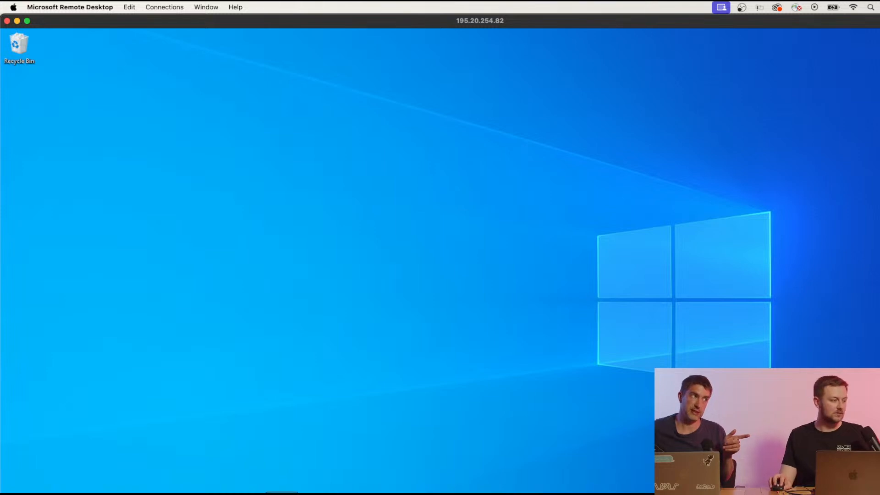
pyautogui.press('super+Tab')
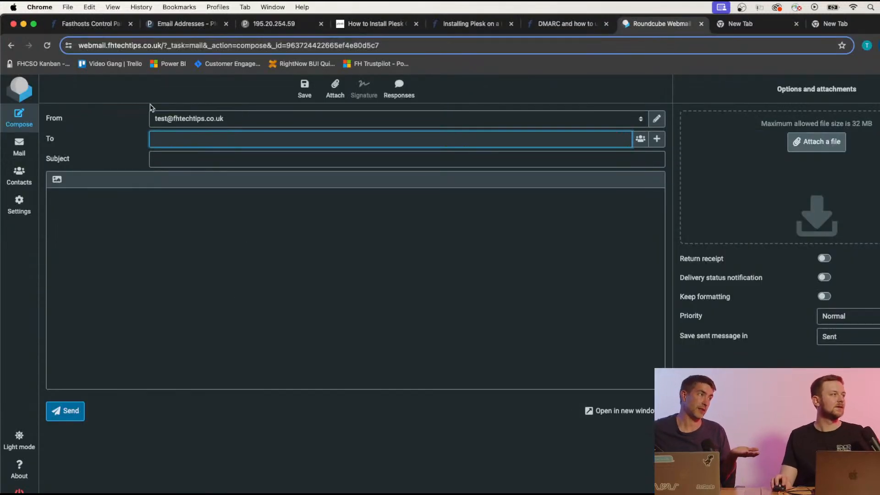
pyautogui.click(167, 27)
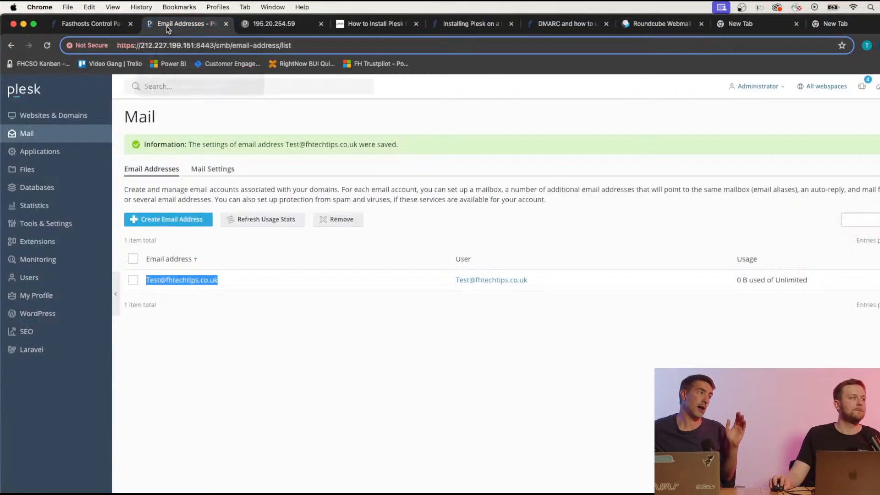
# Review Plesk's Mail Queue under Tools & Settings, empty at 0 messages, then go to the remote desktop.
pyautogui.click(336, 320)
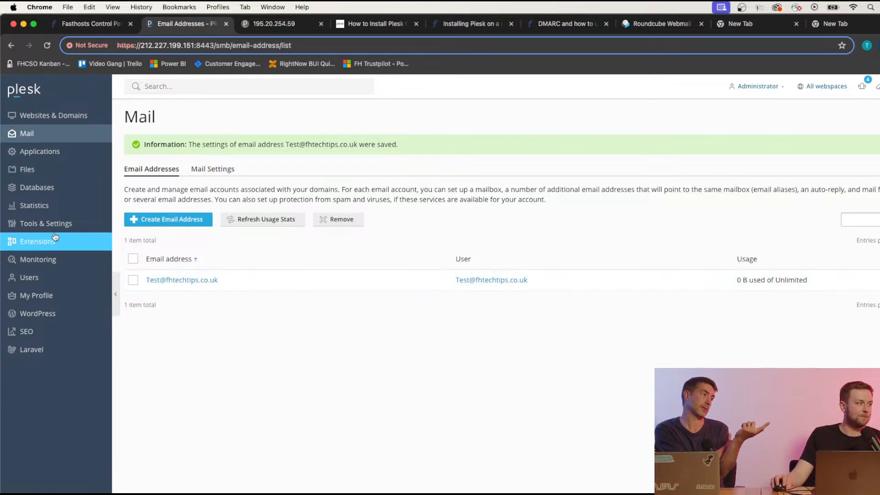
pyautogui.click(45, 223)
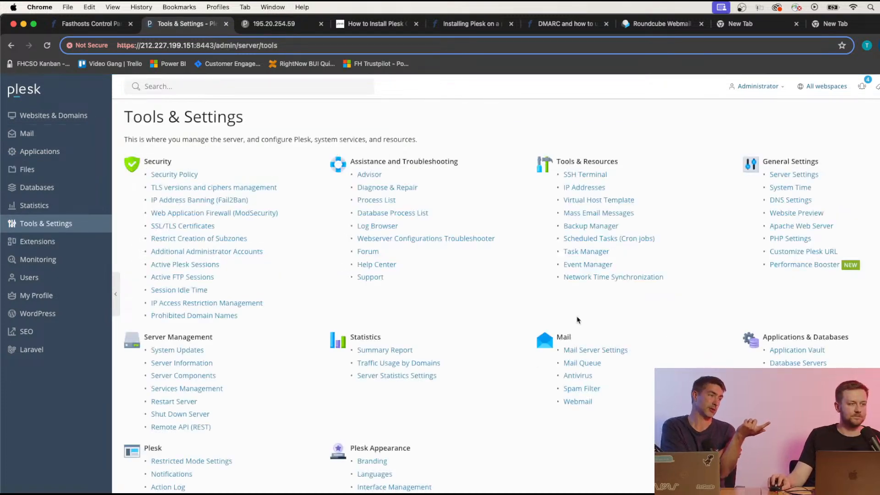
pyautogui.click(581, 363)
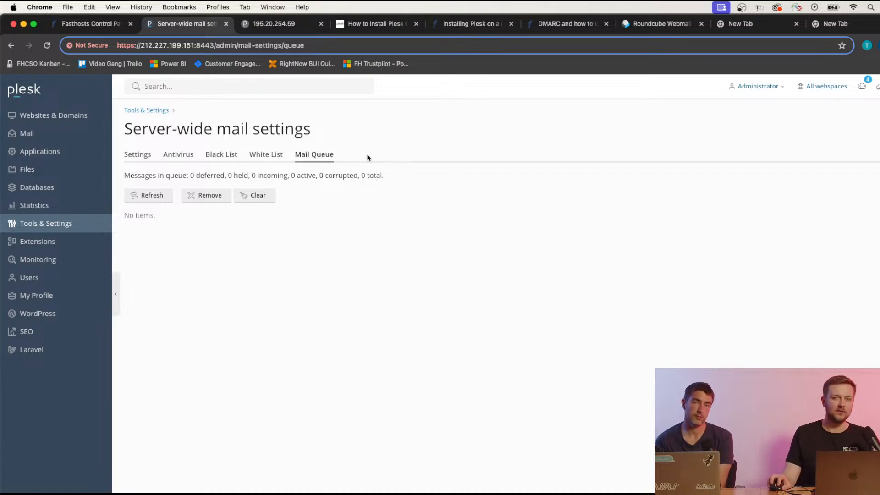
pyautogui.click(150, 80)
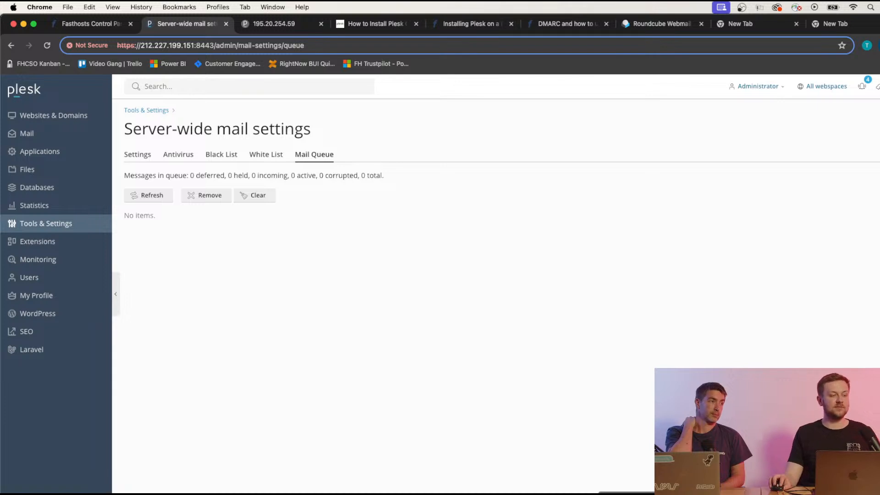
pyautogui.click(644, 494)
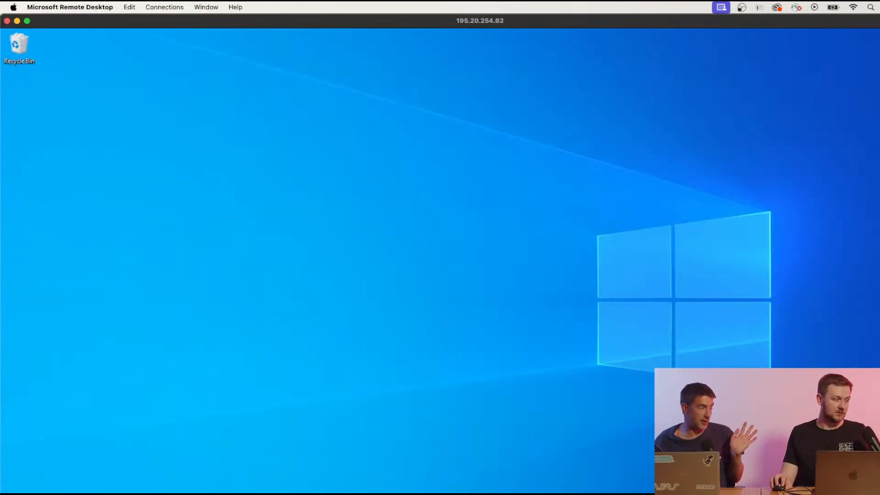
# Launch Outlook from Windows search and create a profile named Outlook.
pyautogui.click(46, 494)
pyautogui.write('out')
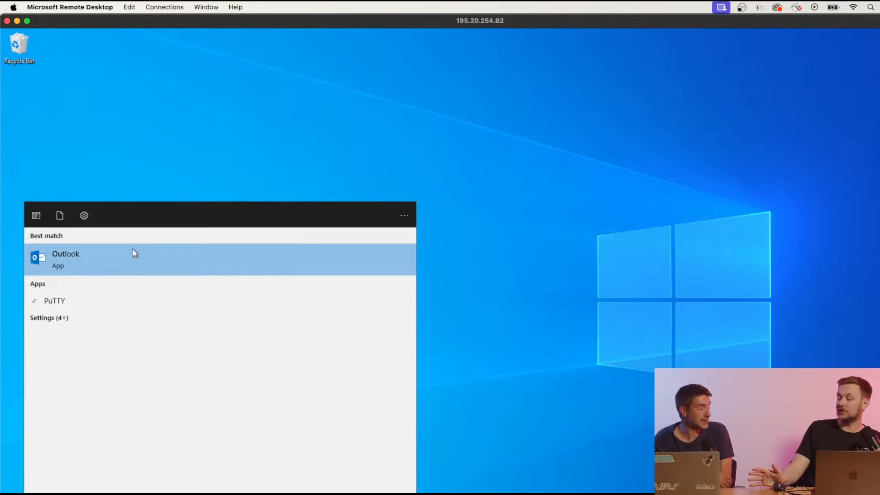
pyautogui.click(173, 264)
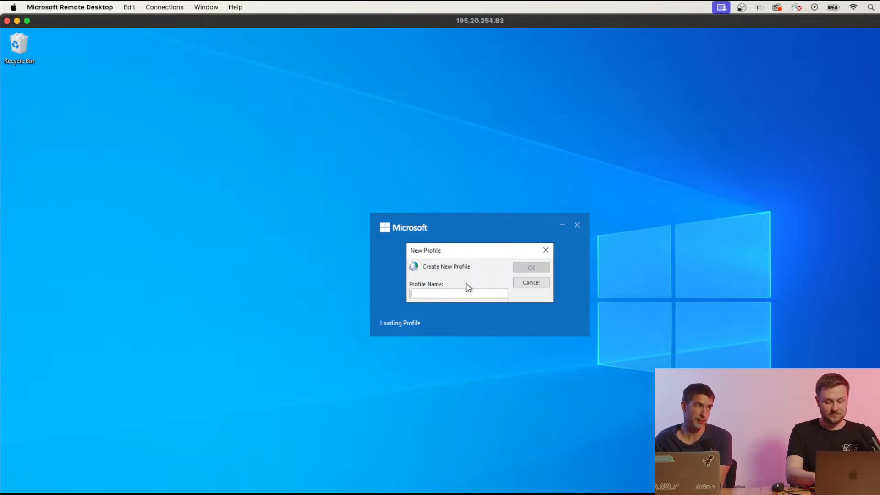
pyautogui.write('Ou')
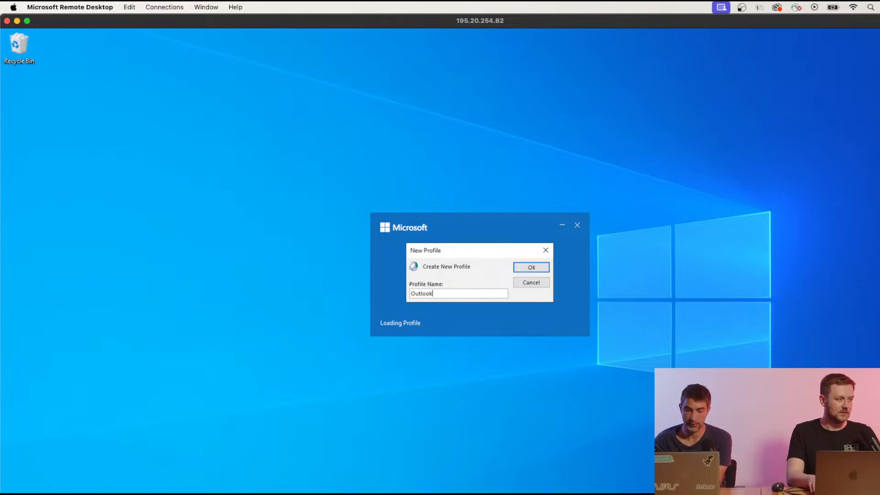
pyautogui.write('tlook')
pyautogui.press('Return')
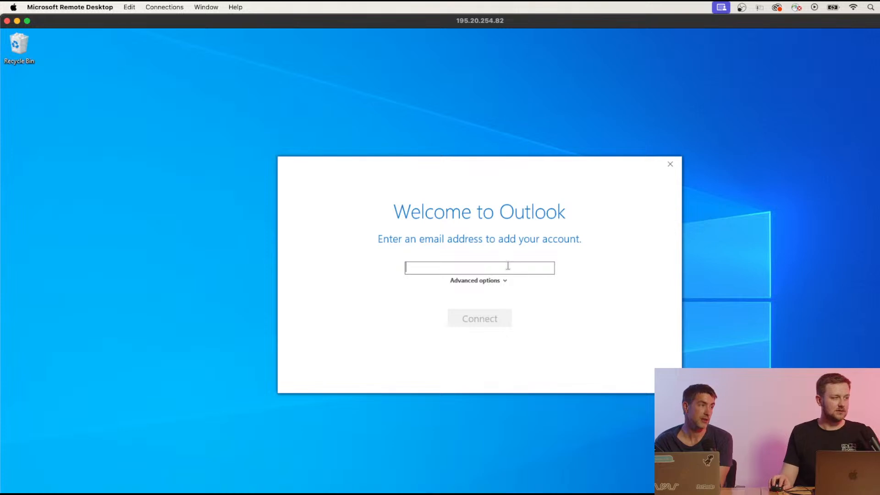
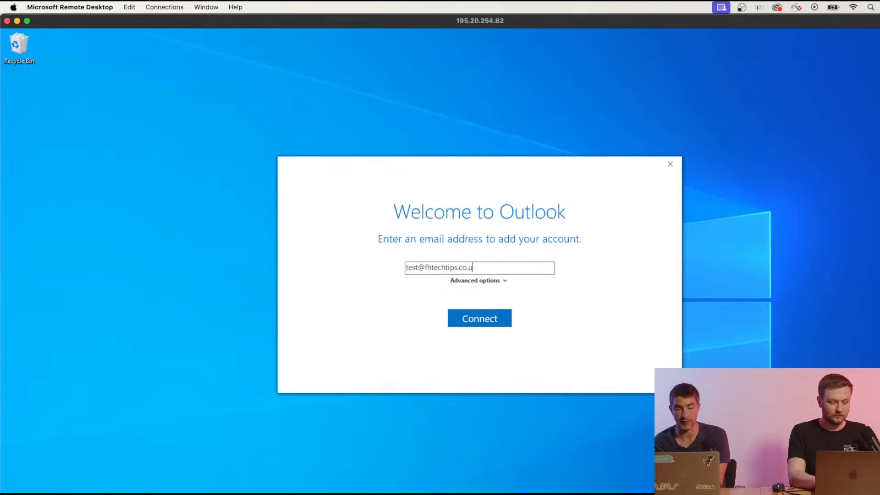
# Enter the test mailbox's address and tick 'Let me set up my account manually'.
pyautogui.click(501, 283)
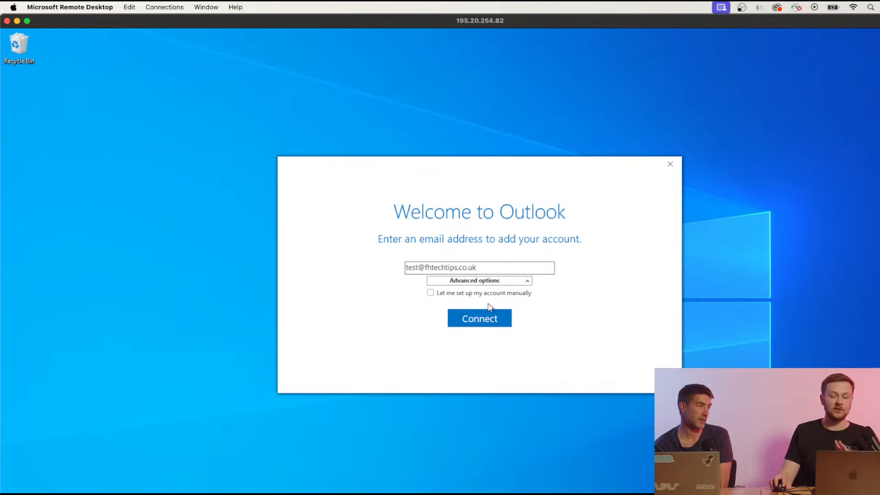
pyautogui.click(431, 294)
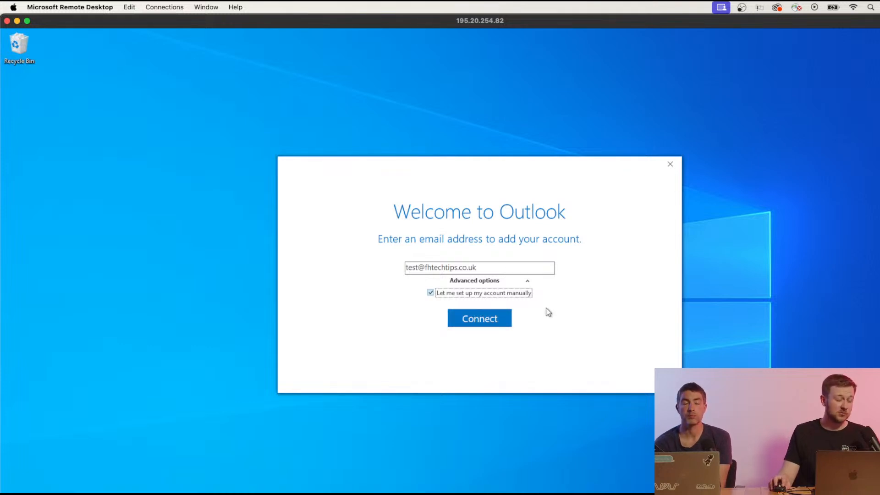
# Connect and pick IMAP, showing mail.fhtechtips.co.uk on ports 993 and 465 with SSL/TLS.
pyautogui.click(490, 316)
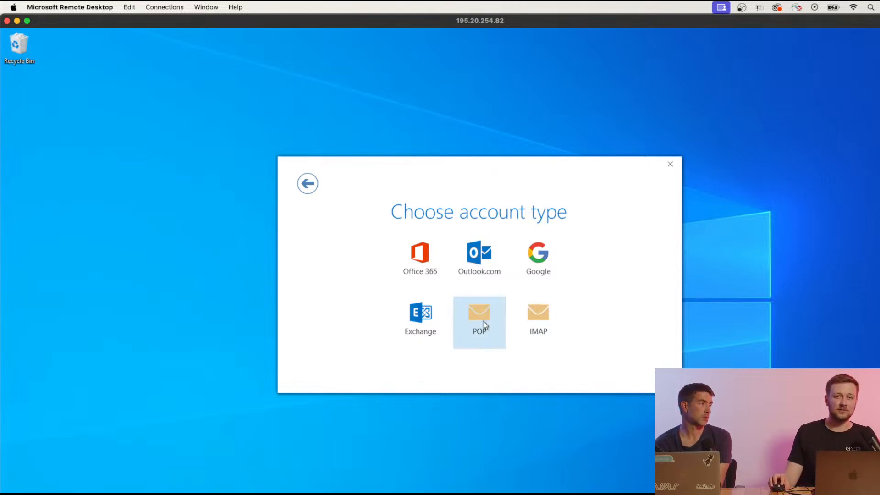
pyautogui.click(538, 319)
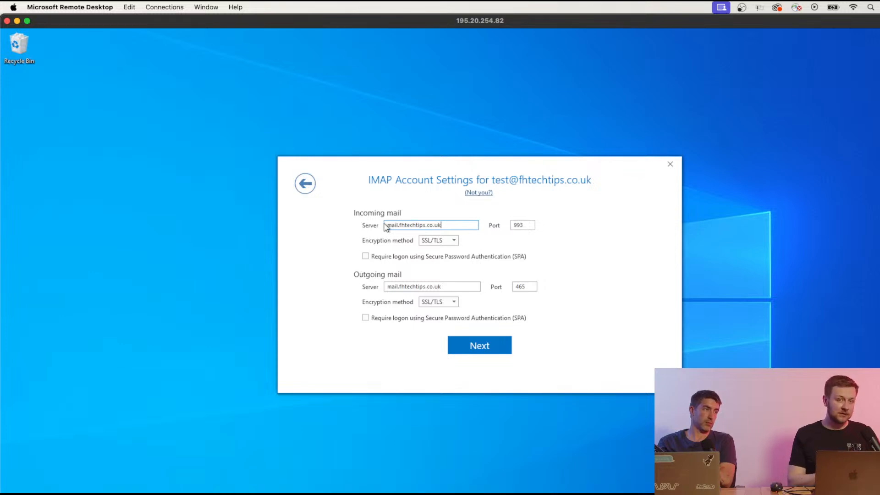
# Keep the incoming IMAP port at 993 with SSL/TLS encryption and accept the server settings.
pyautogui.click(529, 225)
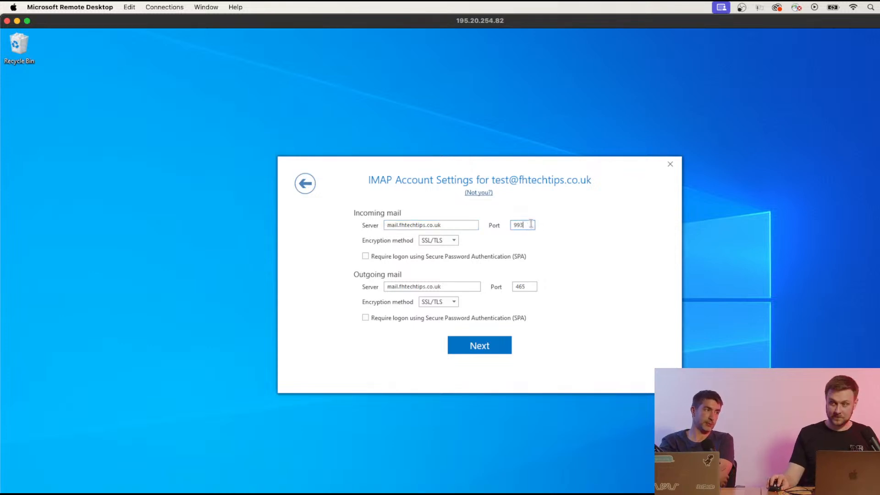
pyautogui.doubleClick(527, 225)
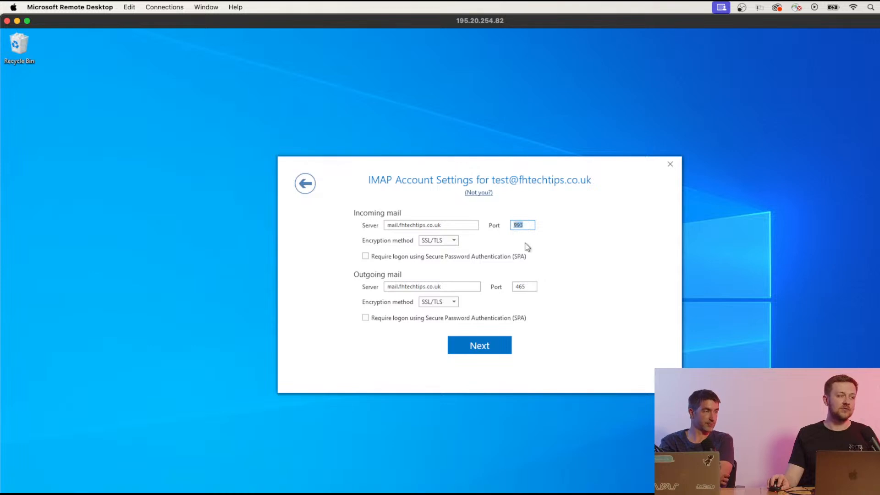
pyautogui.click(529, 225)
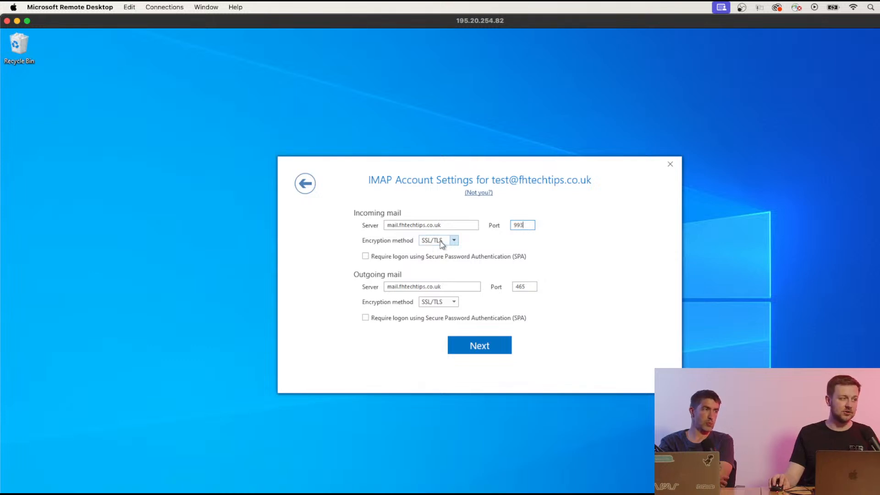
pyautogui.click(455, 240)
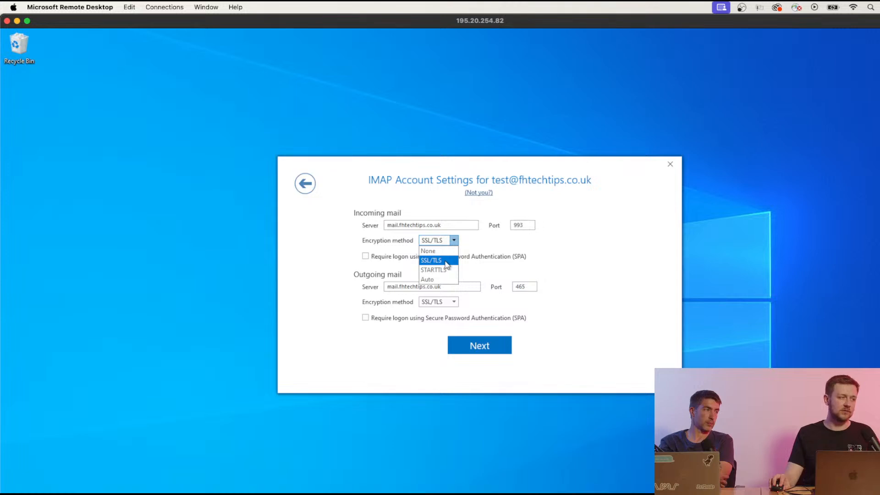
pyautogui.click(447, 264)
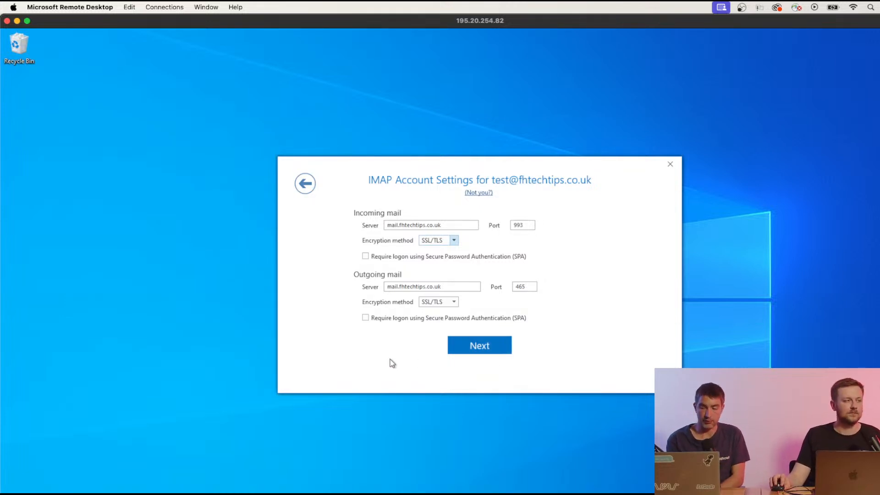
pyautogui.click(463, 347)
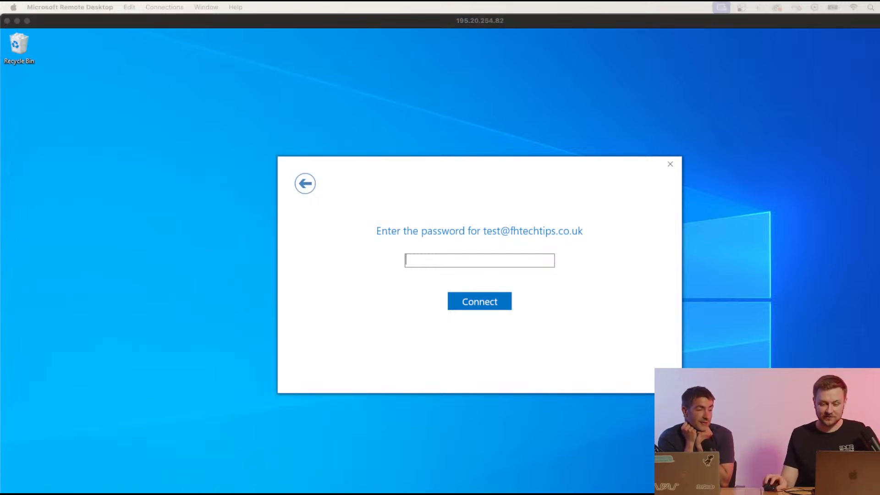
# Enter the test mailbox's password, finish the IMAP account setup, and maximize Outlook to read the test message.
pyautogui.click(527, 260)
pyautogui.write('•••••••••')
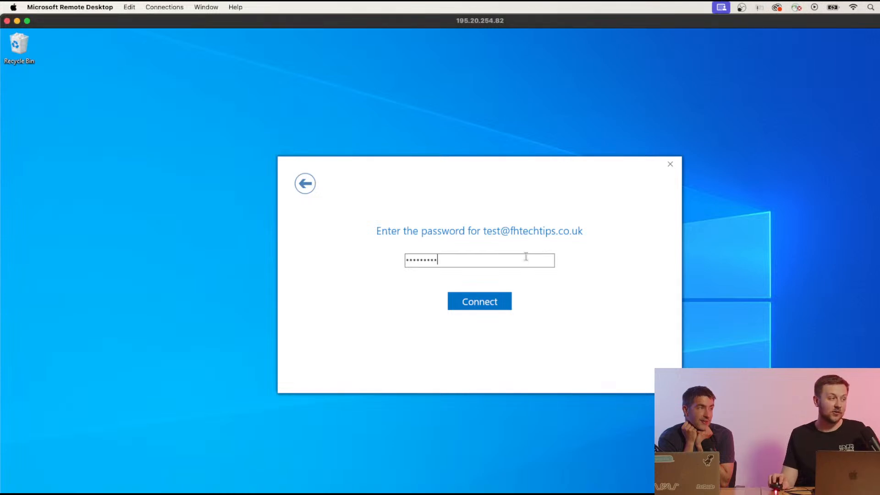
pyautogui.click(495, 305)
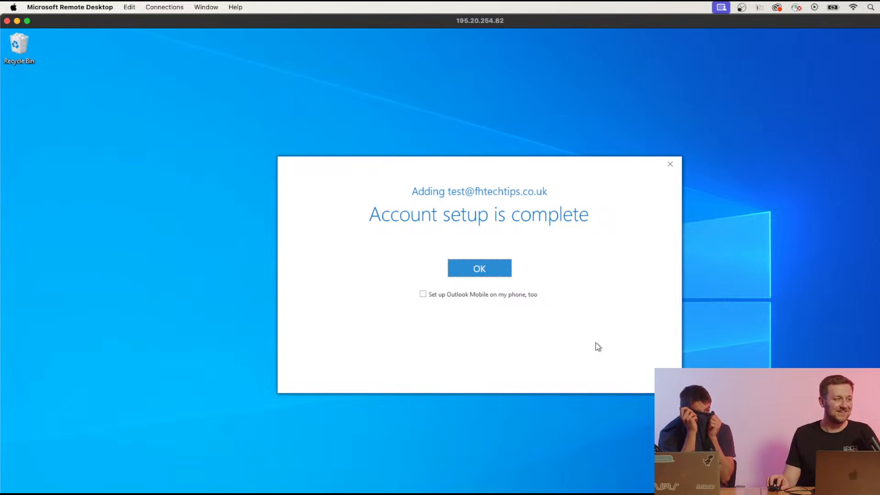
pyautogui.click(491, 273)
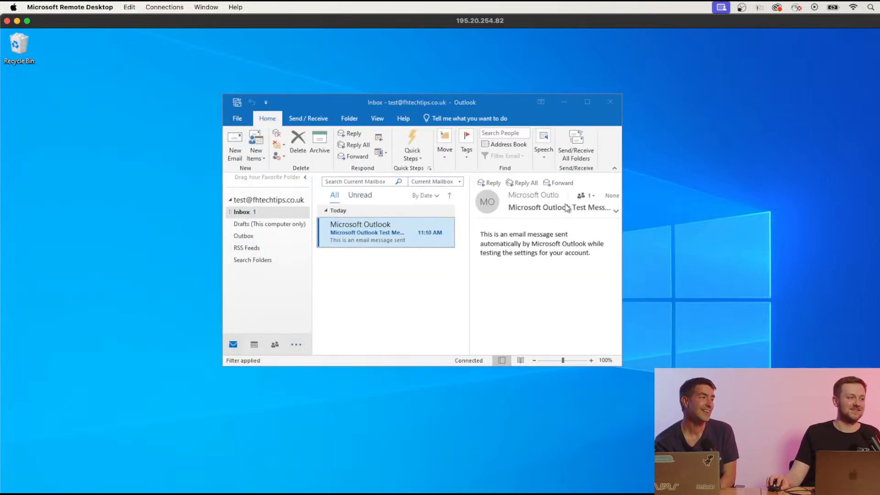
pyautogui.click(586, 102)
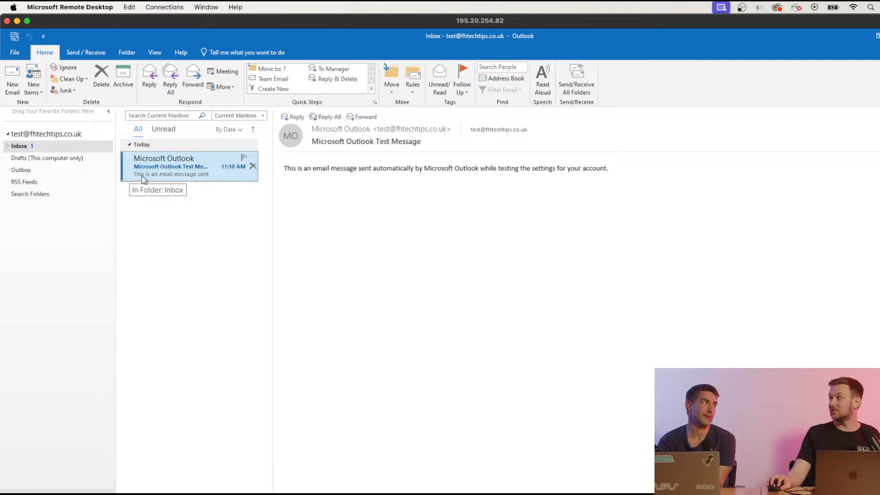
# Back in Chrome's Roundcube Webmail inbox, open the Microsoft Outlook Test Message.
pyautogui.click(220, 494)
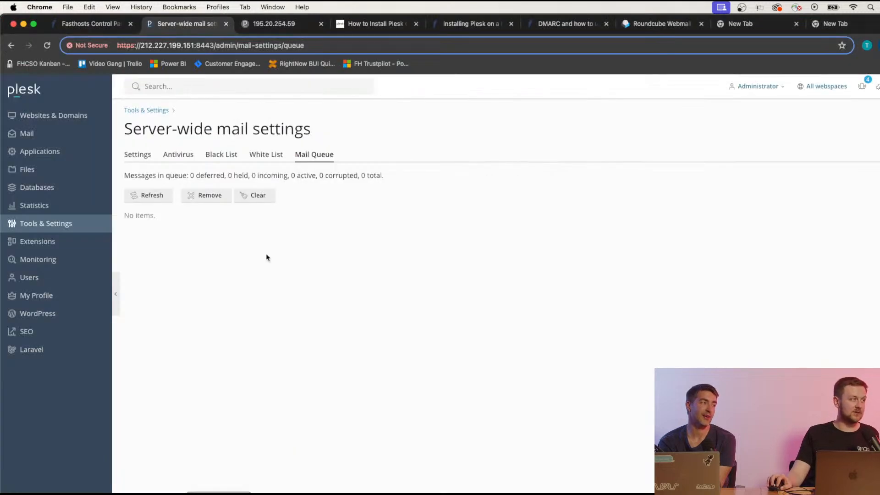
pyautogui.click(665, 24)
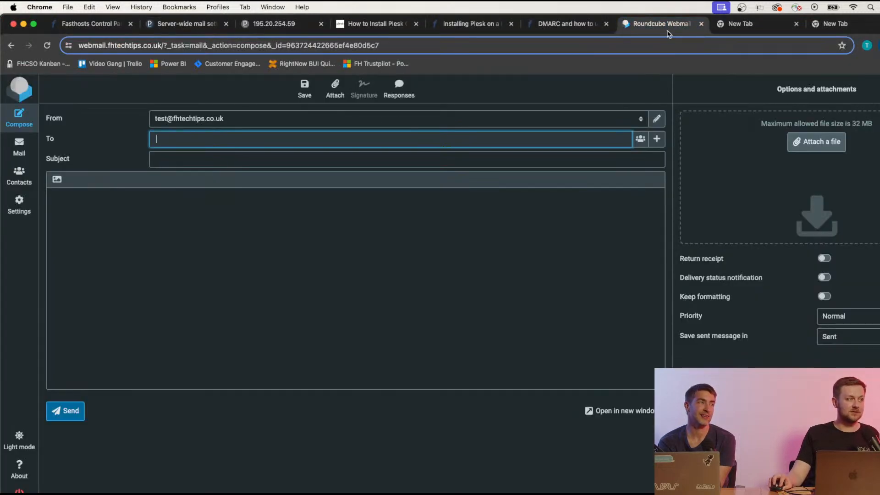
pyautogui.click(23, 148)
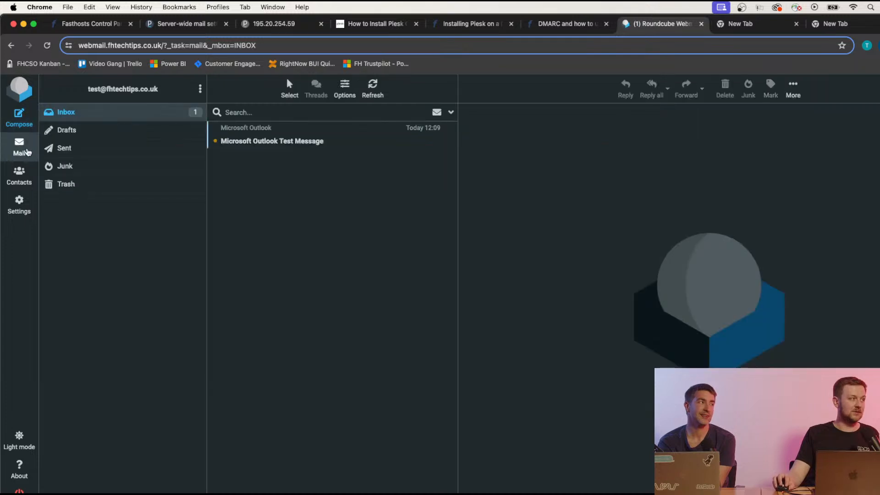
pyautogui.click(294, 140)
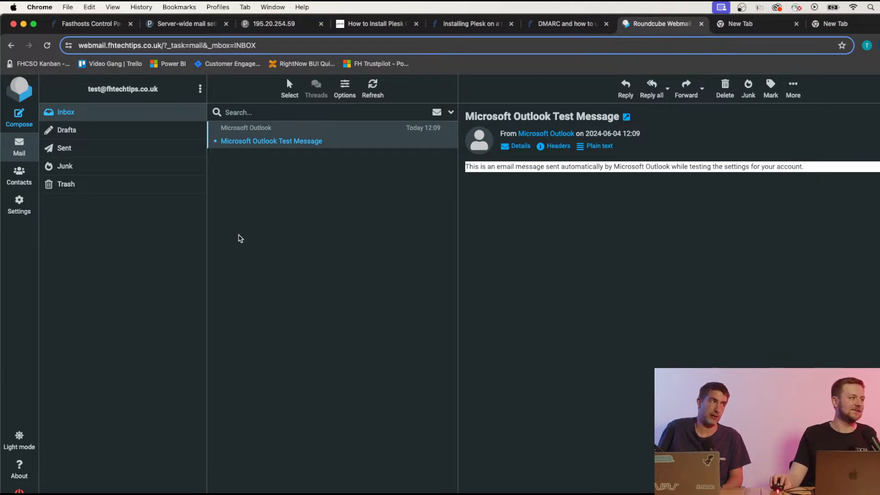
# Send the external recipient an email titled 'Test Email for my mailbox' reading 'This is a test to test my mailbox'.
pyautogui.click(28, 122)
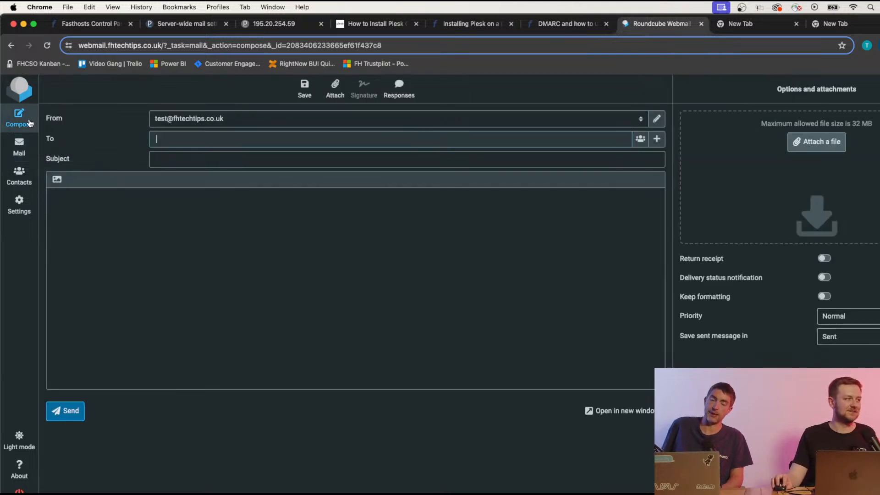
pyautogui.click(230, 143)
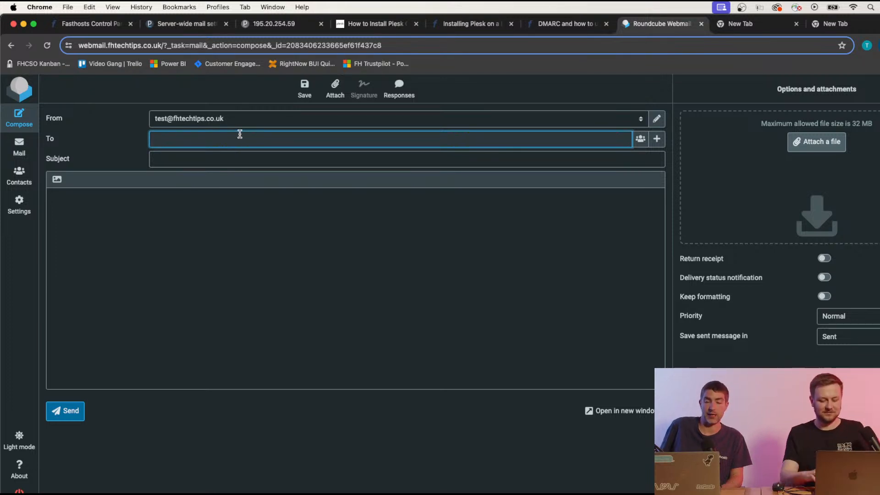
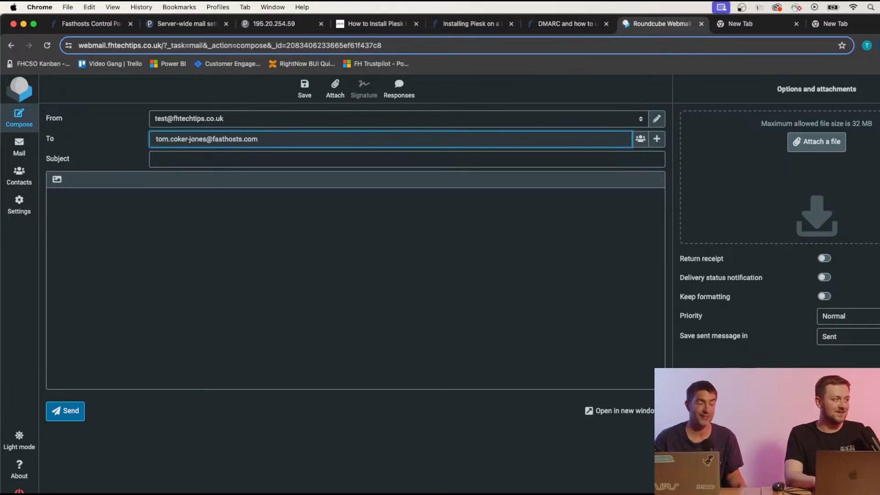
pyautogui.press('Tab')
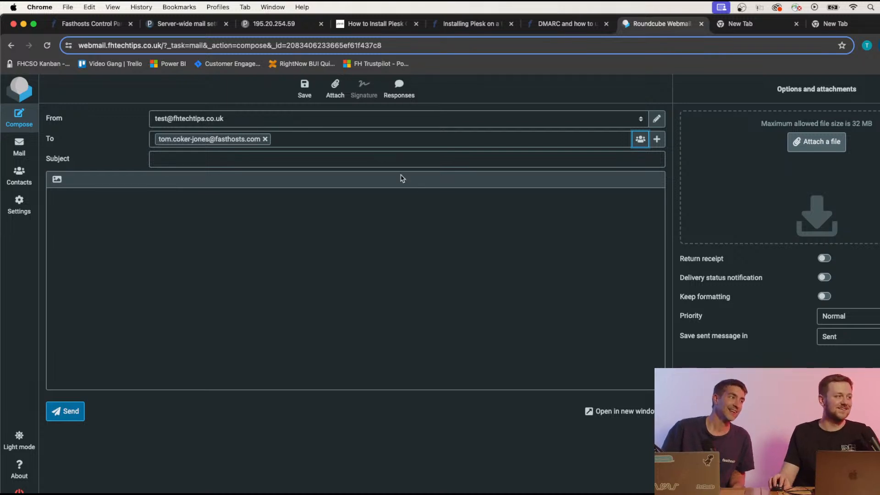
pyautogui.click(382, 154)
pyautogui.write('Test')
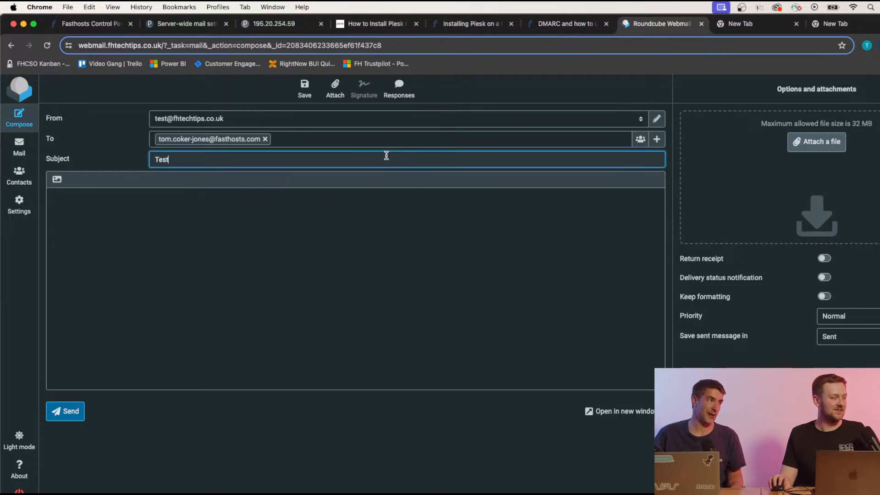
pyautogui.write(' E')
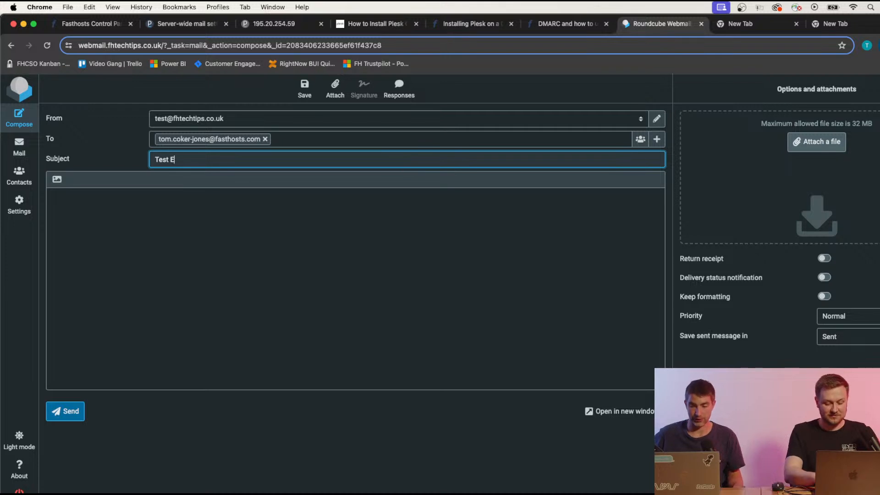
pyautogui.write('mail for m')
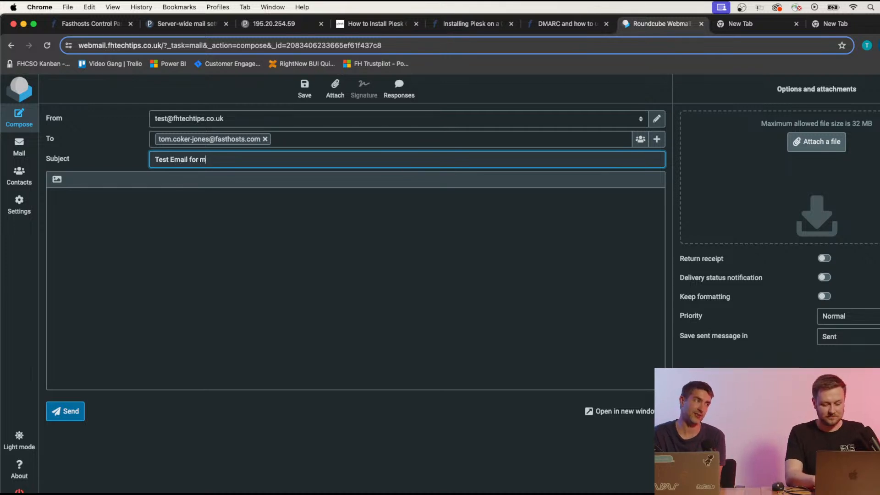
pyautogui.write('y mailbox')
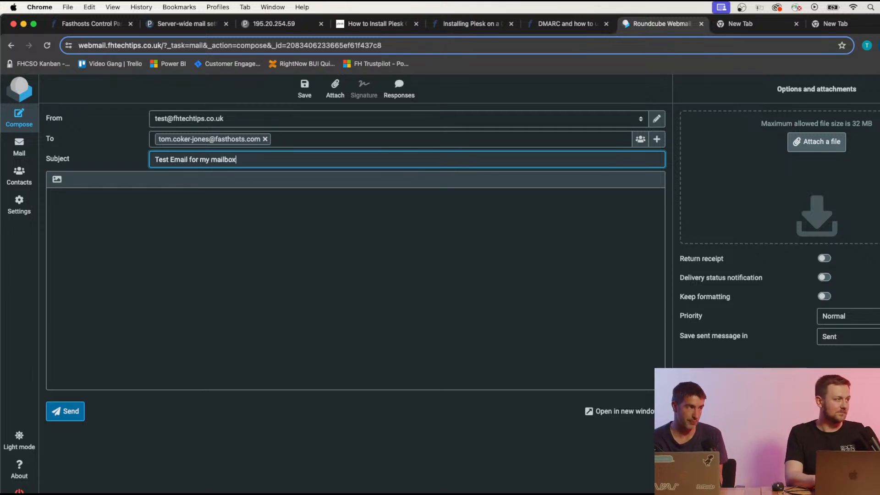
pyautogui.click(372, 230)
pyautogui.write('This is a test')
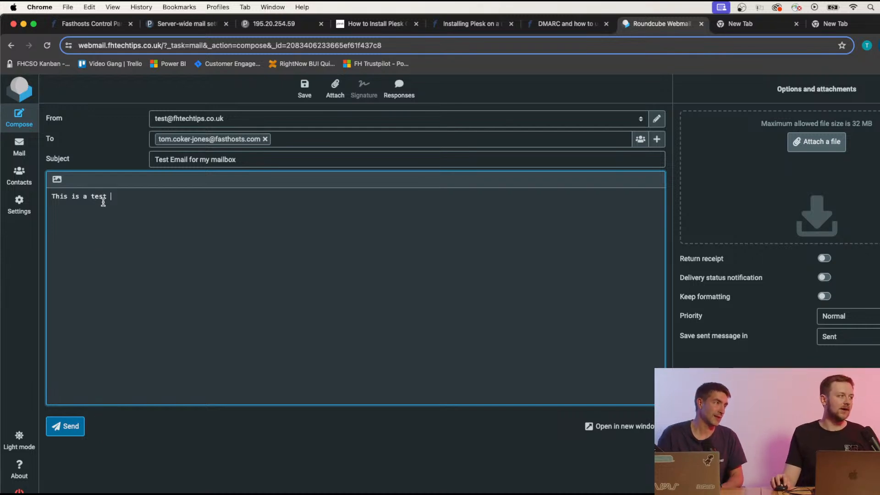
pyautogui.write('to')
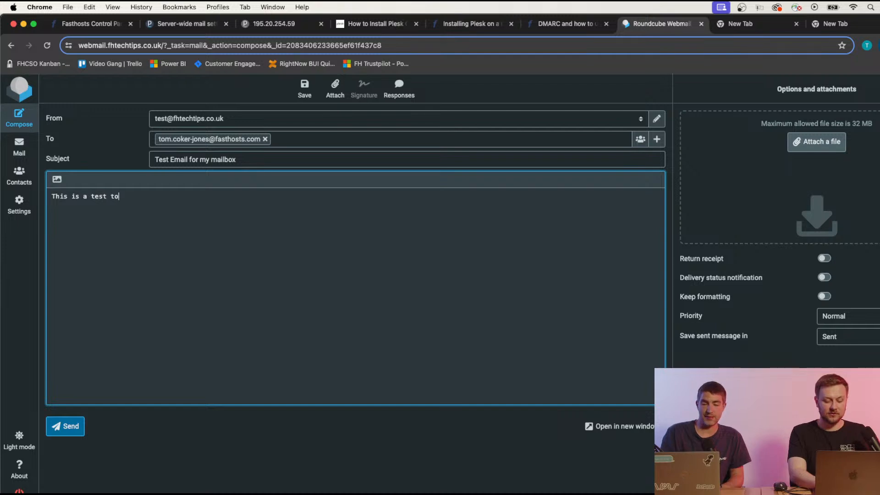
pyautogui.write(' test my mailbox')
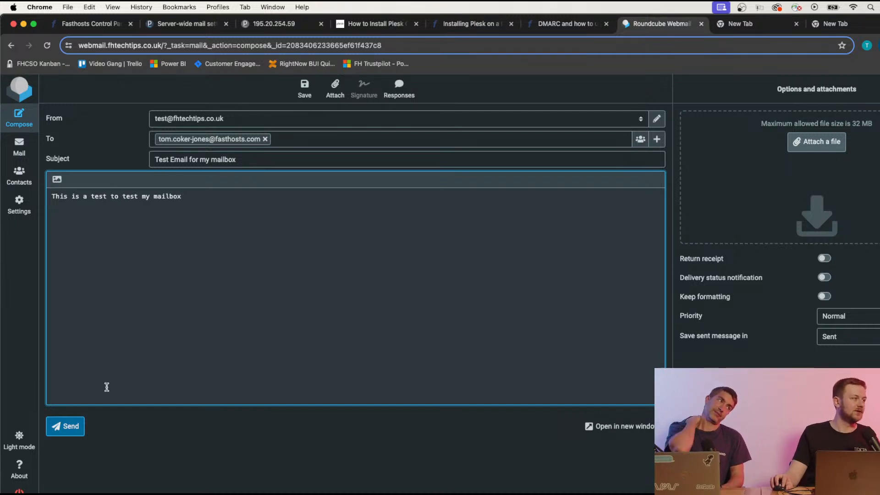
pyautogui.click(71, 434)
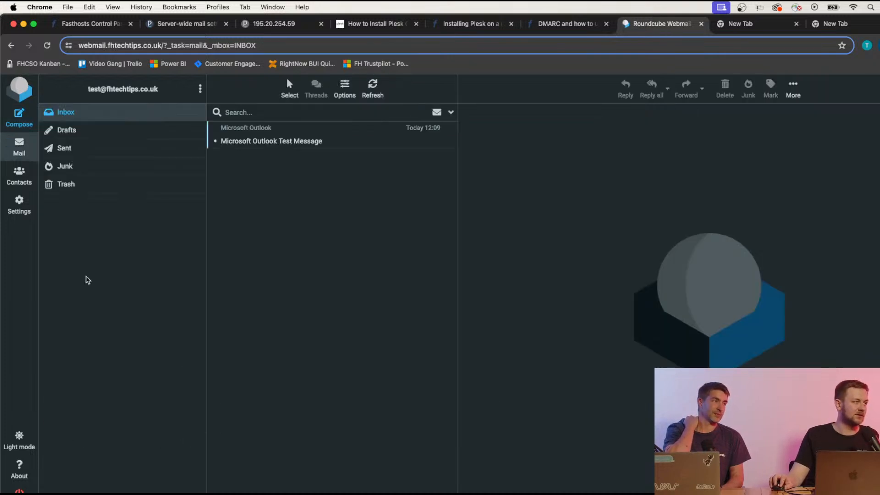
# Check Sent mail, reload the Plesk Mail Queue to confirm 0 messages, and move Chrome aside to reveal Outlook.
pyautogui.click(64, 147)
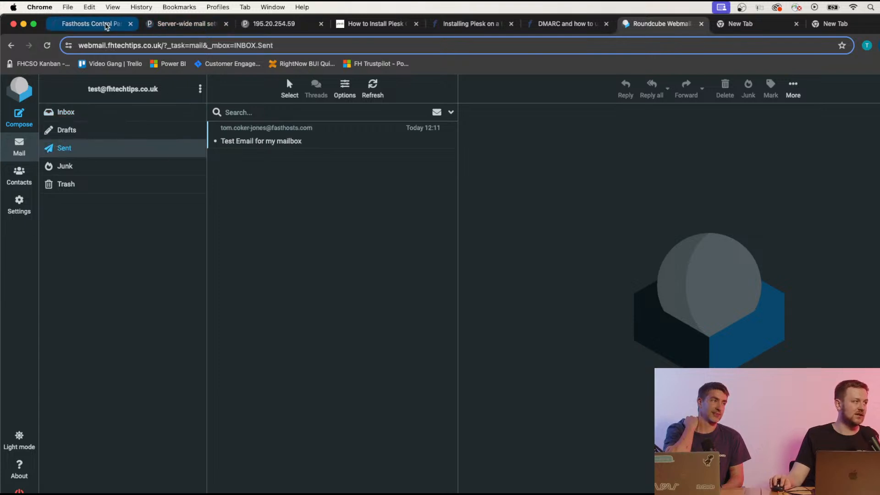
pyautogui.click(171, 26)
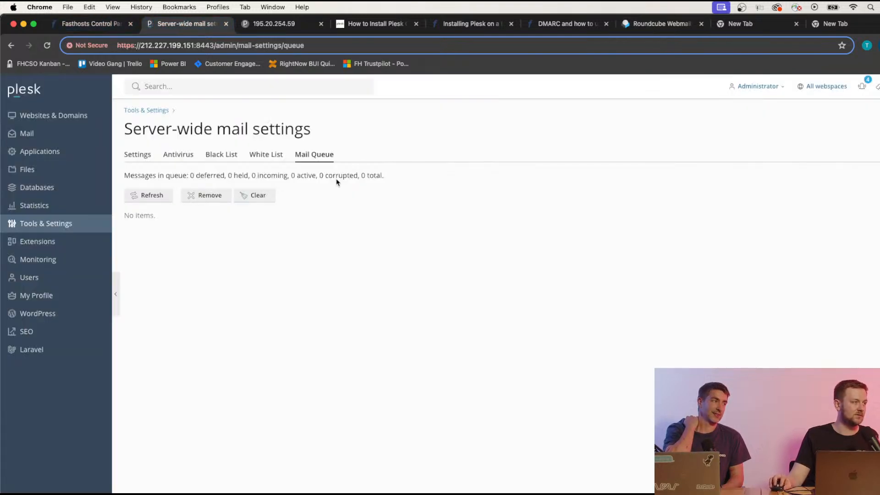
pyautogui.click(49, 48)
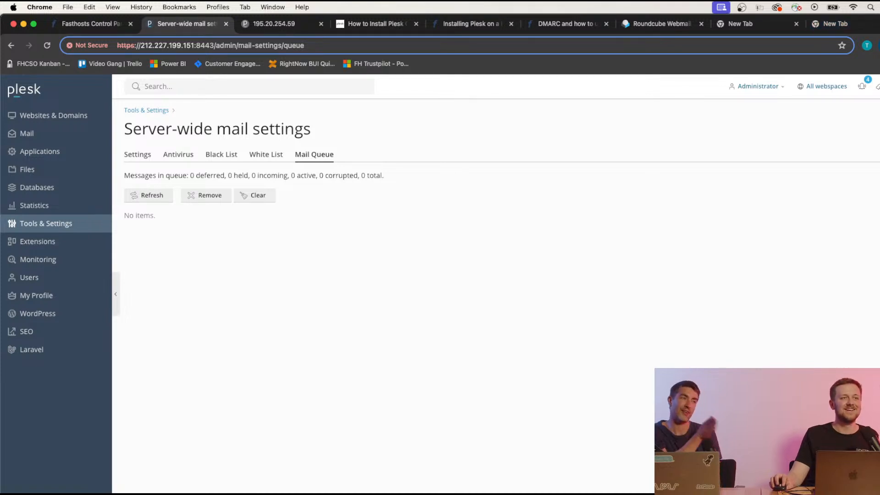
pyautogui.moveTo(874, 23); pyautogui.dragTo(879, 298)
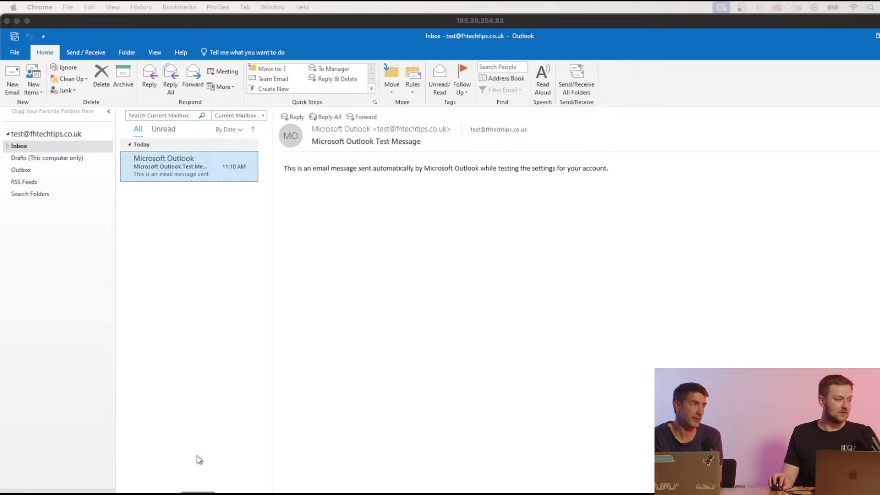
pyautogui.click(33, 147)
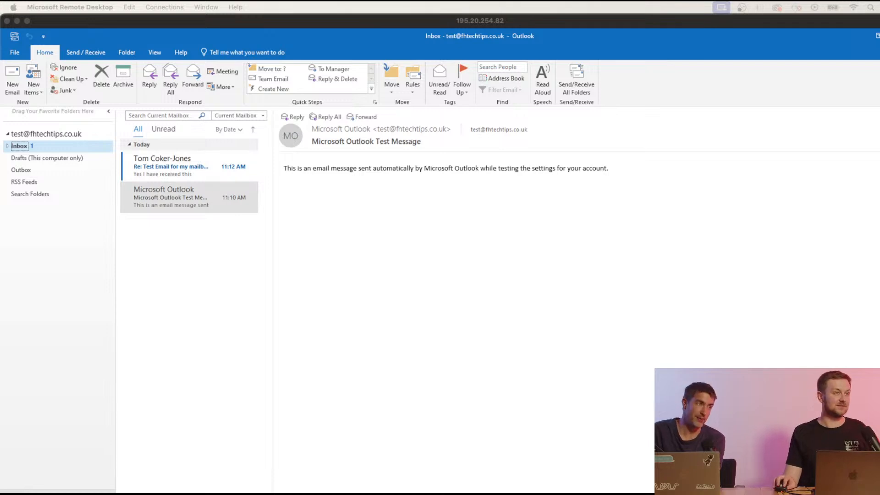
pyautogui.click(879, 36)
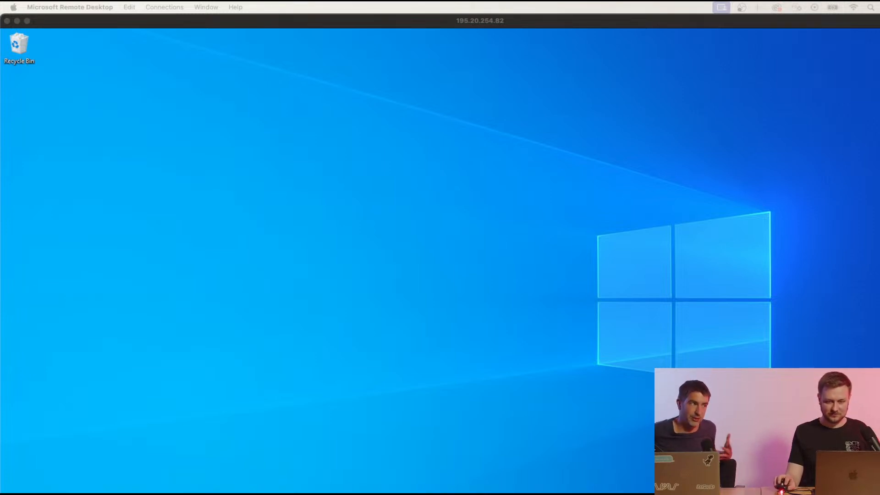
# Maximise Chrome and review Plesk's Spam Filter settings, which show SpamAssassin not installed, then return to Tools & Settings.
pyautogui.moveTo(879, 275); pyautogui.dragTo(752, 153)
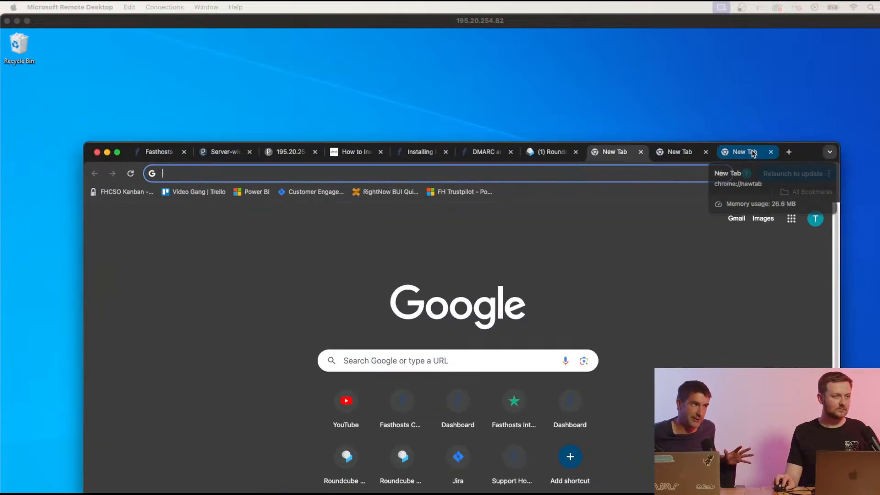
pyautogui.doubleClick(801, 152)
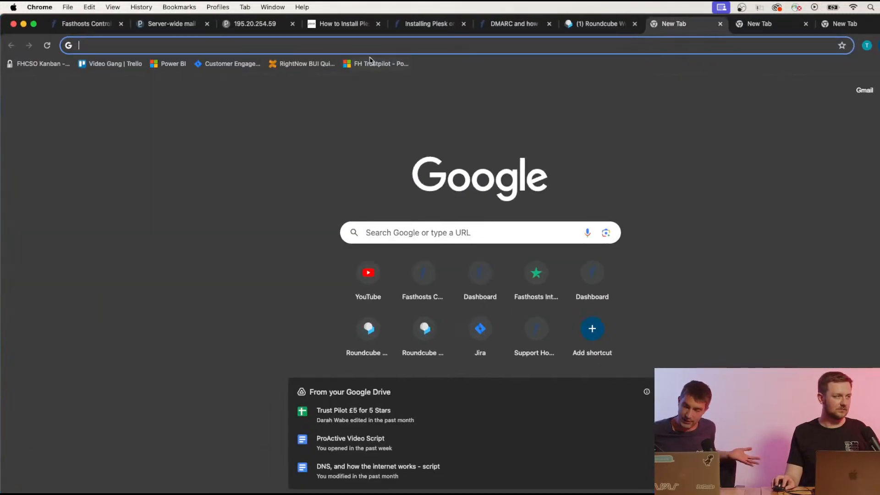
pyautogui.click(183, 24)
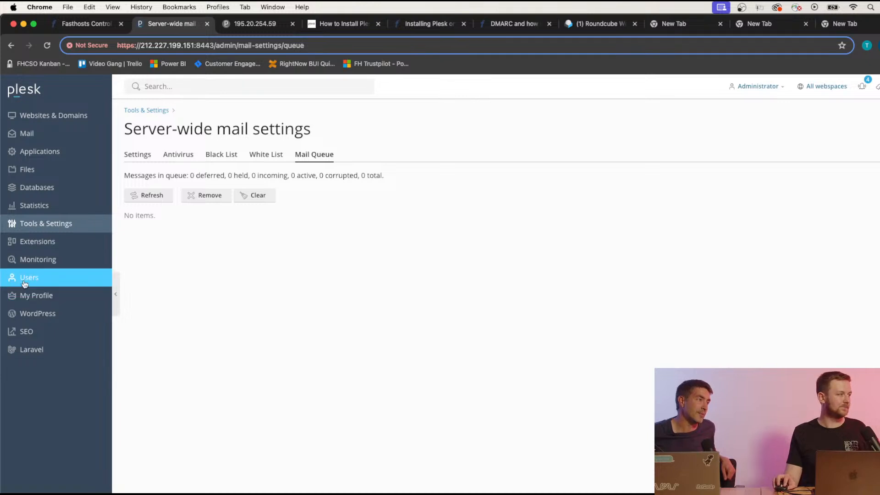
pyautogui.click(45, 222)
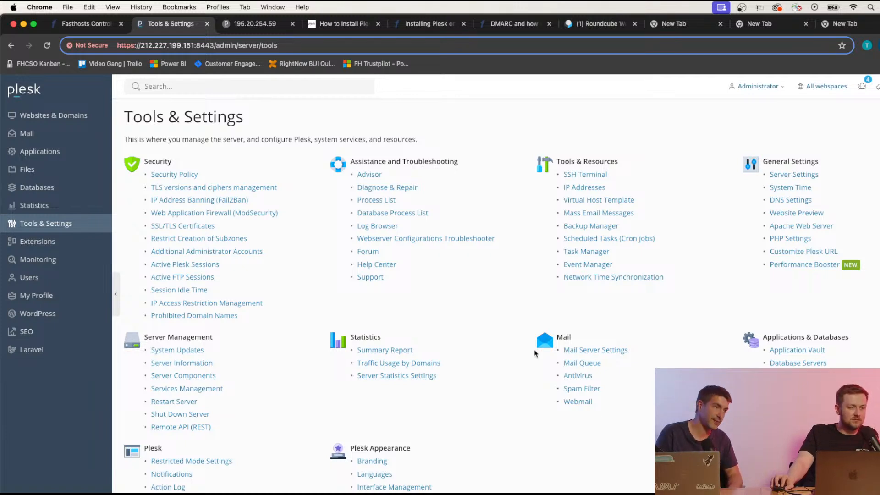
pyautogui.click(583, 389)
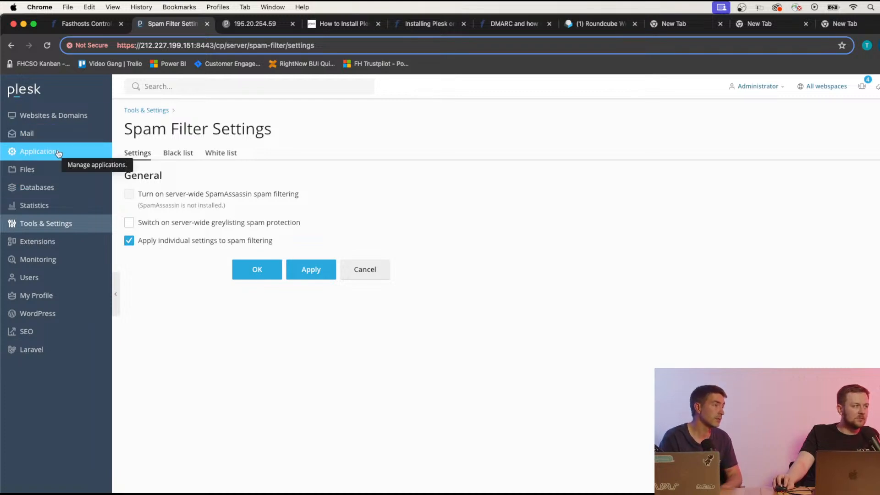
pyautogui.click(55, 228)
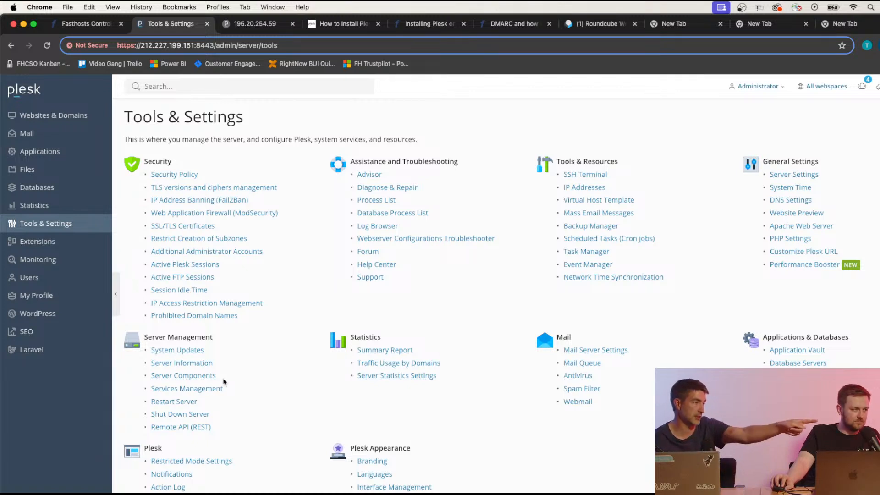
pyautogui.click(185, 376)
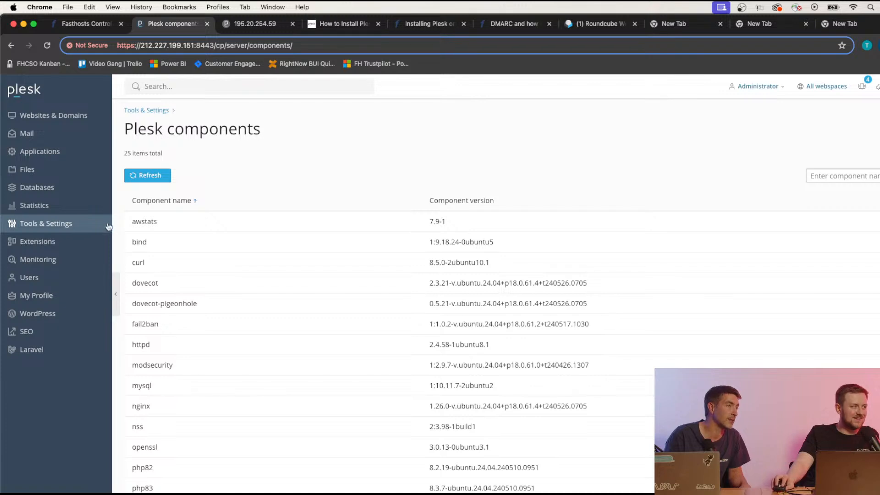
pyautogui.click(57, 223)
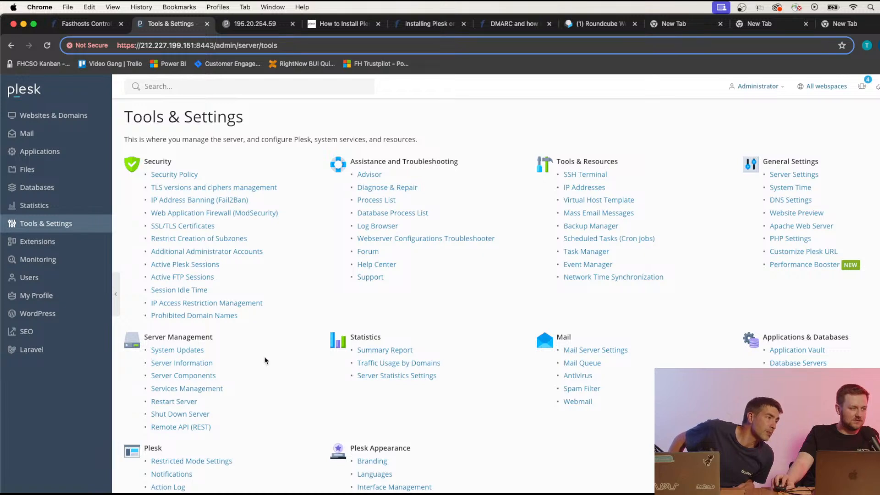
pyautogui.scroll(-2, 264, 359)
pyautogui.scroll(-1, 264, 358)
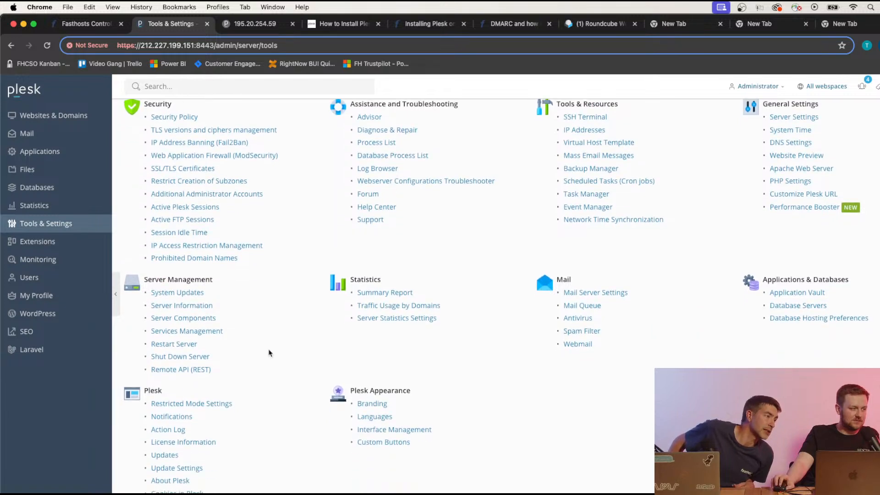
pyautogui.click(164, 451)
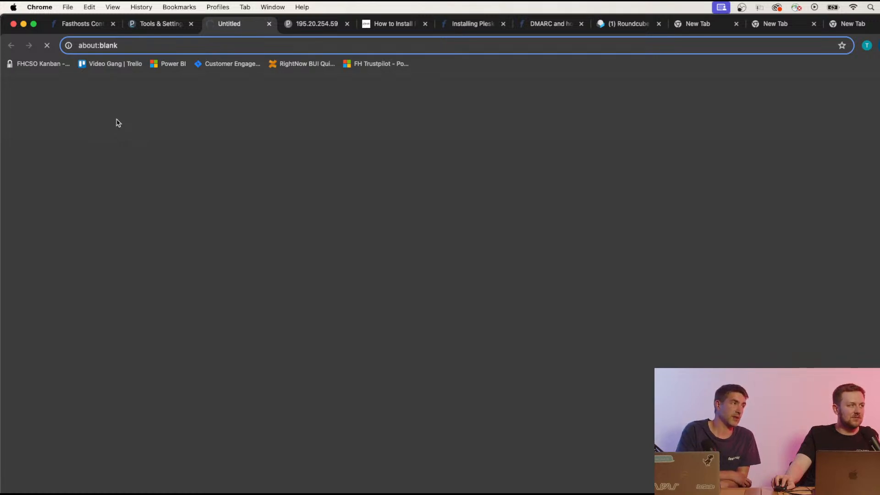
pyautogui.click(269, 23)
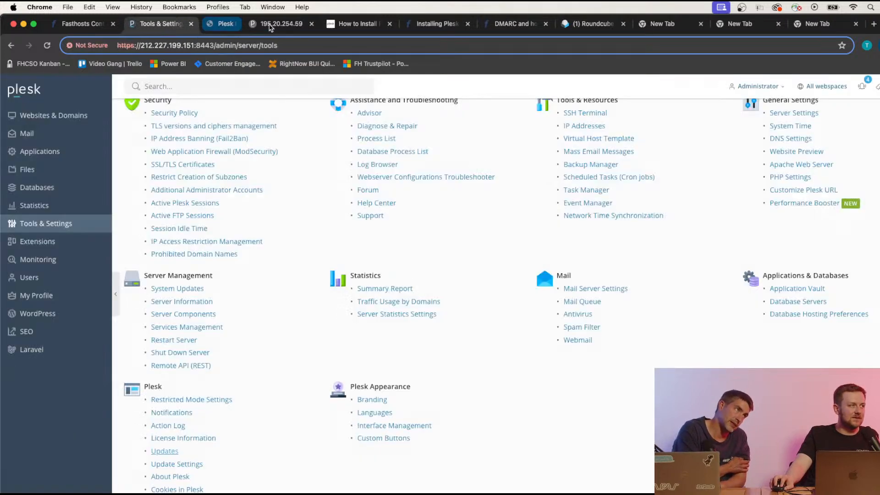
pyautogui.scroll(2, 493, 409)
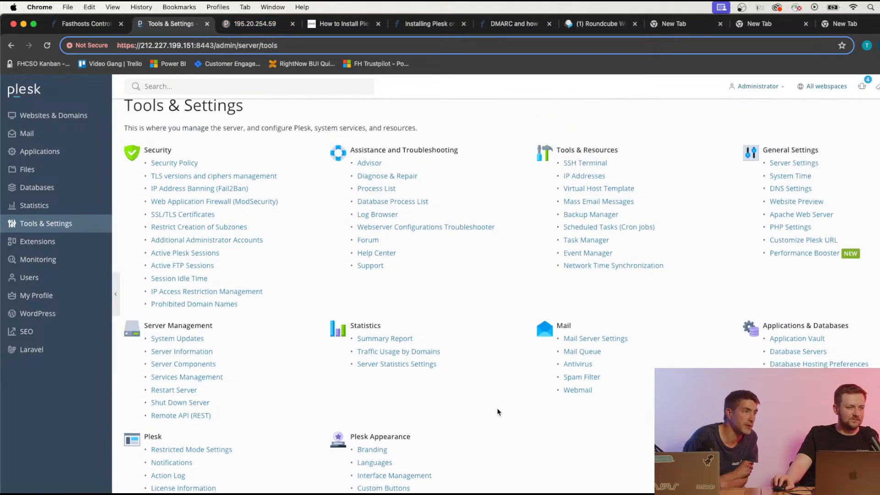
pyautogui.scroll(1, 498, 411)
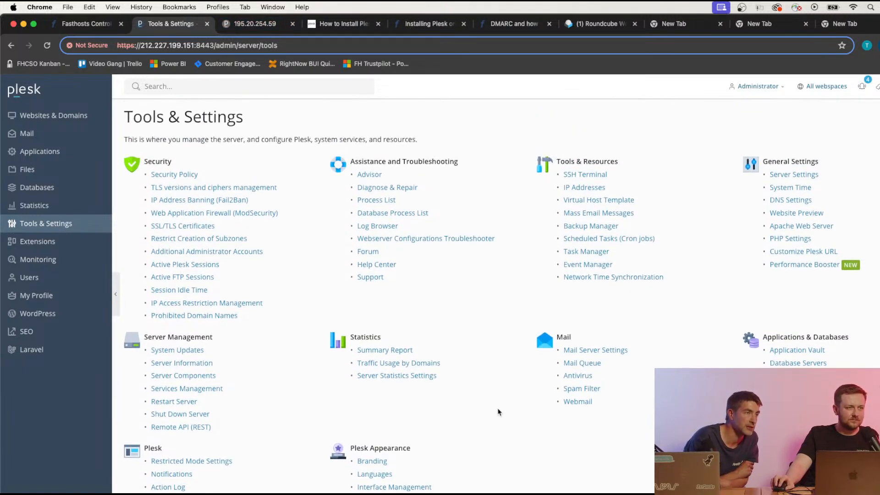
pyautogui.click(781, 176)
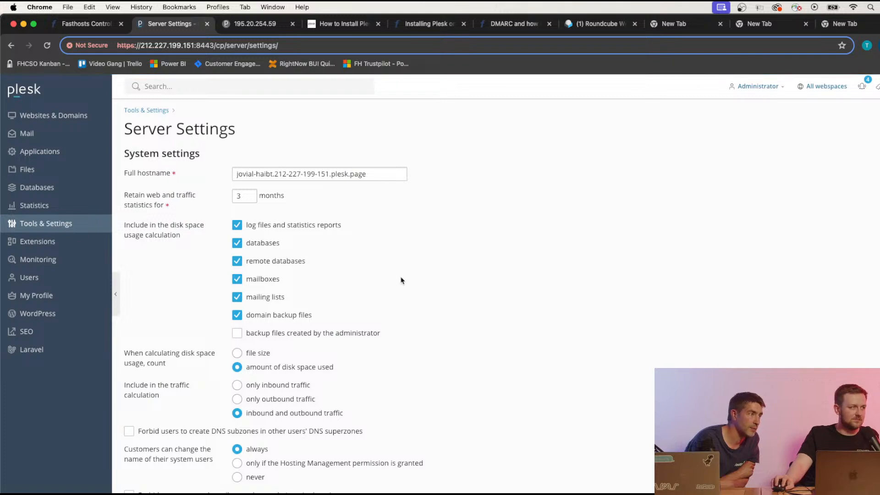
pyautogui.scroll(-5, 401, 281)
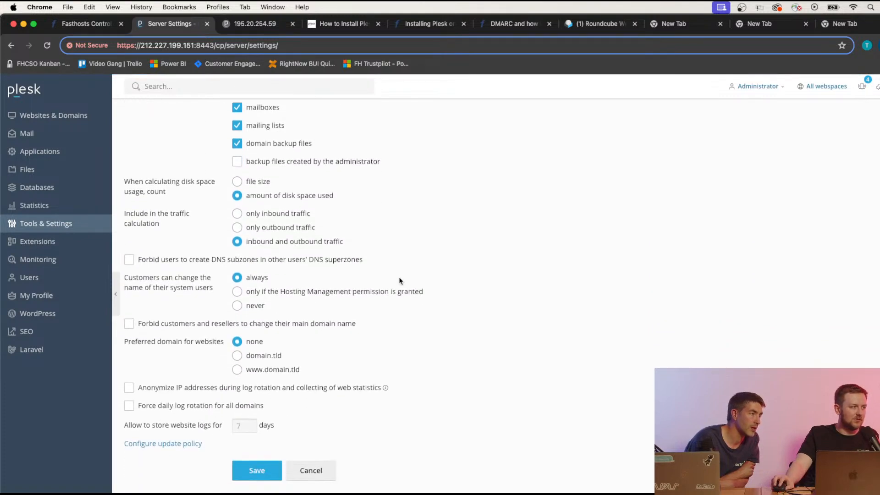
pyautogui.scroll(5, 399, 282)
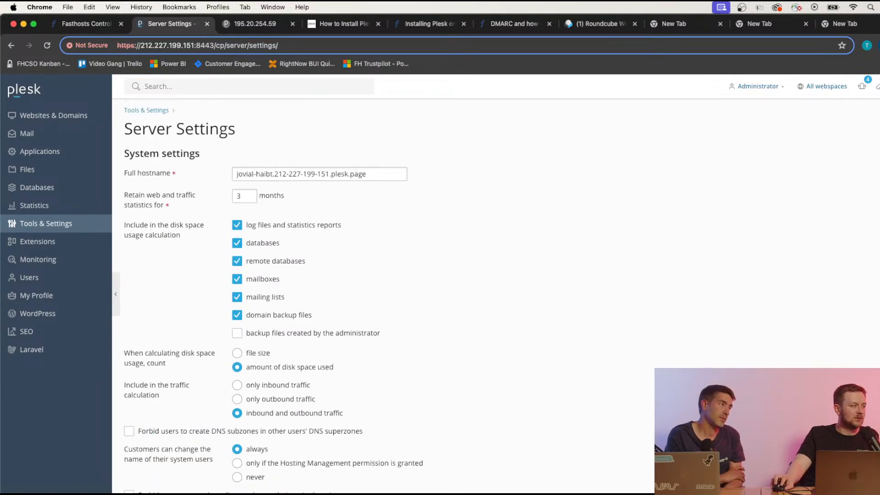
pyautogui.click(11, 44)
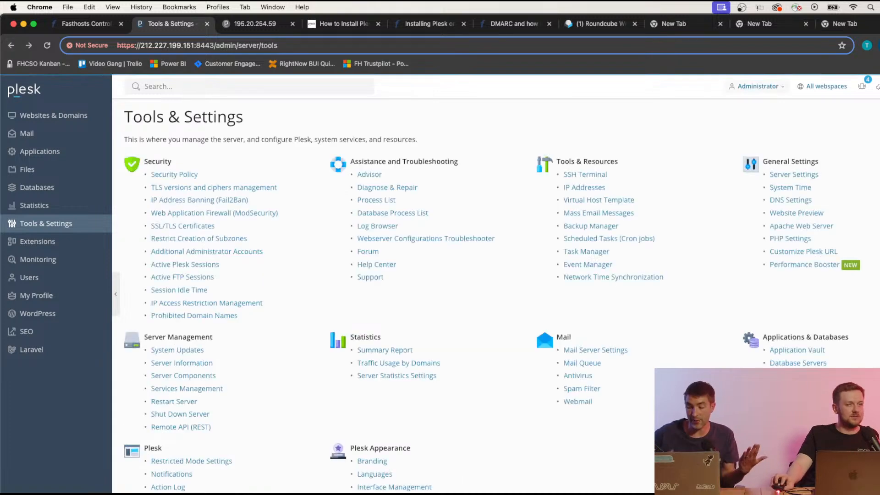
# Google 'how to install spam assassin plesk', read the results, then return to the Plesk tab.
pyautogui.click(857, 19)
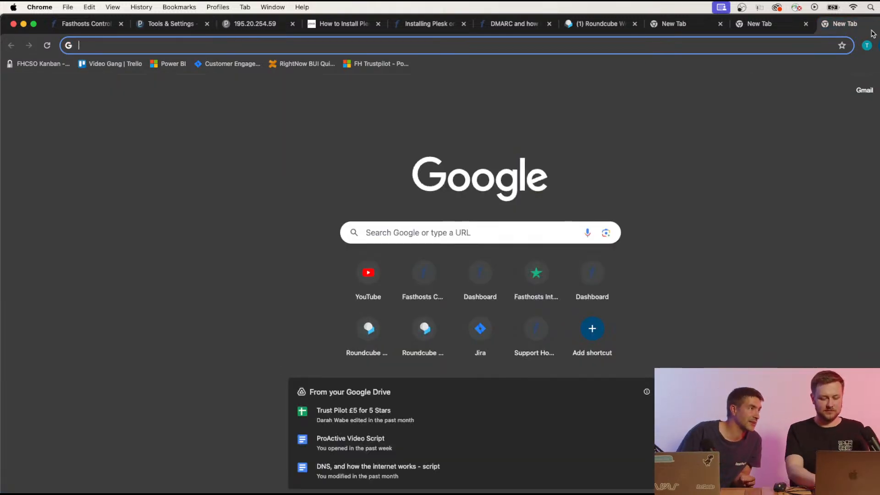
pyautogui.write('how to install ')
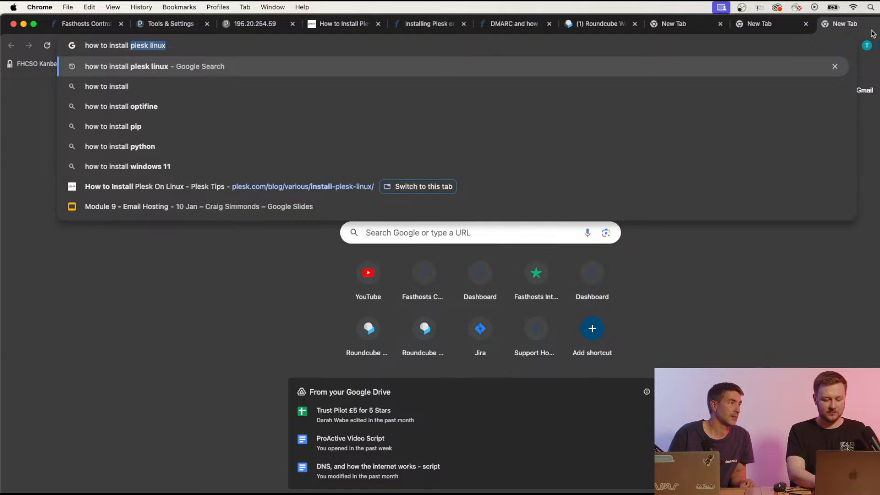
pyautogui.write('spam ass')
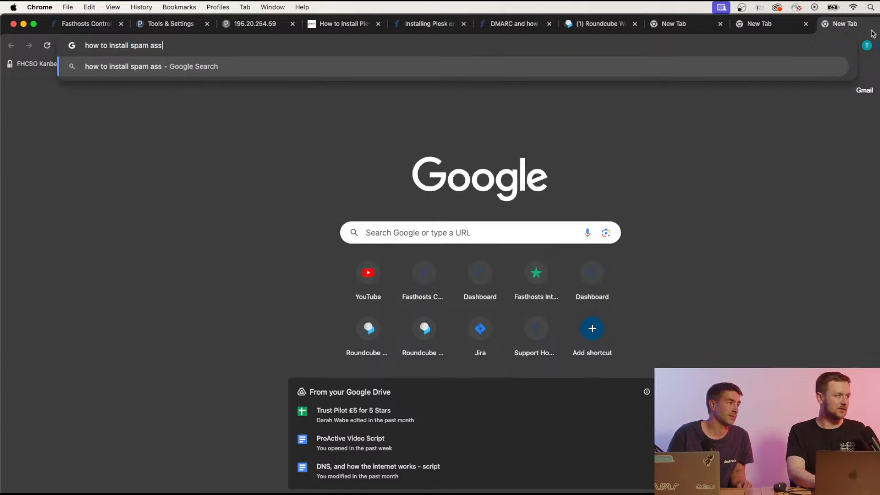
pyautogui.write('assin plesk')
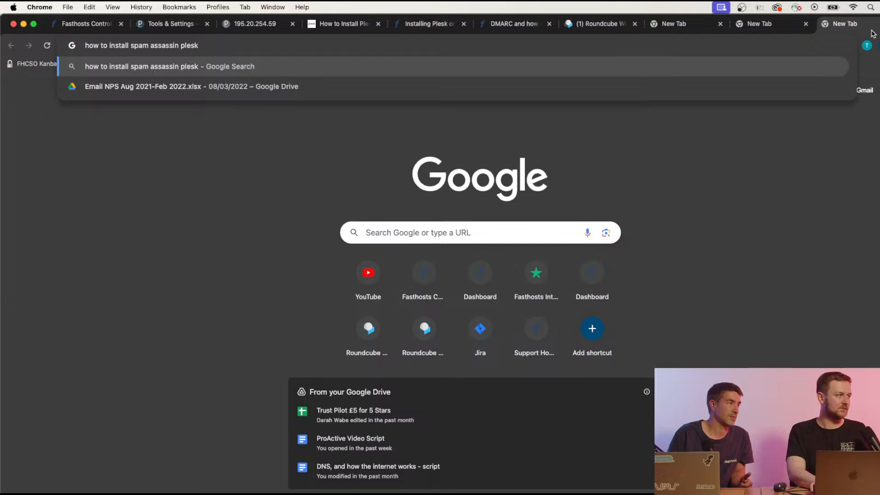
pyautogui.press('Return')
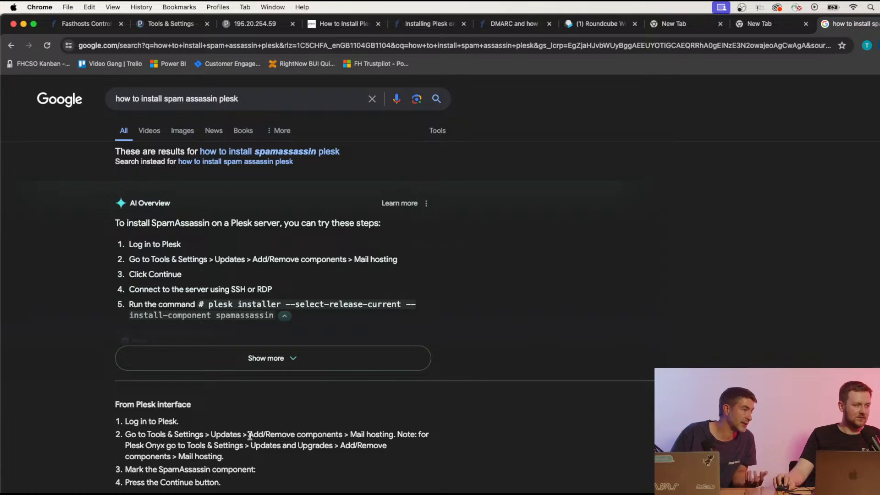
pyautogui.scroll(-5, 362, 414)
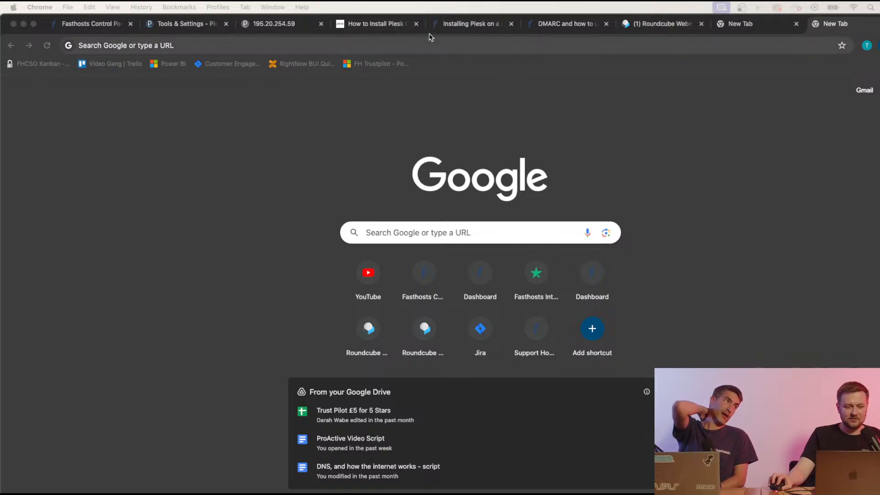
pyautogui.click(166, 30)
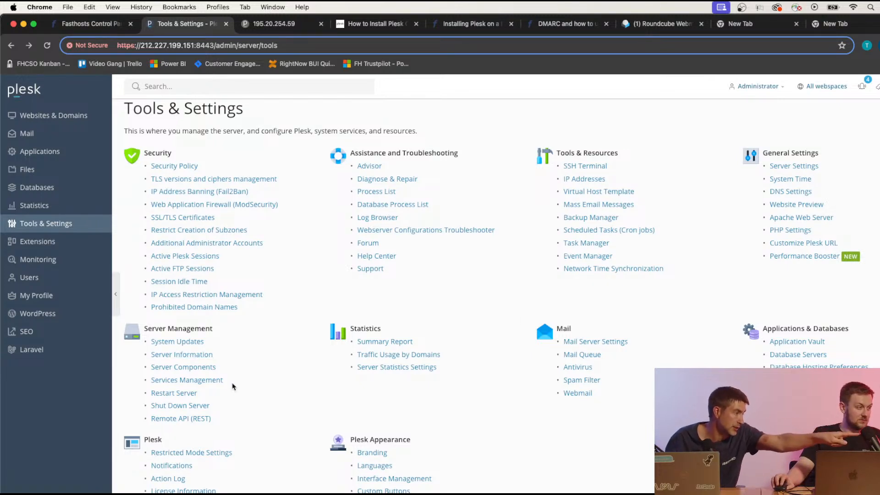
# Open the Plesk Updates installer's add and remove components list.
pyautogui.scroll(-3, 233, 387)
pyautogui.click(160, 433)
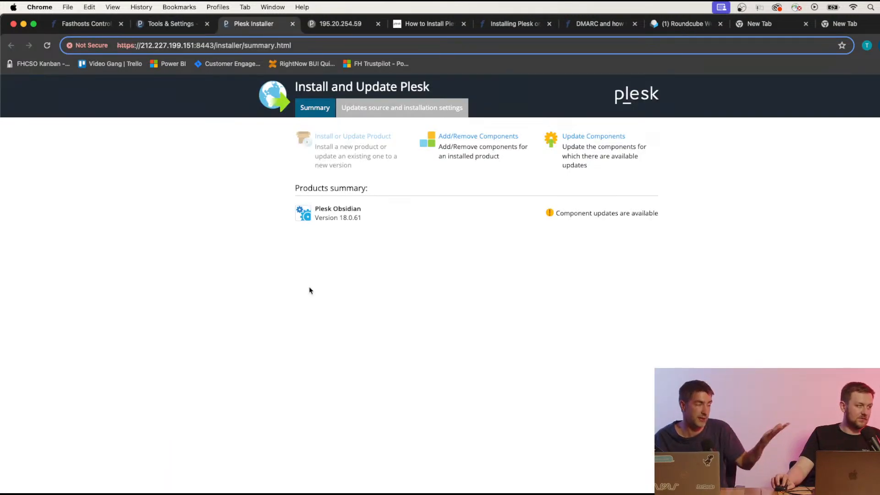
pyautogui.click(492, 136)
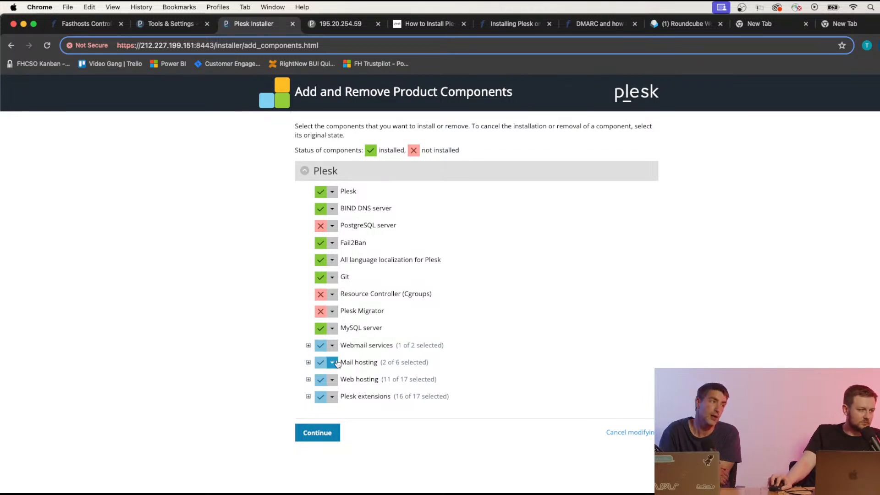
# Under Mail hosting, set SpamAssassin to Install and continue to apply the component changes.
pyautogui.click(335, 363)
pyautogui.click(332, 365)
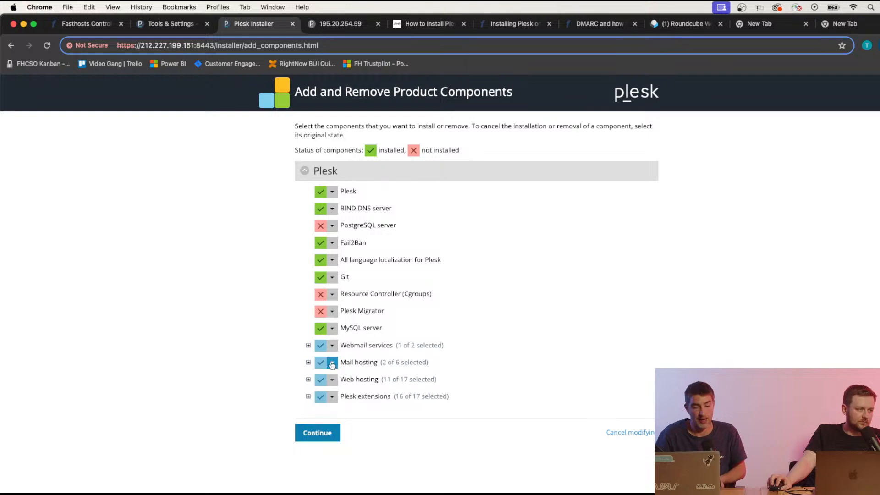
pyautogui.click(308, 362)
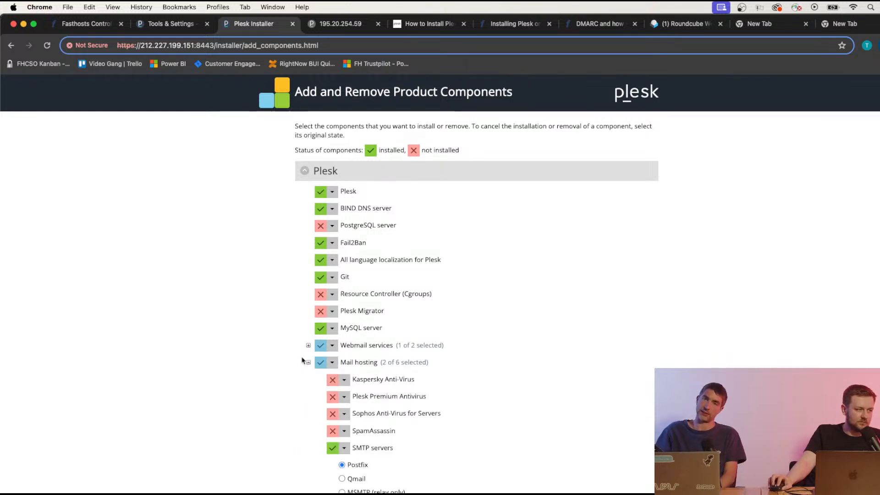
pyautogui.scroll(-2, 284, 351)
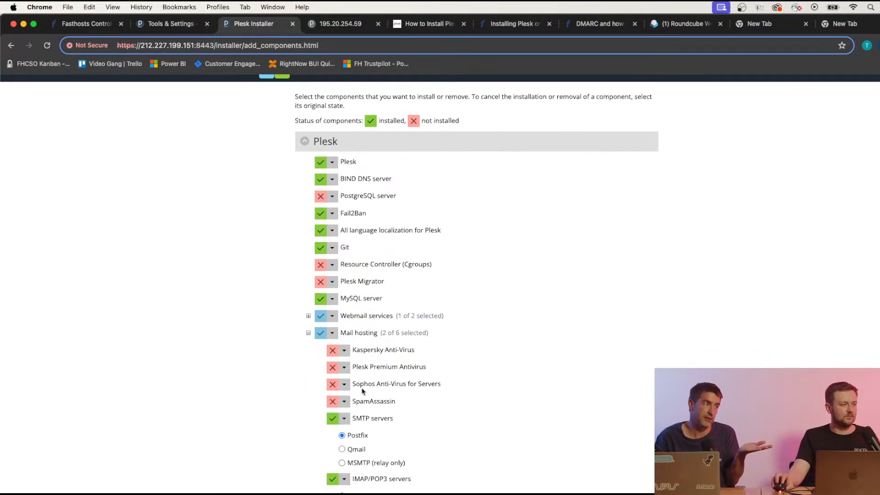
pyautogui.click(333, 402)
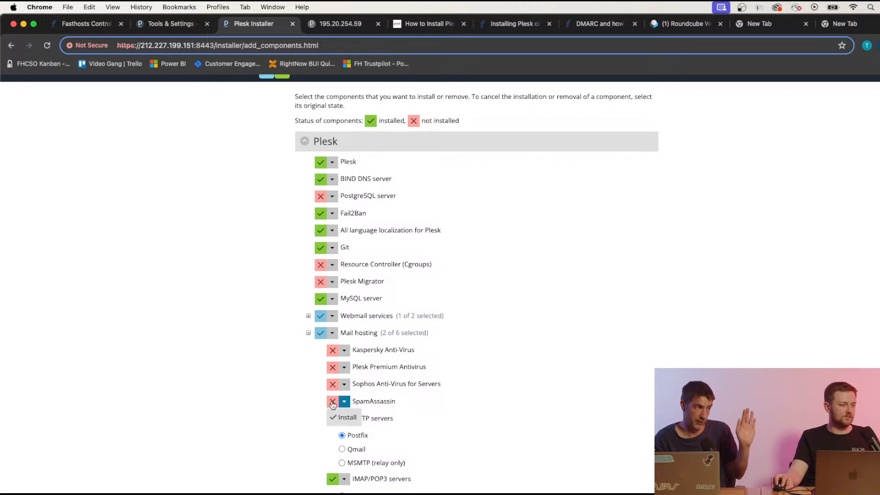
pyautogui.click(347, 418)
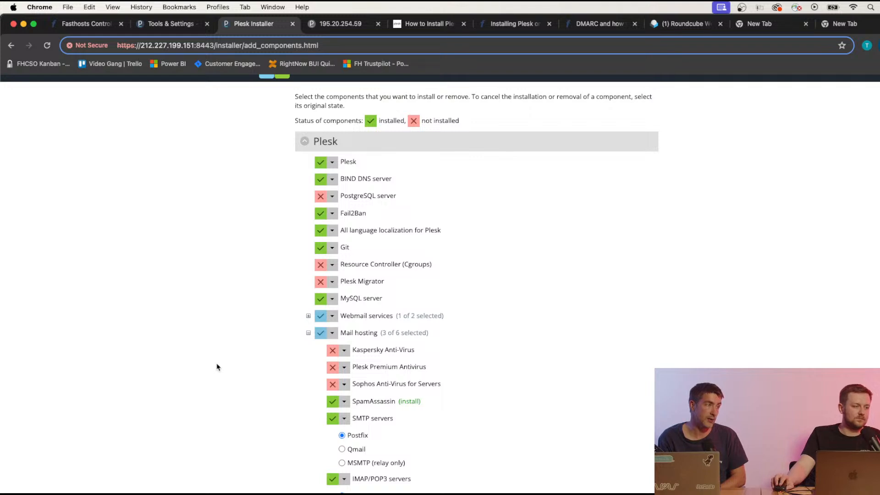
pyautogui.scroll(-5, 214, 363)
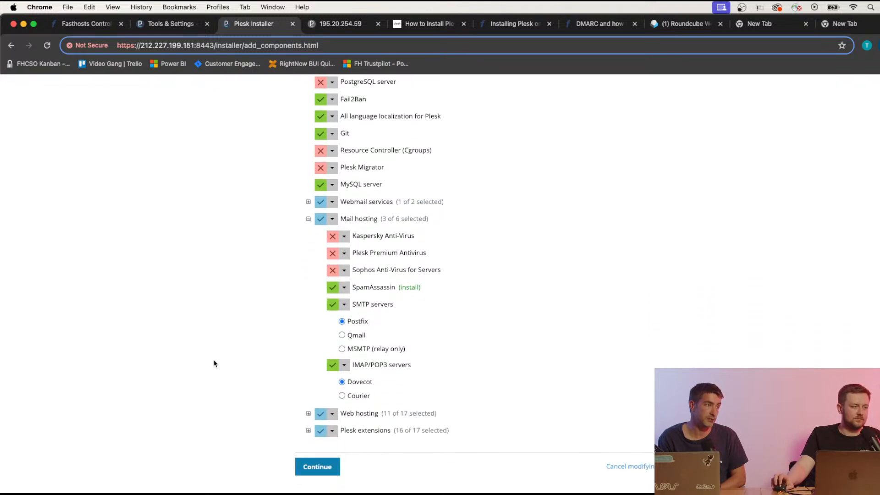
pyautogui.click(325, 467)
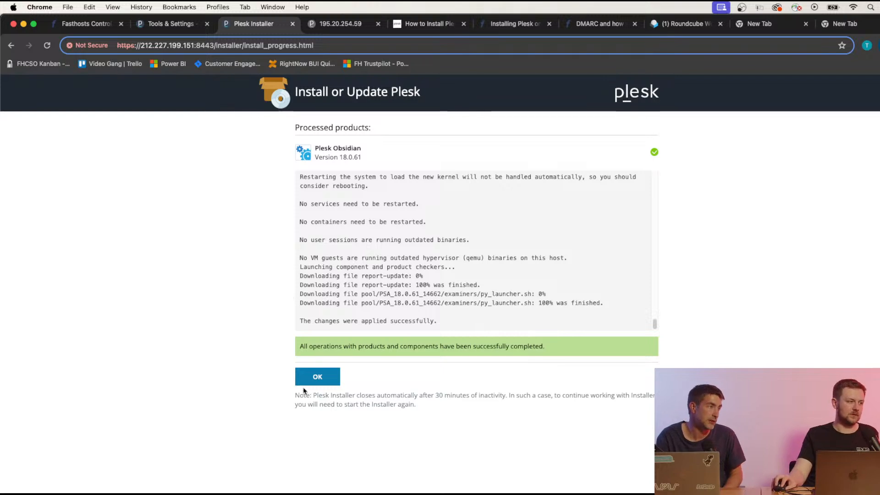
# Acknowledge the completed SpamAssassin installation and go back to the Tools & Settings tab.
pyautogui.click(316, 377)
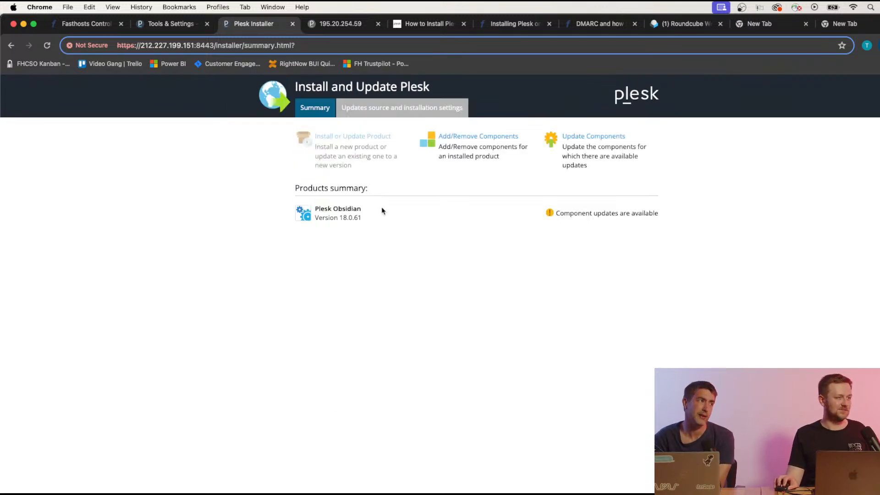
pyautogui.click(183, 26)
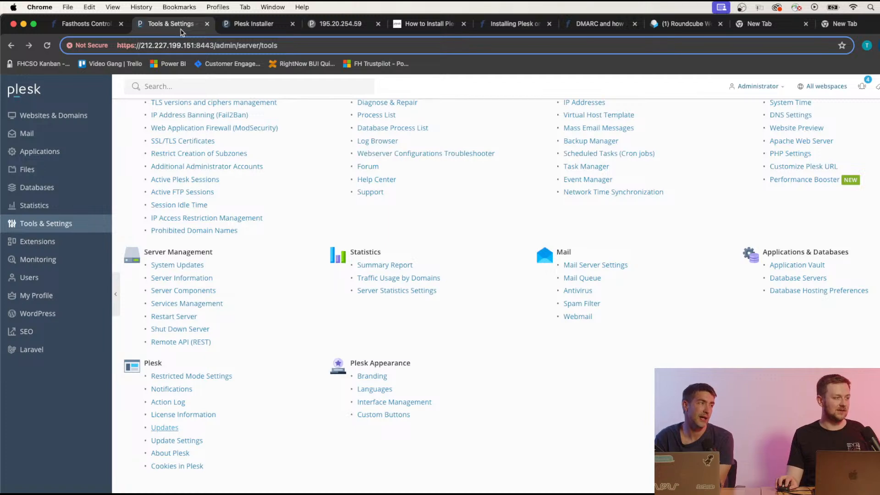
pyautogui.click(592, 306)
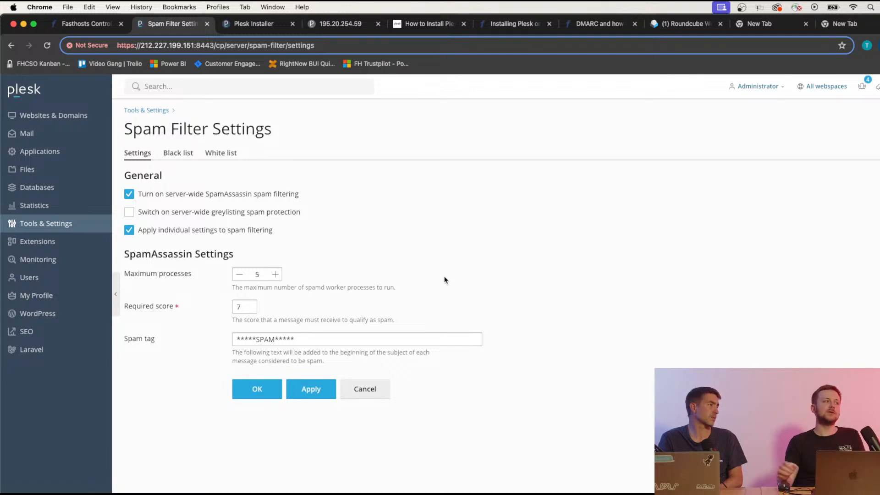
pyautogui.click(84, 24)
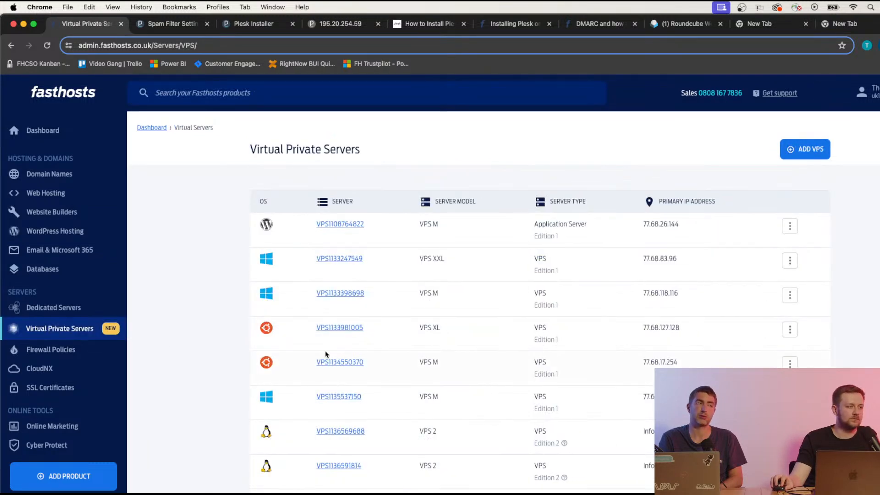
# Scroll the Virtual Private Servers list and open the Edition 2 VPS in the Cloud Panel.
pyautogui.scroll(-2, 329, 356)
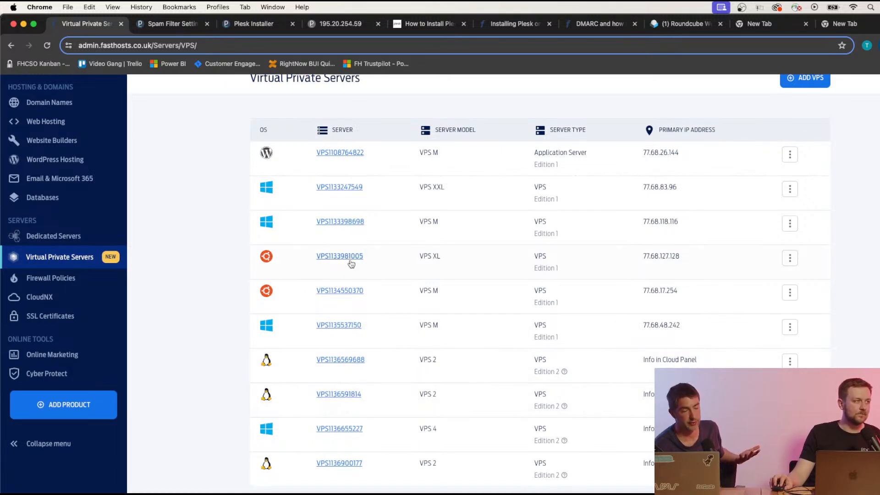
pyautogui.click(355, 397)
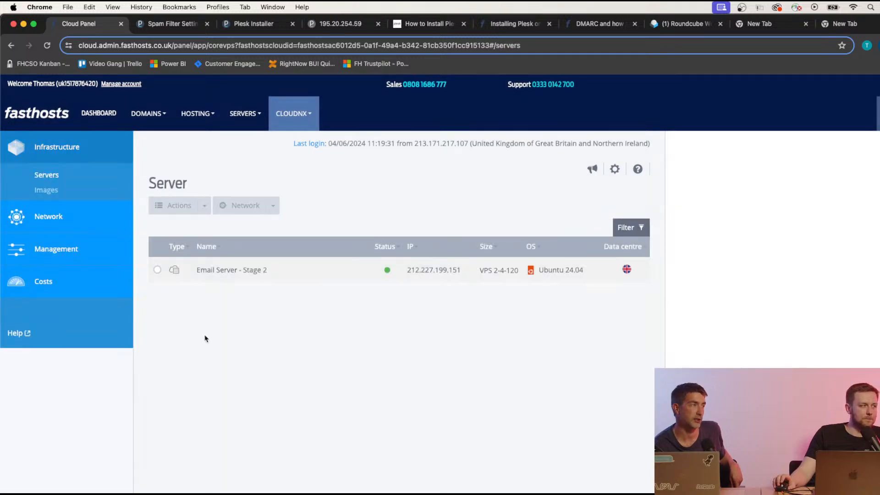
# Check public IP 212.227.199.151 and its empty reverse DNS under Network > Public IP, then return to Plesk.
pyautogui.click(95, 228)
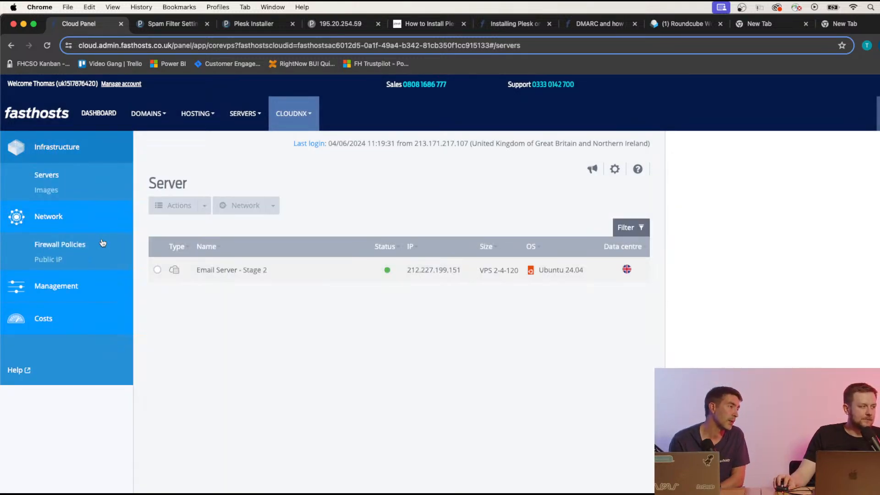
pyautogui.click(63, 261)
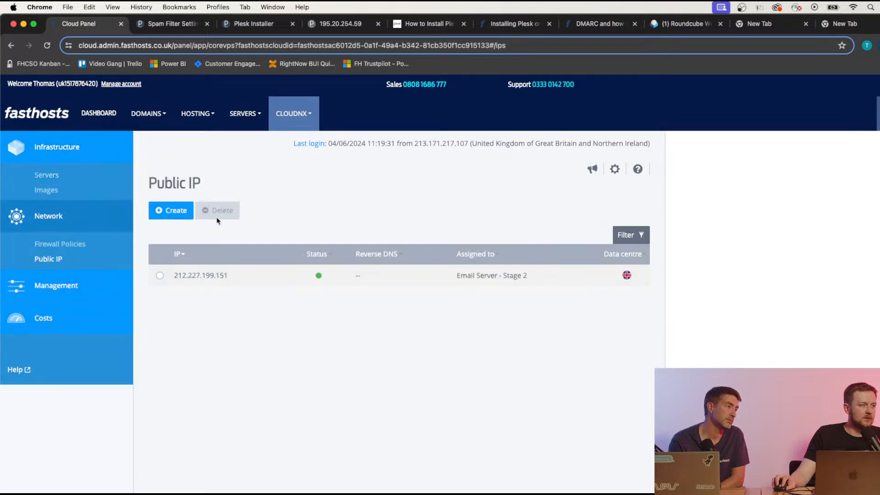
pyautogui.click(168, 210)
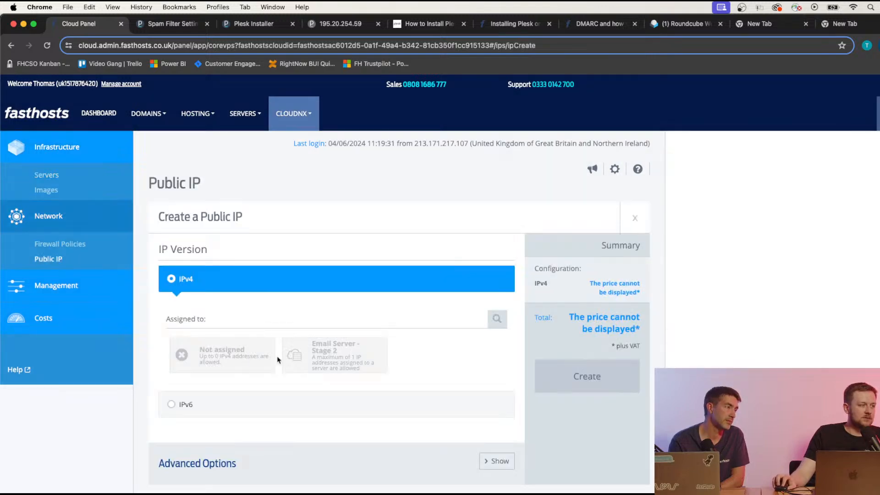
pyautogui.scroll(-1, 325, 359)
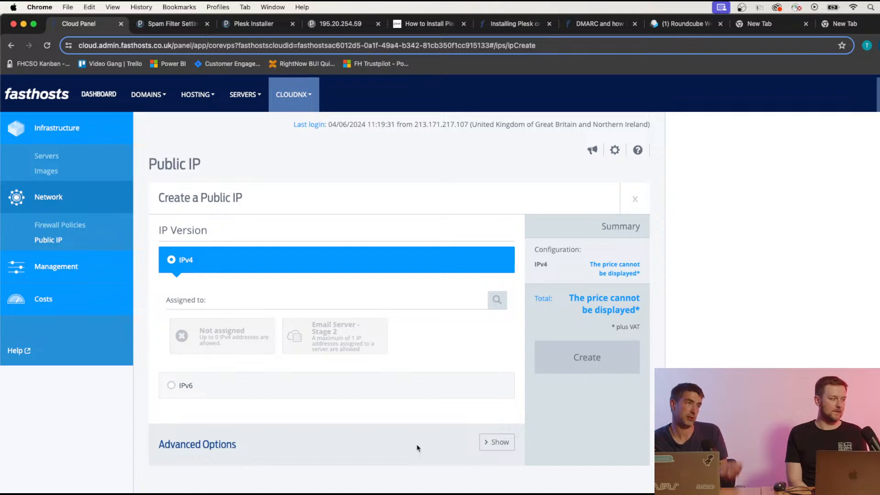
pyautogui.click(186, 28)
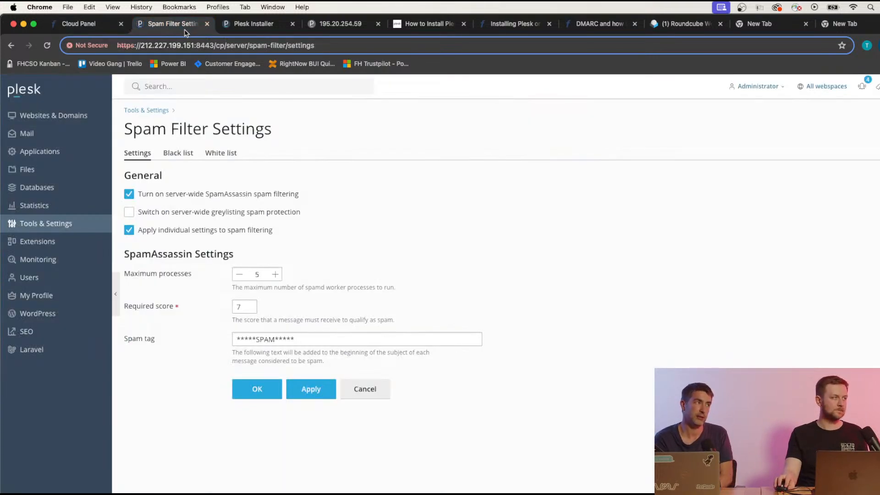
# Search Tools & Settings for 'ipv4' to view the IP Addresses page listing 212.227.199.151.
pyautogui.click(67, 224)
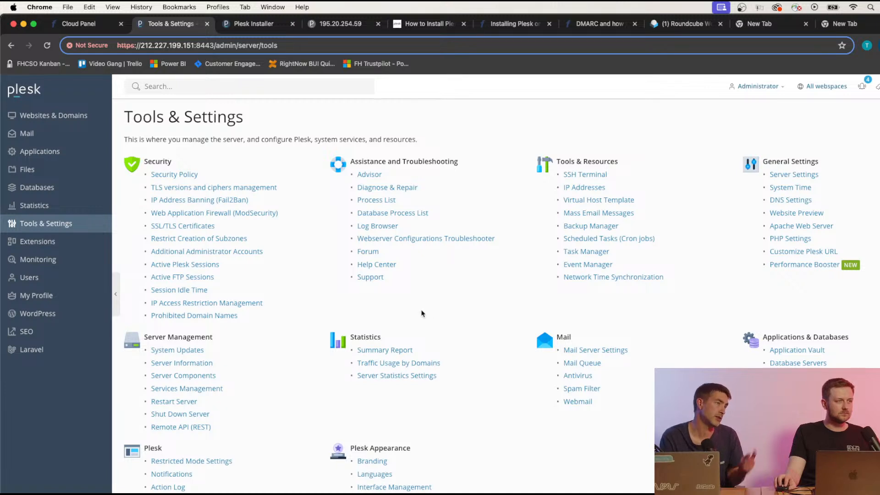
pyautogui.click(238, 90)
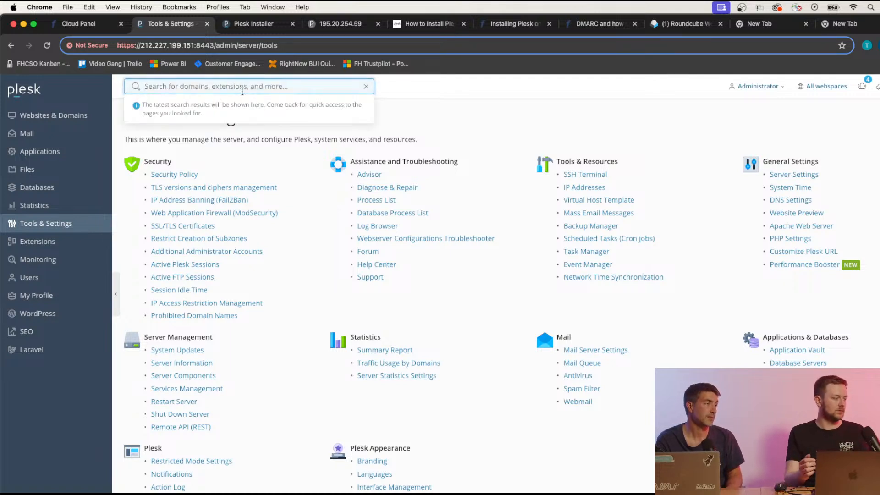
pyautogui.write('ipv4')
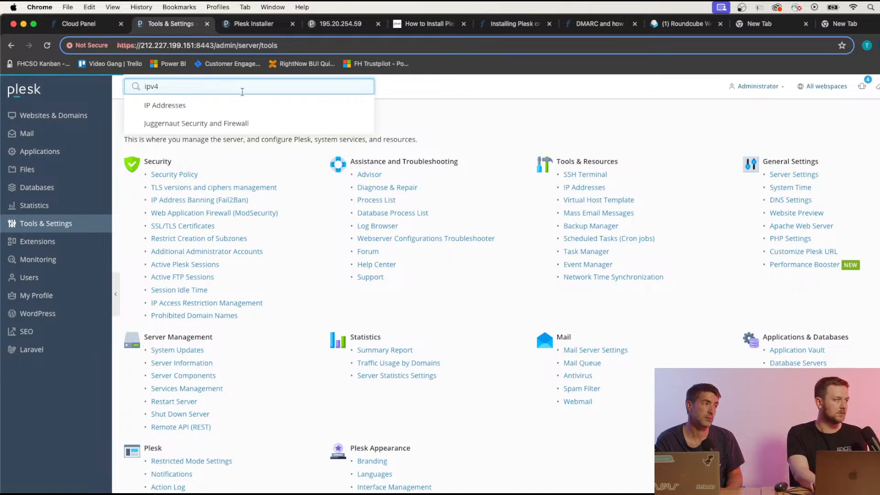
pyautogui.press('Return')
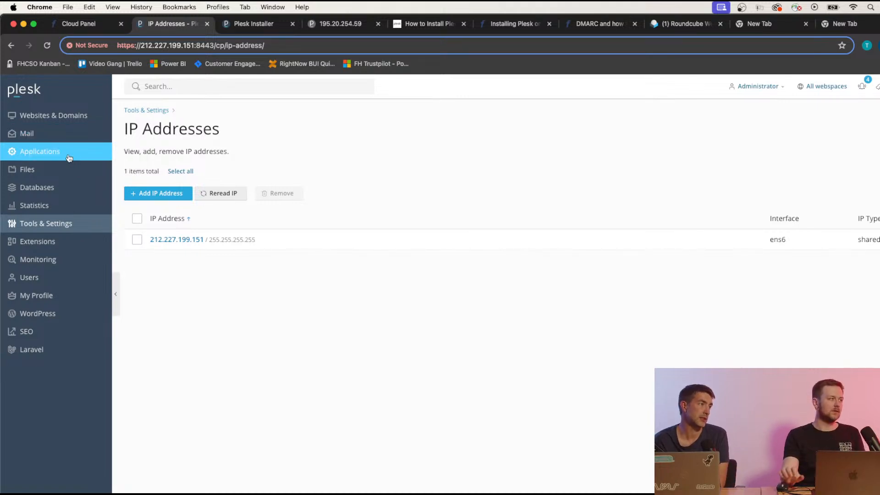
# Open the test mailbox's account settings from the Mail list, then go back to Tools & Settings.
pyautogui.click(50, 134)
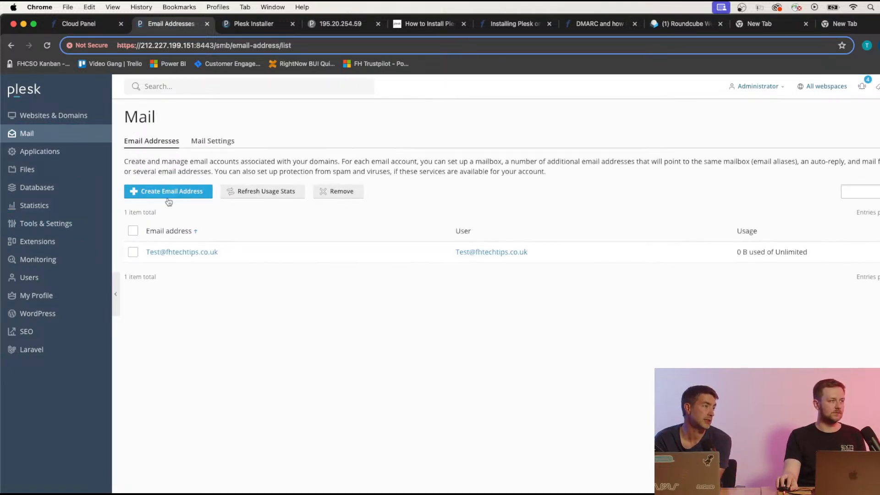
pyautogui.click(201, 252)
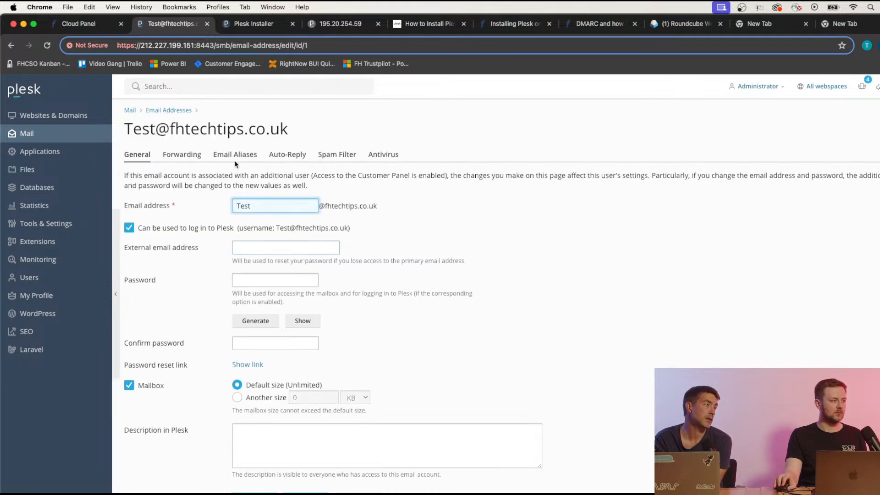
pyautogui.click(71, 223)
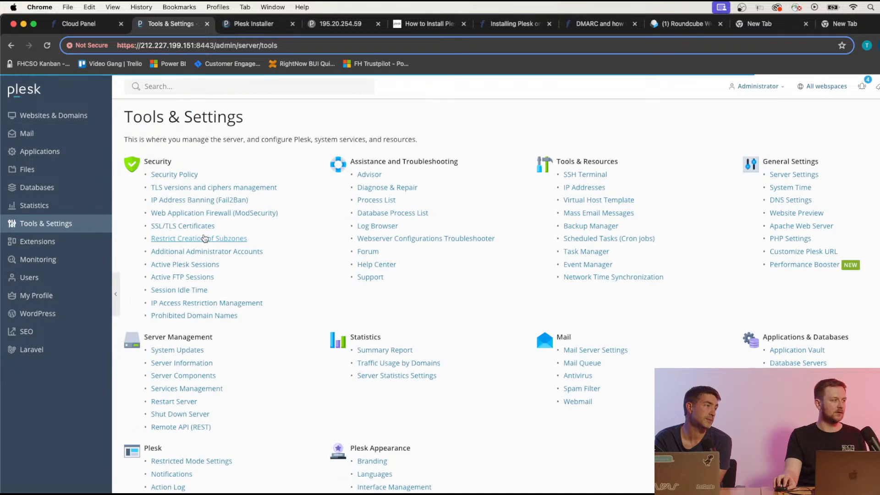
# Set the server-wide outgoing mail mode to 'Send from the specified IP addresses', IPv4 showing None.
pyautogui.click(590, 353)
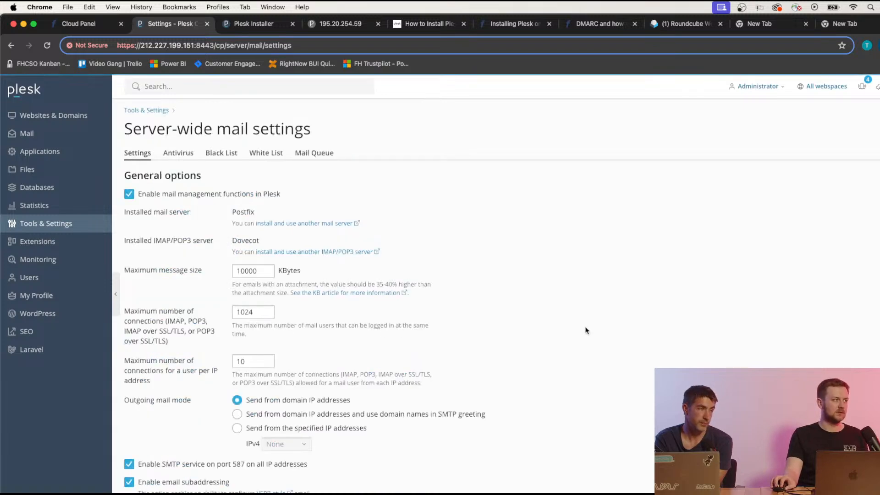
pyautogui.scroll(-3, 300, 247)
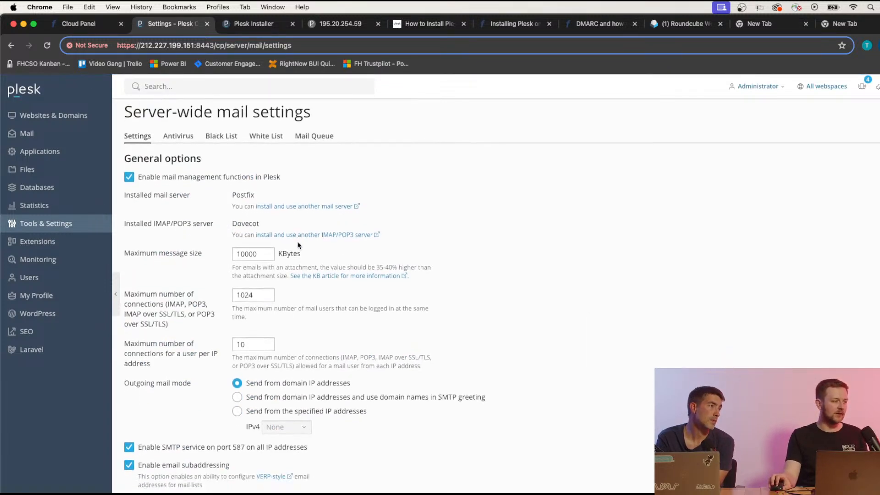
pyautogui.scroll(-5, 331, 304)
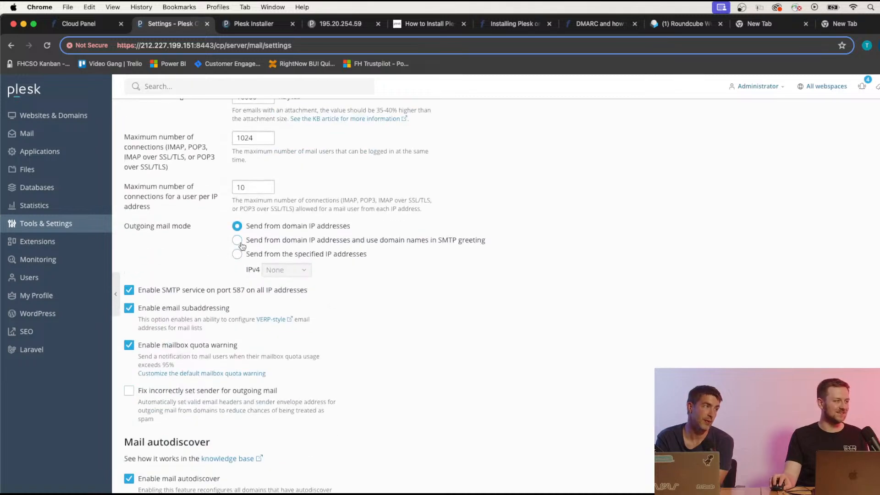
pyautogui.click(240, 257)
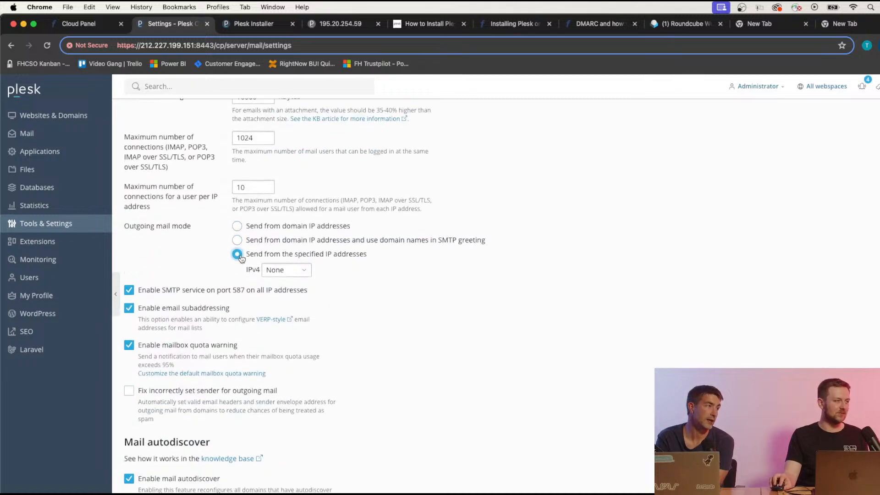
pyautogui.click(280, 270)
pyautogui.click(452, 284)
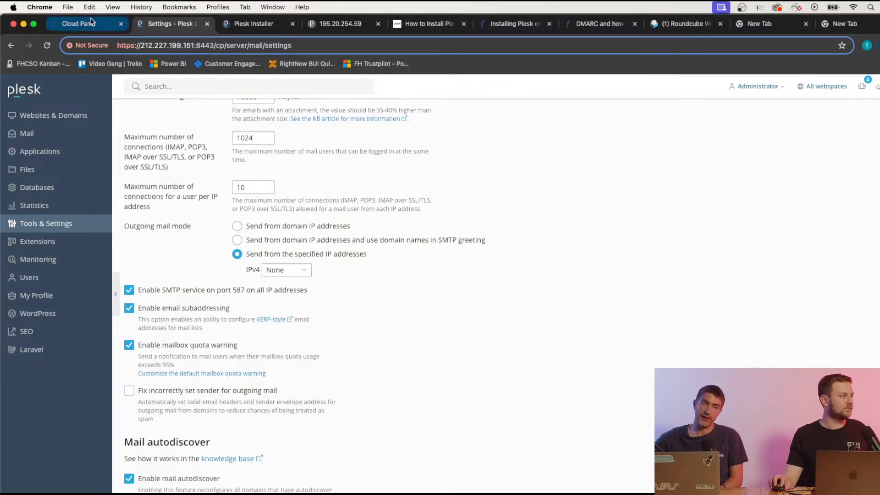
# In the Cloud Panel server list, open the Email Server - Stage 2 details.
pyautogui.click(110, 23)
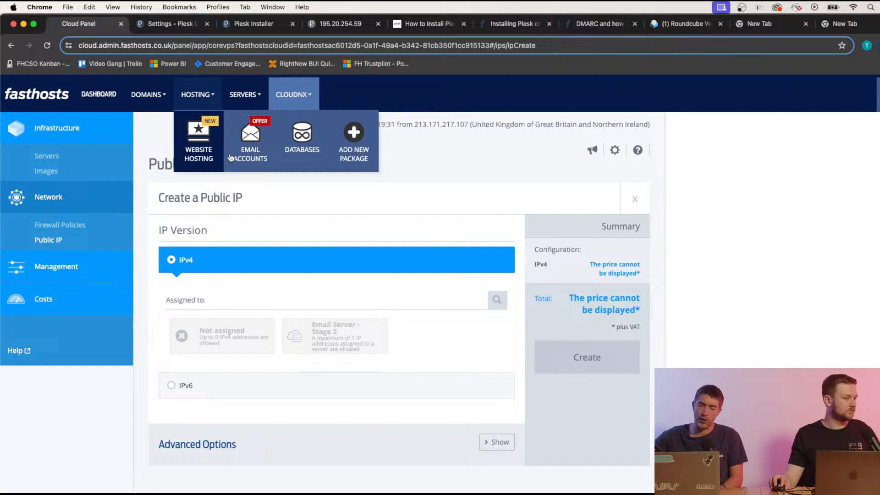
pyautogui.click(58, 264)
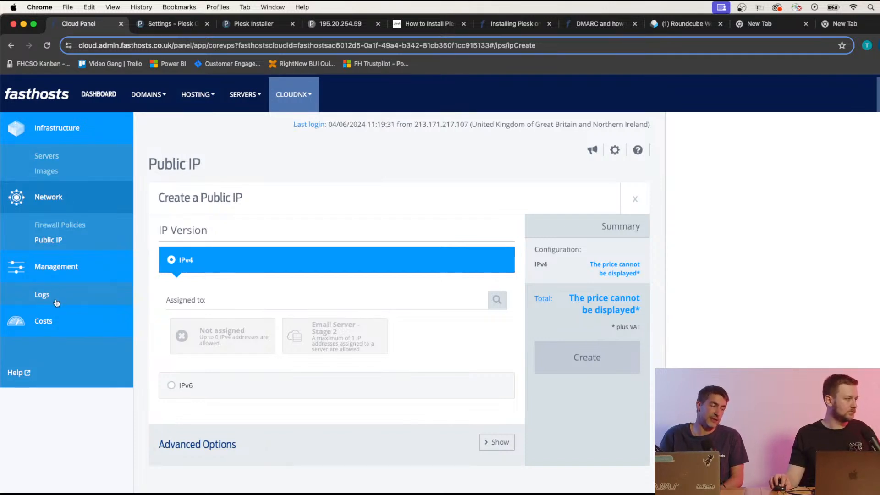
pyautogui.click(58, 156)
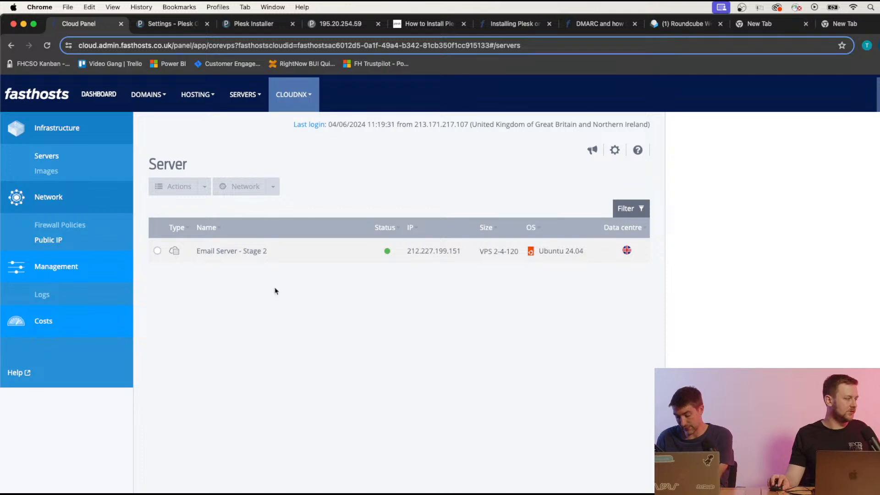
pyautogui.click(253, 254)
# Review the server's Features and IP 212.227.199.151, and check its power actions menu.
pyautogui.scroll(-12, 288, 300)
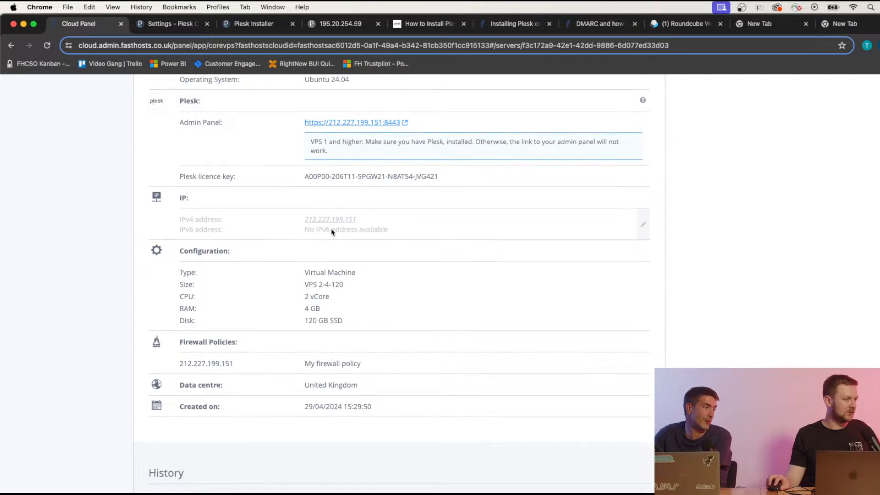
pyautogui.scroll(-4, 293, 276)
pyautogui.scroll(10, 293, 276)
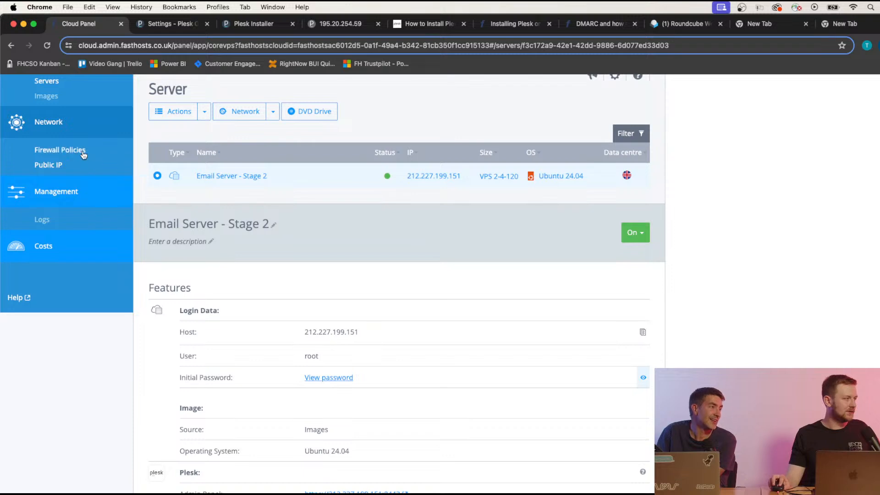
pyautogui.scroll(3, 78, 154)
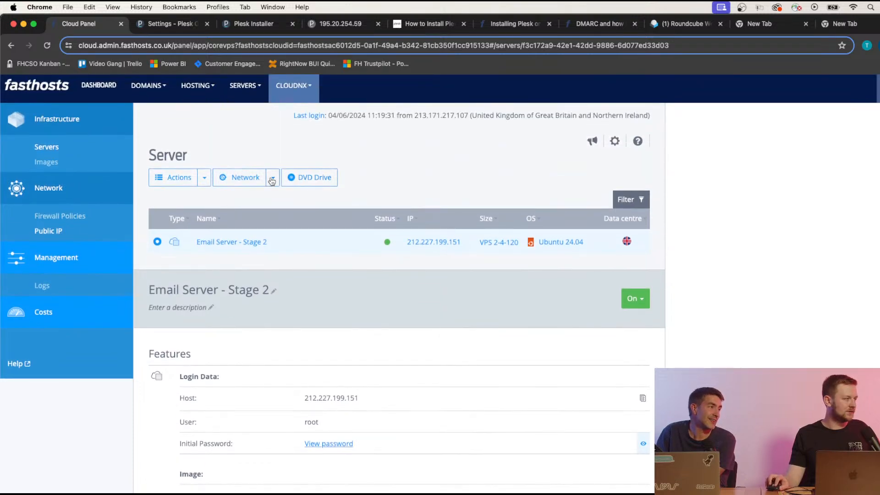
pyautogui.click(205, 182)
pyautogui.click(206, 183)
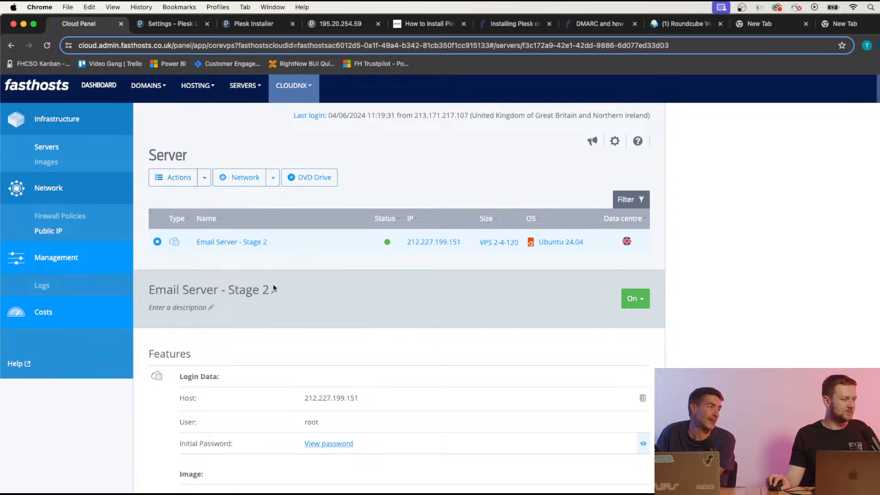
# Scroll through Configuration and History, confirming Ubuntu 24.04 and size VPS 2-4-120, and recheck Actions.
pyautogui.scroll(-5, 277, 286)
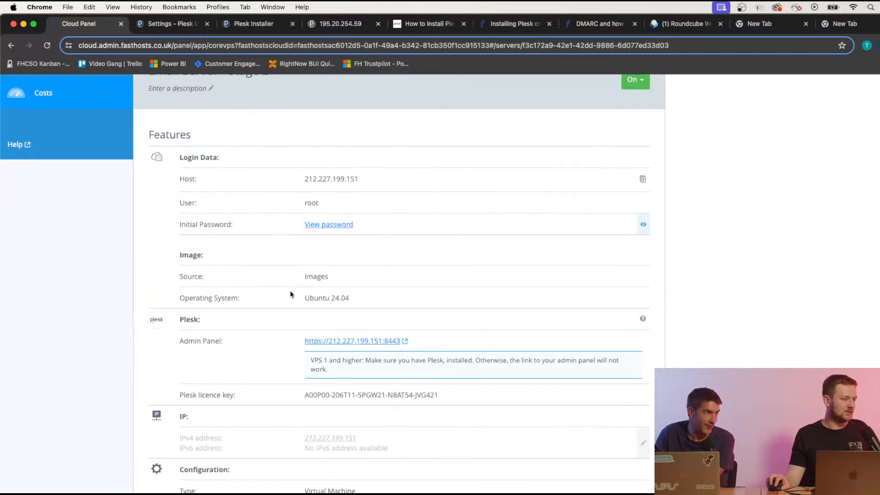
pyautogui.scroll(-5, 281, 331)
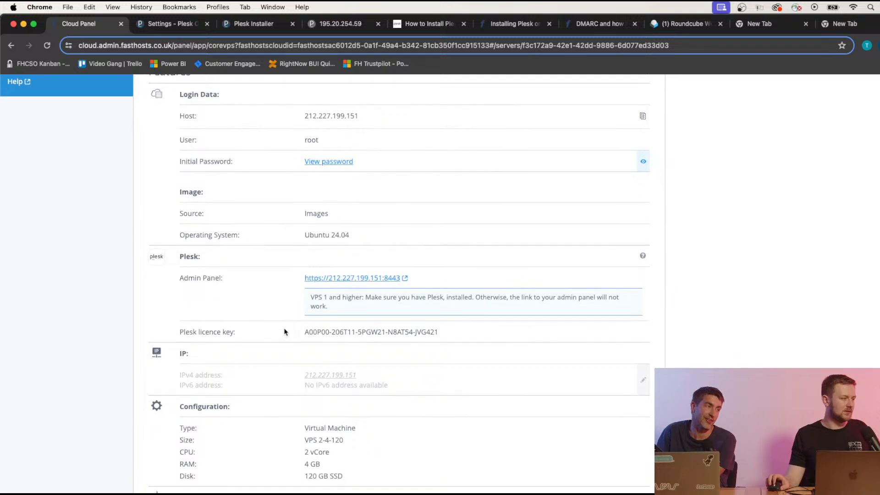
pyautogui.scroll(-2, 283, 331)
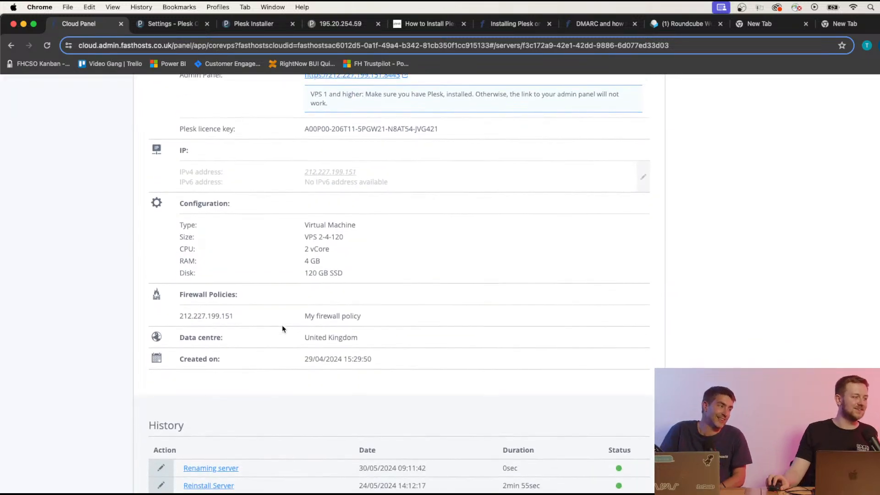
pyautogui.scroll(5, 284, 329)
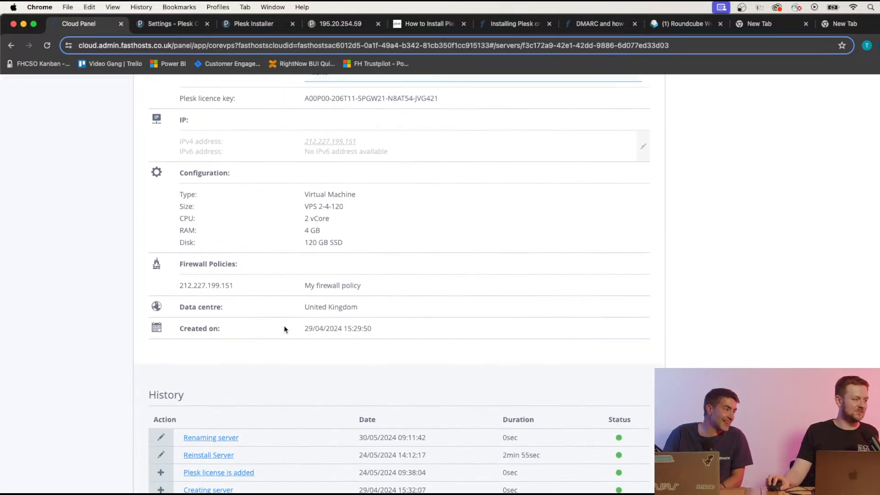
pyautogui.scroll(6, 284, 329)
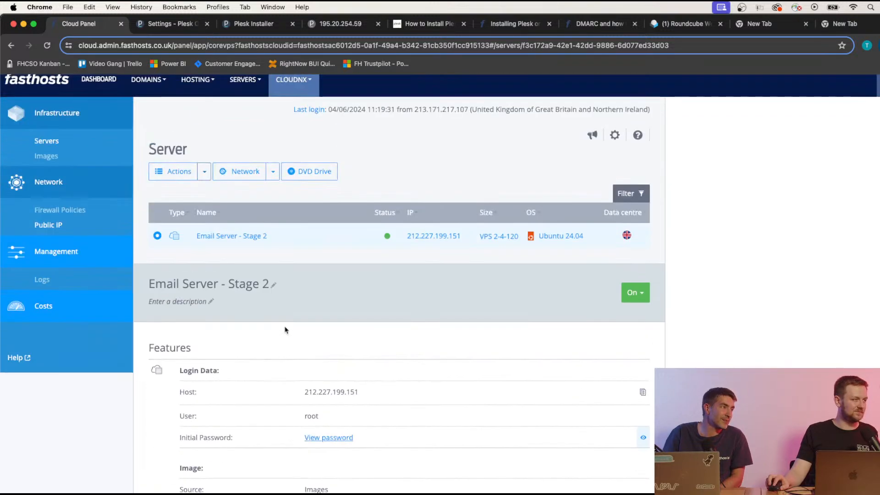
pyautogui.scroll(1, 285, 329)
pyautogui.click(204, 192)
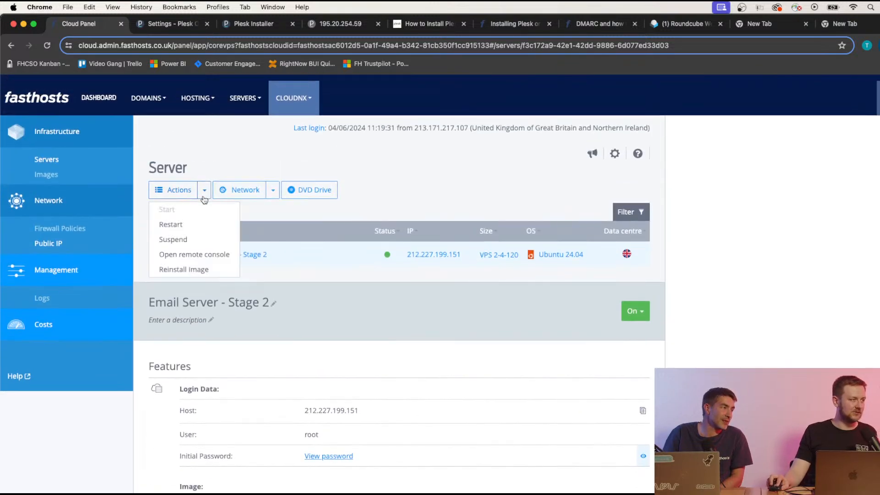
pyautogui.click(205, 193)
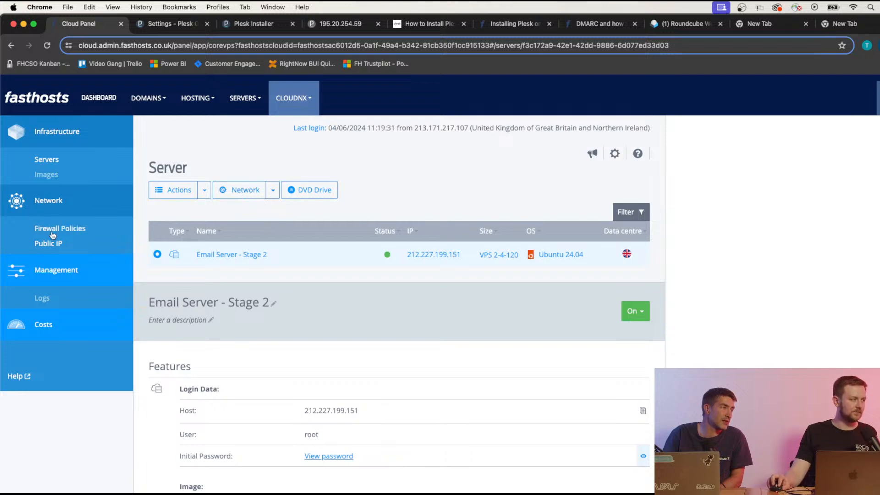
# Open the Reverse DNS lookup dialog for public IP 212.227.199.151 and focus its empty field.
pyautogui.click(48, 246)
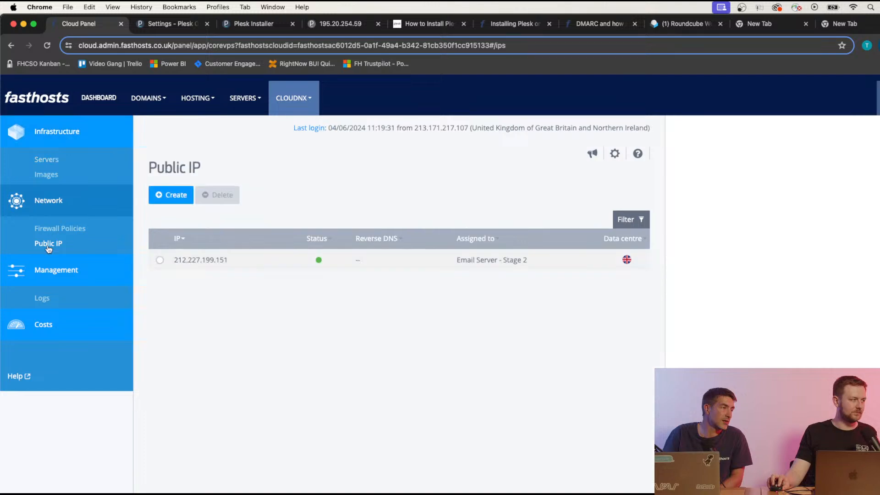
pyautogui.click(352, 263)
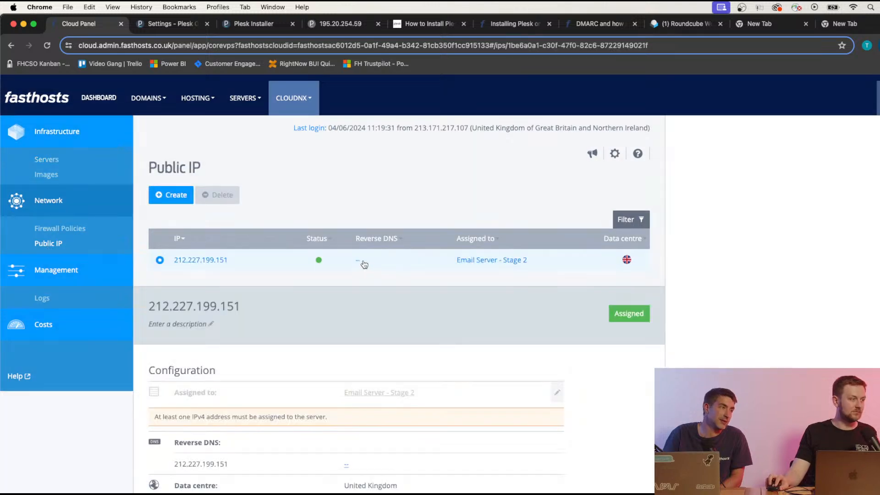
pyautogui.click(346, 401)
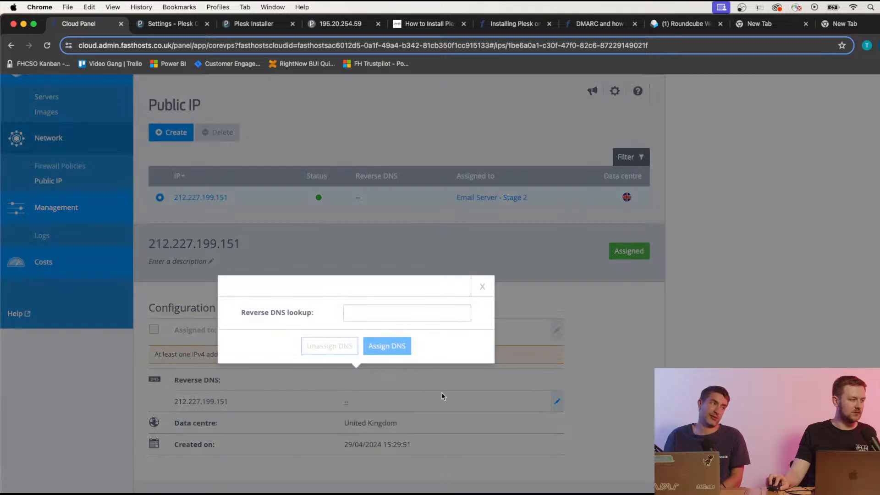
pyautogui.click(371, 315)
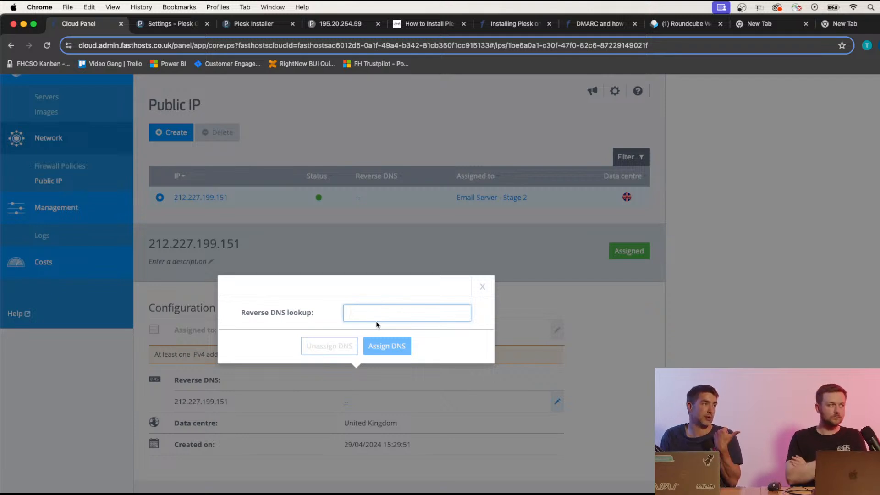
# Search Plesk Tools & Settings for 'hostname' and open the Juggernaut Security and Firewall result.
pyautogui.click(160, 23)
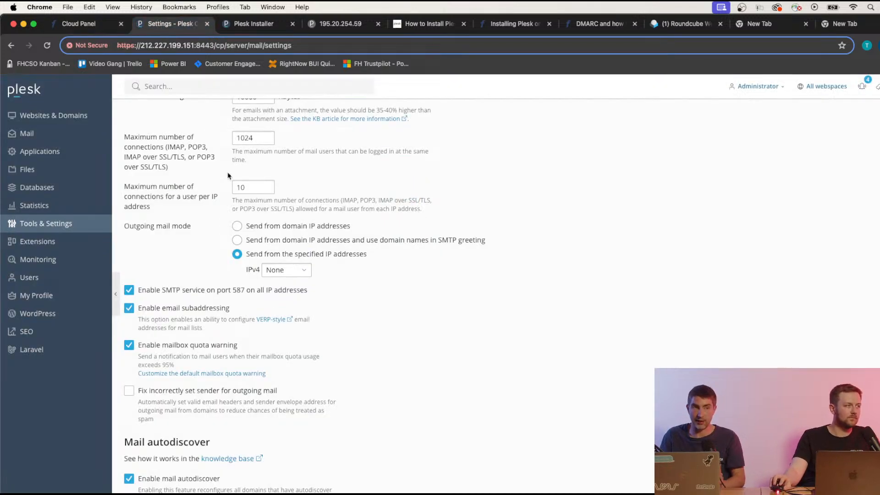
pyautogui.scroll(4, 206, 237)
pyautogui.click(52, 232)
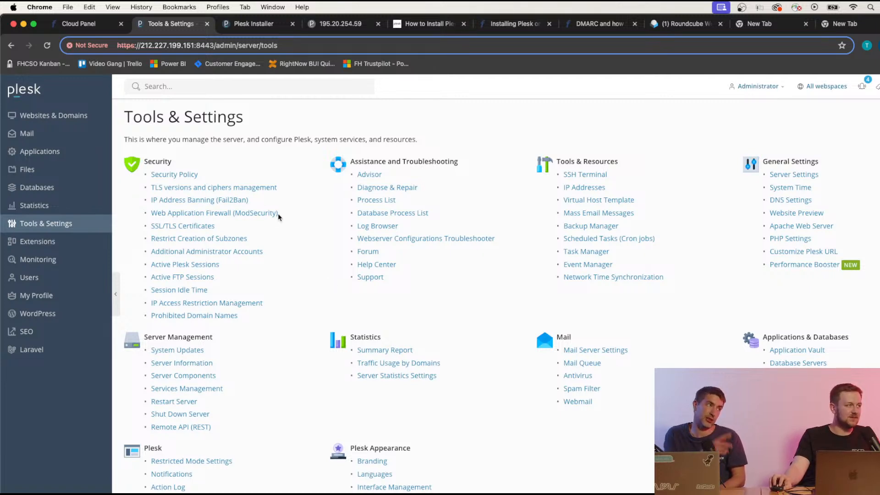
pyautogui.click(169, 87)
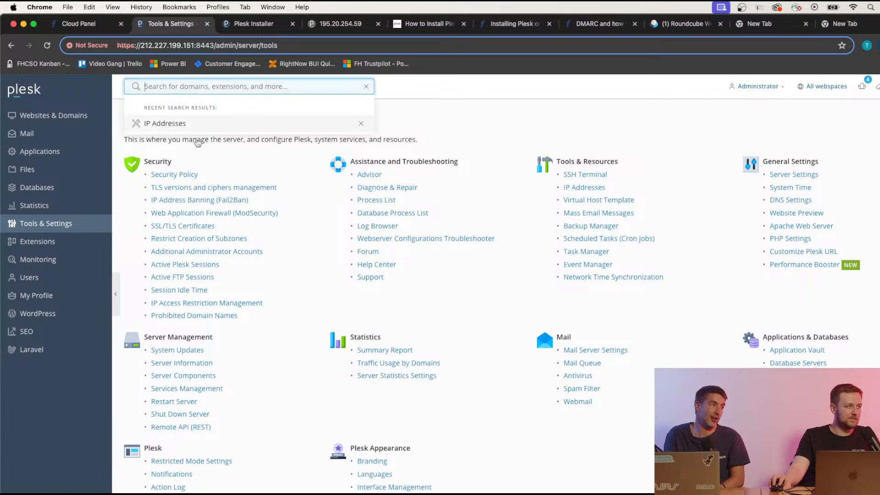
pyautogui.write('host')
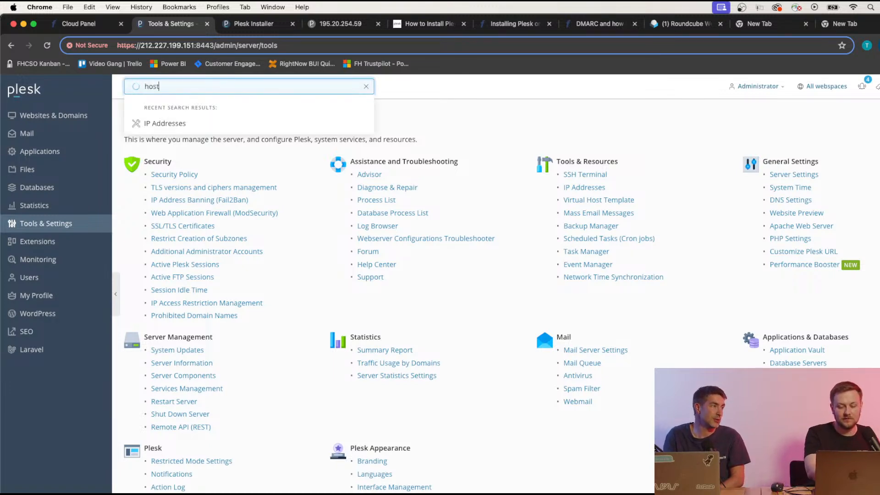
pyautogui.write('name')
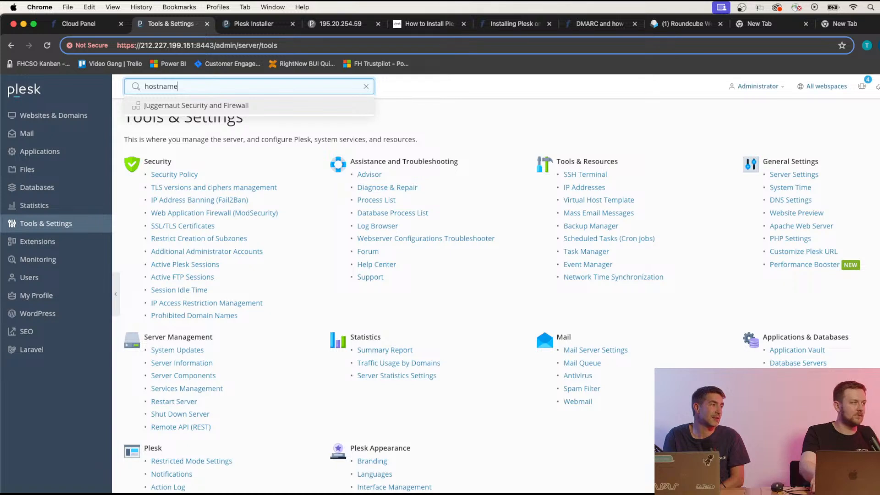
pyautogui.press('Return')
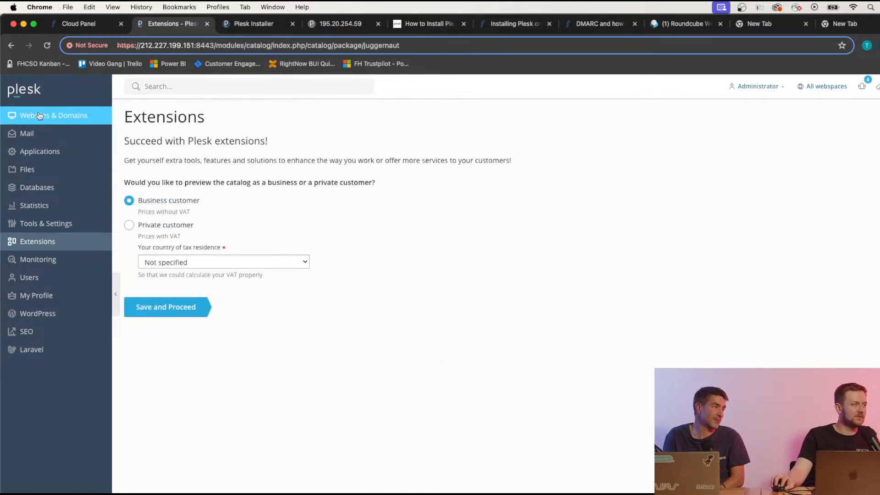
# Glance at the Roundcube webmail and Plesk Installer tabs, then return to Extensions.
pyautogui.click(687, 23)
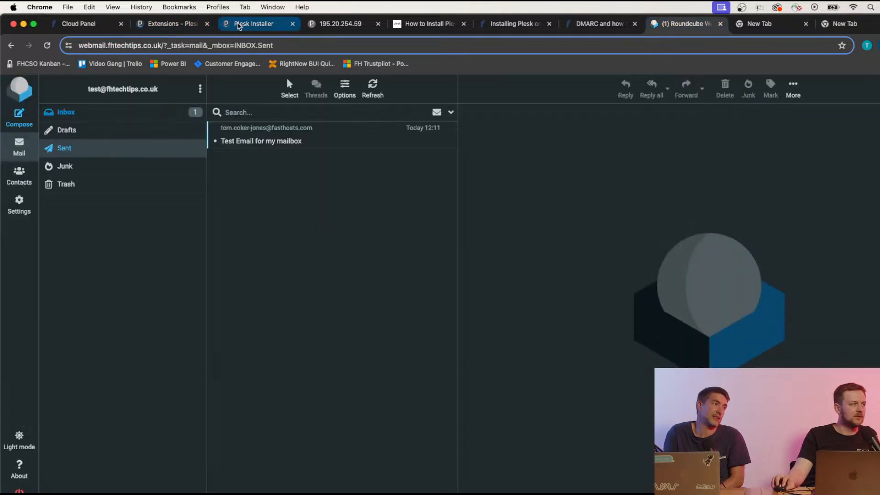
pyautogui.click(254, 24)
pyautogui.click(158, 29)
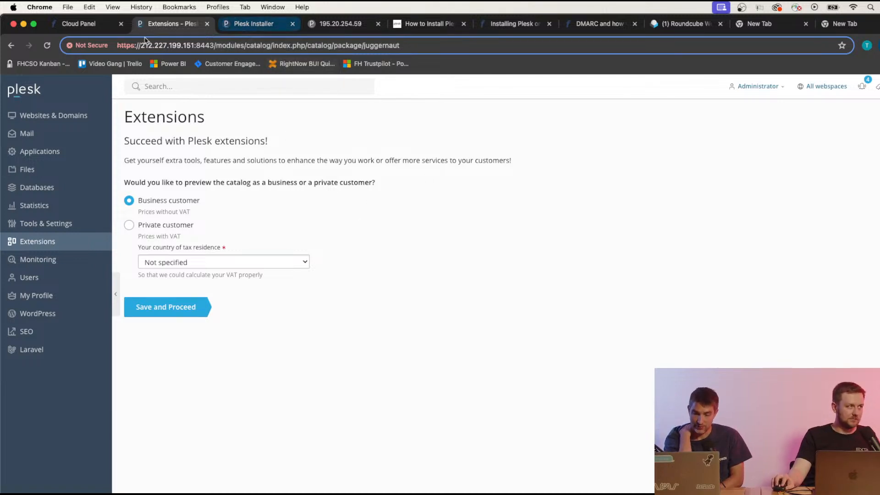
# Back in the Cloud Panel, dismiss the Reverse DNS dialog, leaving 212.227.199.151's reverse DNS blank.
pyautogui.click(100, 29)
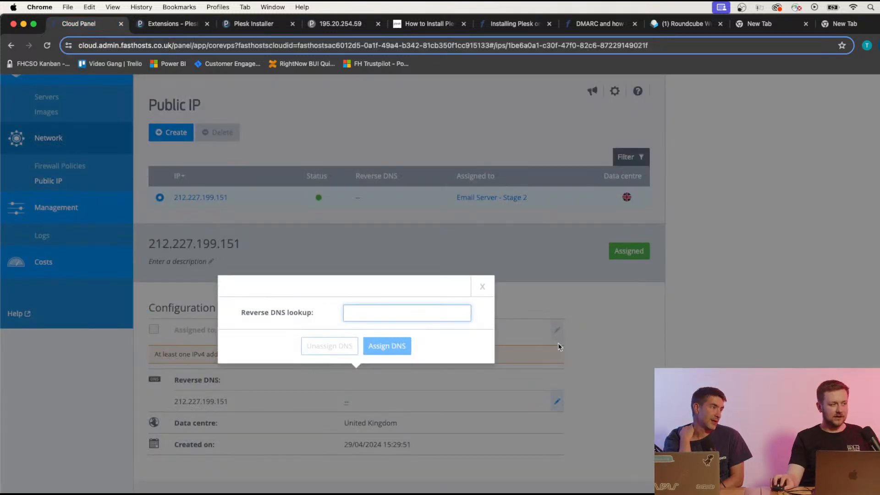
pyautogui.click(483, 287)
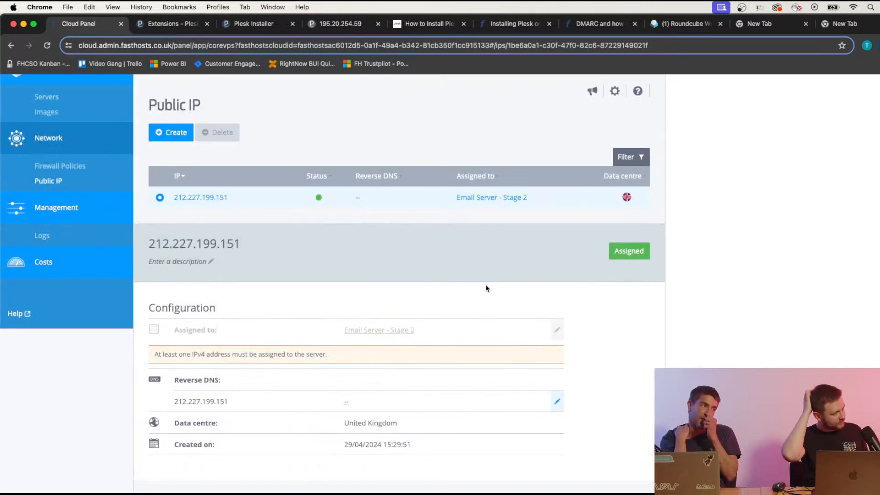